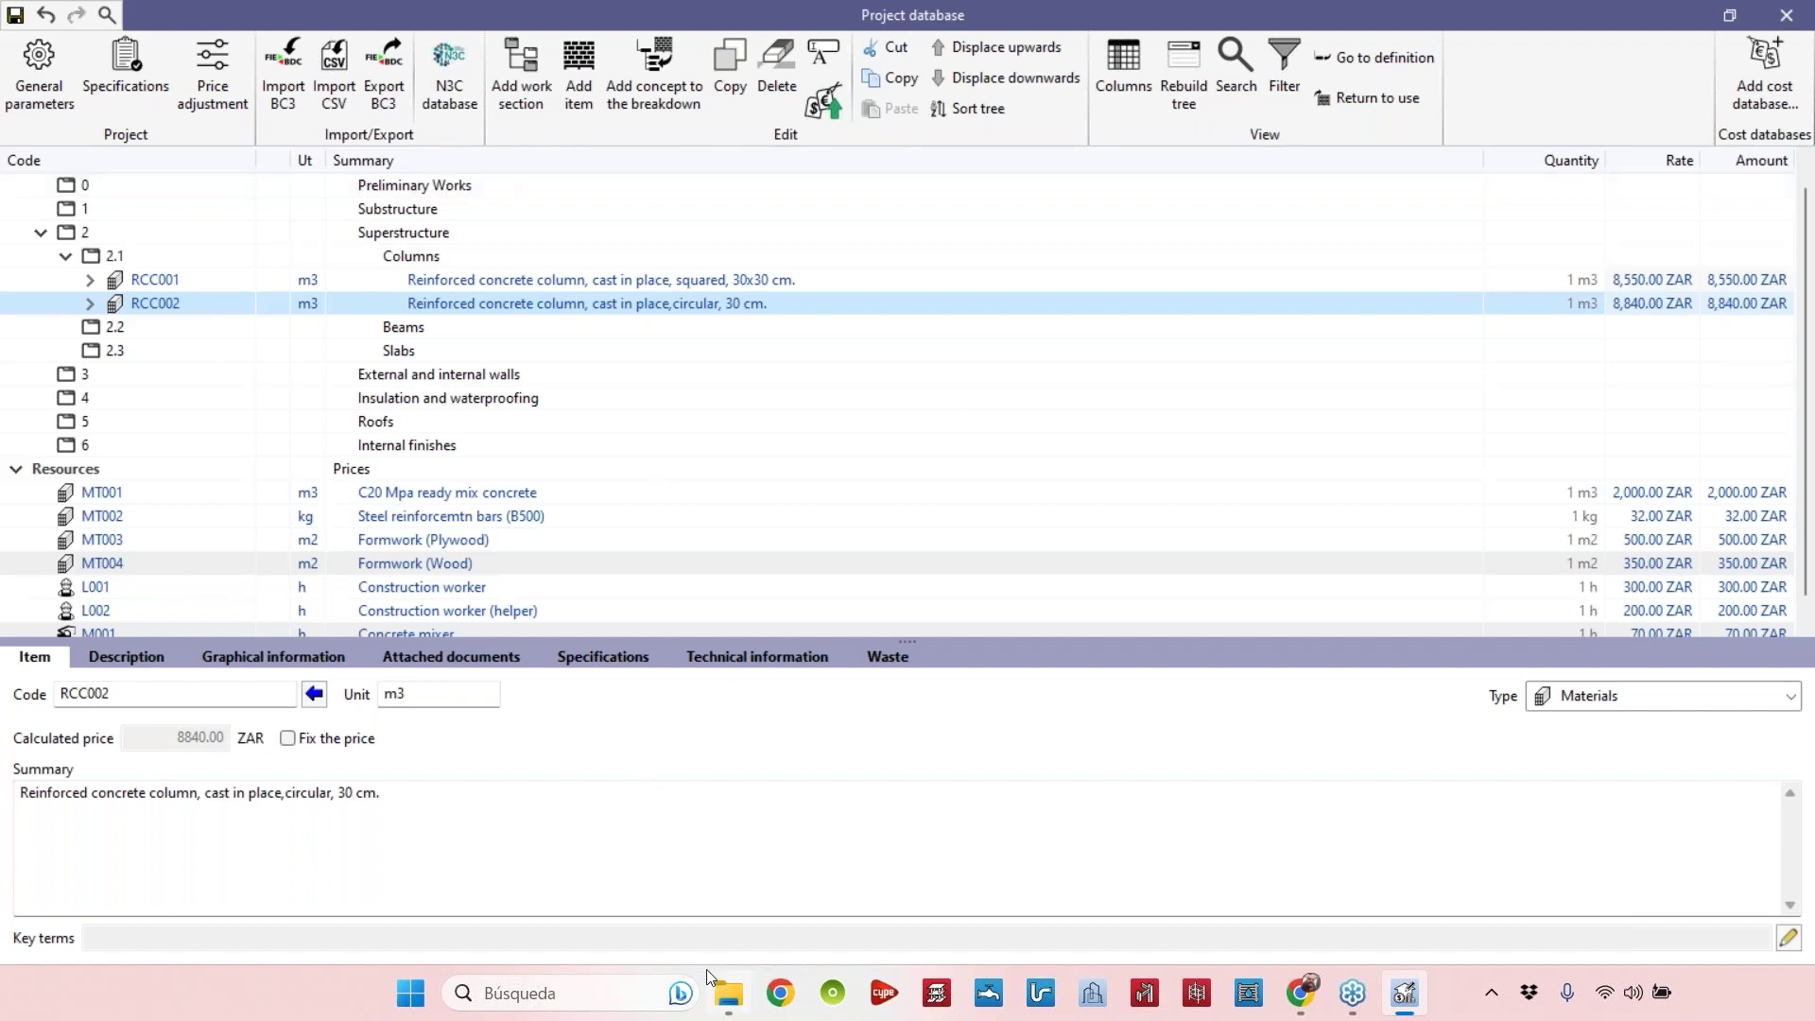
Open the Cost Database - Excel workbook from the CAD Open BIM Quantities folder and go to its first rows.
{"action": "mouse_move", "coordinate": [726, 995]}
{"action": "left_click", "coordinate": [721, 879]}
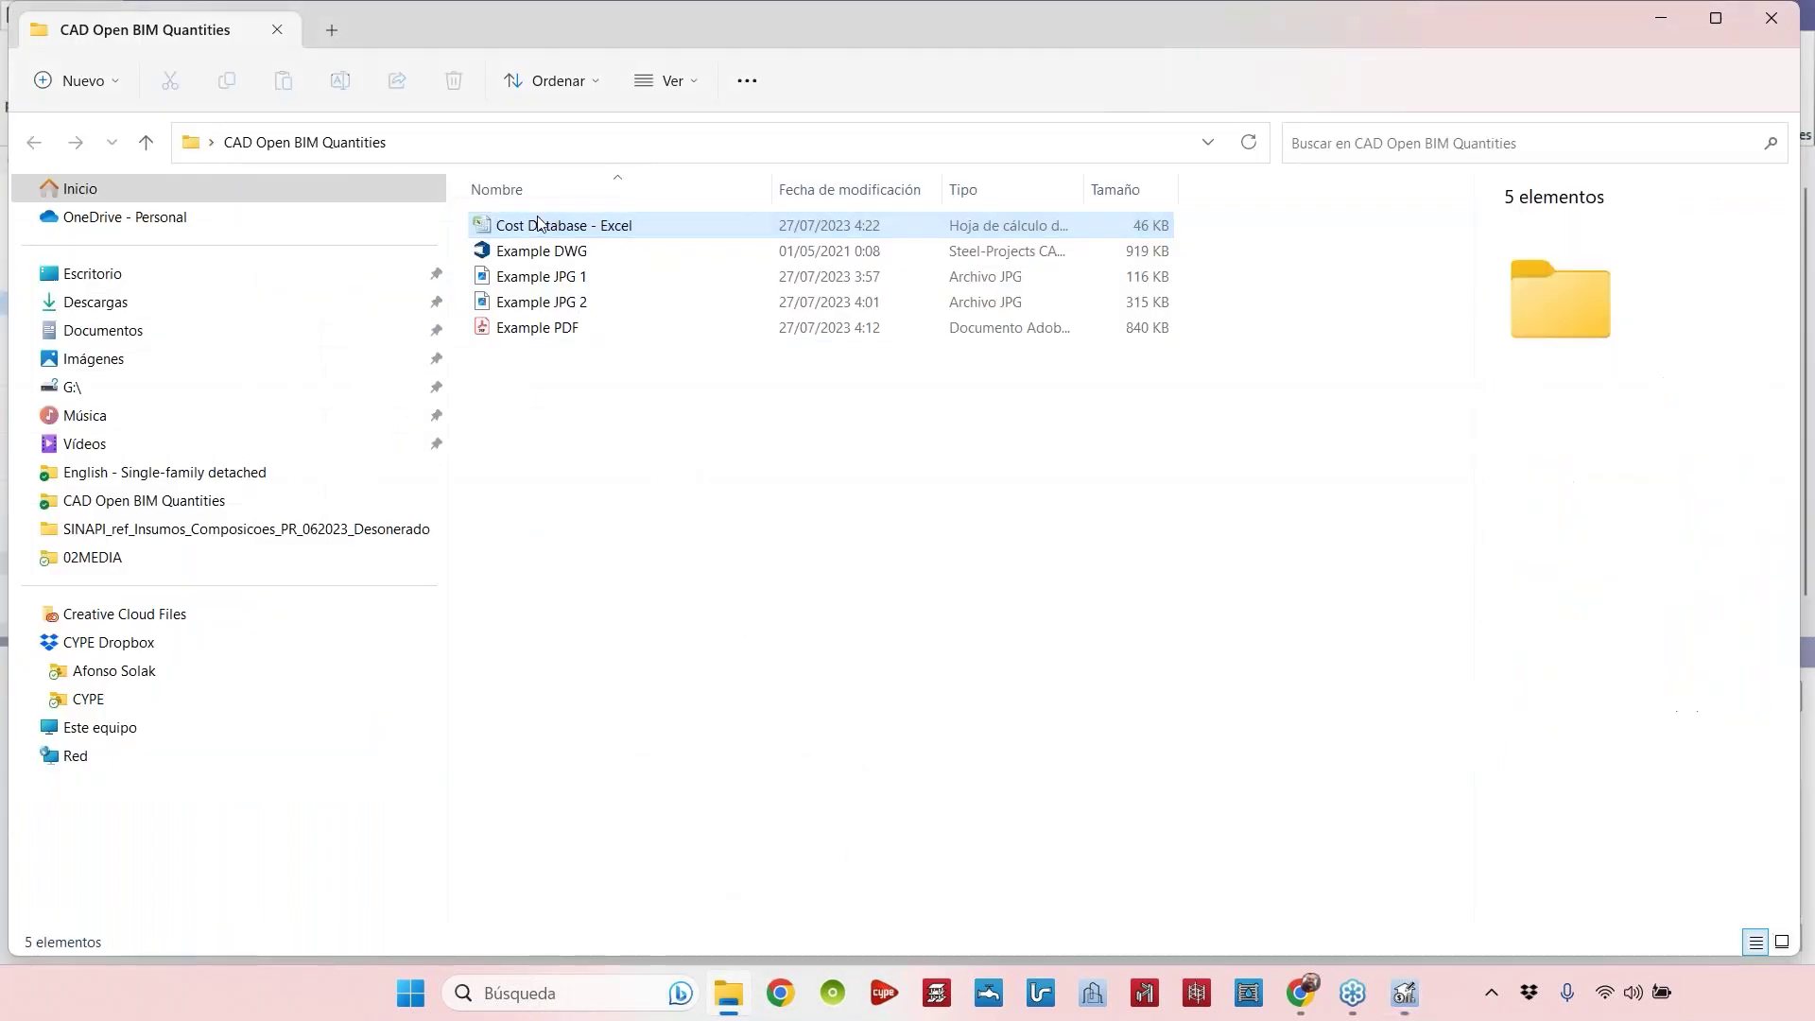
{"action": "double_click", "coordinate": [544, 232]}
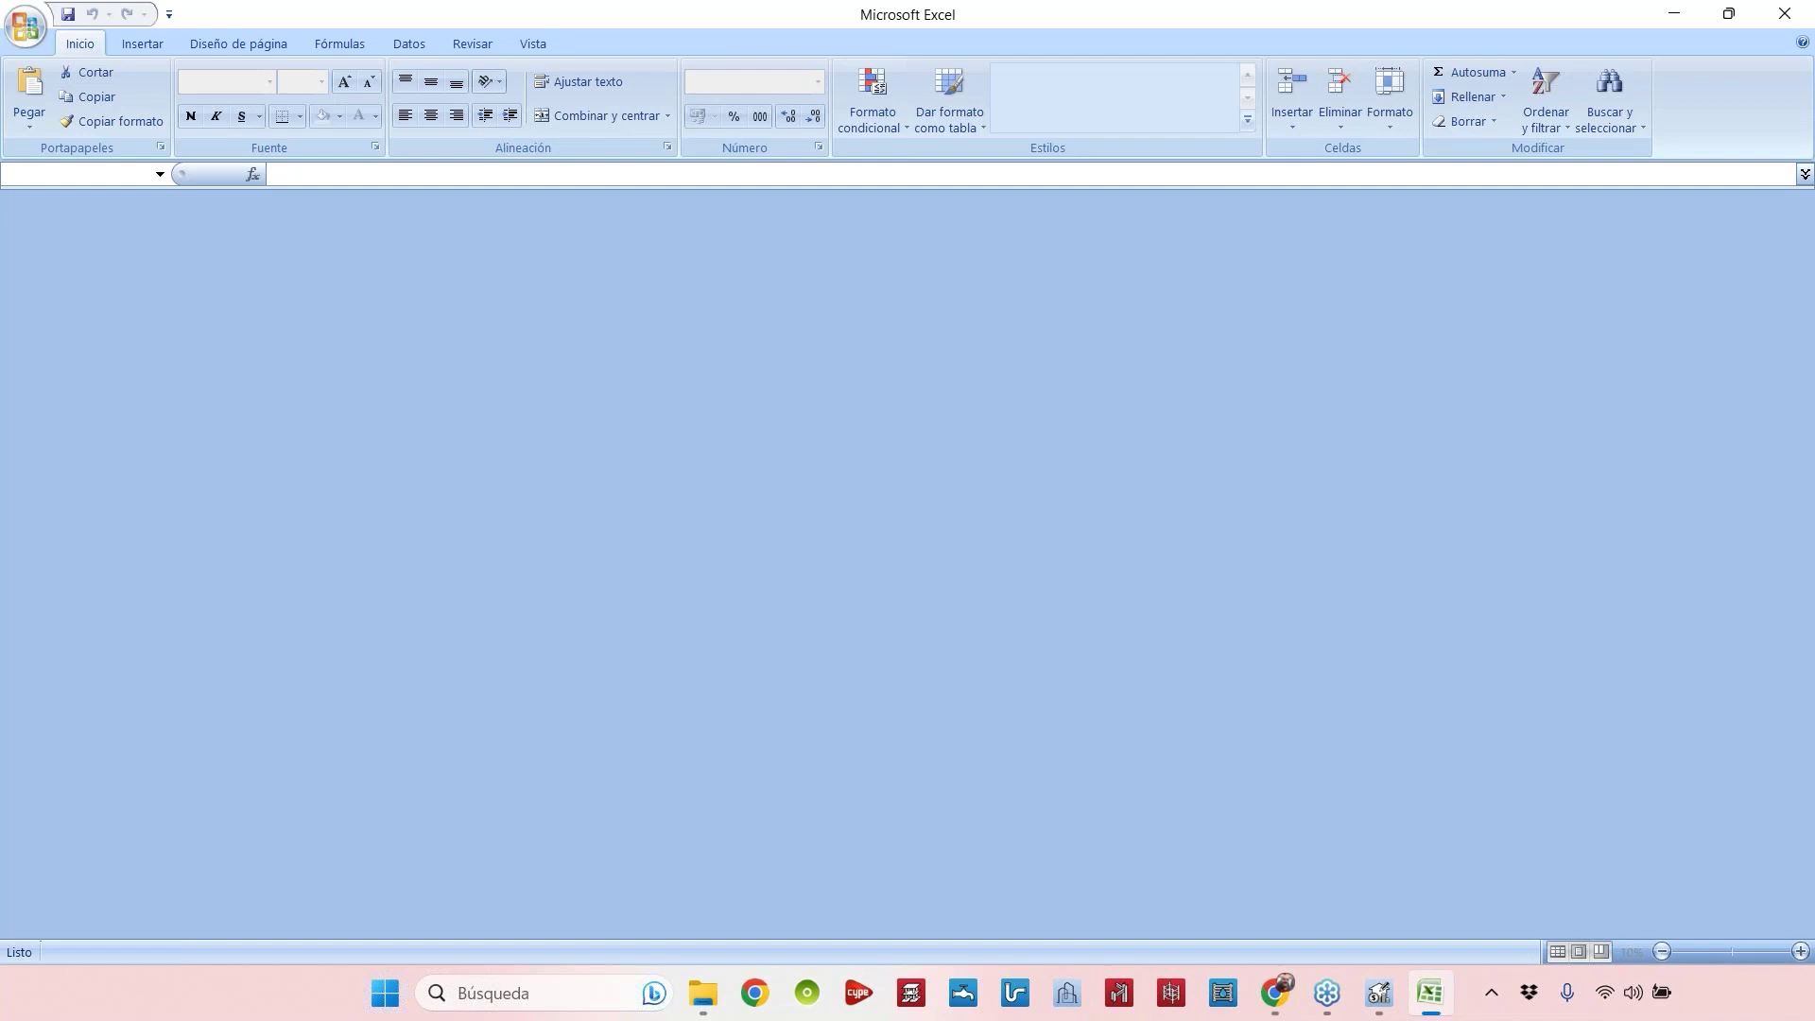
{"action": "scroll", "coordinate": [1789, 494], "scroll_direction": "up", "scroll_amount": 10}
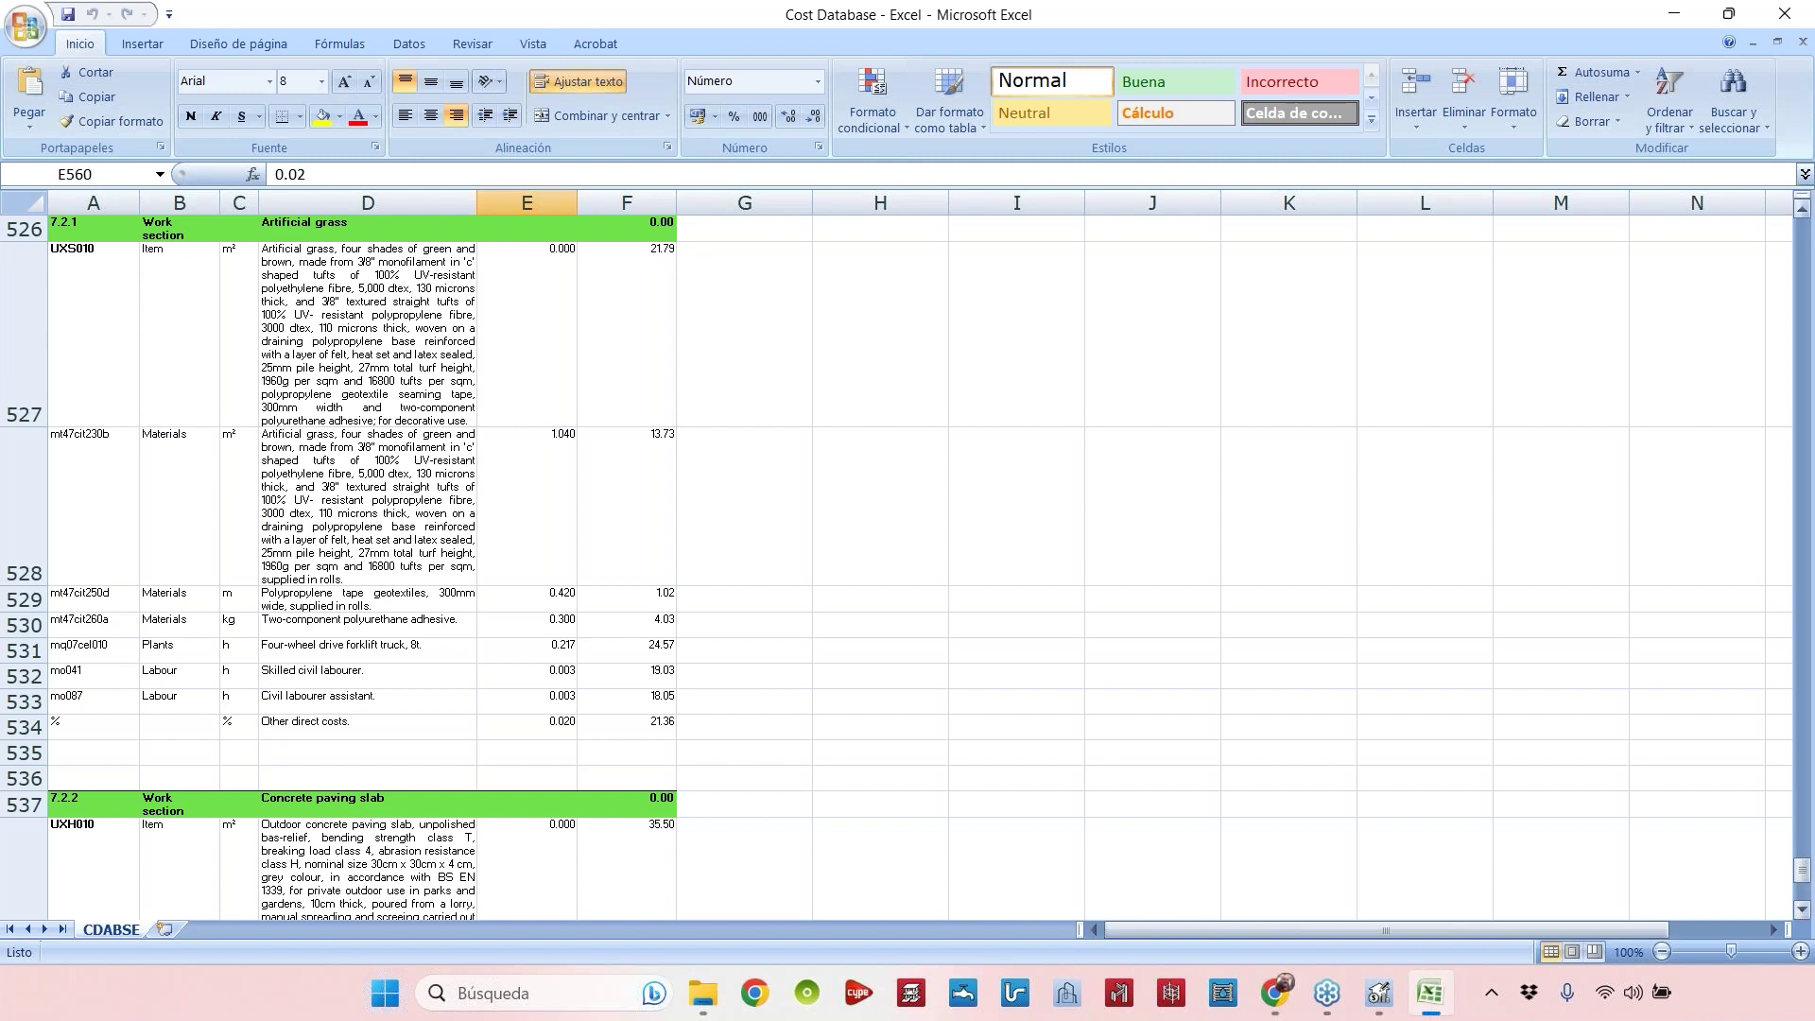
{"action": "left_click_drag", "start_coordinate": [1801, 886], "coordinate": [1801, 230]}
{"action": "left_click", "coordinate": [1152, 434]}
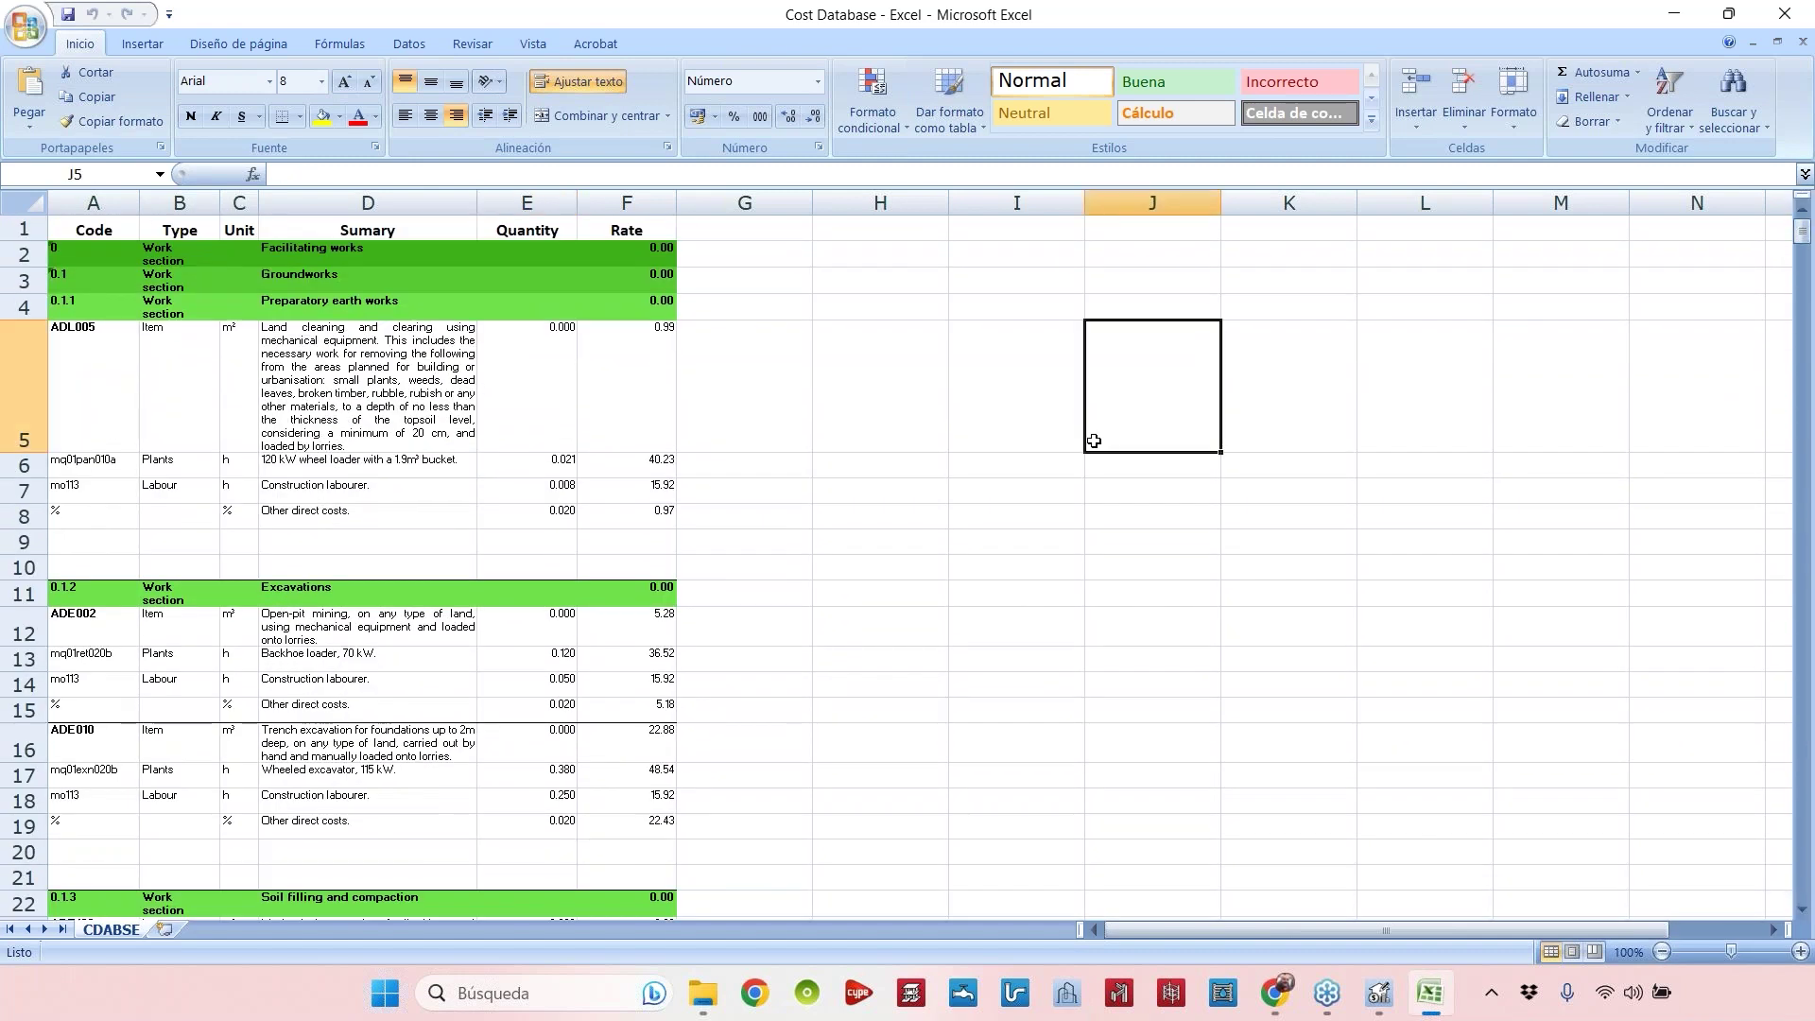
Enlarge the sheet to 115% and examine the Code and Type columns, including the Item, Plants and Labour entries of the first item.
{"action": "scroll", "coordinate": [151, 272], "scroll_direction": "up", "scroll_amount": 1}
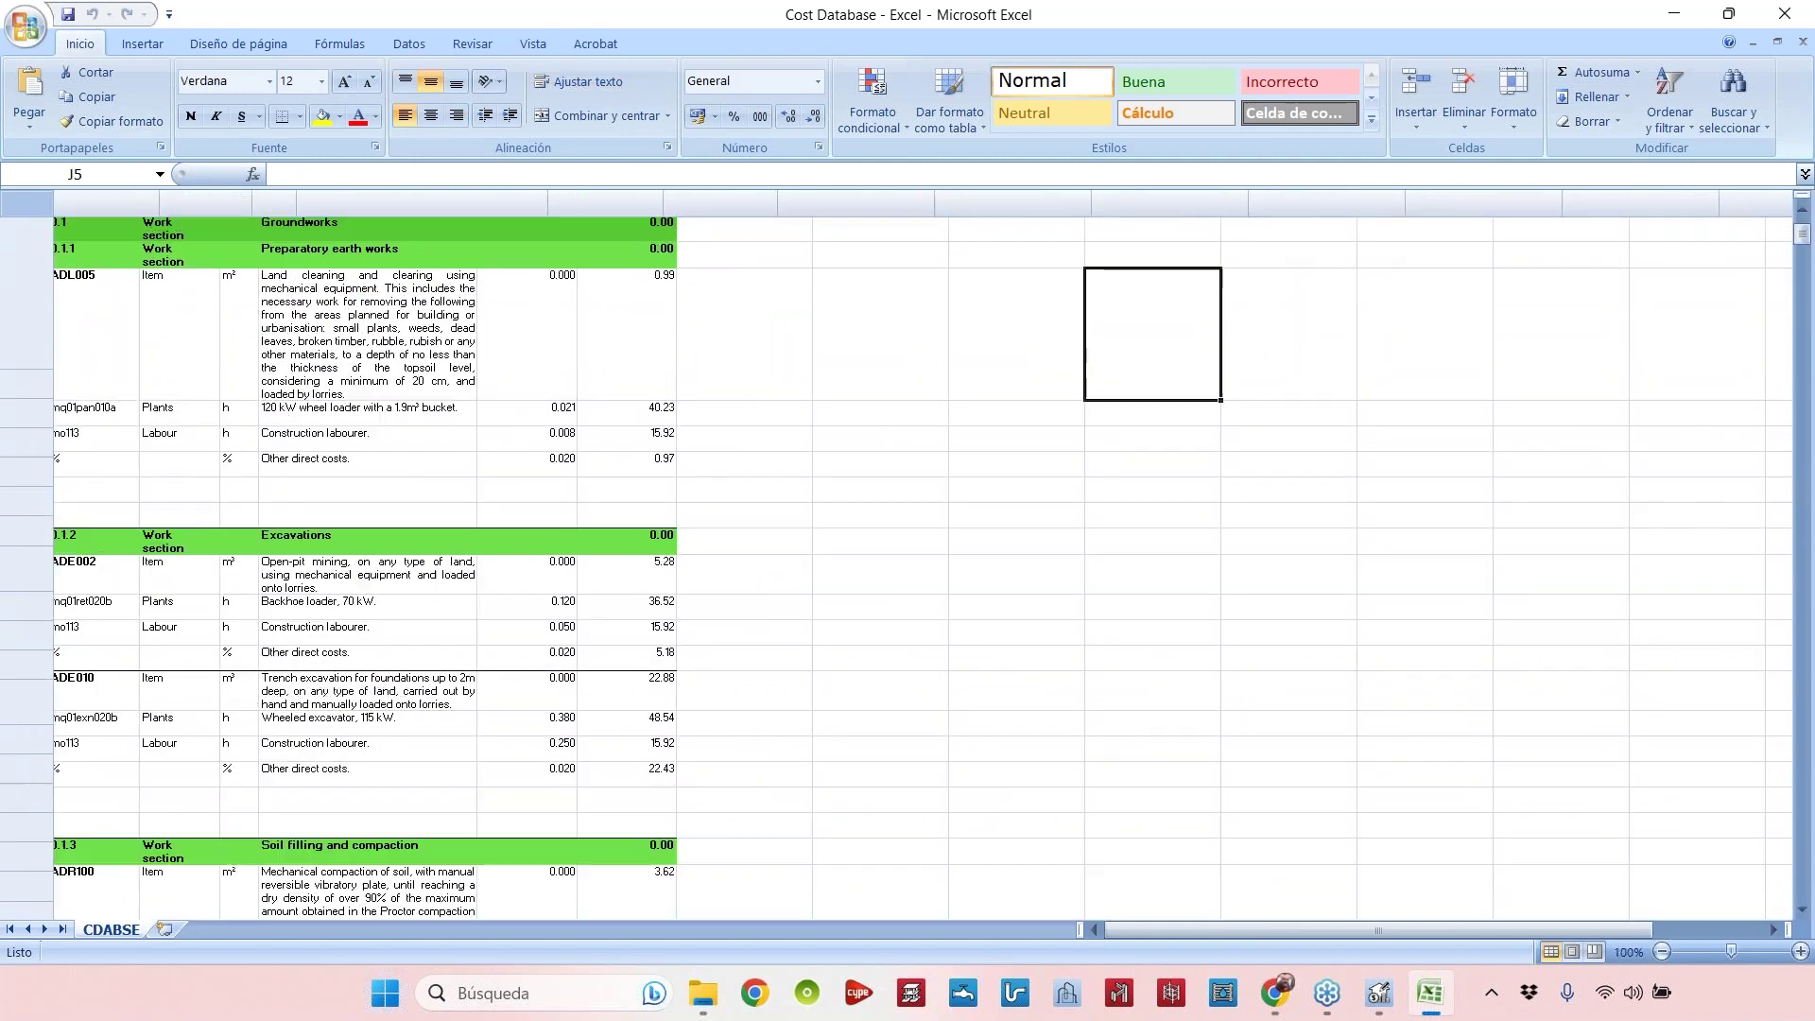
{"action": "scroll", "coordinate": [1049, 863], "scroll_direction": "up", "scroll_amount": 2}
{"action": "scroll", "coordinate": [1049, 865], "scroll_direction": "down", "scroll_amount": 1}
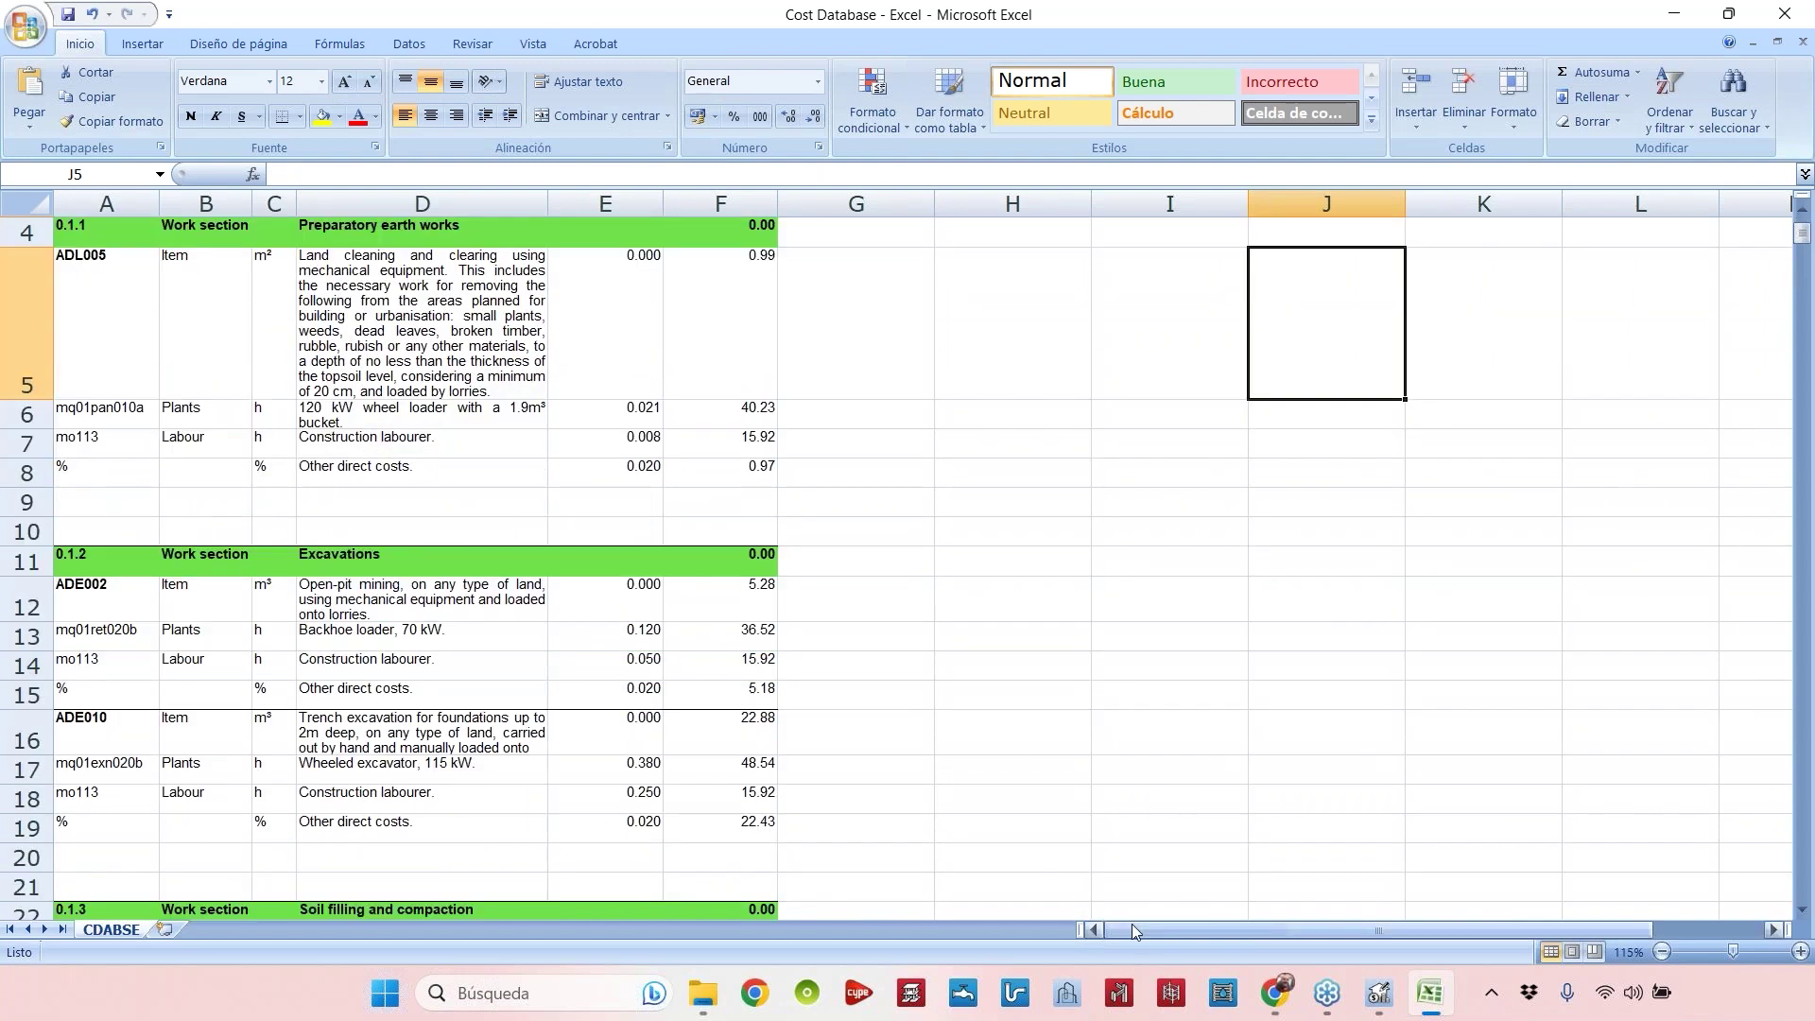
{"action": "scroll", "coordinate": [130, 200], "scroll_direction": "up", "scroll_amount": 1}
{"action": "left_click", "coordinate": [130, 200]}
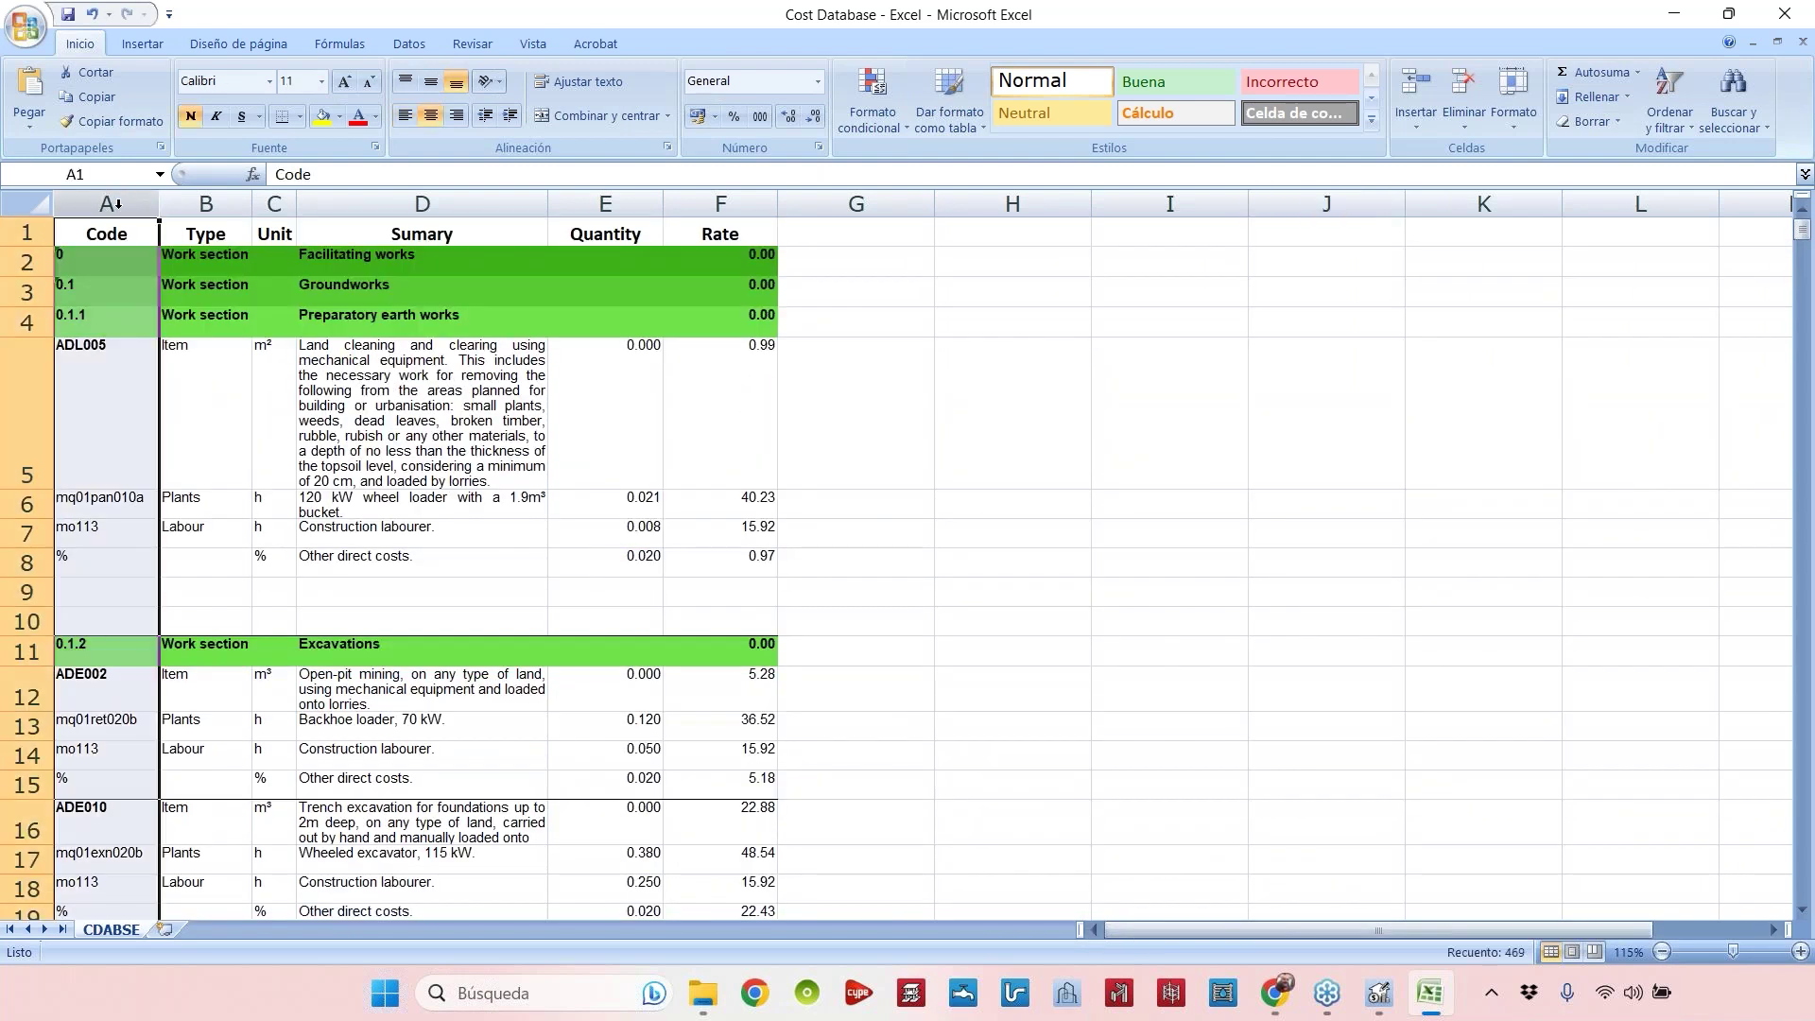
{"action": "left_click", "coordinate": [196, 203]}
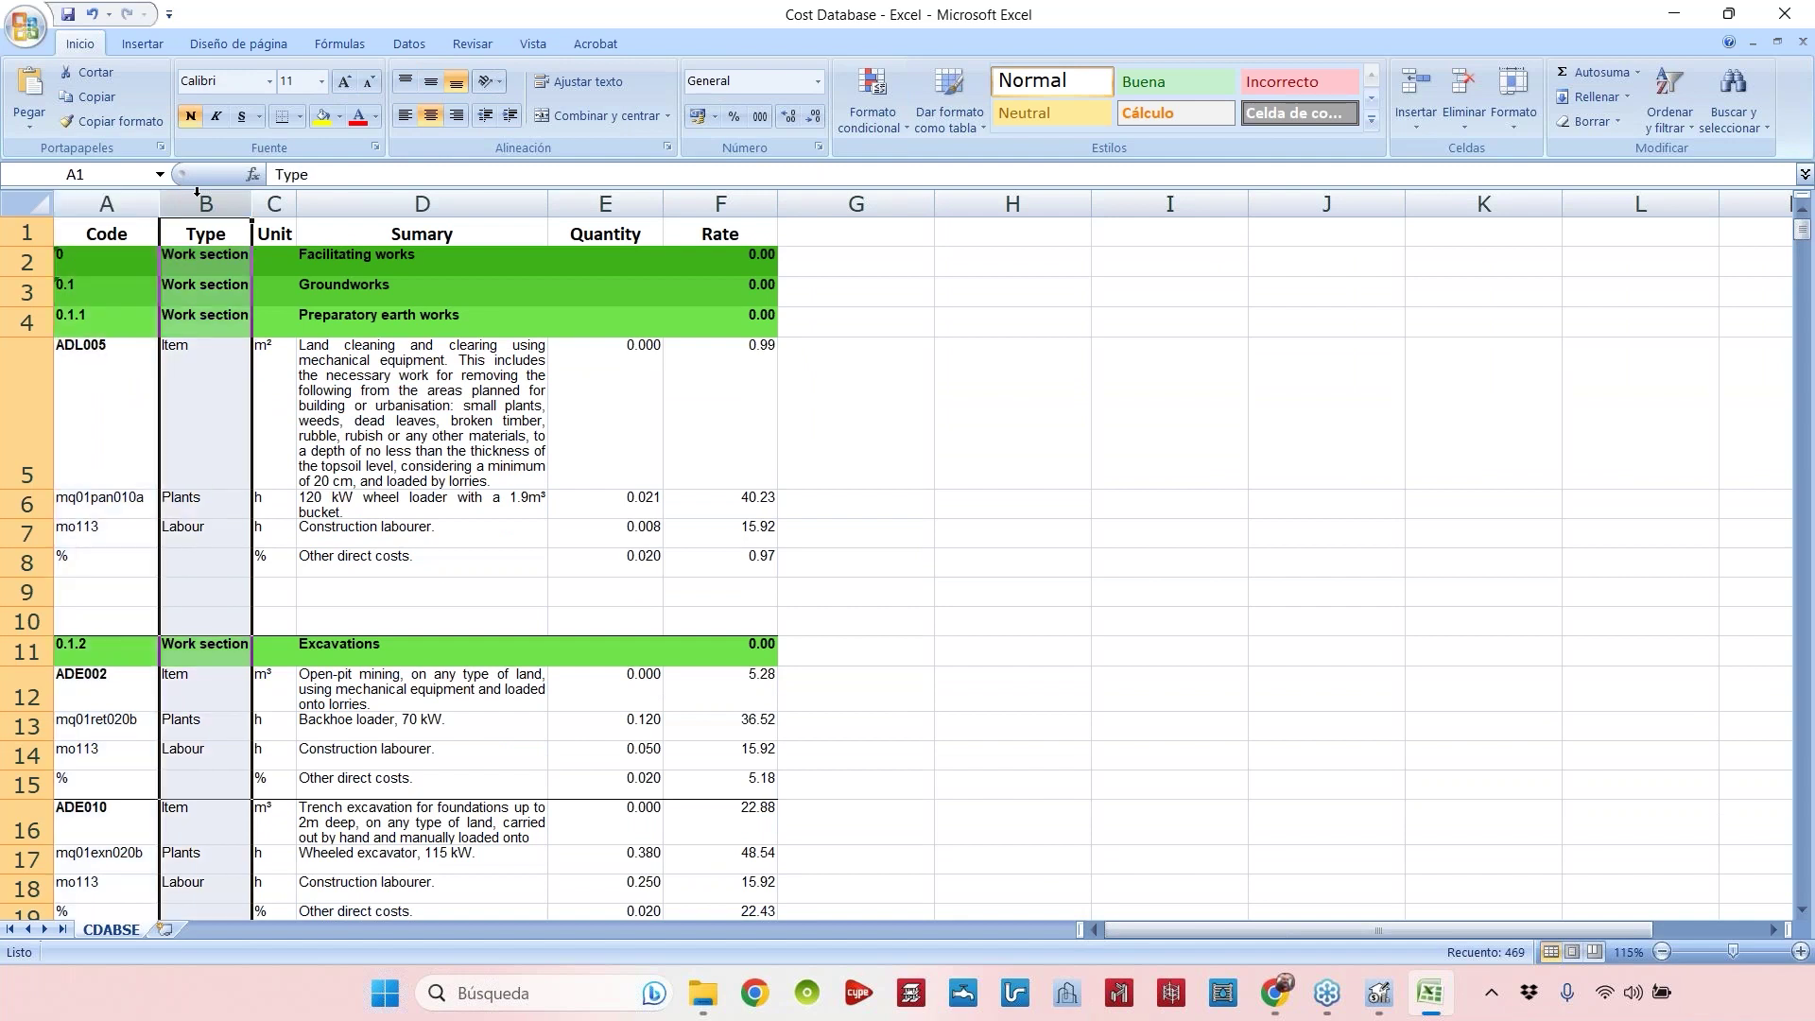
{"action": "left_click", "coordinate": [203, 368]}
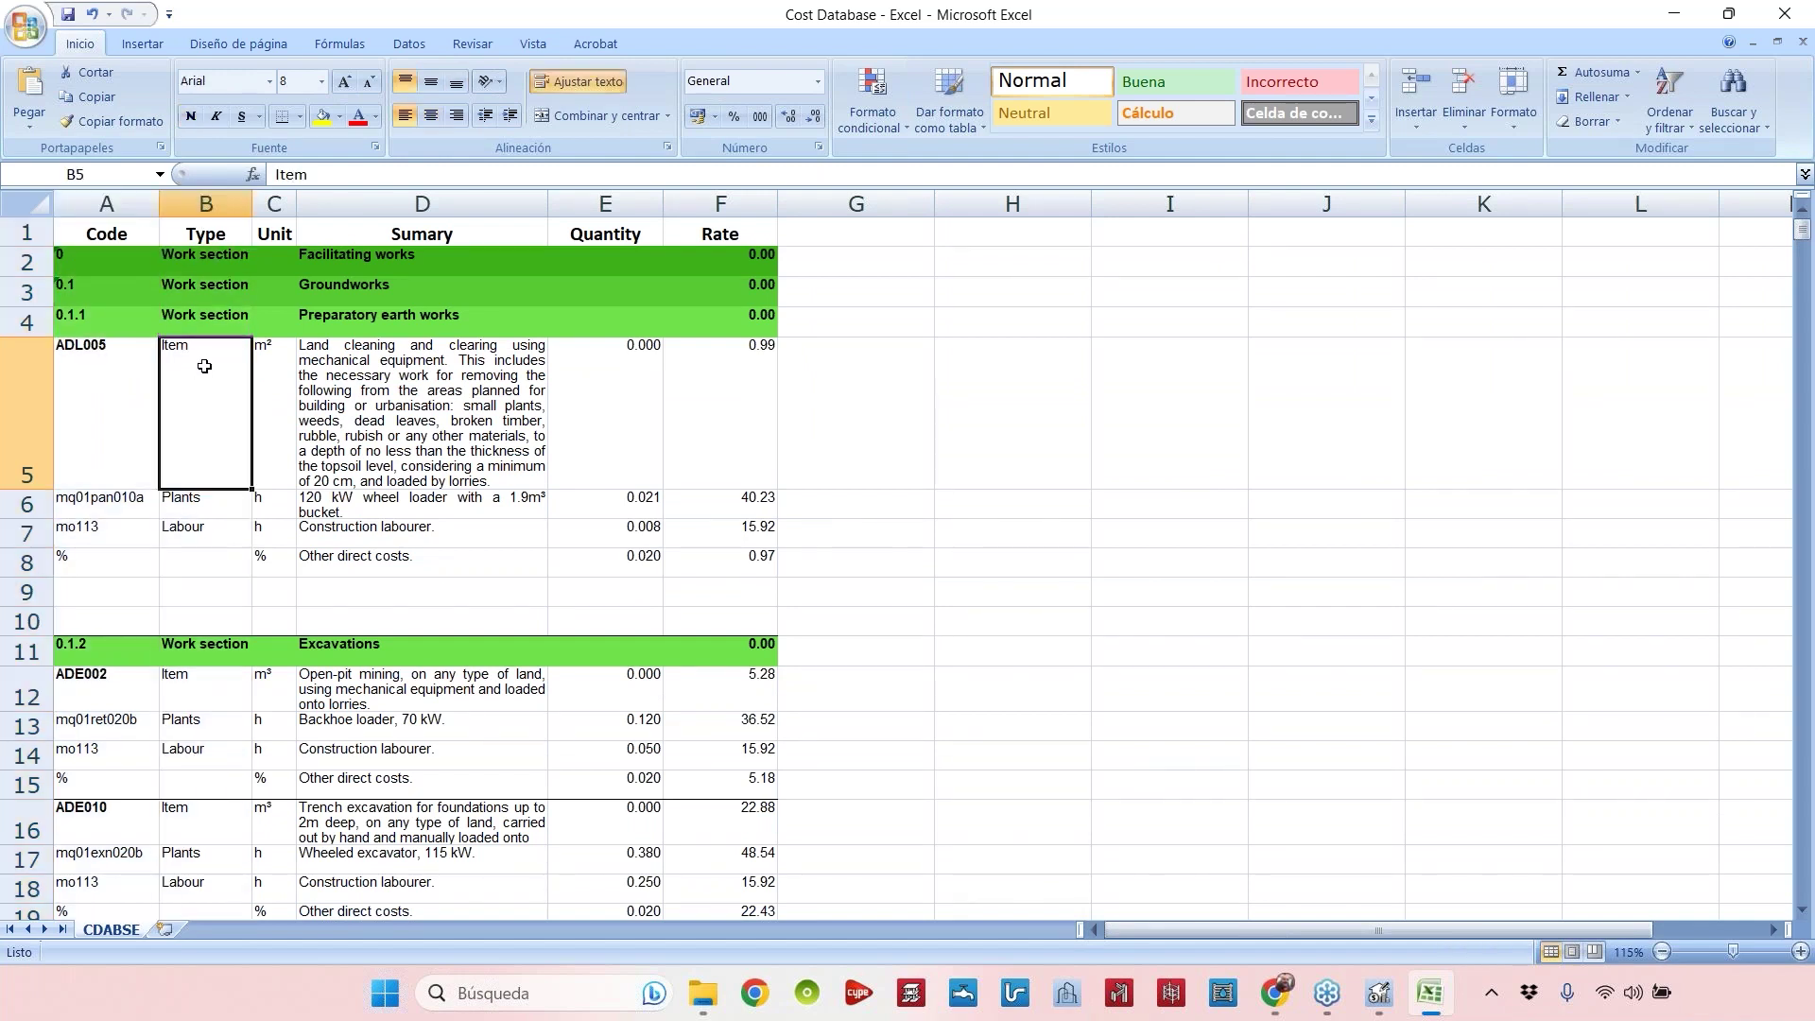
{"action": "left_click", "coordinate": [213, 505]}
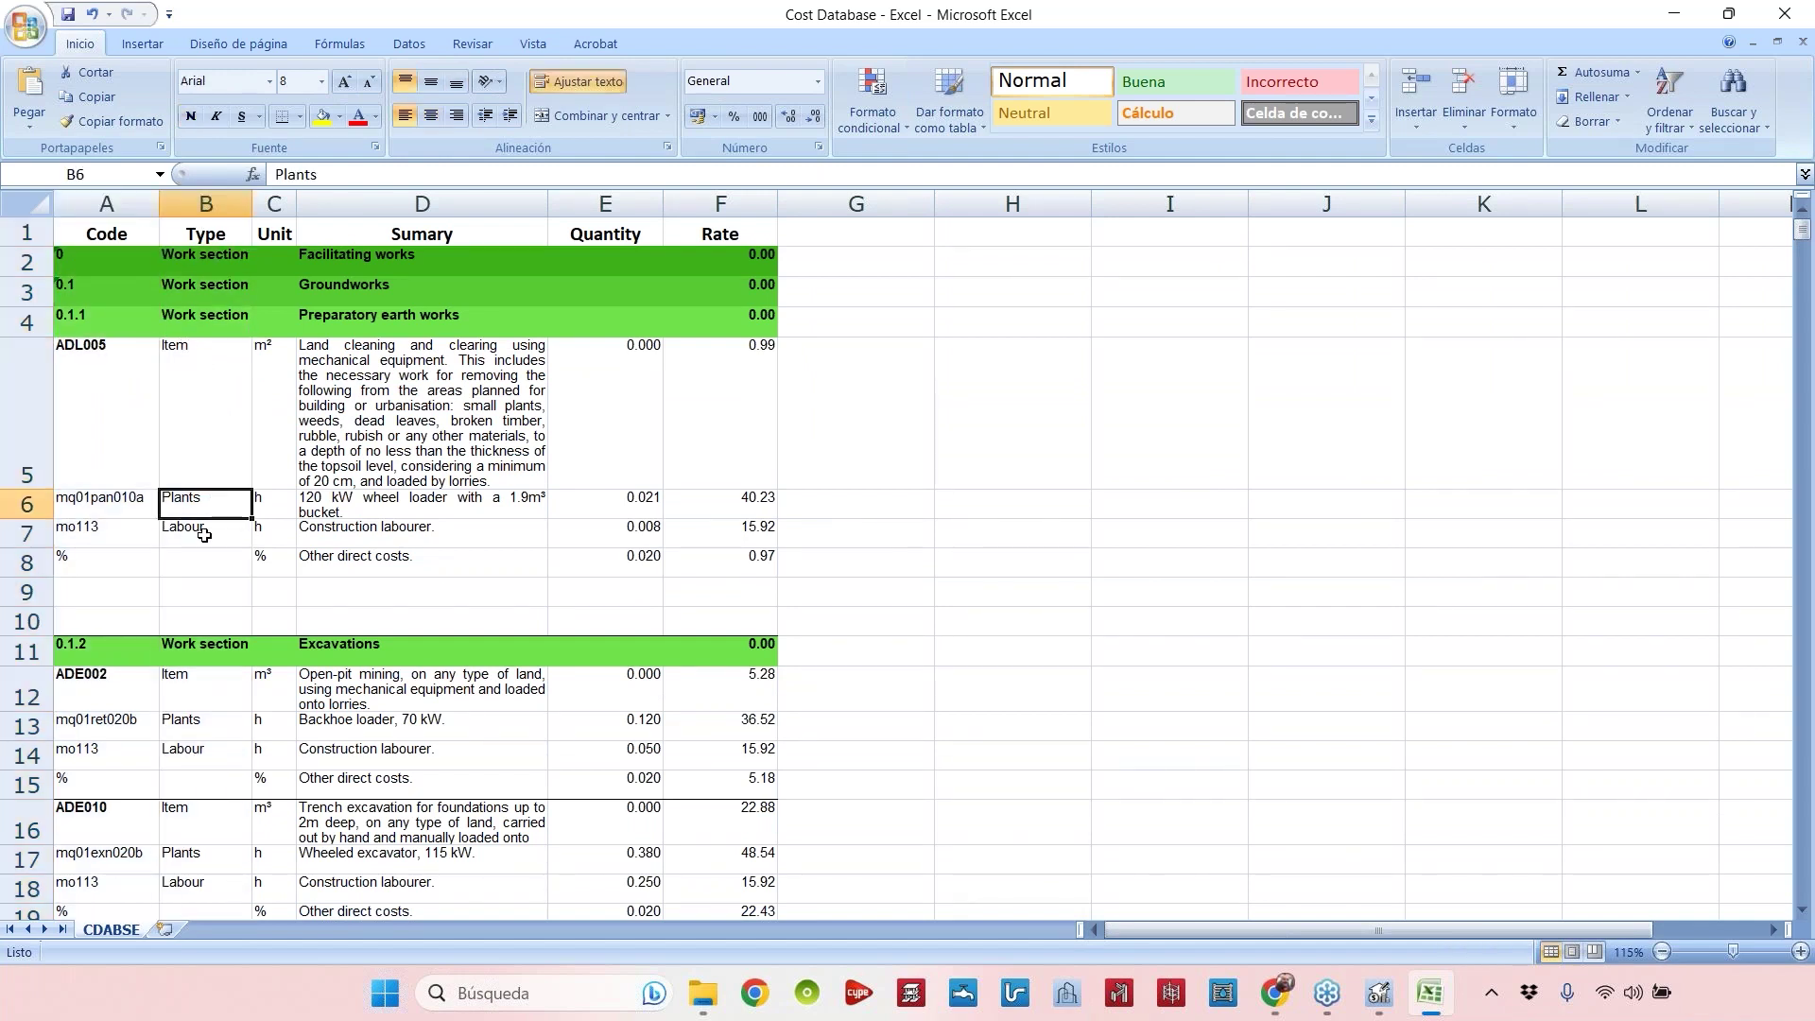
{"action": "left_click", "coordinate": [204, 535]}
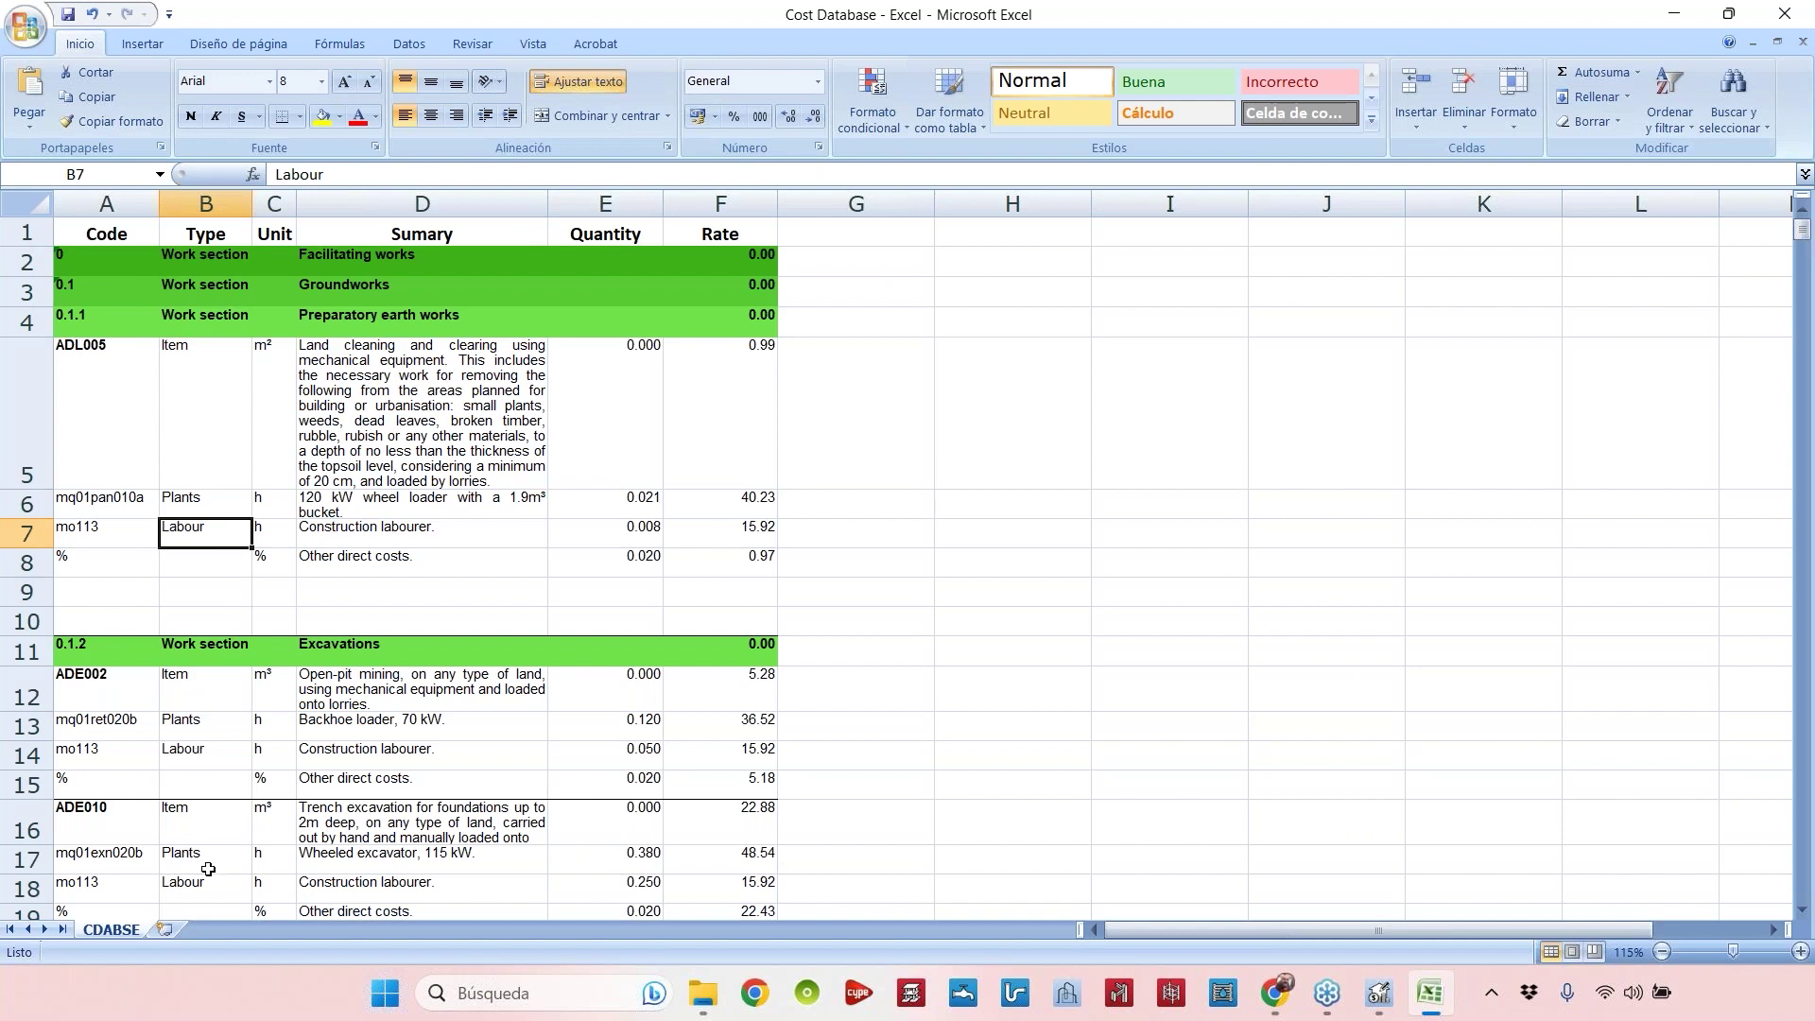
Examine the Unit, Sumary, Quantity and Rate columns, including the descriptions listed under item ADL005.
{"action": "left_click", "coordinate": [274, 203]}
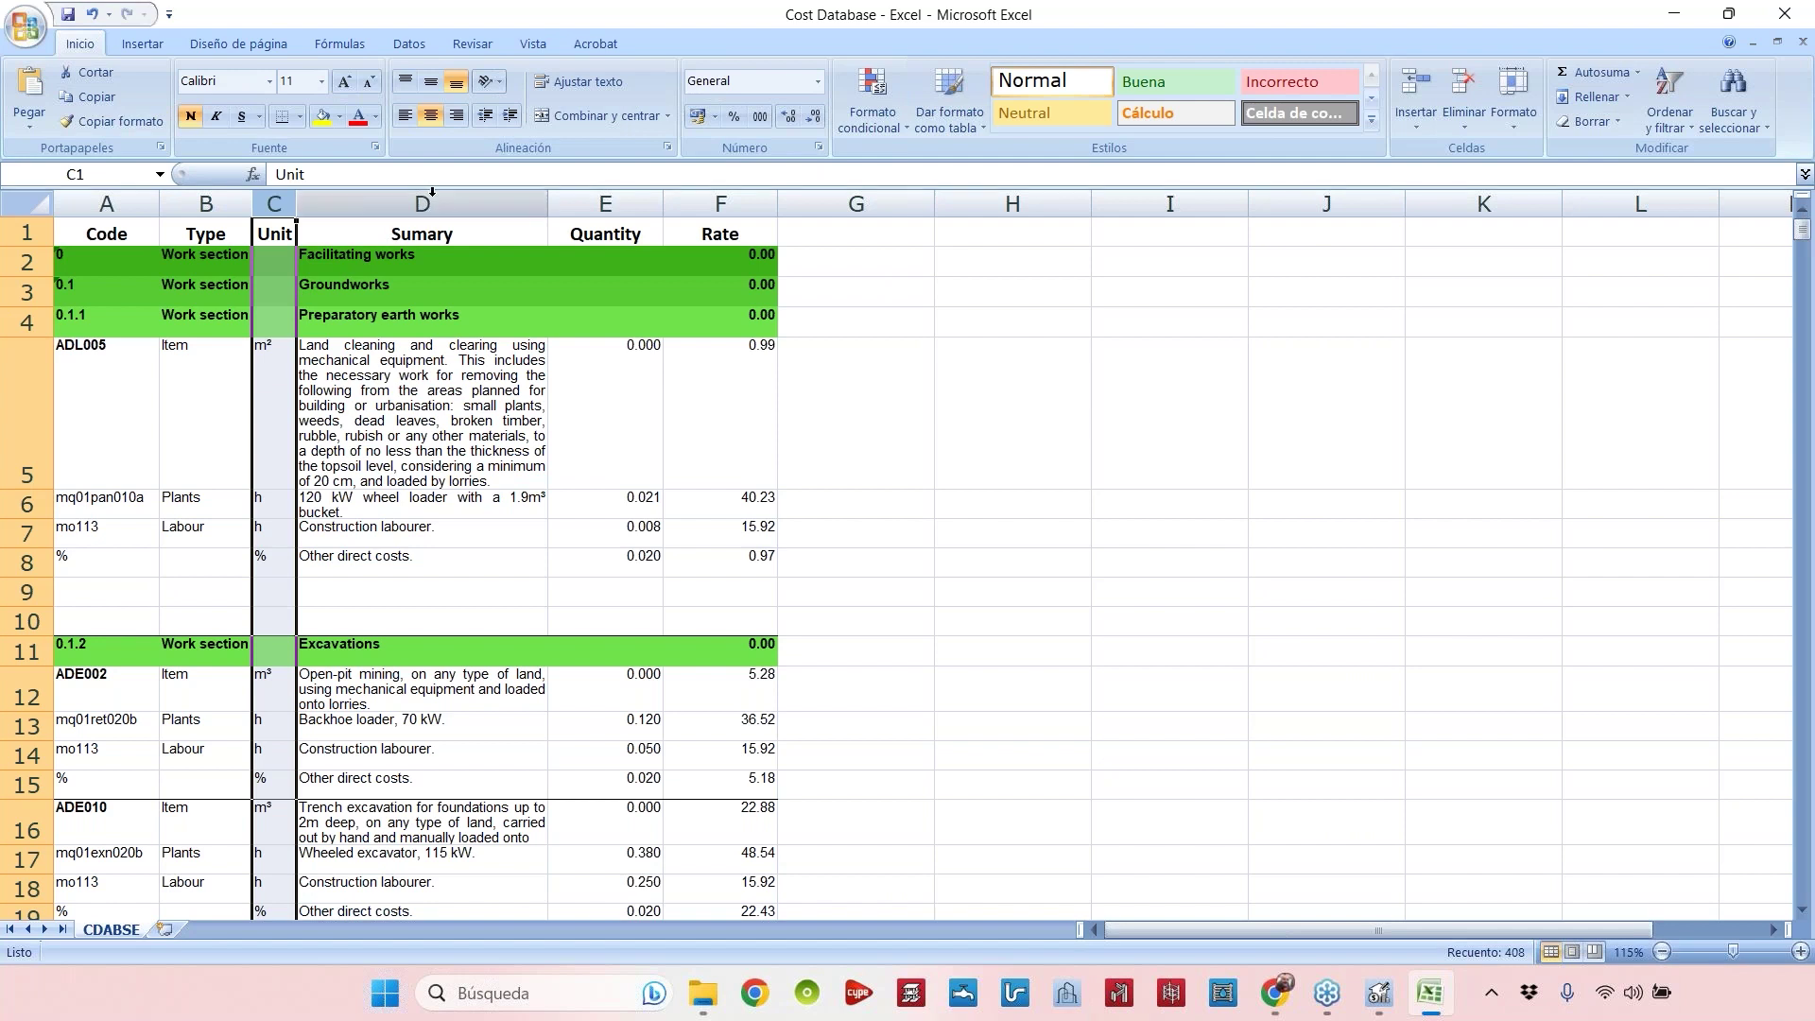
{"action": "left_click", "coordinate": [431, 385]}
{"action": "left_click", "coordinate": [398, 523]}
{"action": "left_click", "coordinate": [398, 564]}
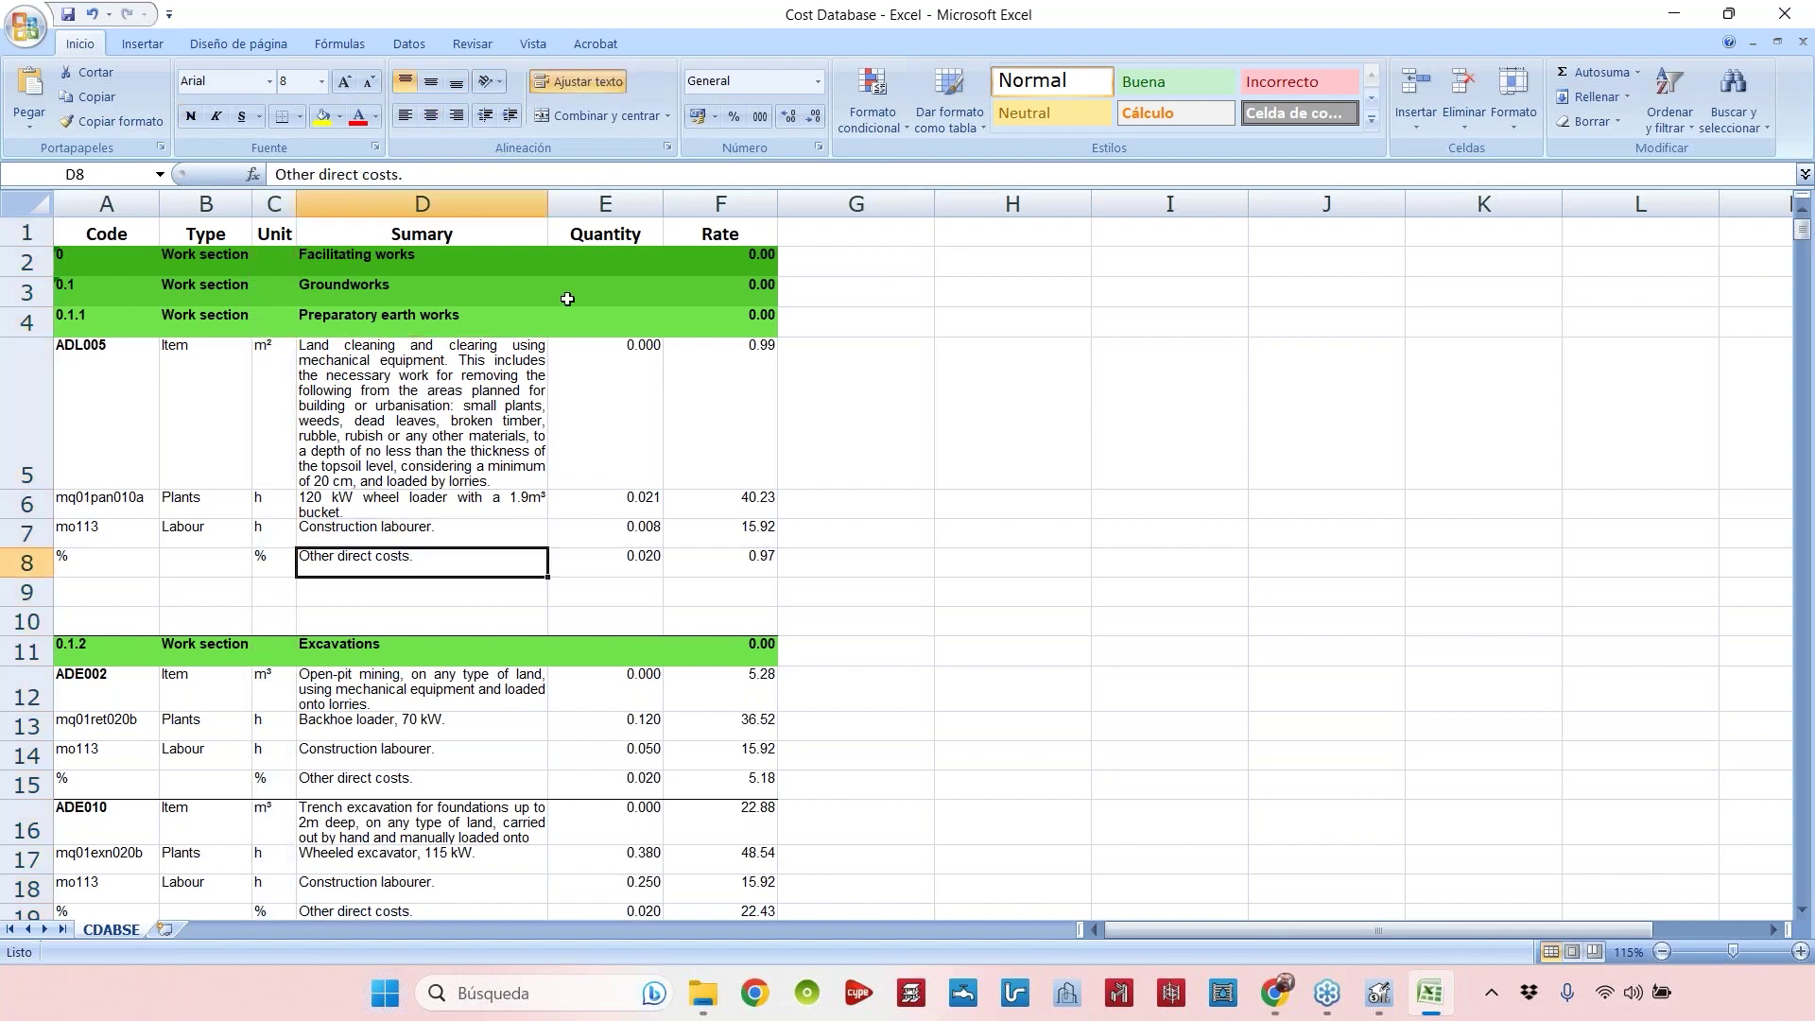
{"action": "left_click", "coordinate": [596, 202]}
{"action": "left_click", "coordinate": [715, 201]}
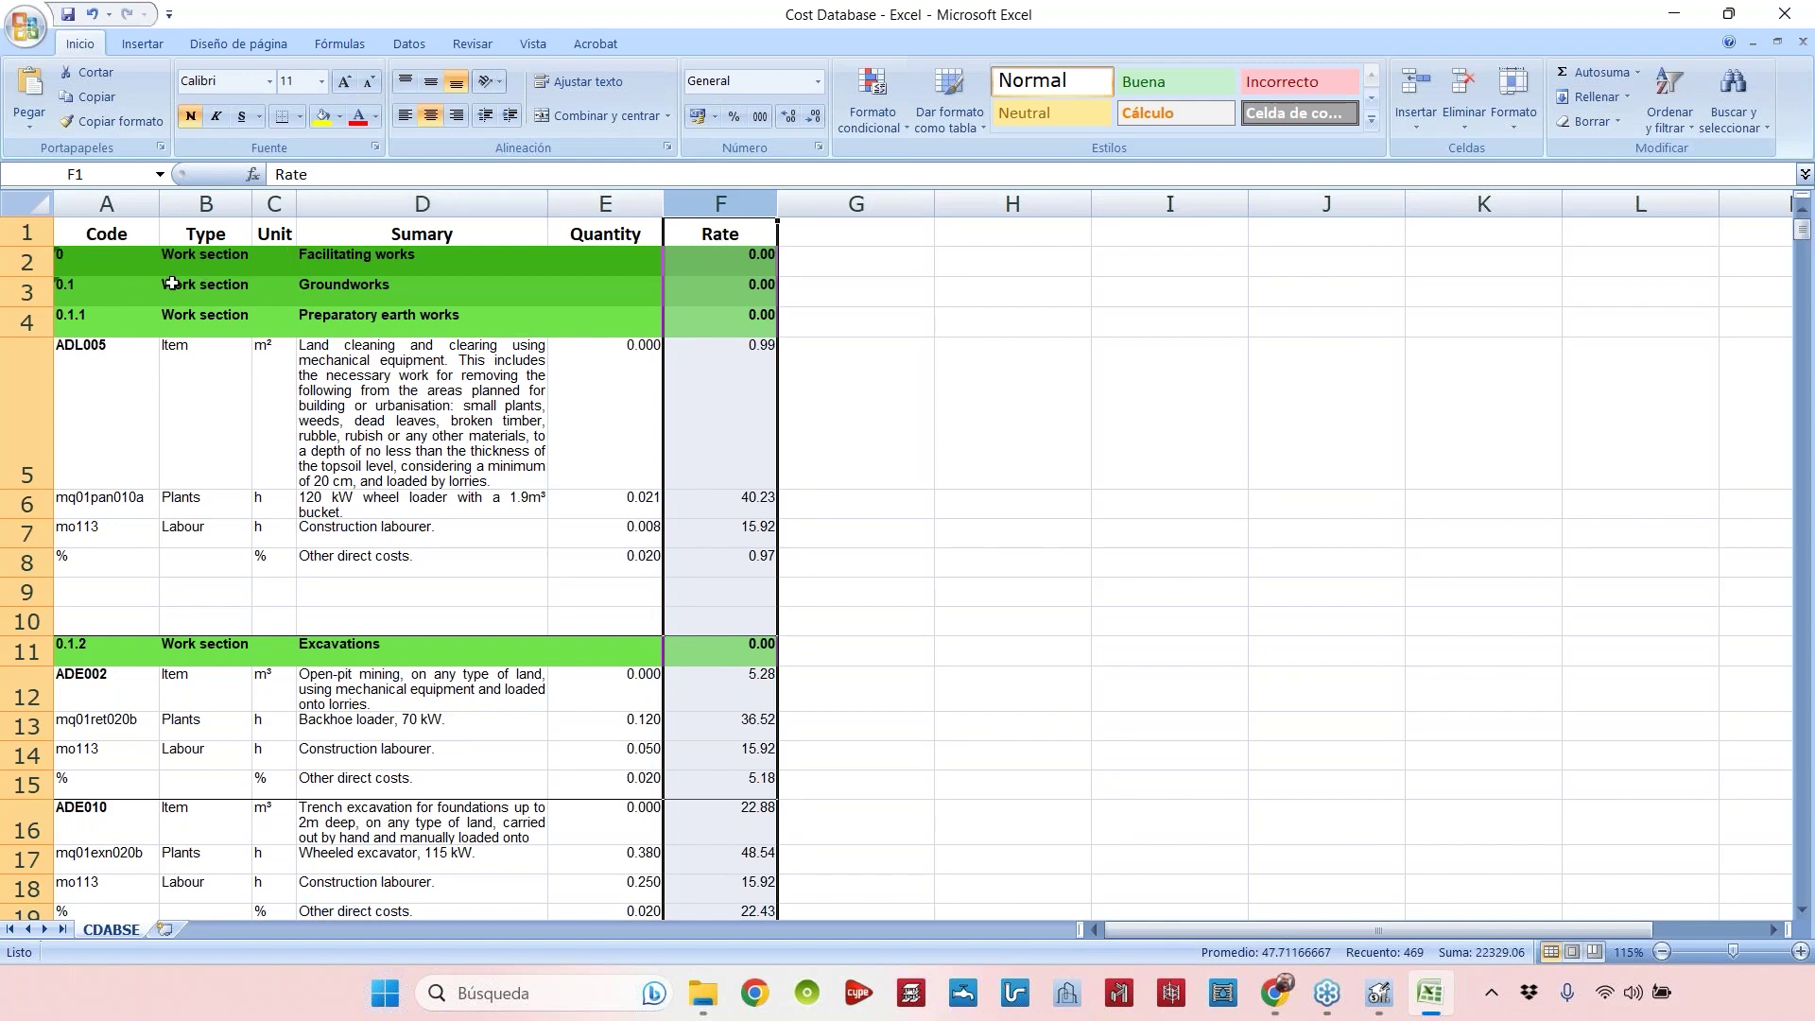
Examine the work section rows and how codes 0, 0.1, 0.1.1 and 0.1.2 define their hierarchy.
{"action": "left_click_drag", "start_coordinate": [93, 264], "coordinate": [746, 260]}
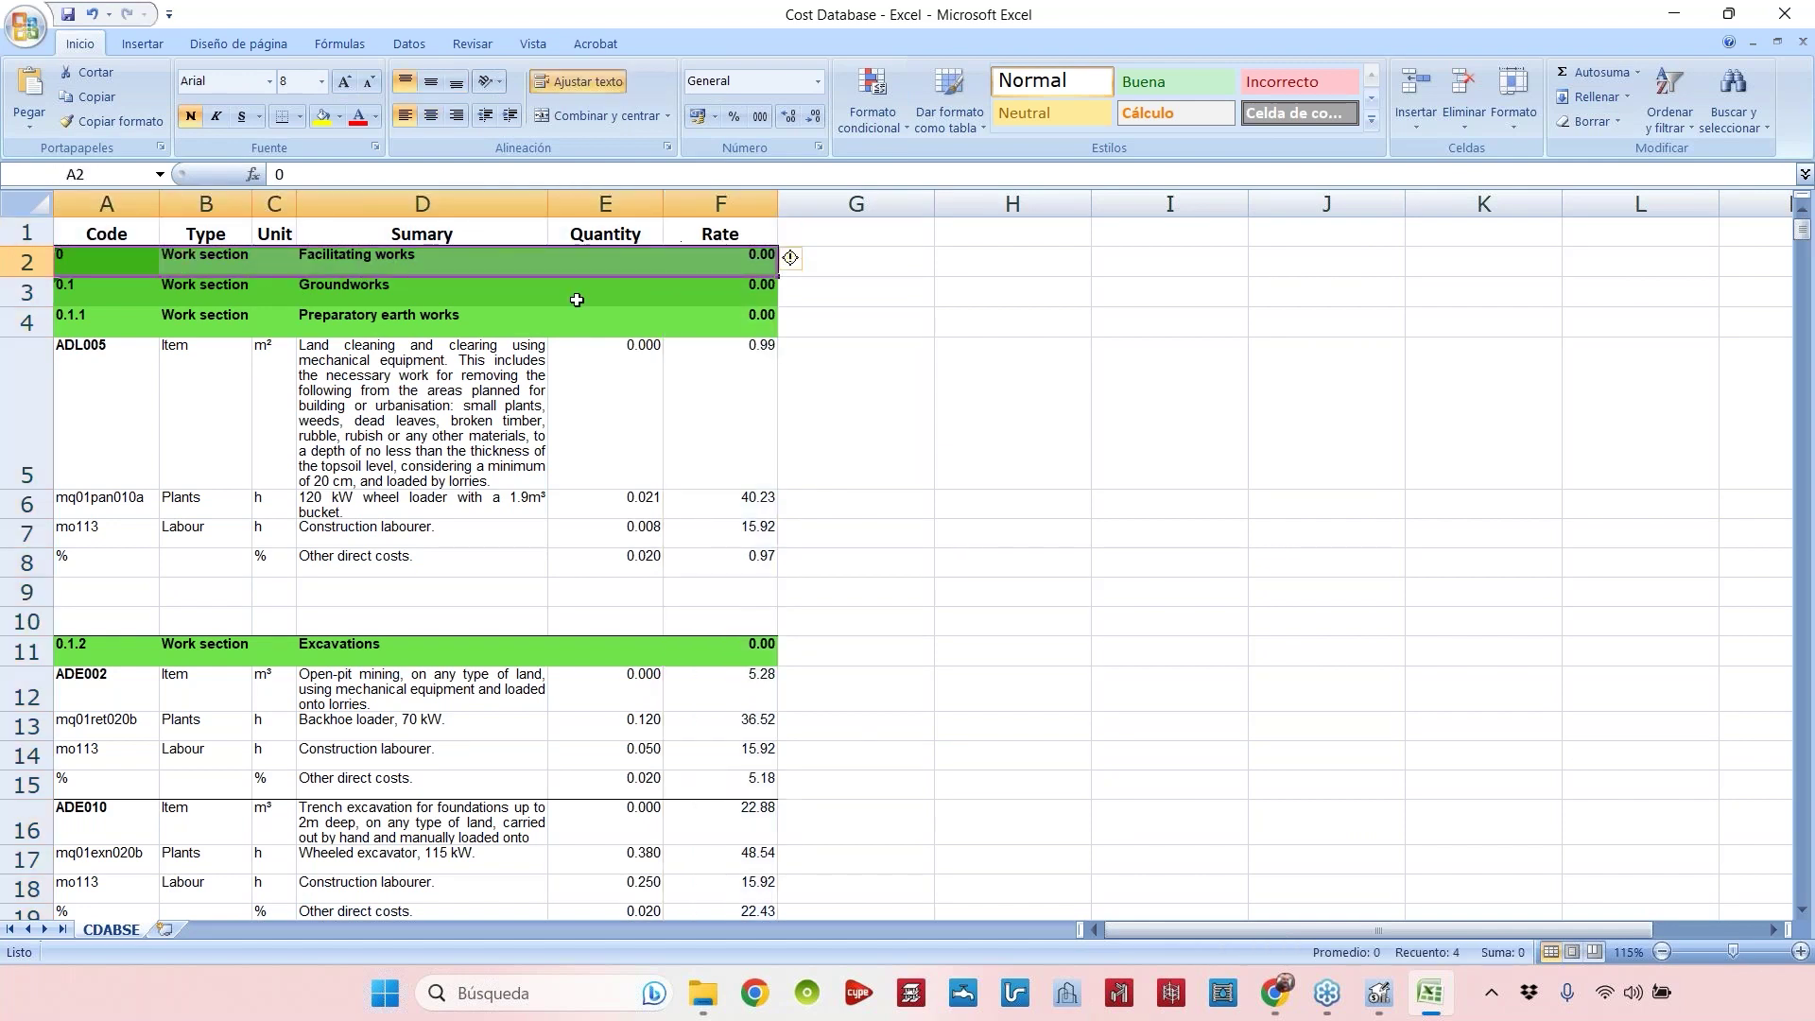
{"action": "left_click_drag", "start_coordinate": [91, 291], "coordinate": [613, 300]}
{"action": "left_click_drag", "start_coordinate": [97, 333], "coordinate": [723, 326]}
{"action": "left_click", "coordinate": [85, 260]}
{"action": "key", "text": "Down"}
{"action": "key", "text": "Down"}
{"action": "key", "text": "Up"}
{"action": "key", "text": "Up"}
{"action": "key", "text": "Down"}
{"action": "key", "text": "Down"}
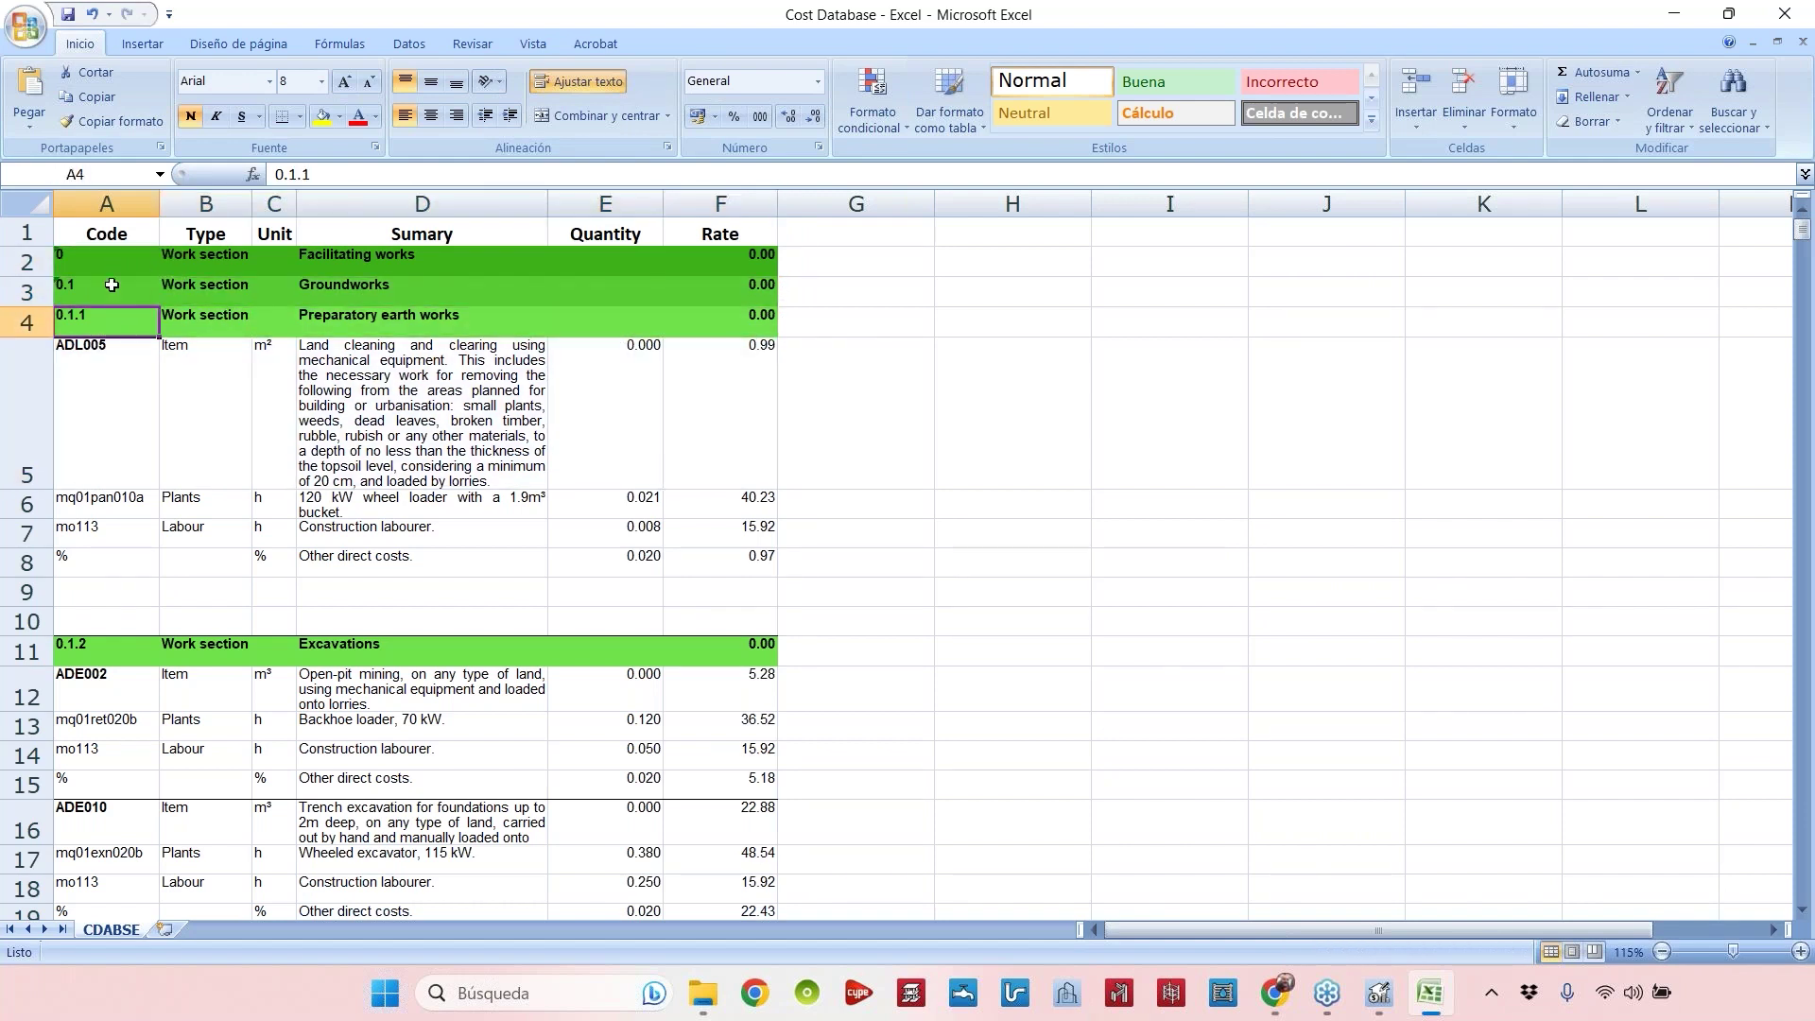
{"action": "left_click", "coordinate": [82, 652]}
Examine item ADE002 in the Excavations section together with the resource rows that break it down.
{"action": "scroll", "coordinate": [94, 614], "scroll_direction": "down", "scroll_amount": 2}
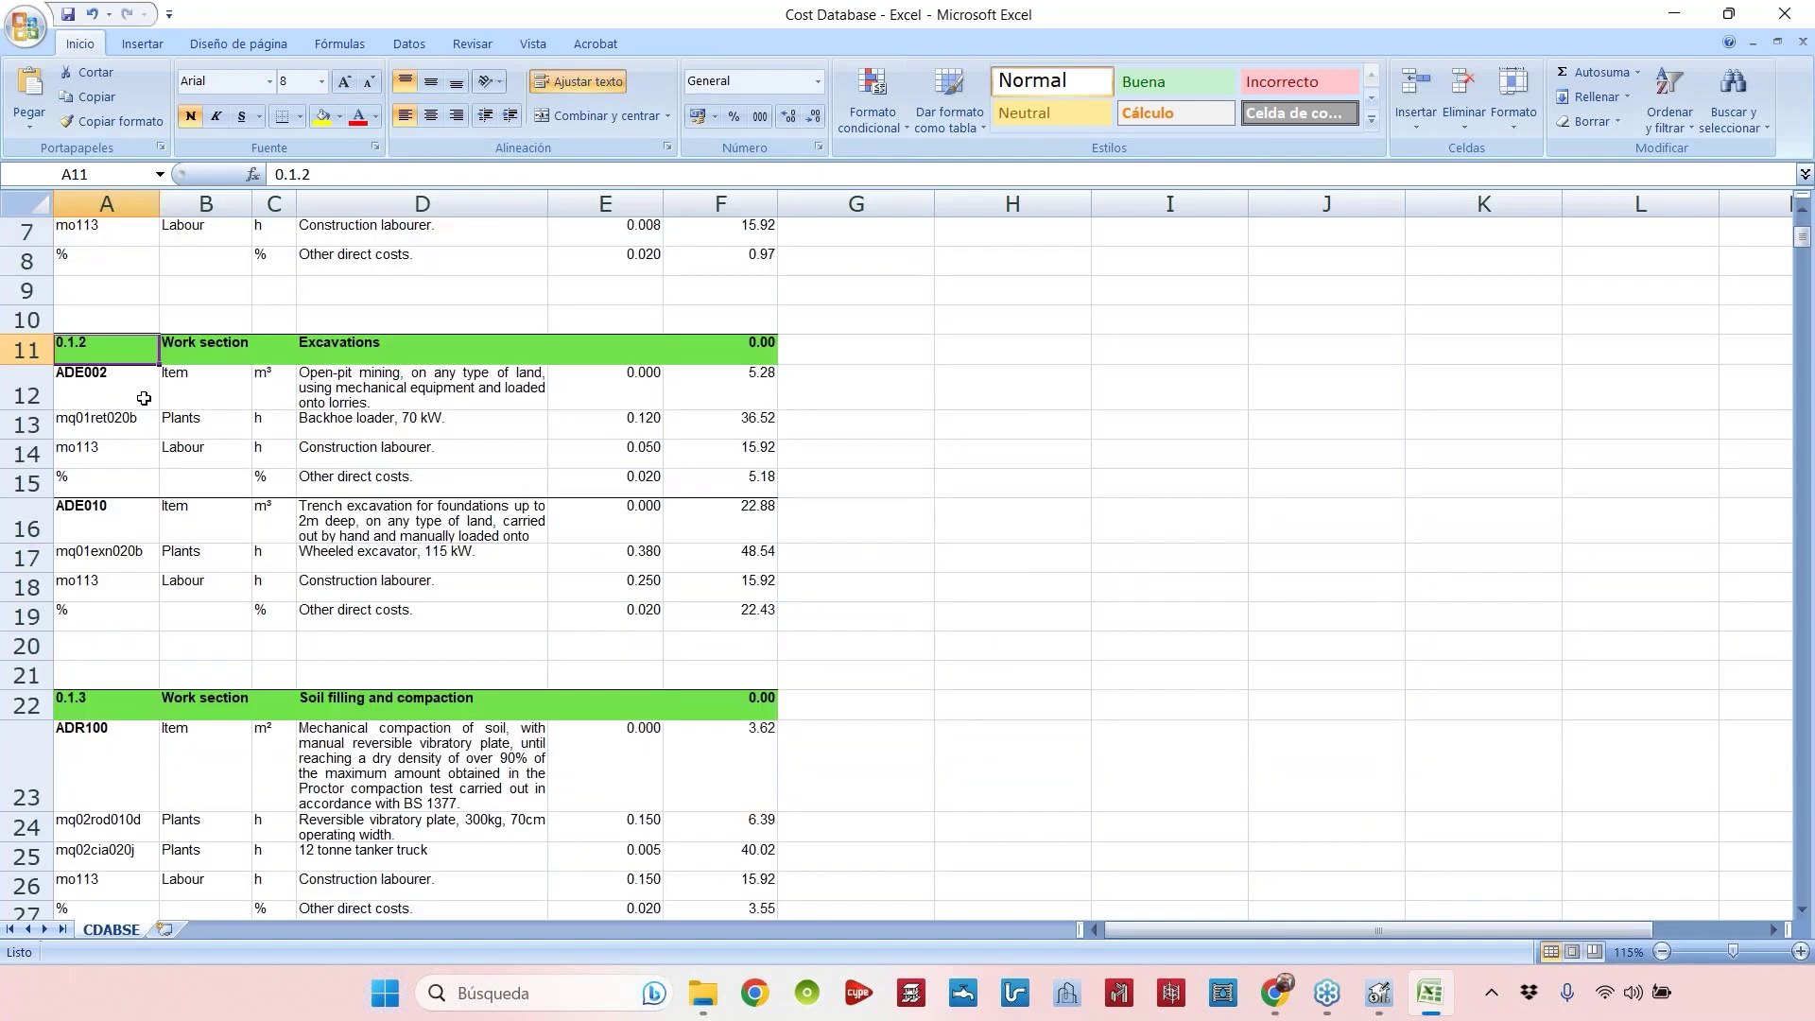
{"action": "left_click", "coordinate": [125, 388]}
{"action": "key", "text": "shift+Down"}
{"action": "key", "text": "shift+Down"}
{"action": "key", "text": "shift+Down"}
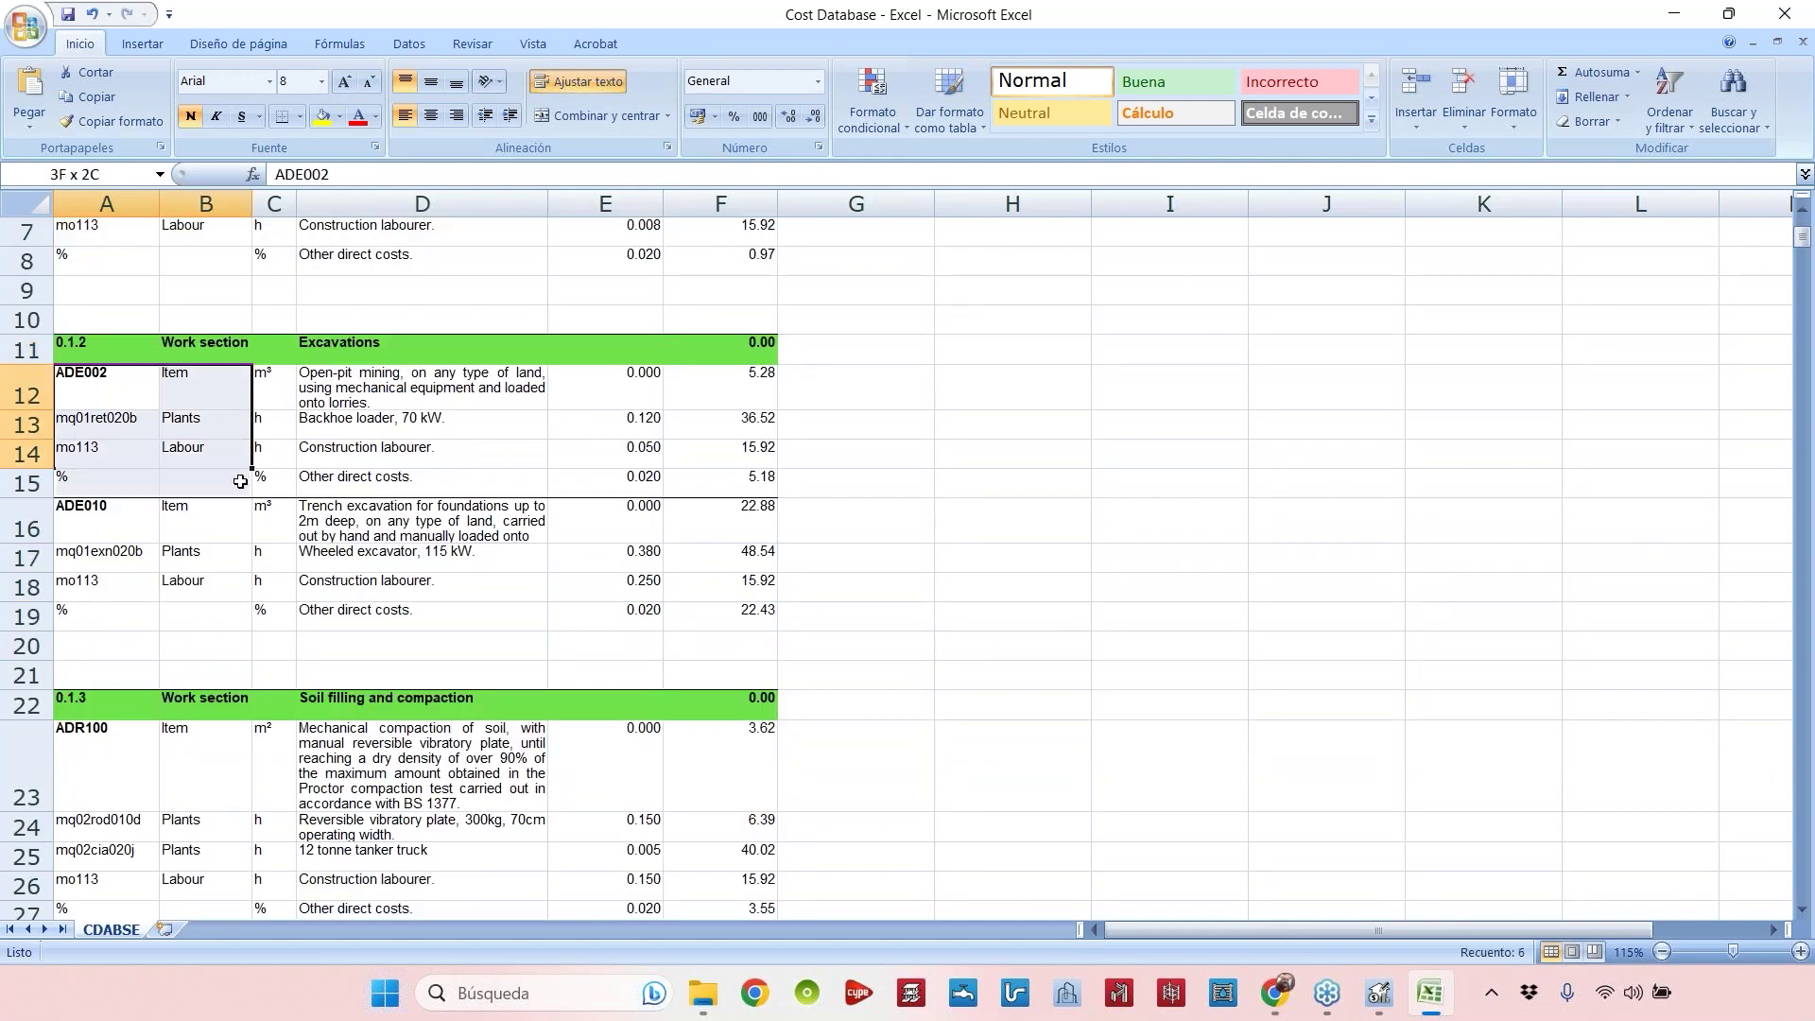
{"action": "key", "text": "shift+Right"}
{"action": "key", "text": "shift+Right"}
{"action": "key", "text": "shift+Right"}
{"action": "key", "text": "shift+Right"}
{"action": "key", "text": "shift+Right"}
{"action": "left_click", "coordinate": [370, 382]}
{"action": "left_click", "coordinate": [83, 388]}
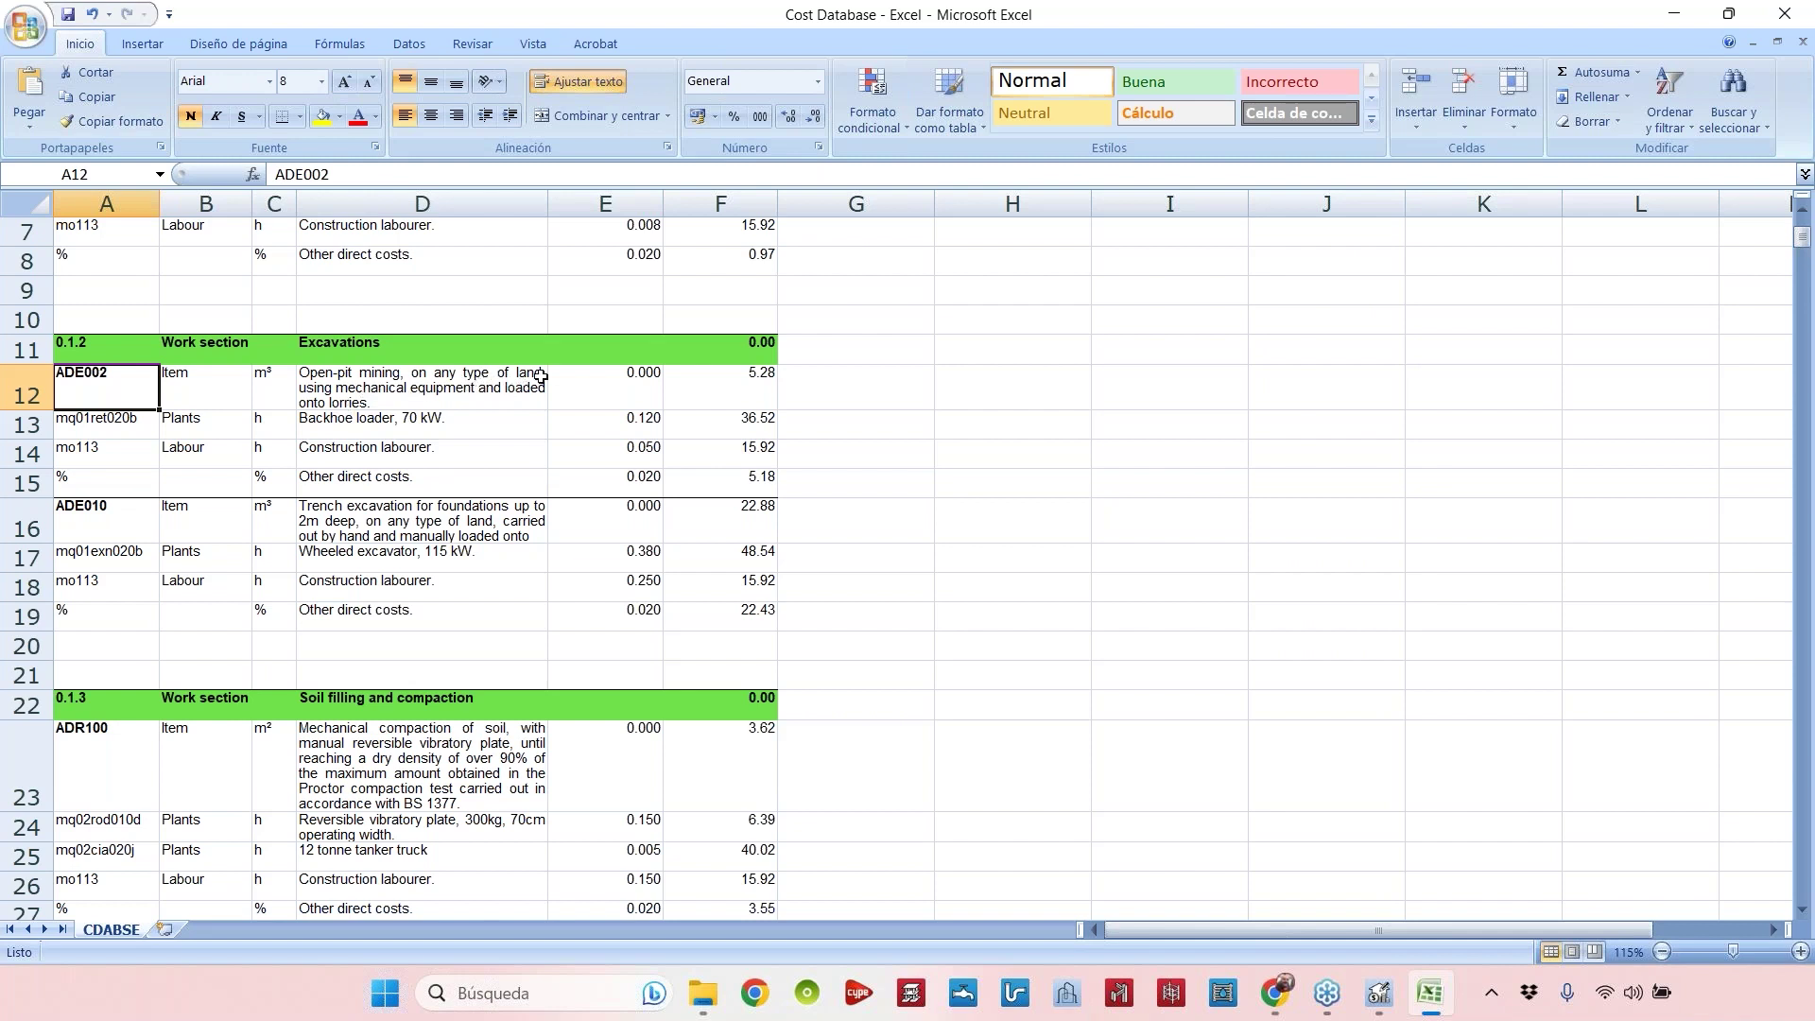
Check the resources, quantities and rates of item ADE002, and the neighbouring item ADE010 under the Excavations section.
{"action": "left_click_drag", "start_coordinate": [428, 425], "coordinate": [273, 425]}
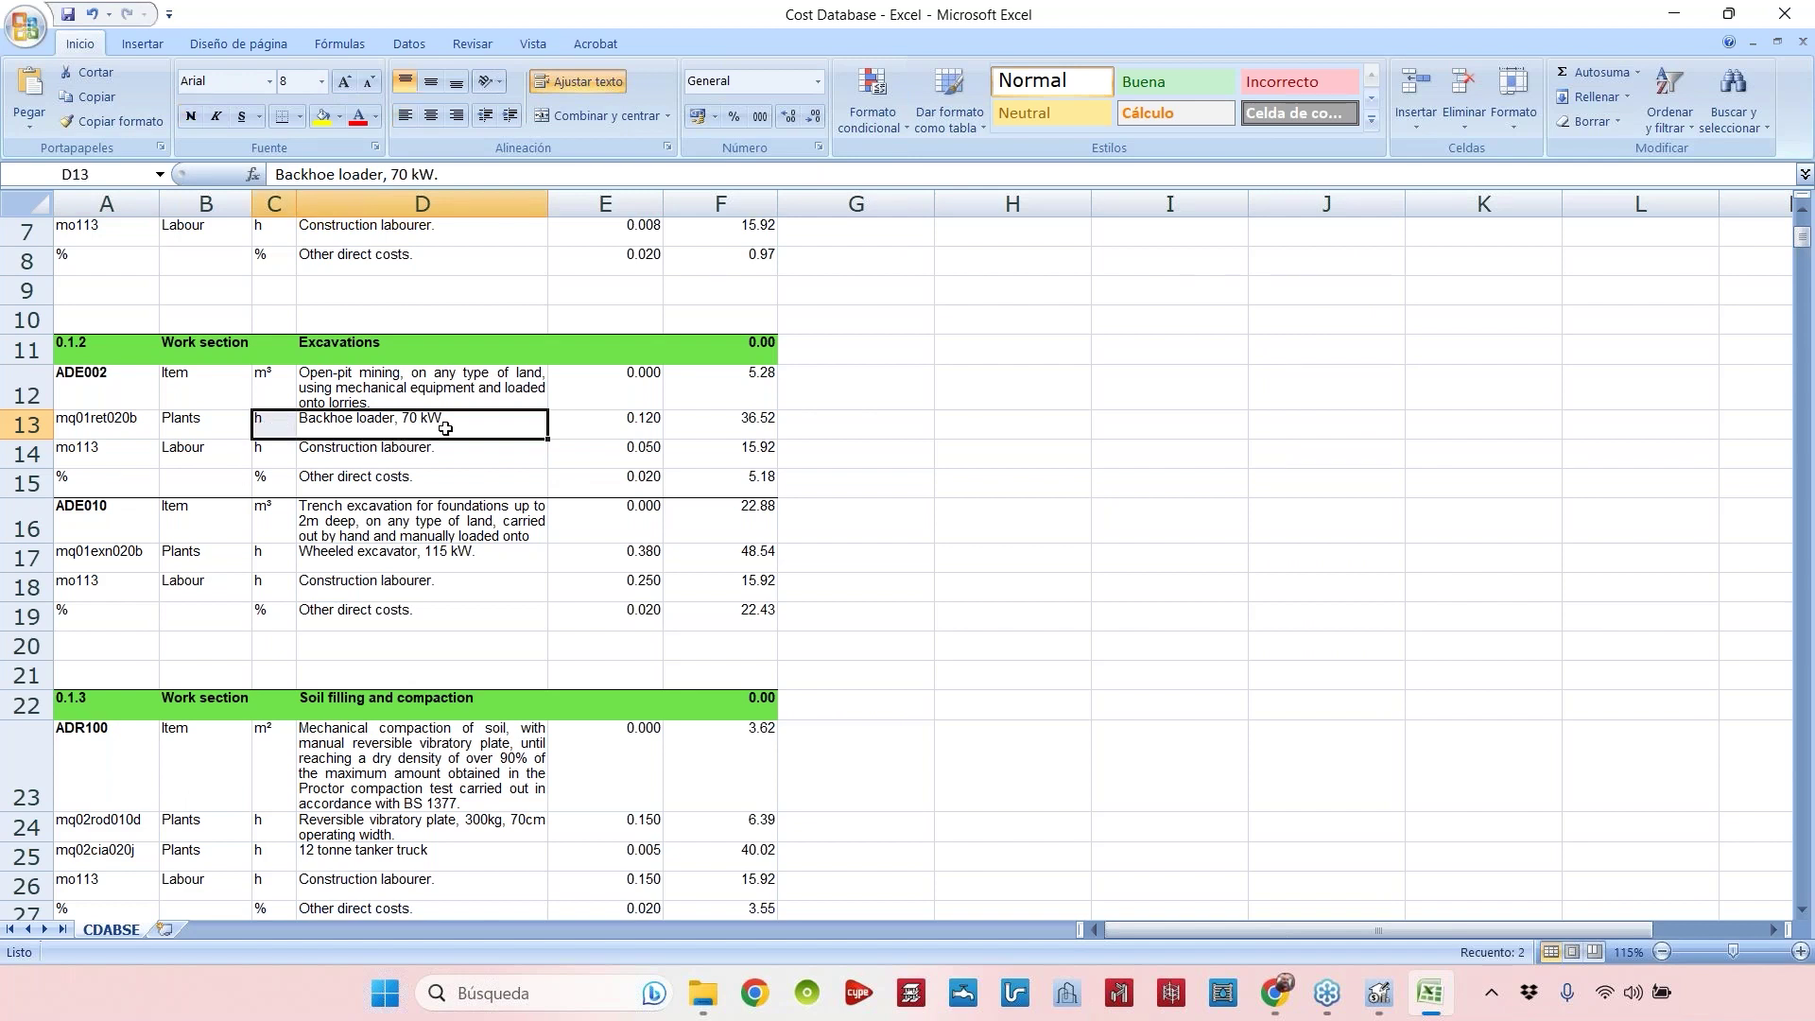
{"action": "left_click", "coordinate": [421, 451]}
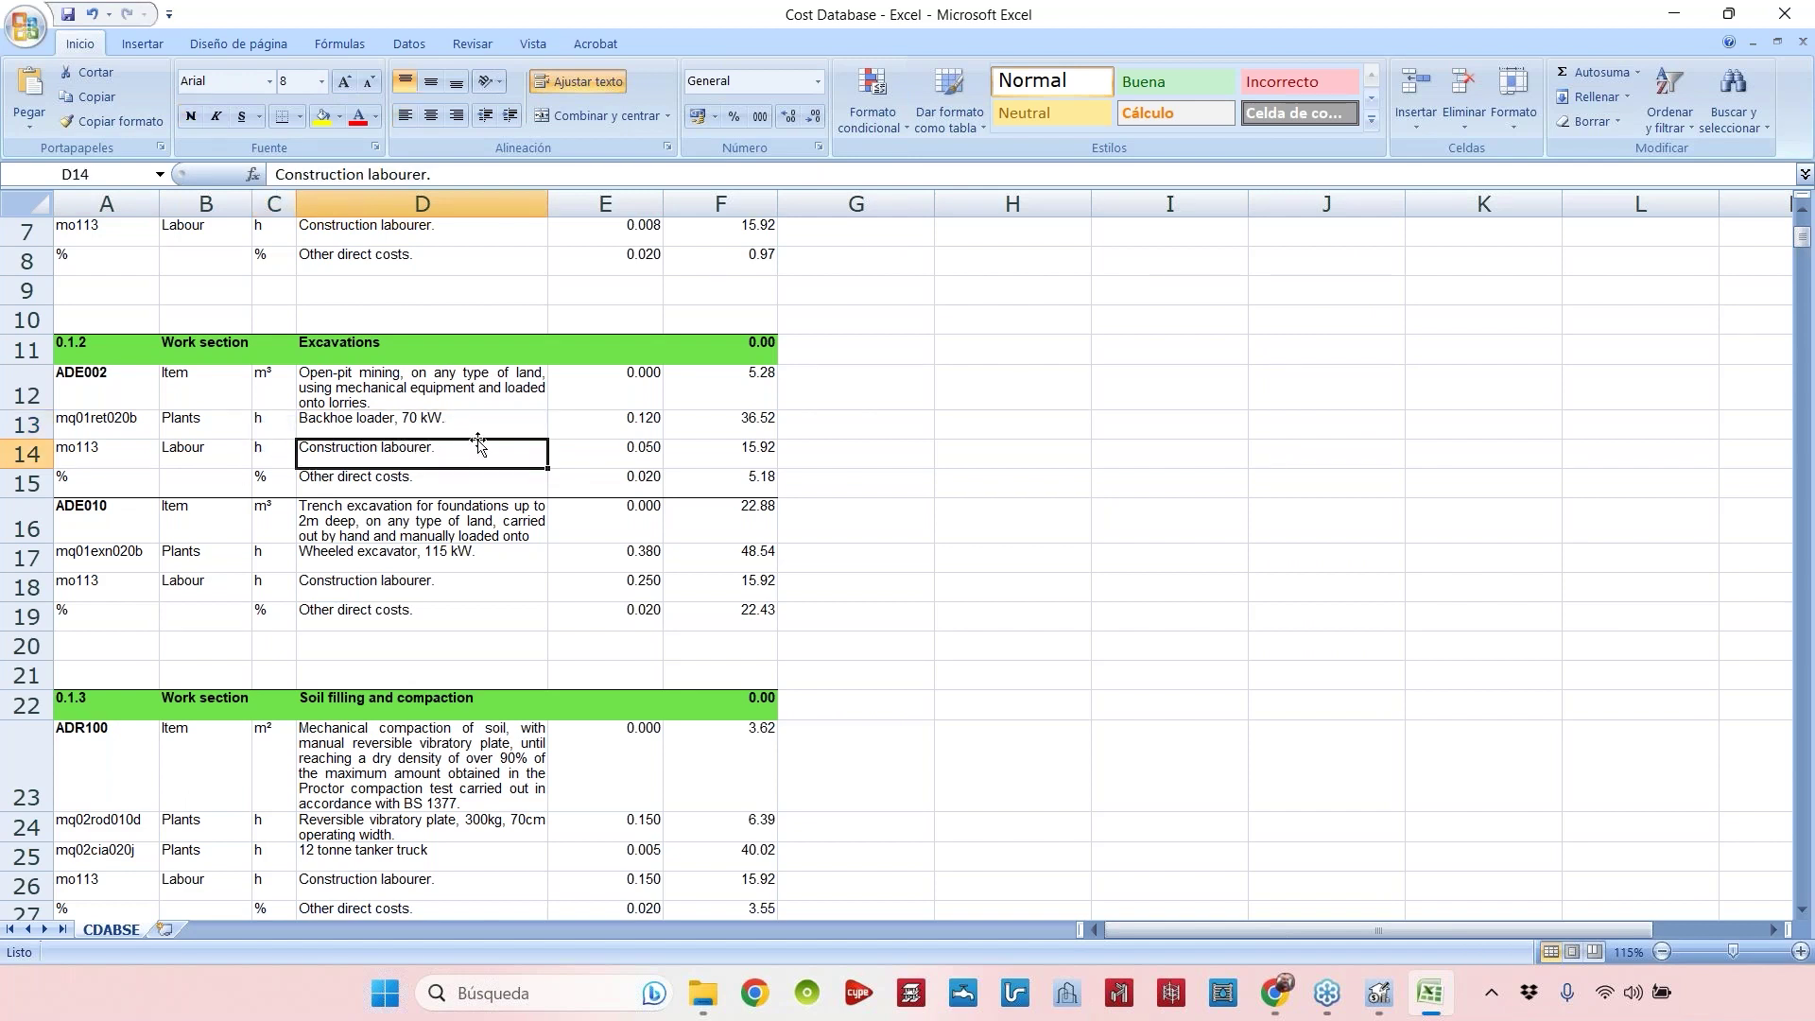
{"action": "left_click", "coordinate": [311, 483]}
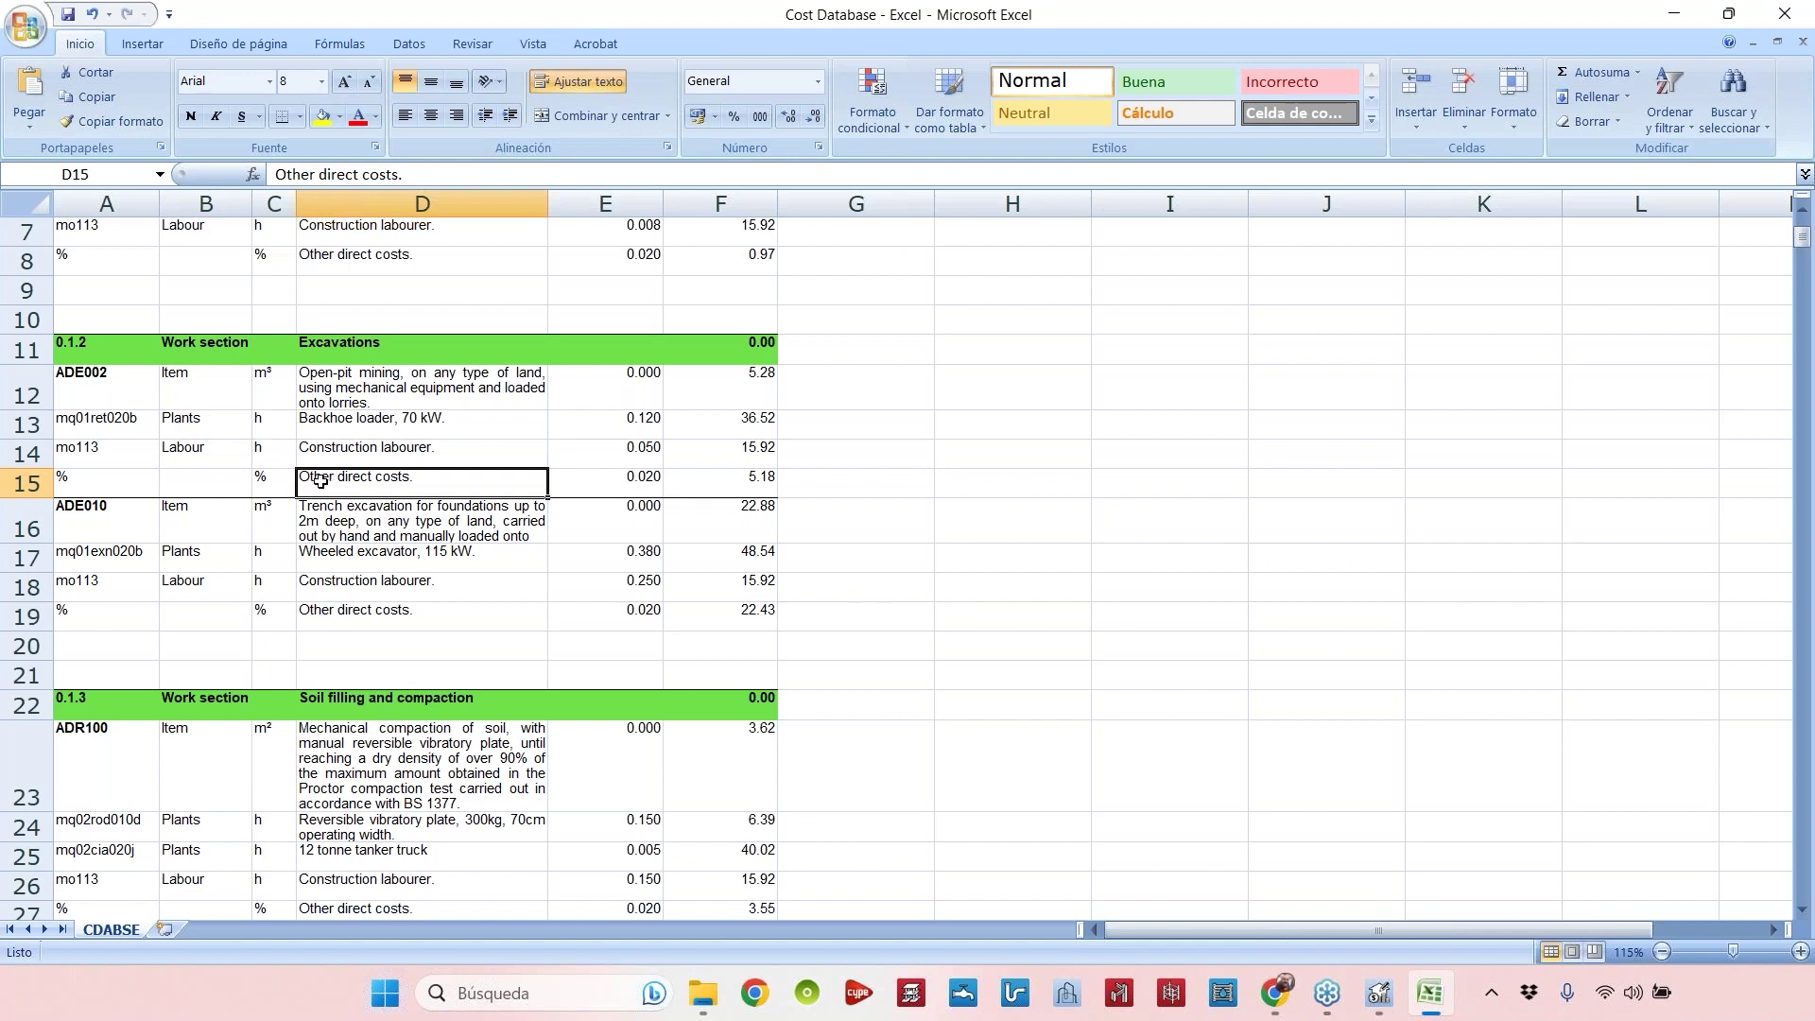
{"action": "left_click_drag", "start_coordinate": [626, 386], "coordinate": [623, 482]}
{"action": "left_click", "coordinate": [746, 387]}
{"action": "left_click_drag", "start_coordinate": [749, 397], "coordinate": [738, 621]}
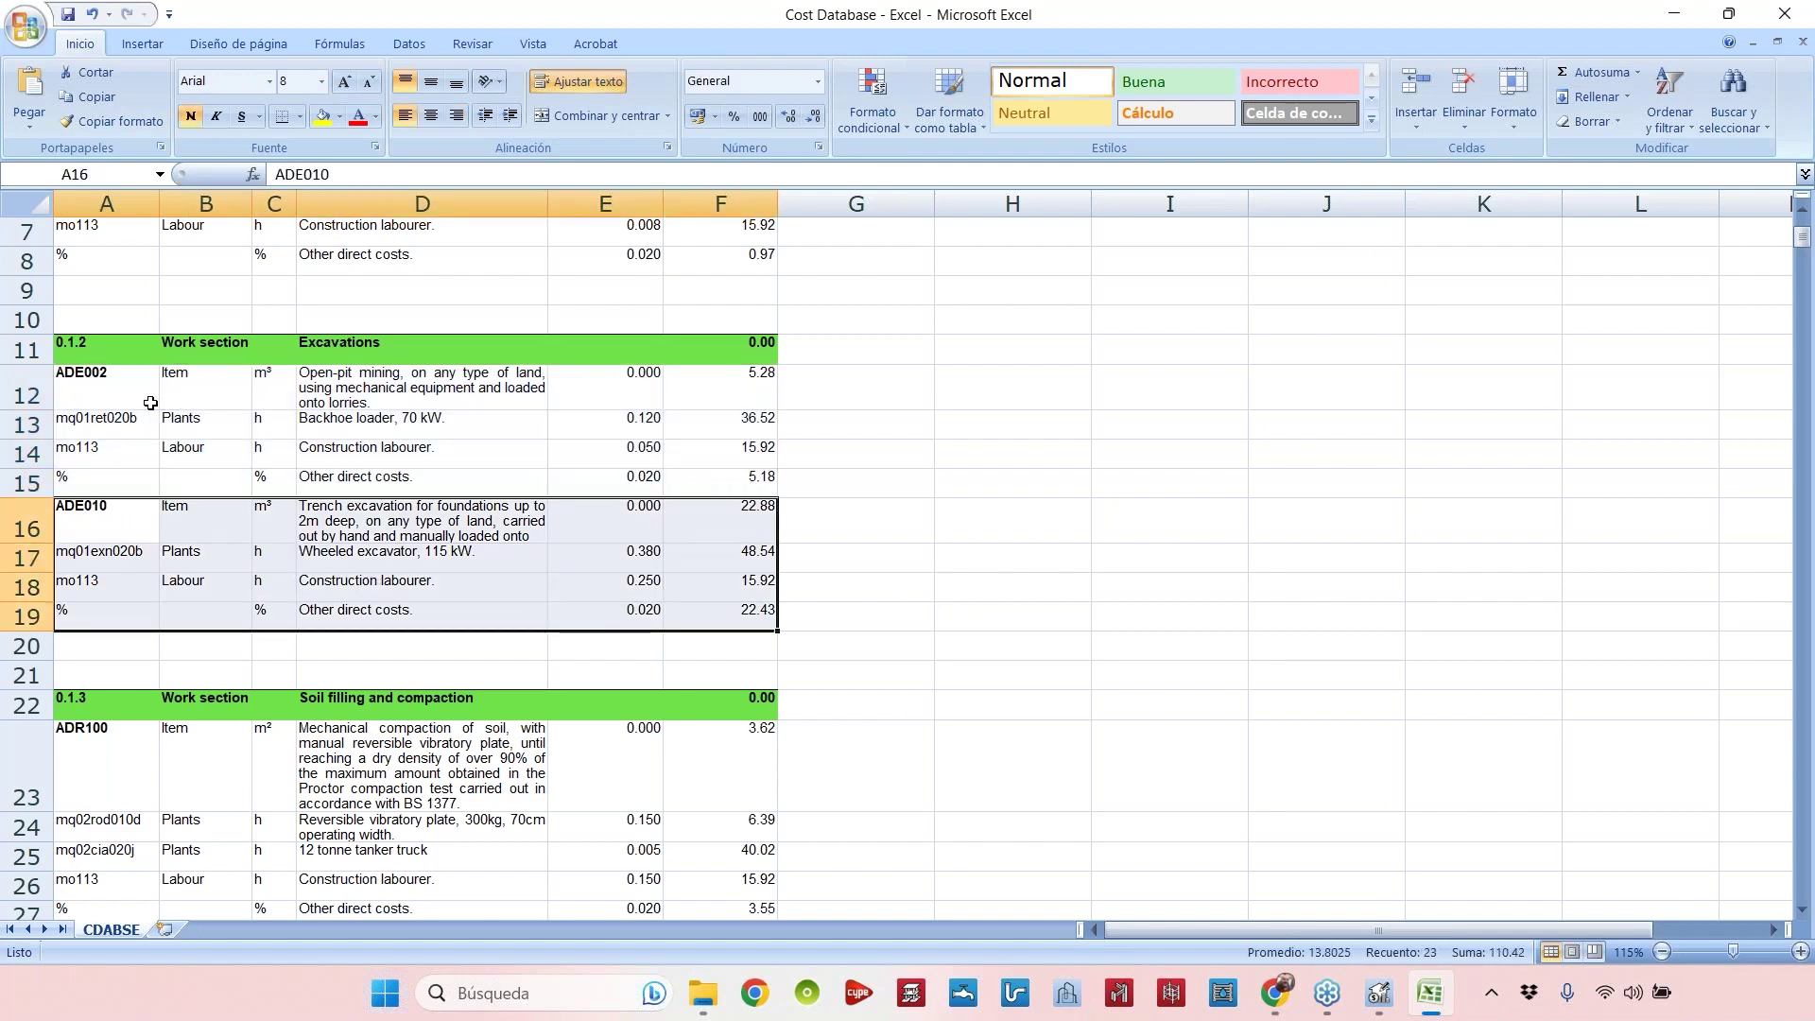
{"action": "left_click_drag", "start_coordinate": [102, 352], "coordinate": [569, 348]}
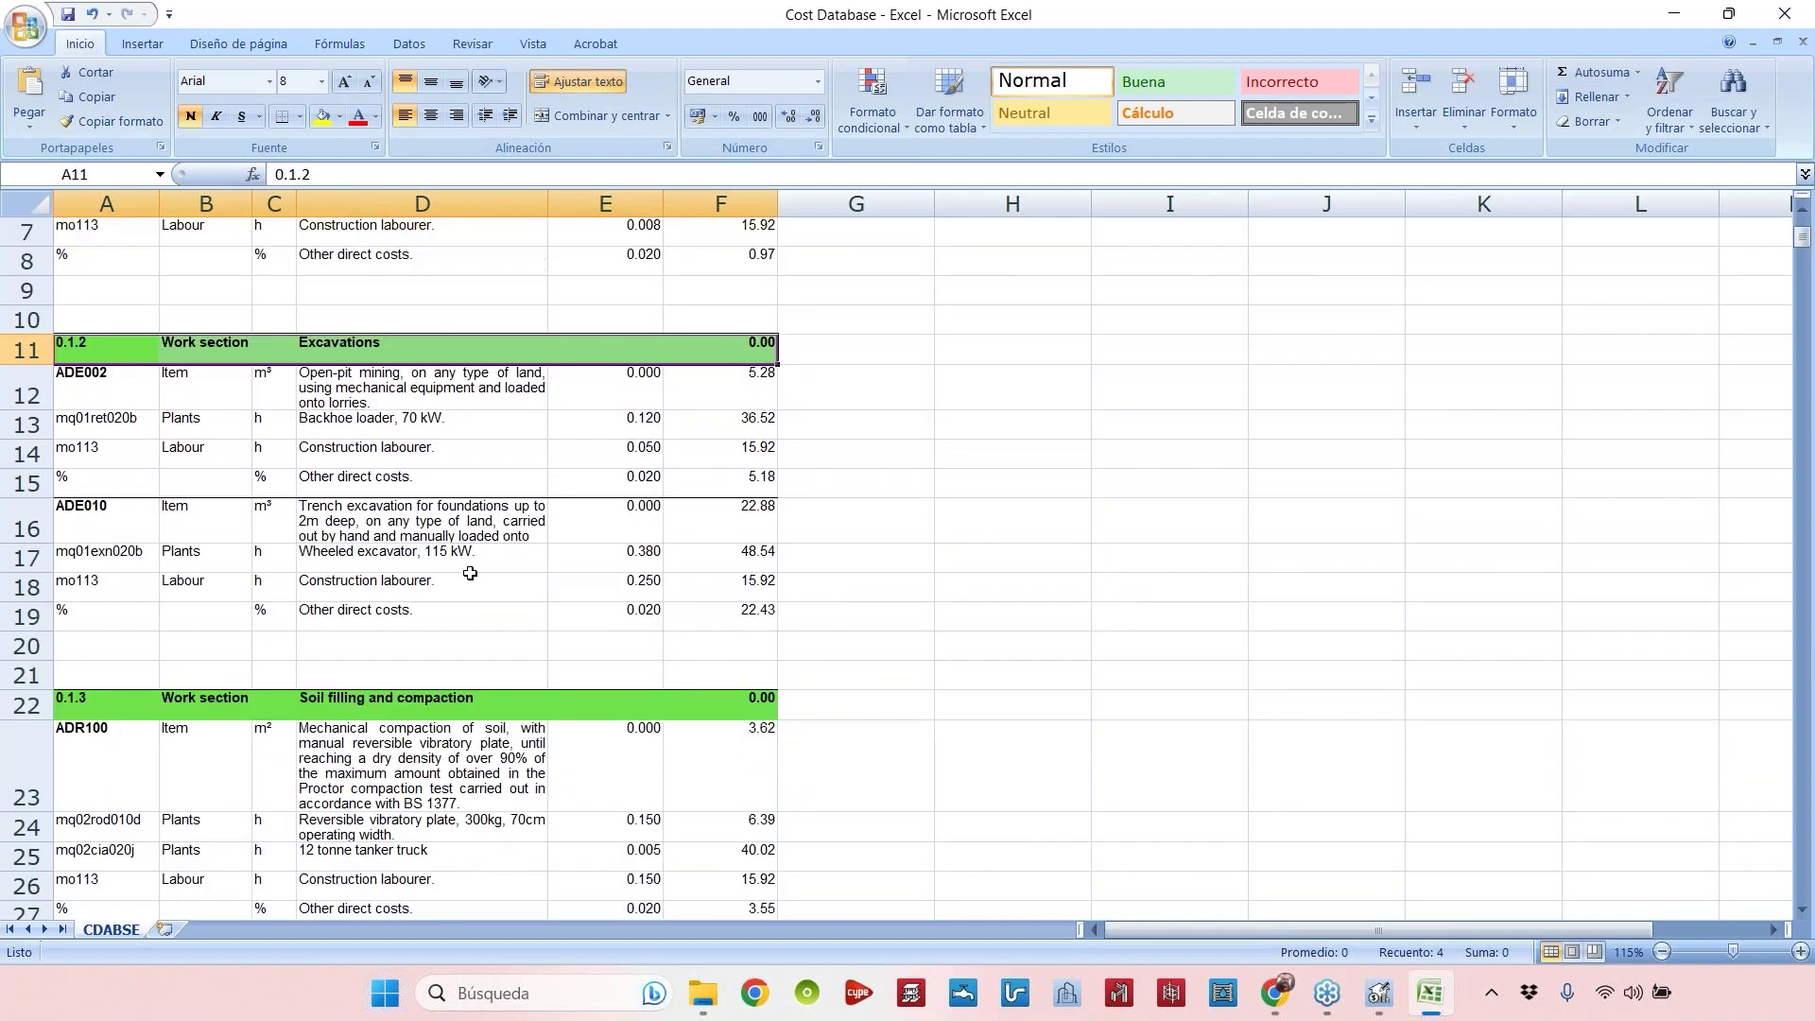
Examine items ADR100 and ADR030 with their resource rows in the Soil filling and compaction section.
{"action": "scroll", "coordinate": [442, 536], "scroll_direction": "down", "scroll_amount": 1}
{"action": "scroll", "coordinate": [380, 606], "scroll_direction": "down", "scroll_amount": 1}
{"action": "left_click", "coordinate": [378, 518]}
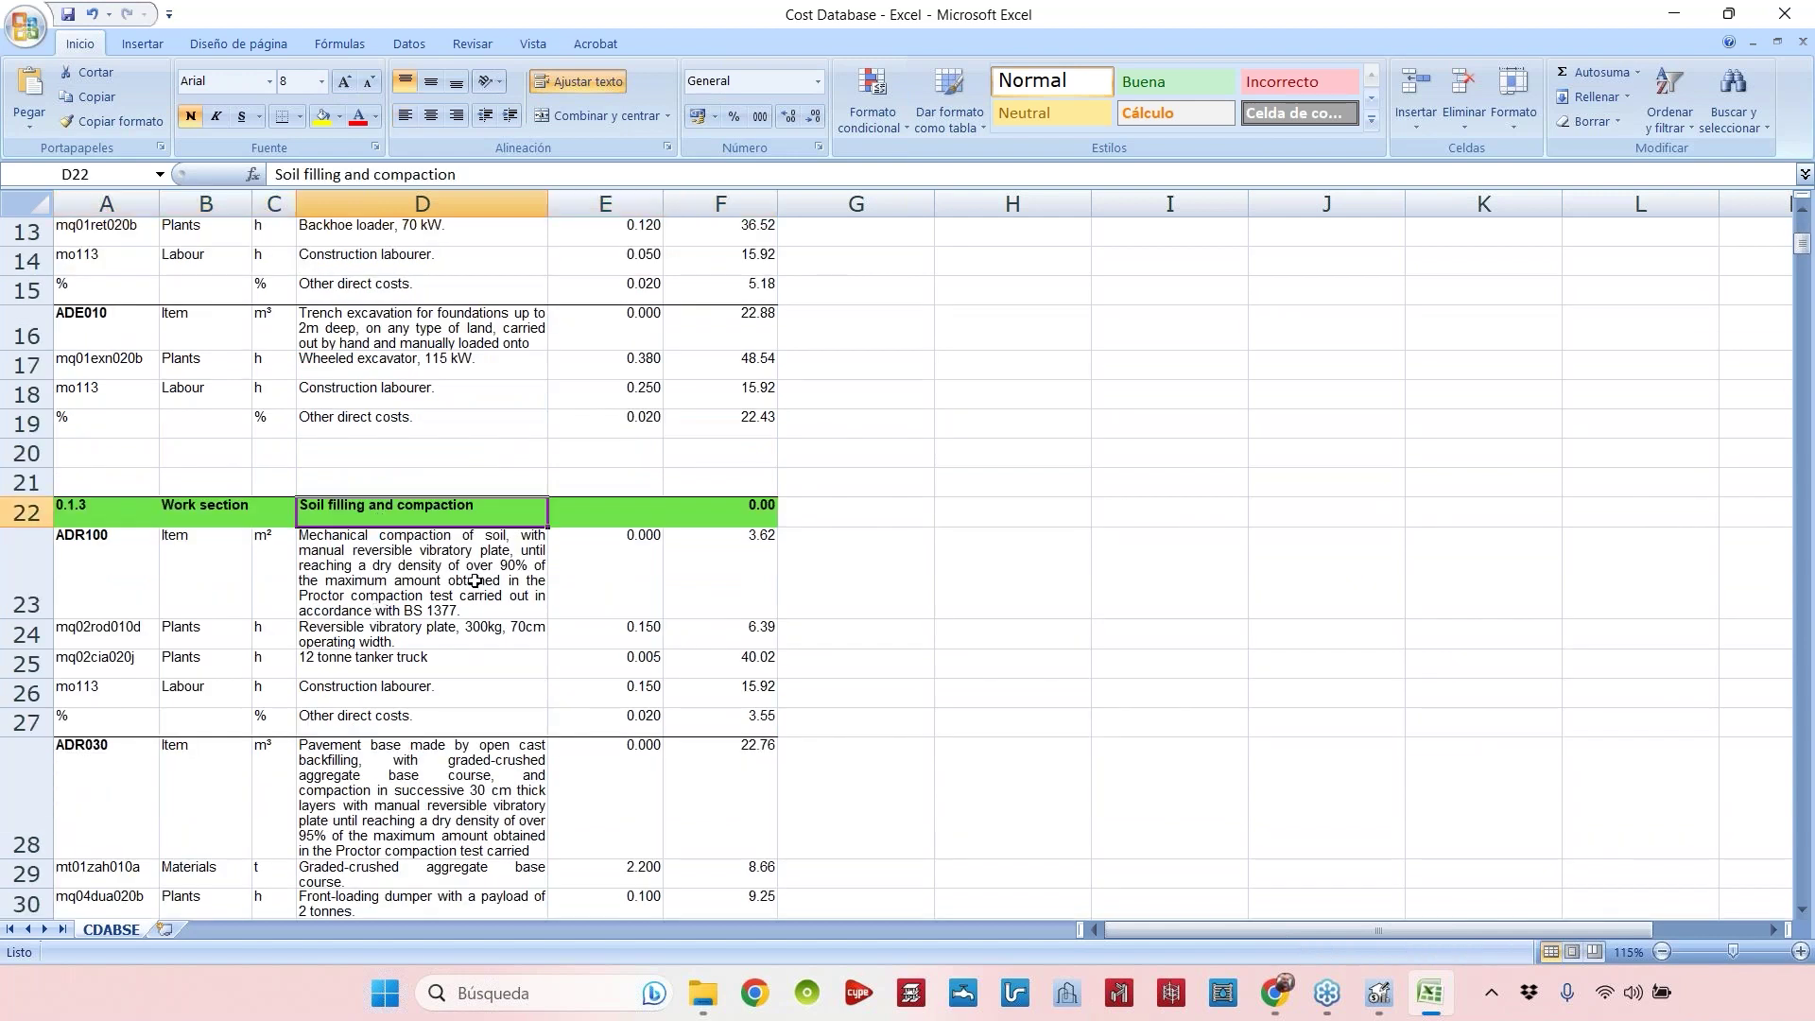
{"action": "scroll", "coordinate": [474, 580], "scroll_direction": "down", "scroll_amount": 1}
{"action": "left_click_drag", "start_coordinate": [123, 467], "coordinate": [704, 632]}
{"action": "scroll", "coordinate": [705, 681], "scroll_direction": "down", "scroll_amount": 1}
{"action": "scroll", "coordinate": [472, 567], "scroll_direction": "up", "scroll_amount": 3}
{"action": "scroll", "coordinate": [265, 509], "scroll_direction": "down", "scroll_amount": 2}
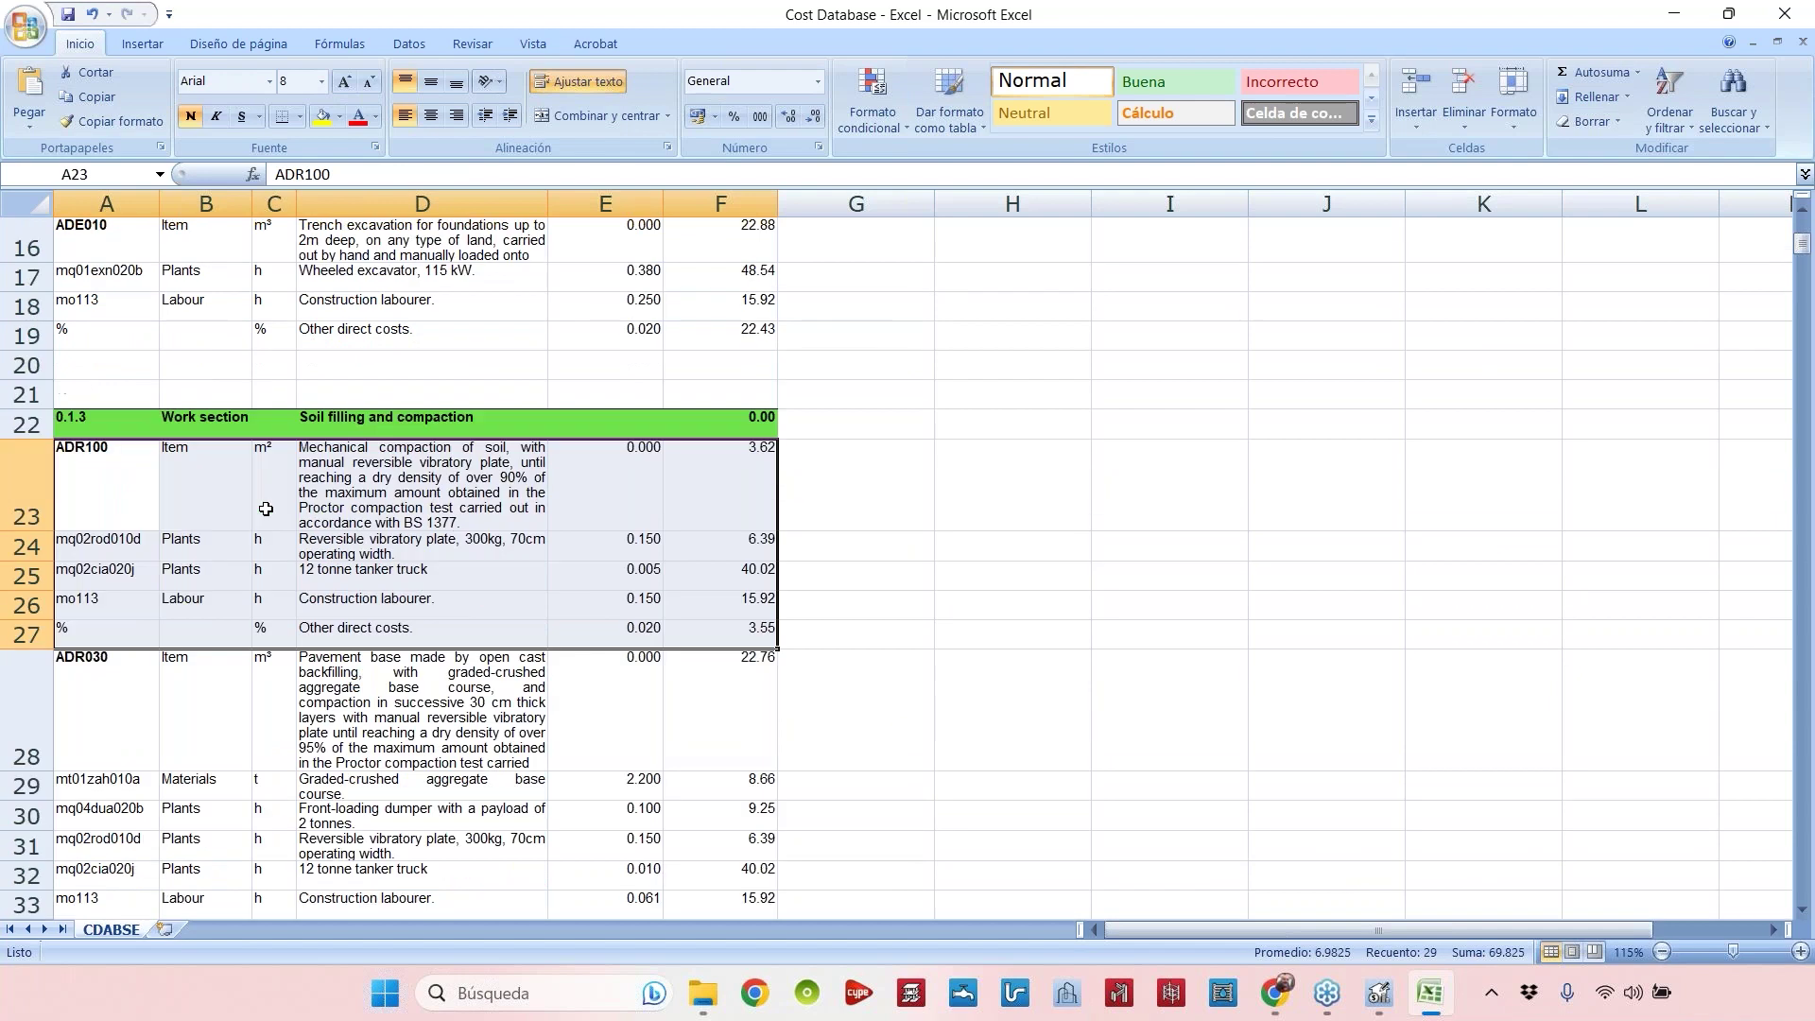
{"action": "scroll", "coordinate": [189, 426], "scroll_direction": "down", "scroll_amount": 2}
{"action": "left_click_drag", "start_coordinate": [73, 252], "coordinate": [697, 725]}
{"action": "scroll", "coordinate": [662, 704], "scroll_direction": "down", "scroll_amount": 1}
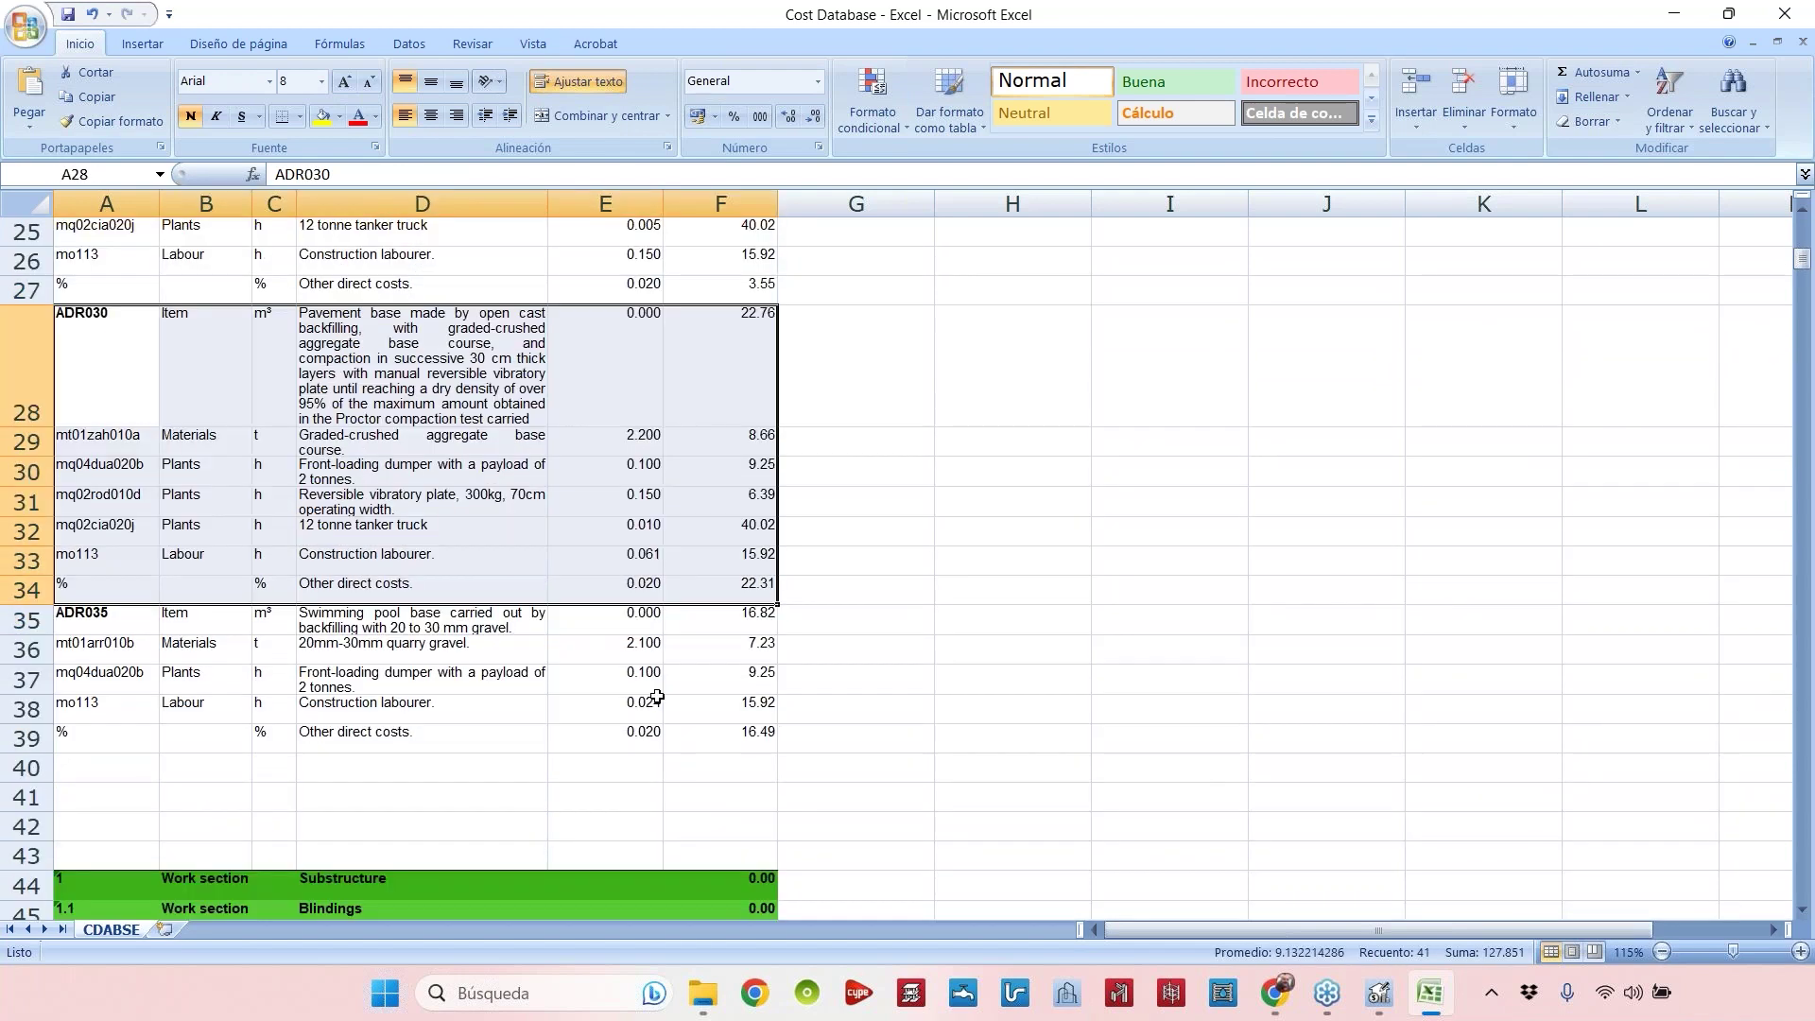
Return to the beginning of the sheet and review the whole Code and Type columns.
{"action": "scroll", "coordinate": [656, 510], "scroll_direction": "up", "scroll_amount": 5}
{"action": "scroll", "coordinate": [616, 539], "scroll_direction": "up", "scroll_amount": 3}
{"action": "scroll", "coordinate": [615, 397], "scroll_direction": "down", "scroll_amount": 3}
{"action": "scroll", "coordinate": [626, 367], "scroll_direction": "up", "scroll_amount": 2}
{"action": "scroll", "coordinate": [624, 368], "scroll_direction": "up", "scroll_amount": 1}
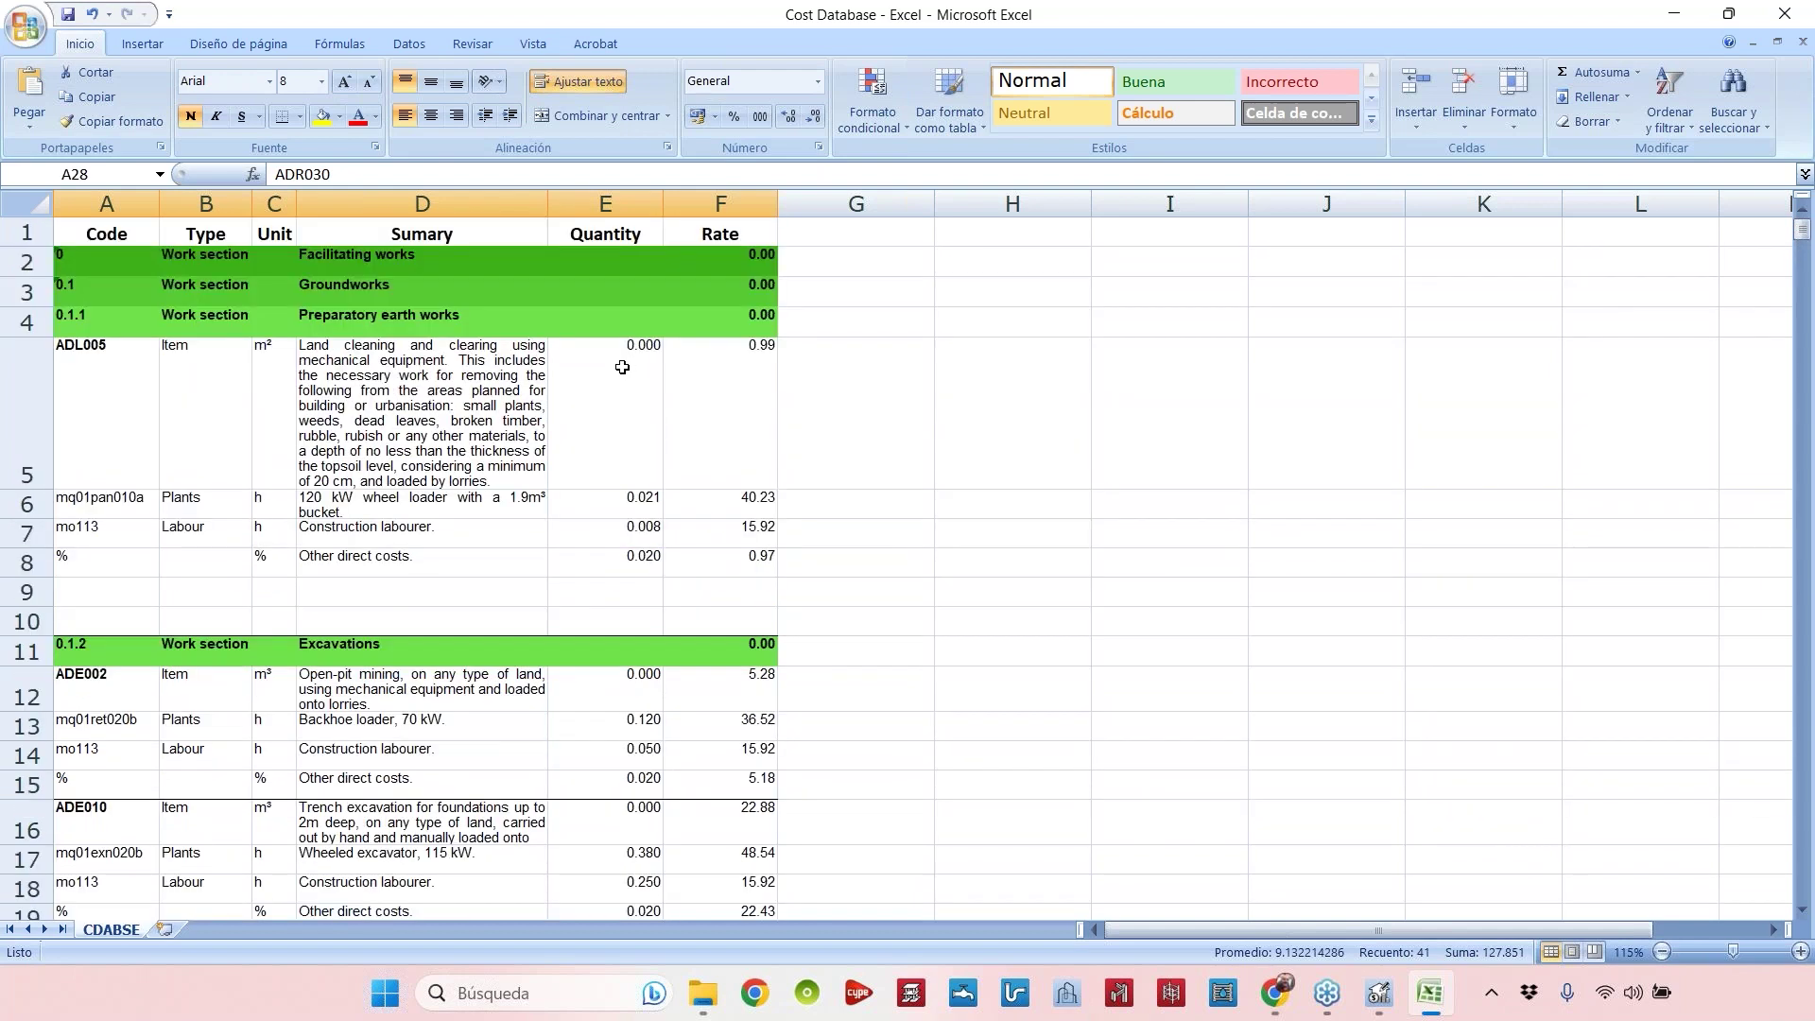
{"action": "left_click", "coordinate": [107, 203]}
{"action": "left_click", "coordinate": [205, 203]}
Look through the remaining work sections of the cost database, from Substructure to External and internal walls.
{"action": "scroll", "coordinate": [677, 502], "scroll_direction": "down", "scroll_amount": 8}
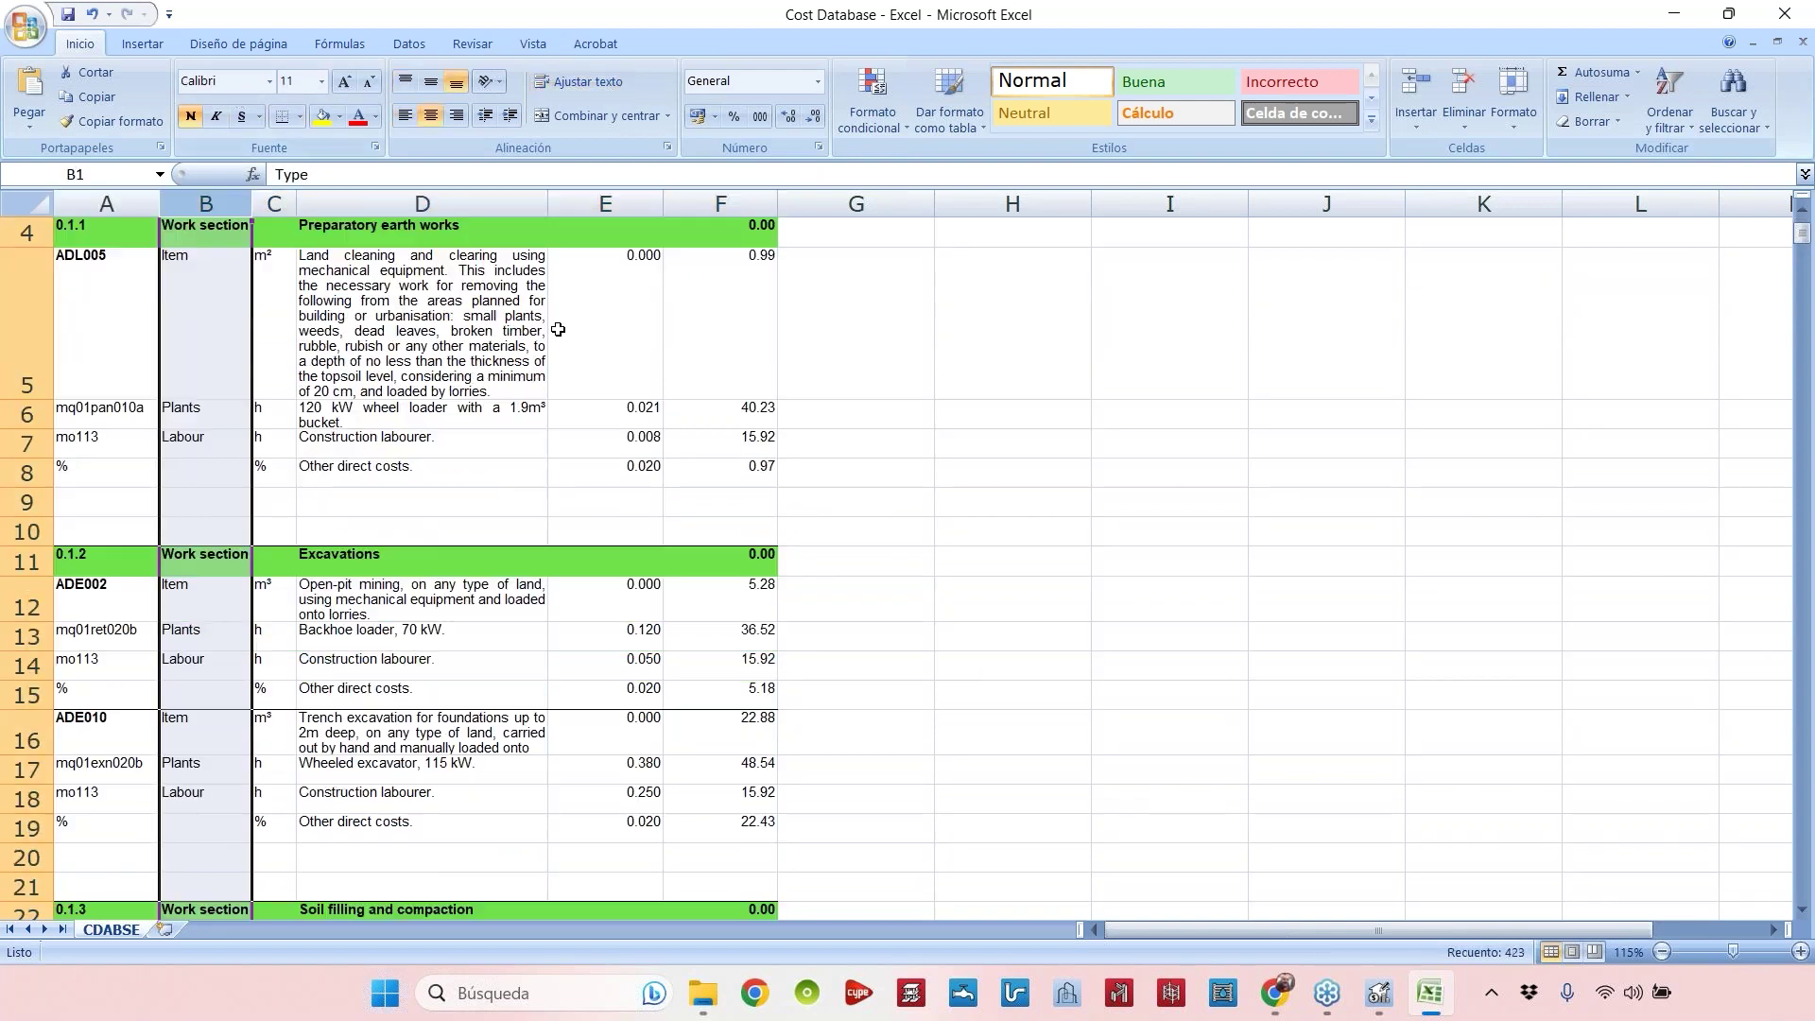
{"action": "scroll", "coordinate": [906, 565], "scroll_direction": "down", "scroll_amount": 15}
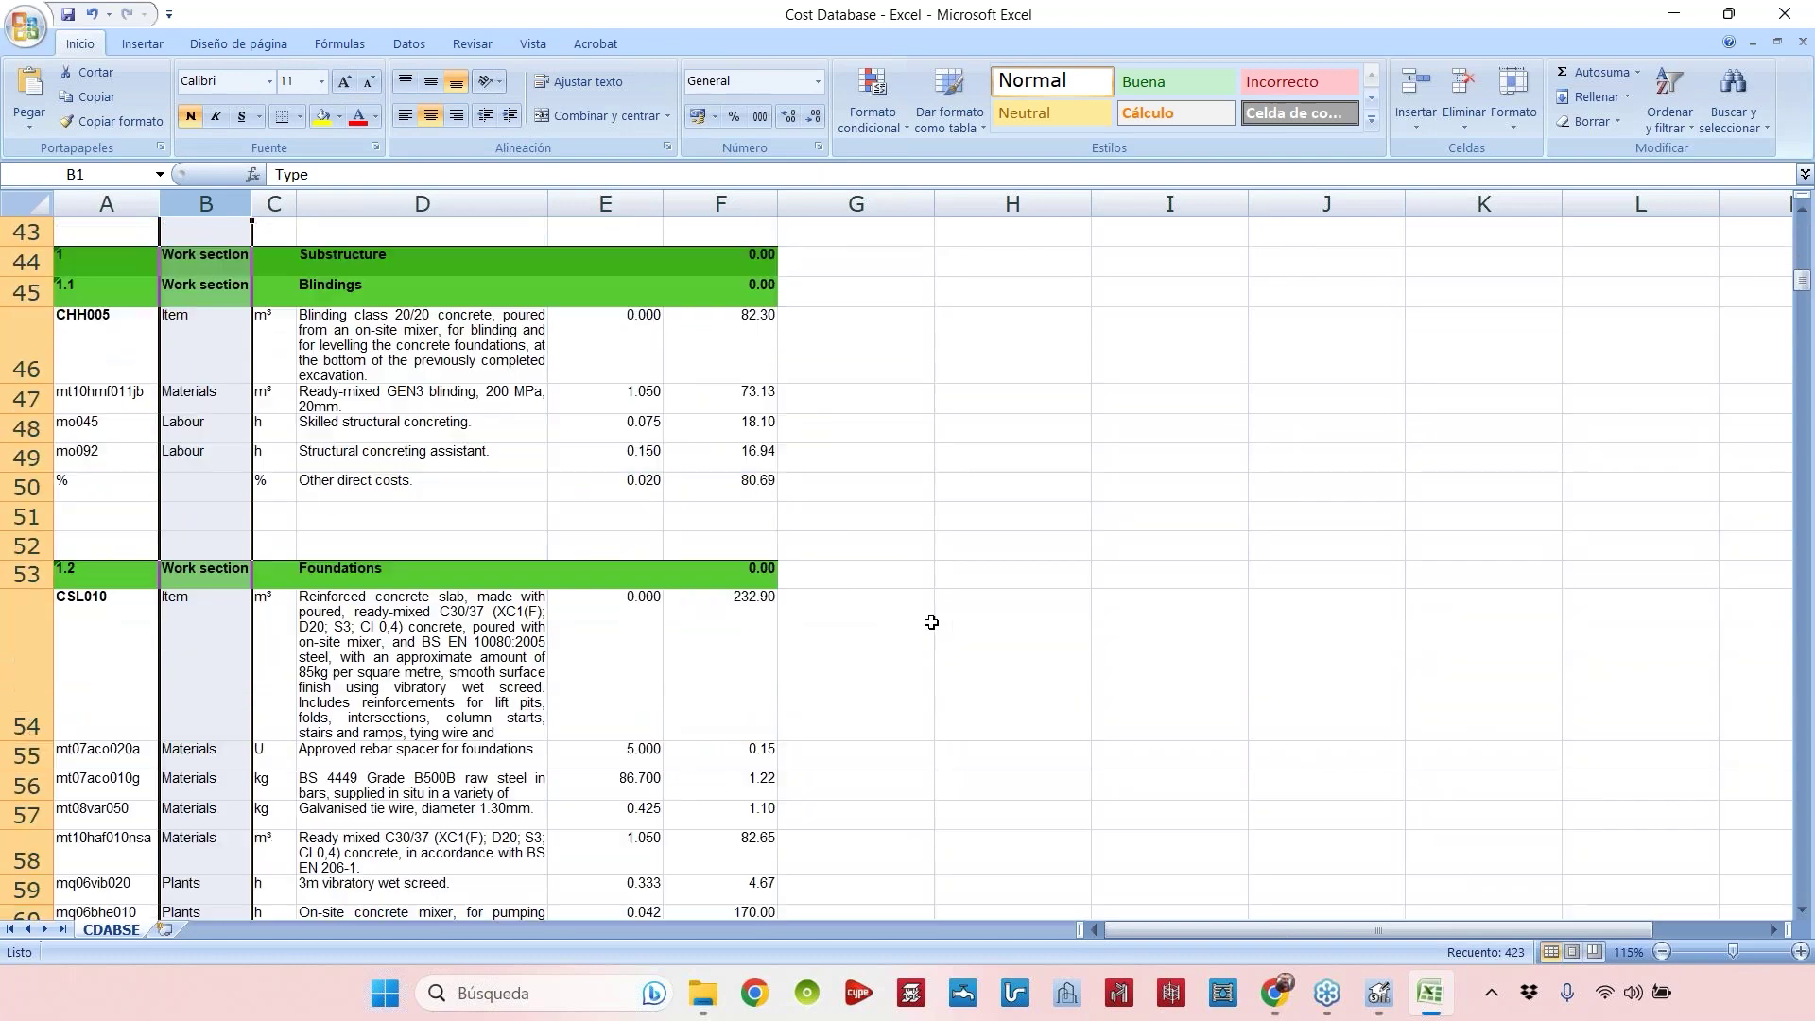
{"action": "scroll", "coordinate": [931, 622], "scroll_direction": "down", "scroll_amount": 10}
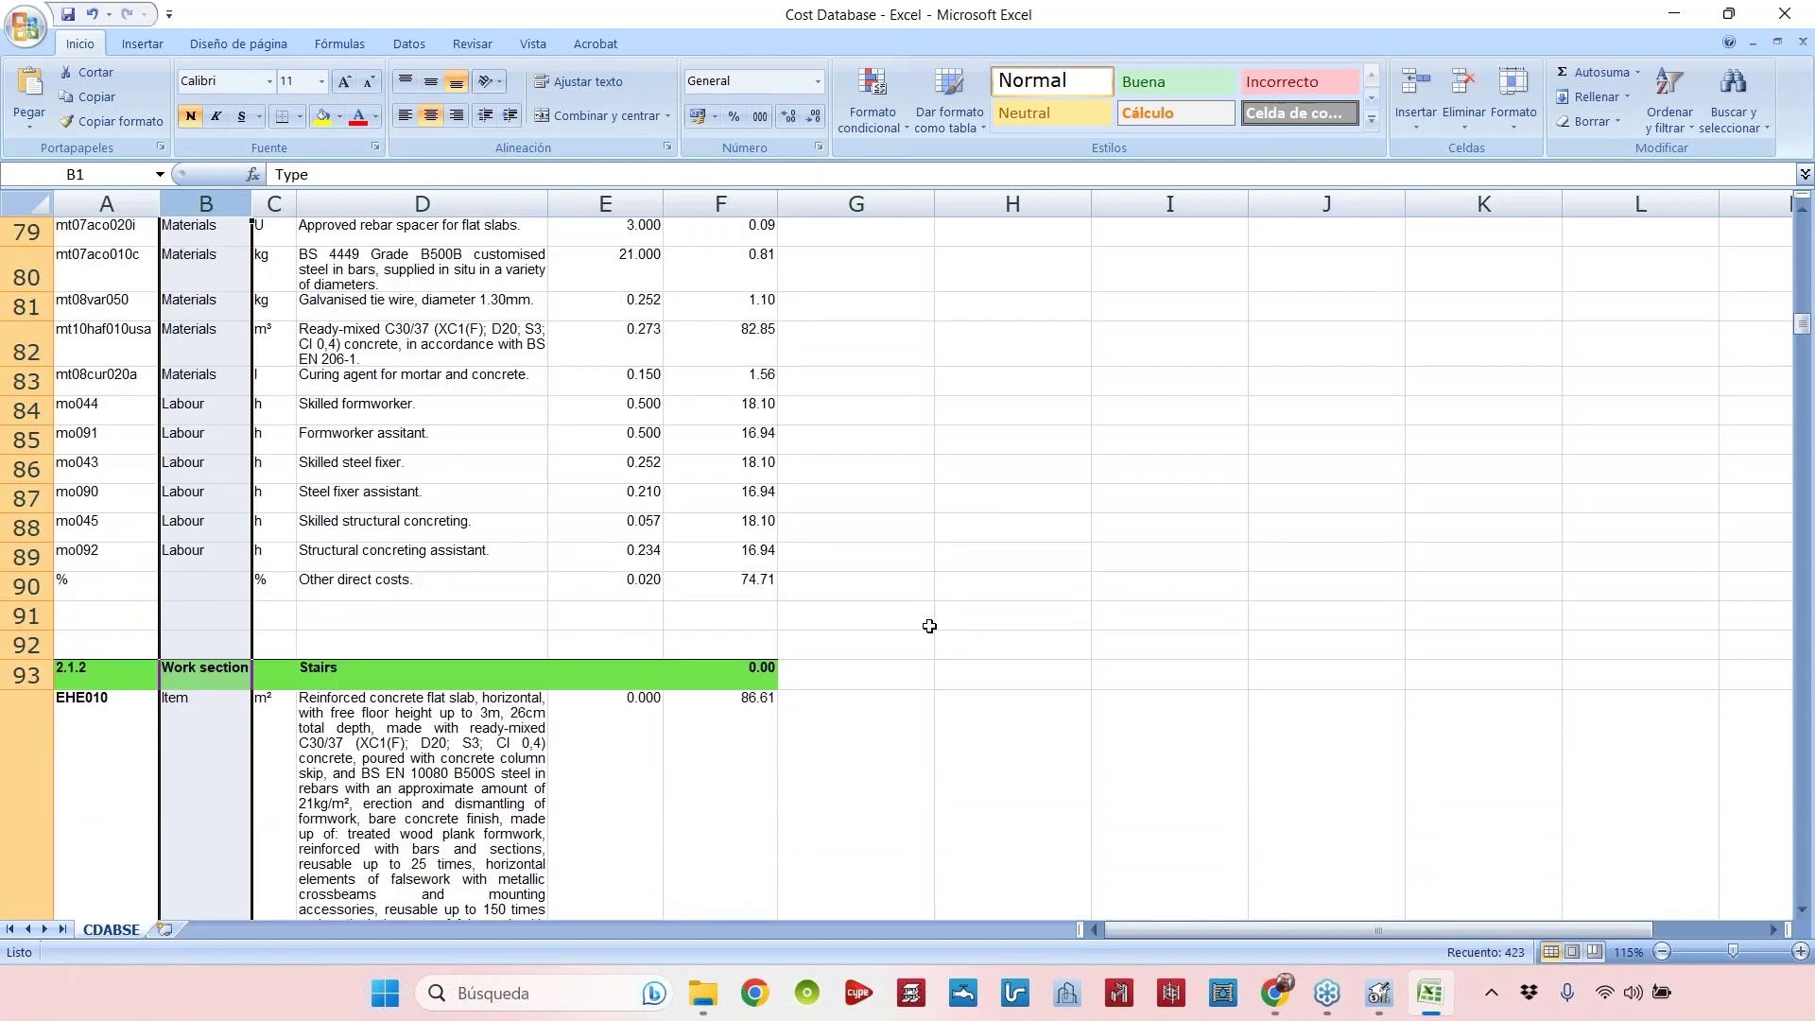
{"action": "scroll", "coordinate": [929, 629], "scroll_direction": "down", "scroll_amount": 20}
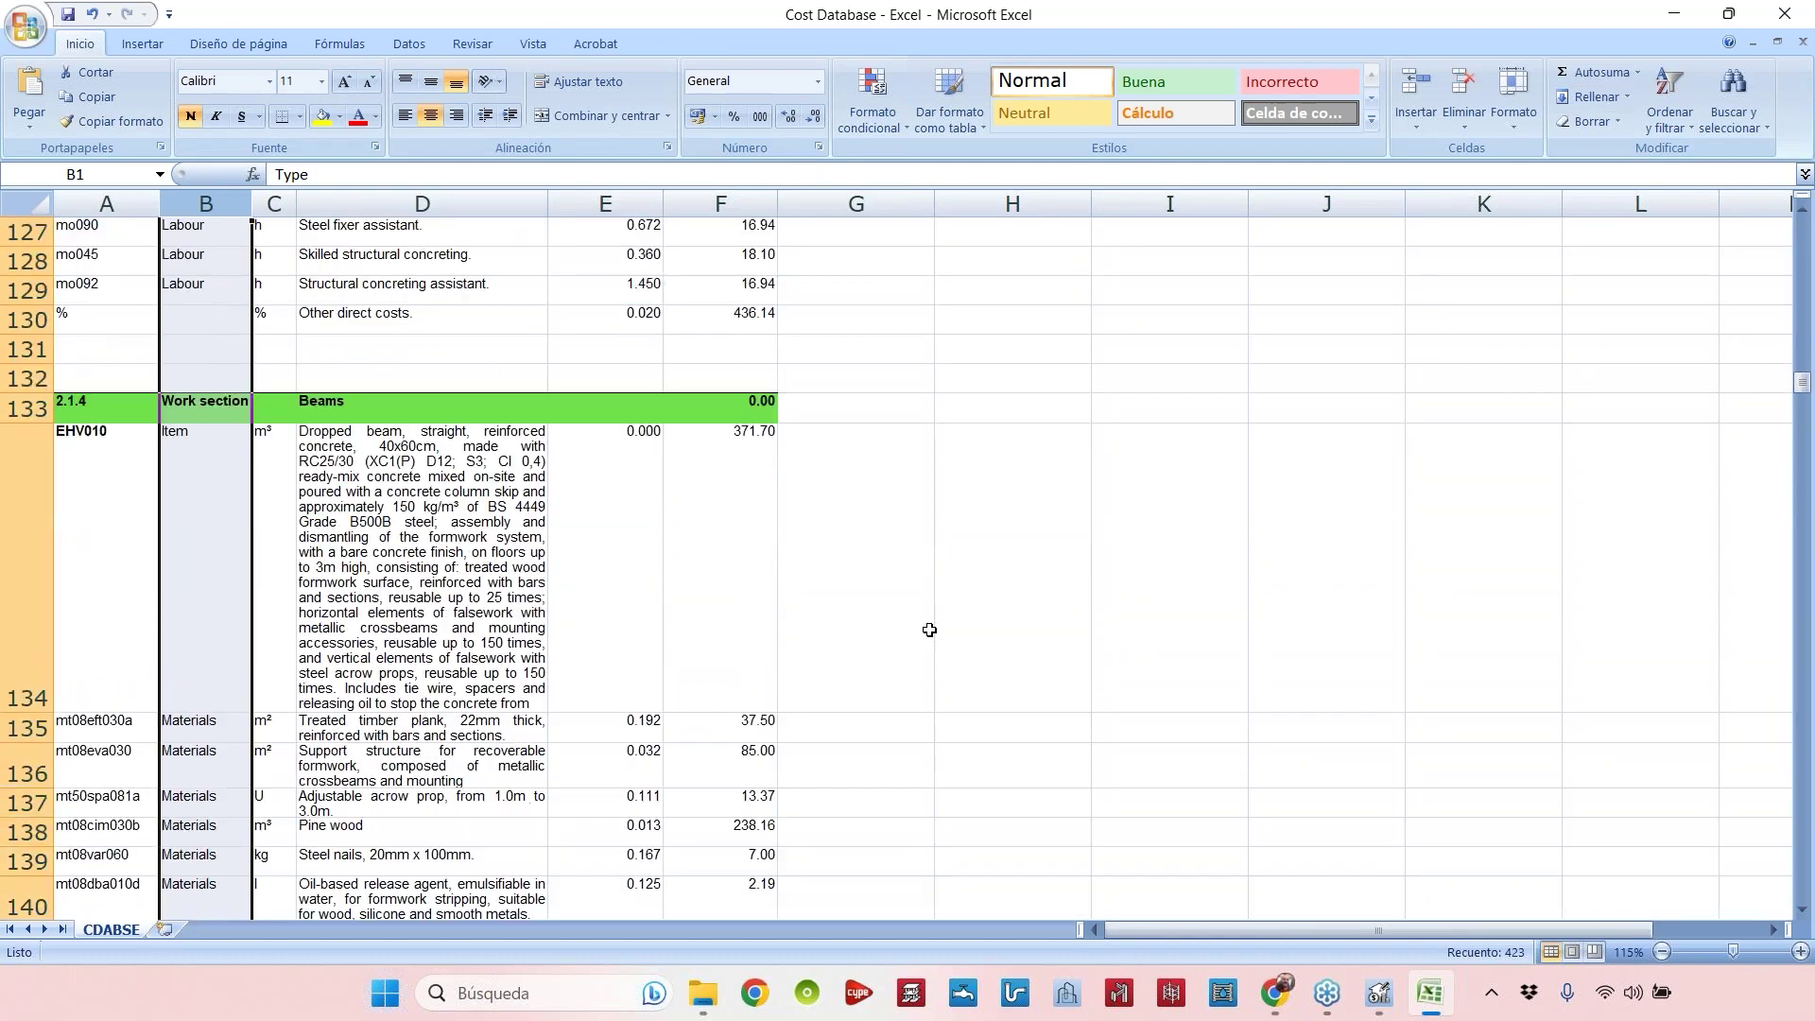
{"action": "scroll", "coordinate": [929, 630], "scroll_direction": "down", "scroll_amount": 16}
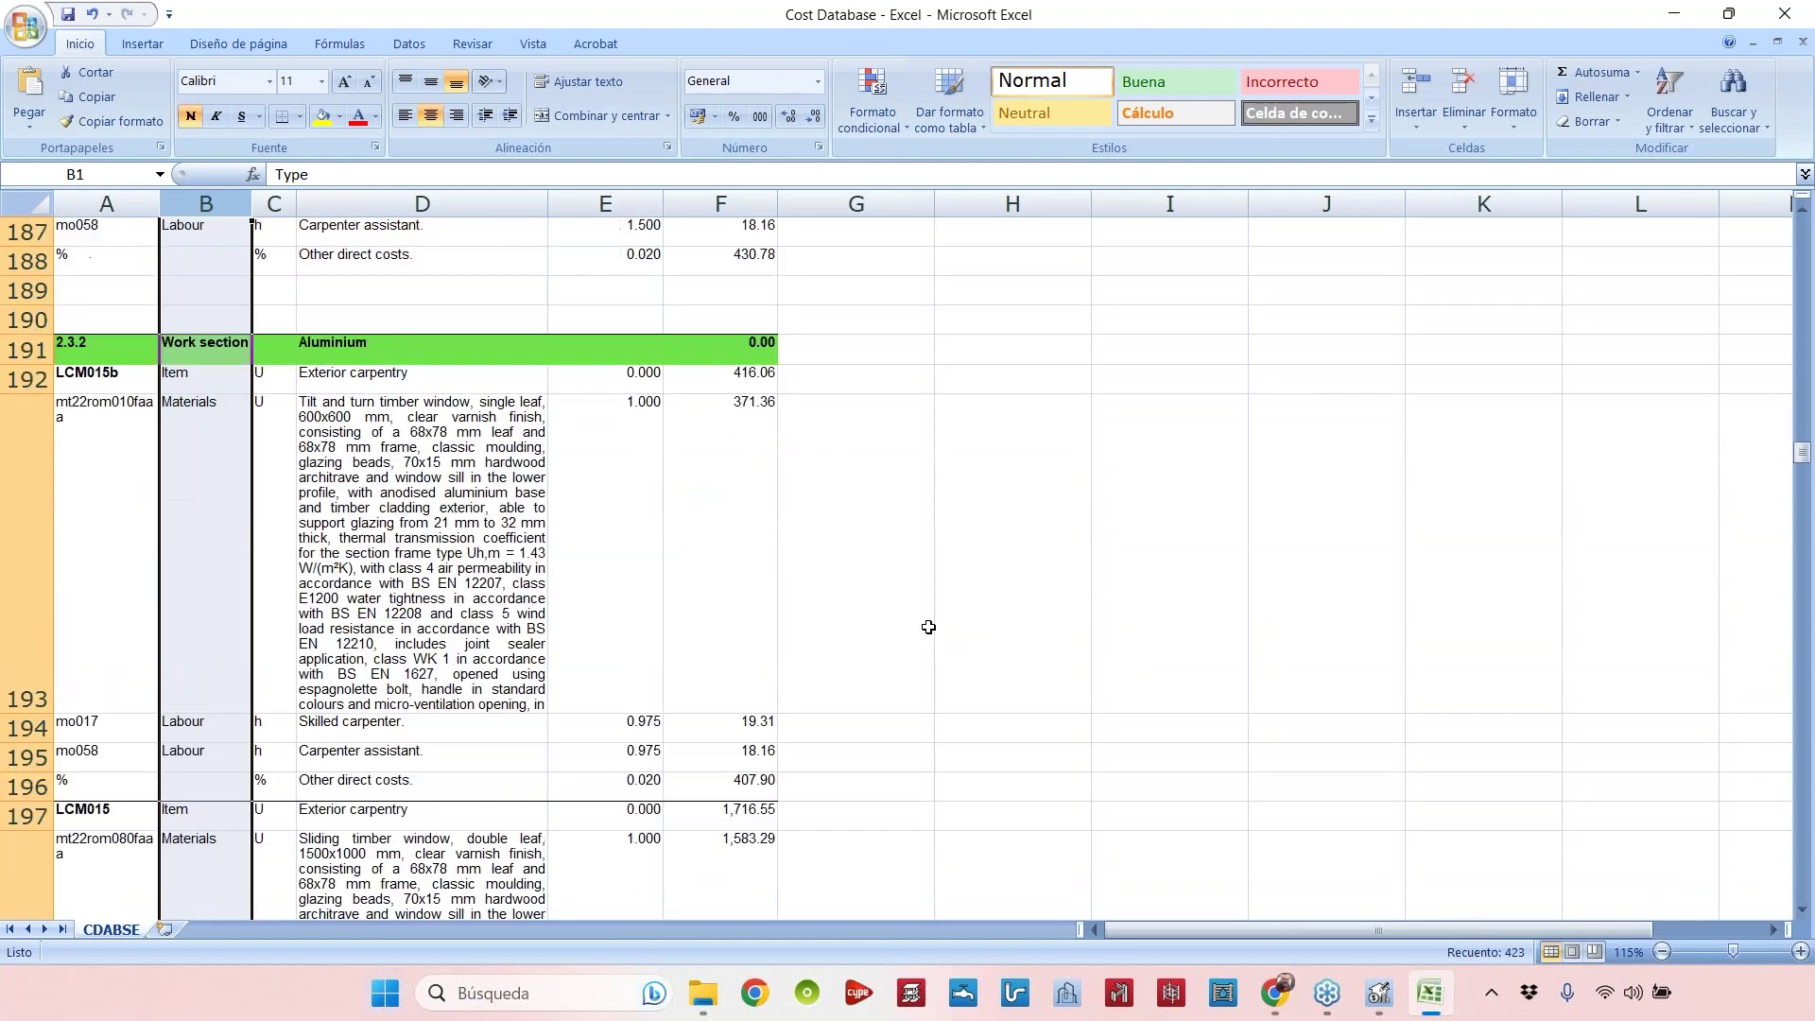
{"action": "scroll", "coordinate": [929, 626], "scroll_direction": "down", "scroll_amount": 13}
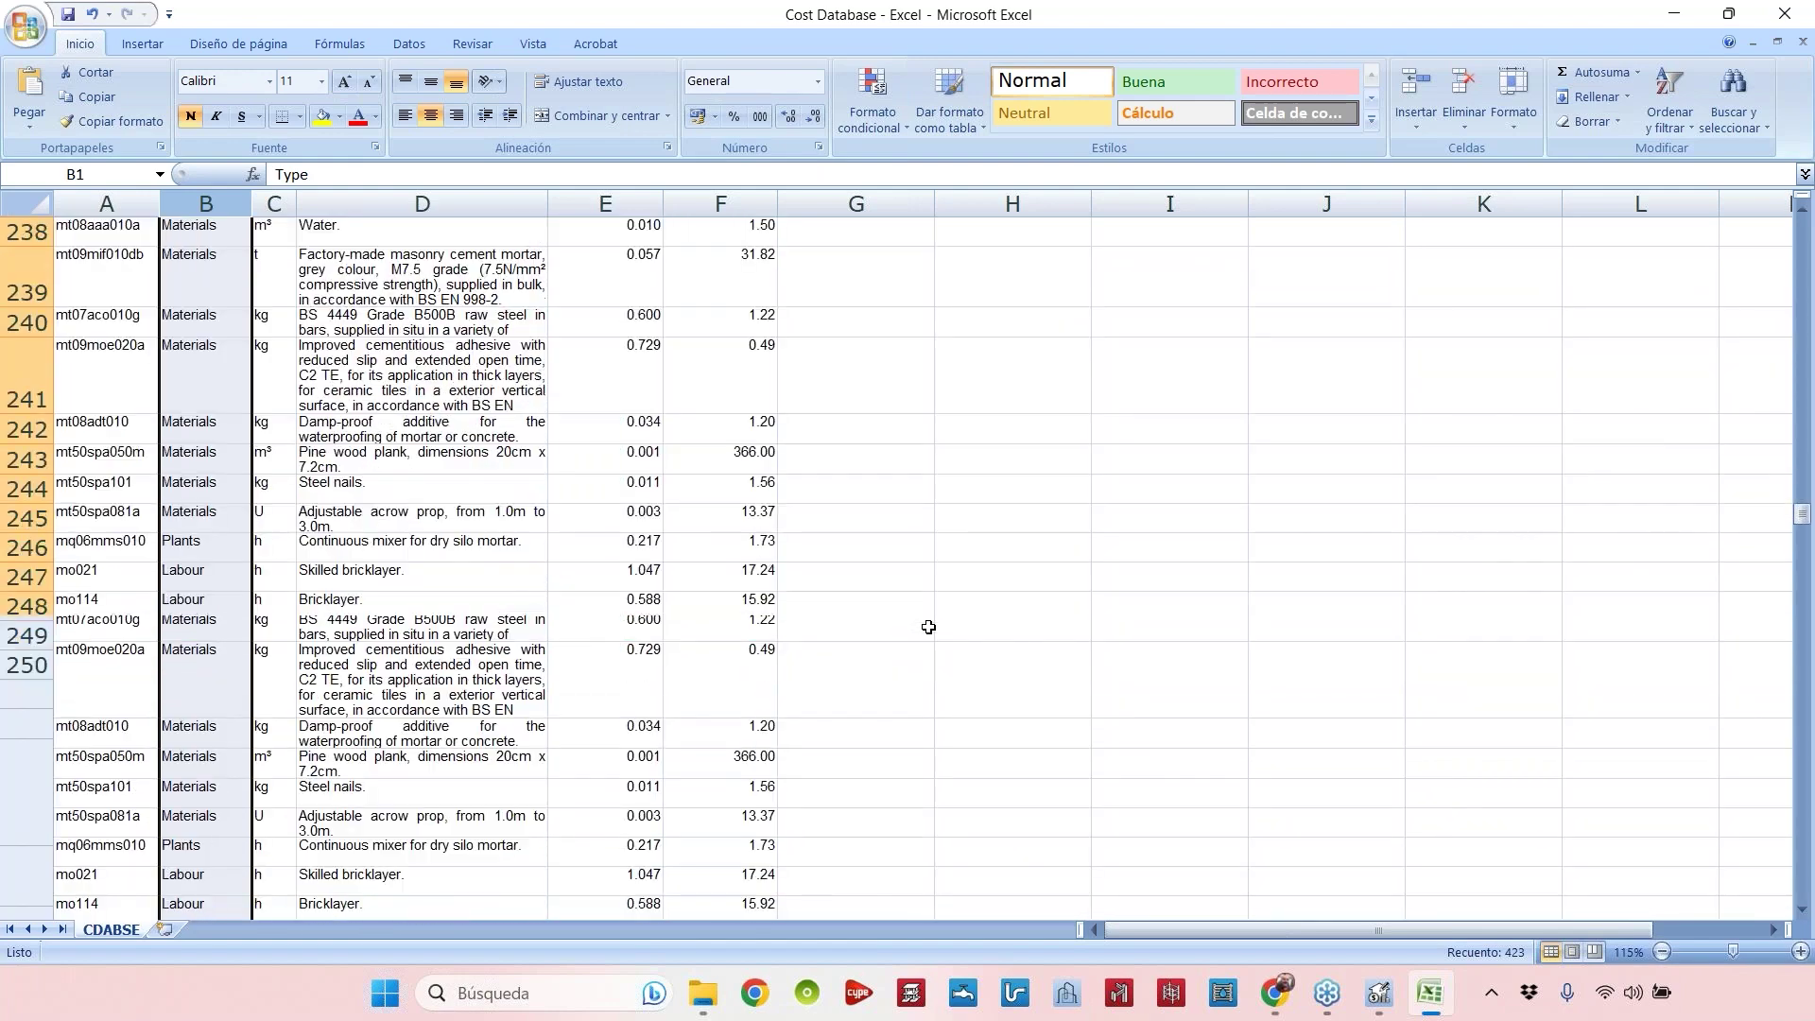
{"action": "scroll", "coordinate": [1714, 401], "scroll_direction": "up", "scroll_amount": 11}
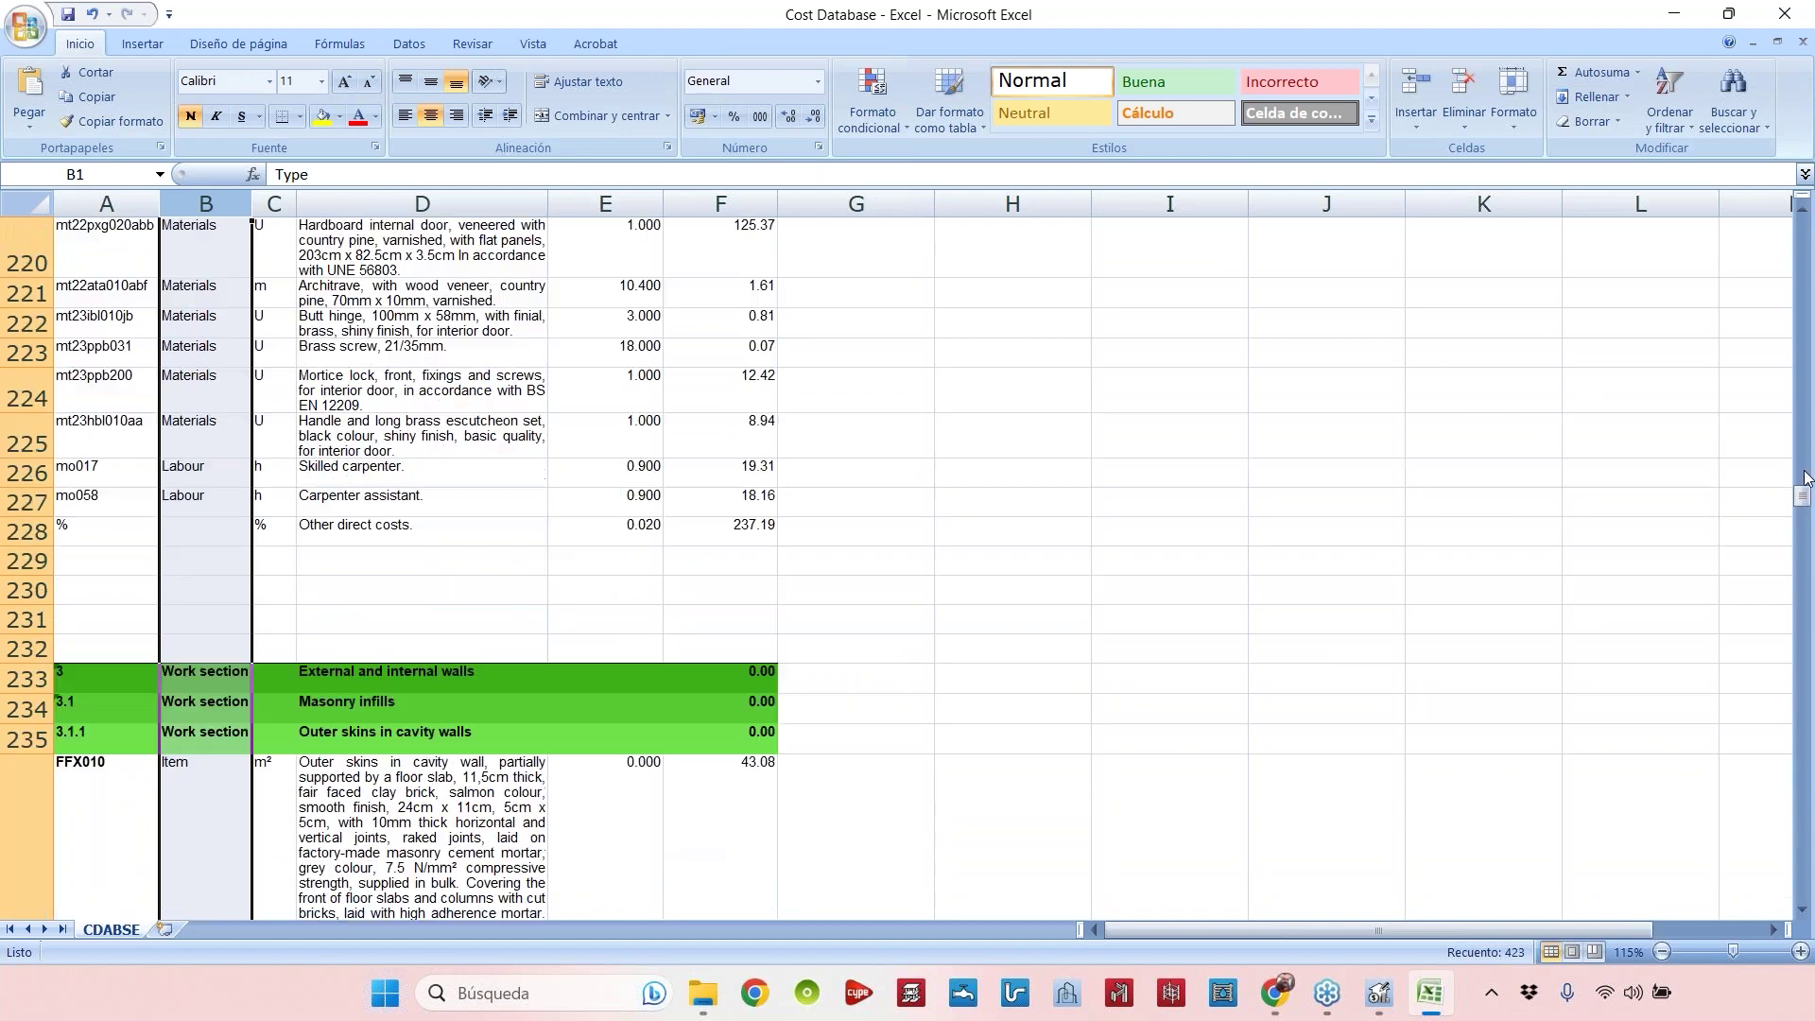
Return to the start of the cost sheet and check the import options in the Project database window.
{"action": "left_click_drag", "start_coordinate": [1803, 494], "coordinate": [1803, 225]}
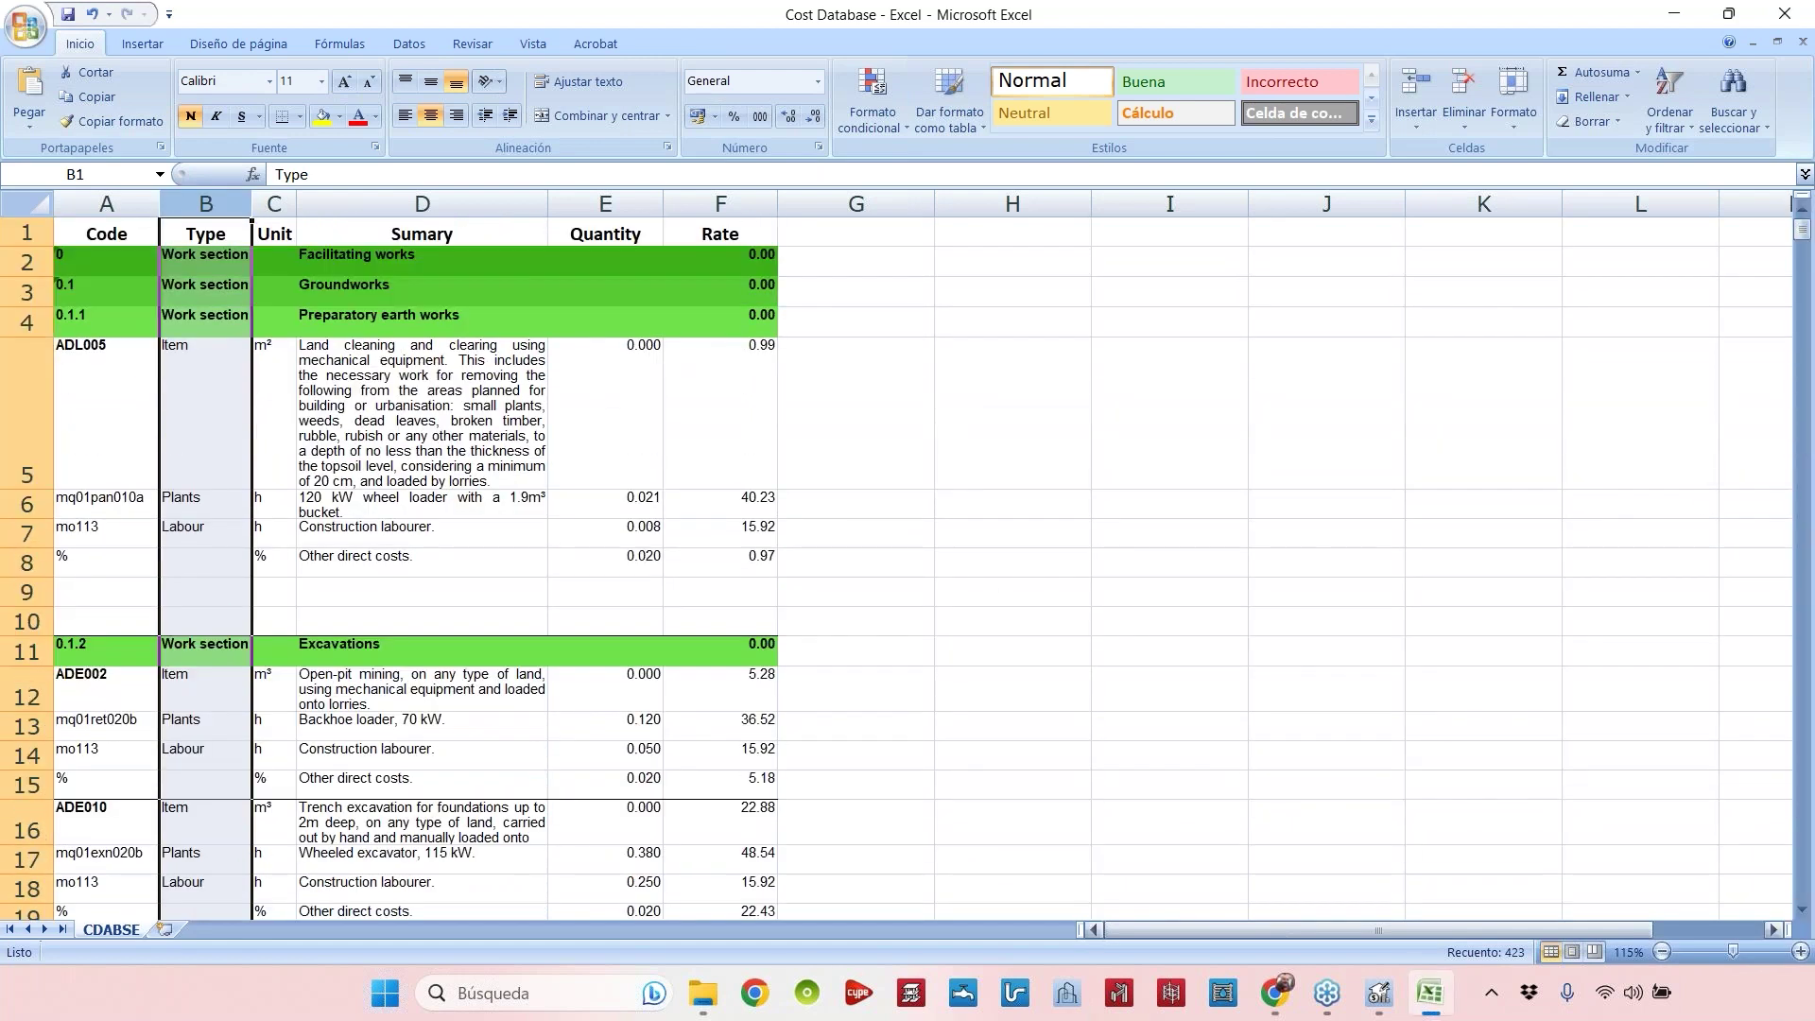
{"action": "left_click", "coordinate": [1379, 1000]}
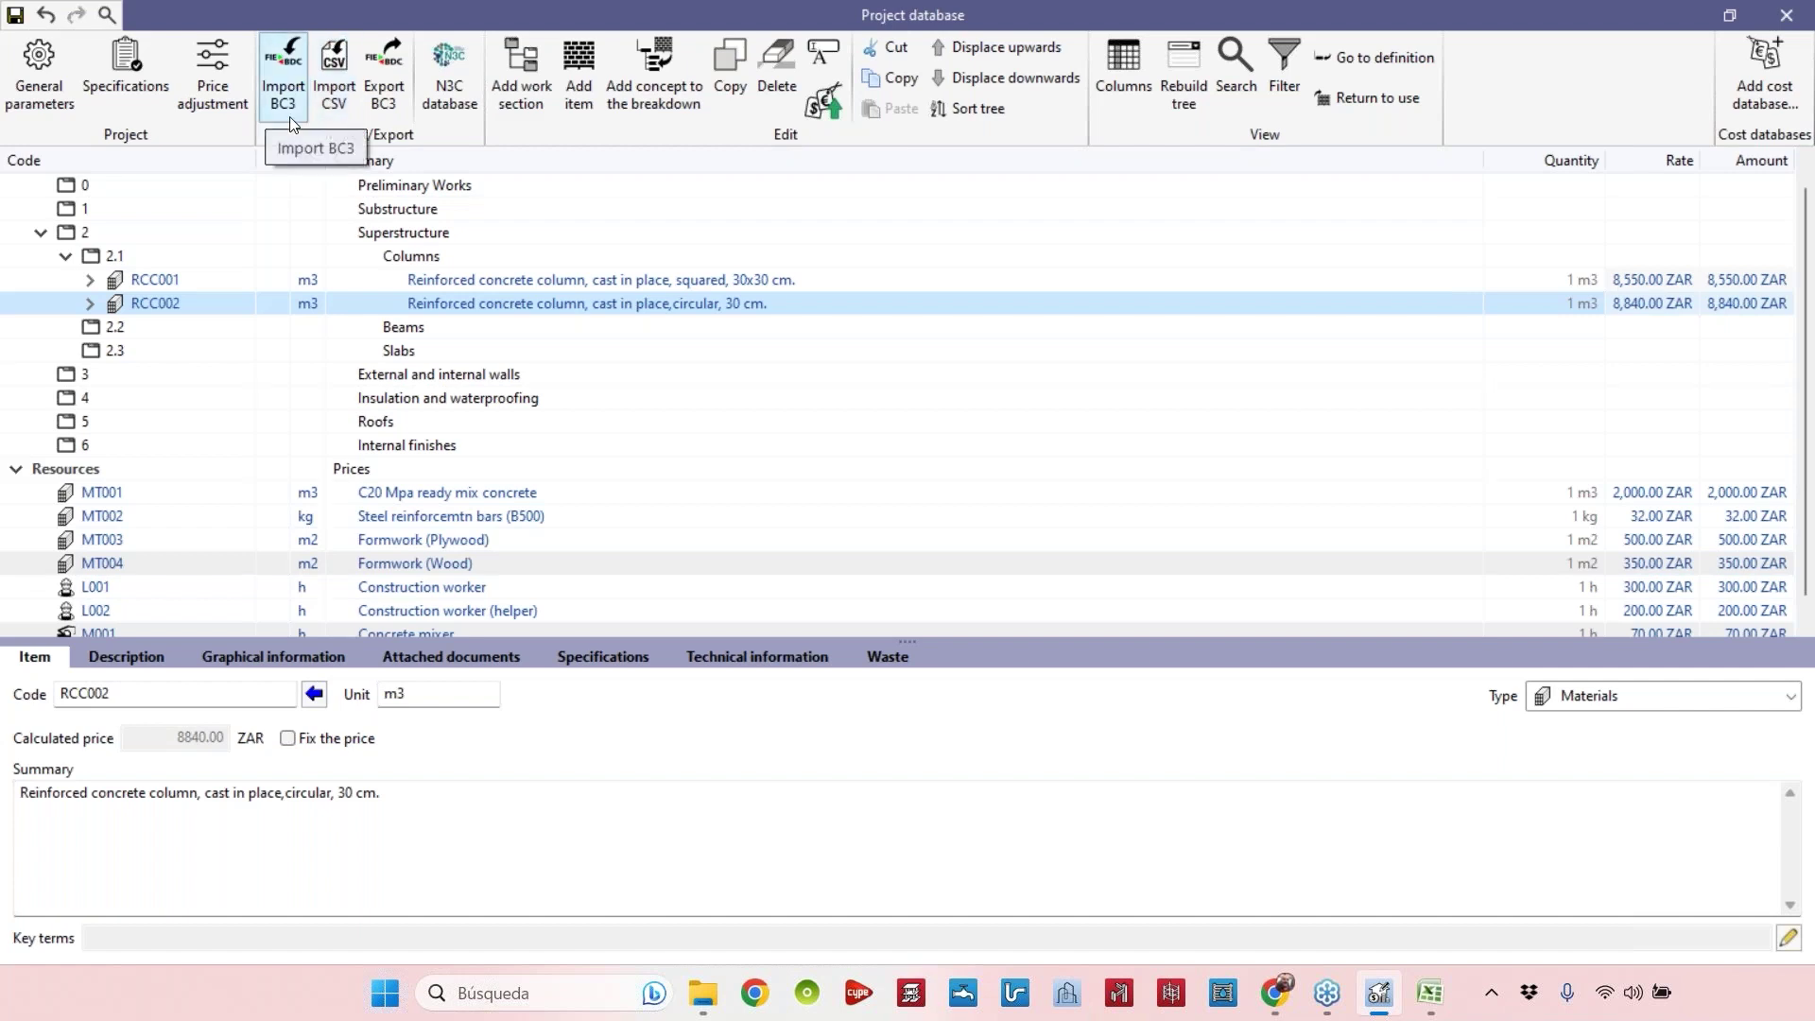
{"action": "key", "text": "alt+Tab"}
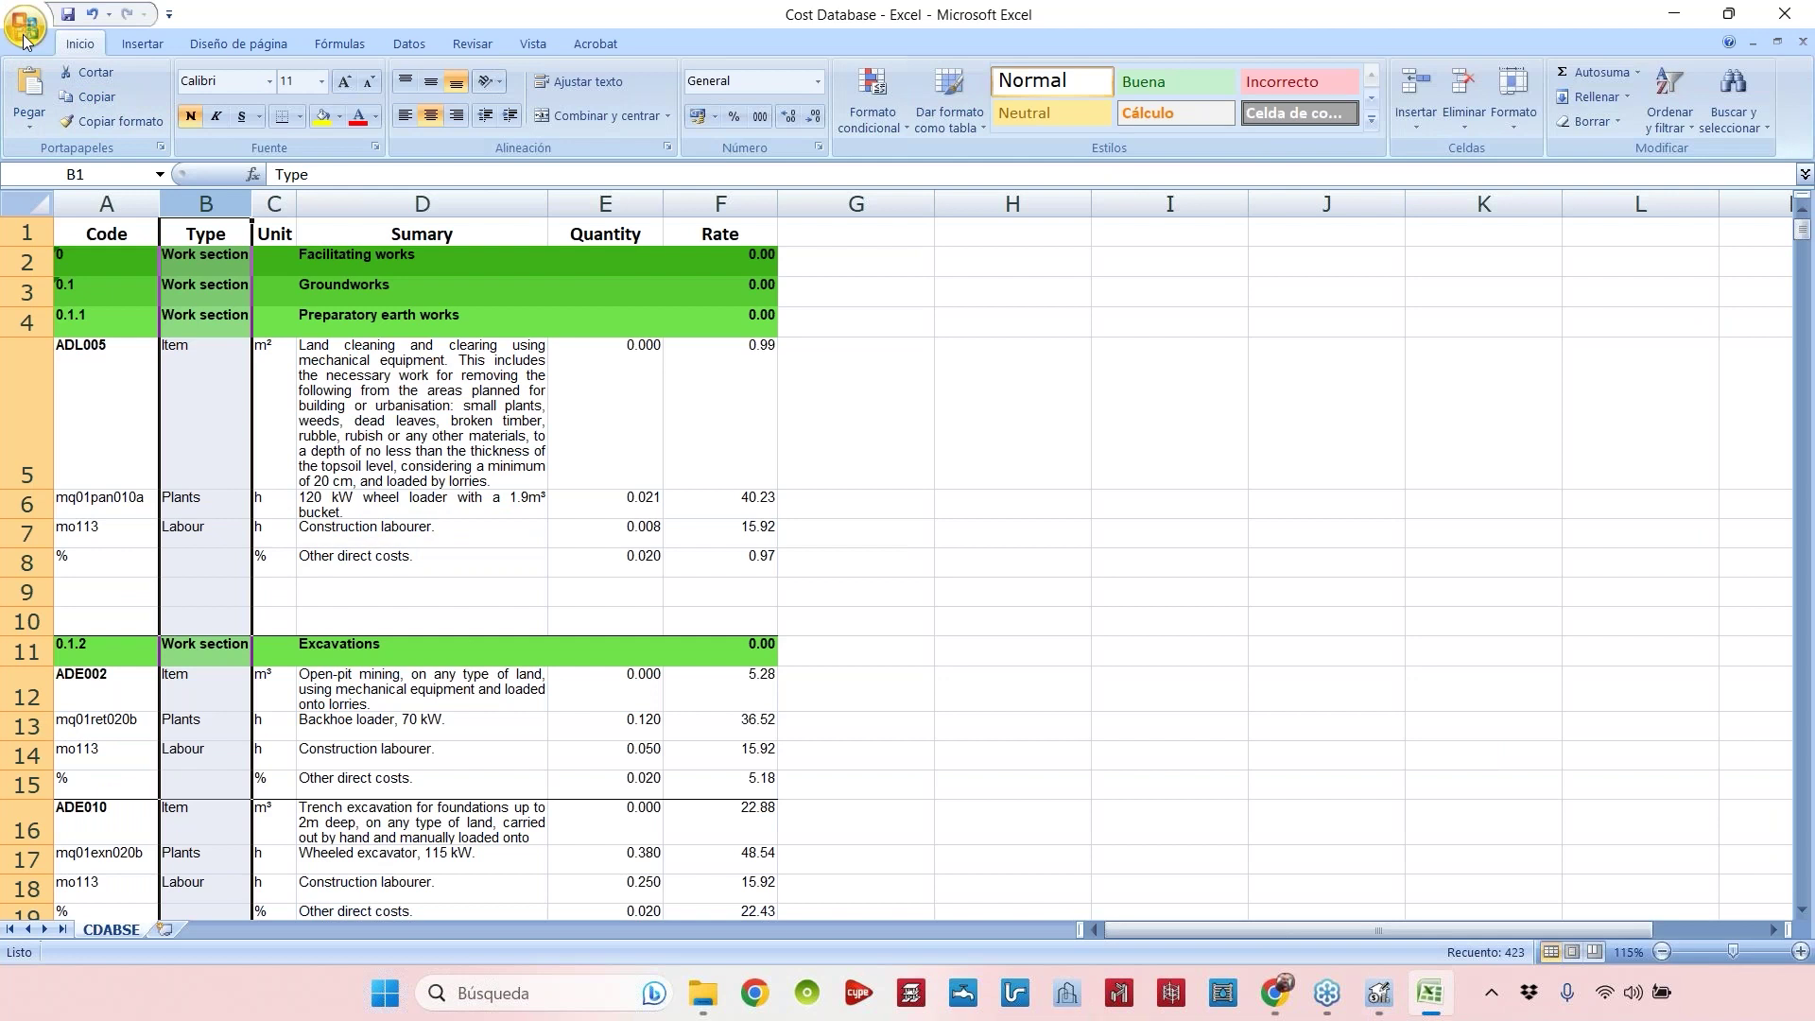
Save a copy of the workbook in CSV (MS-DOS) format under the name Cost Database - CSV, keeping that format.
{"action": "left_click", "coordinate": [24, 28]}
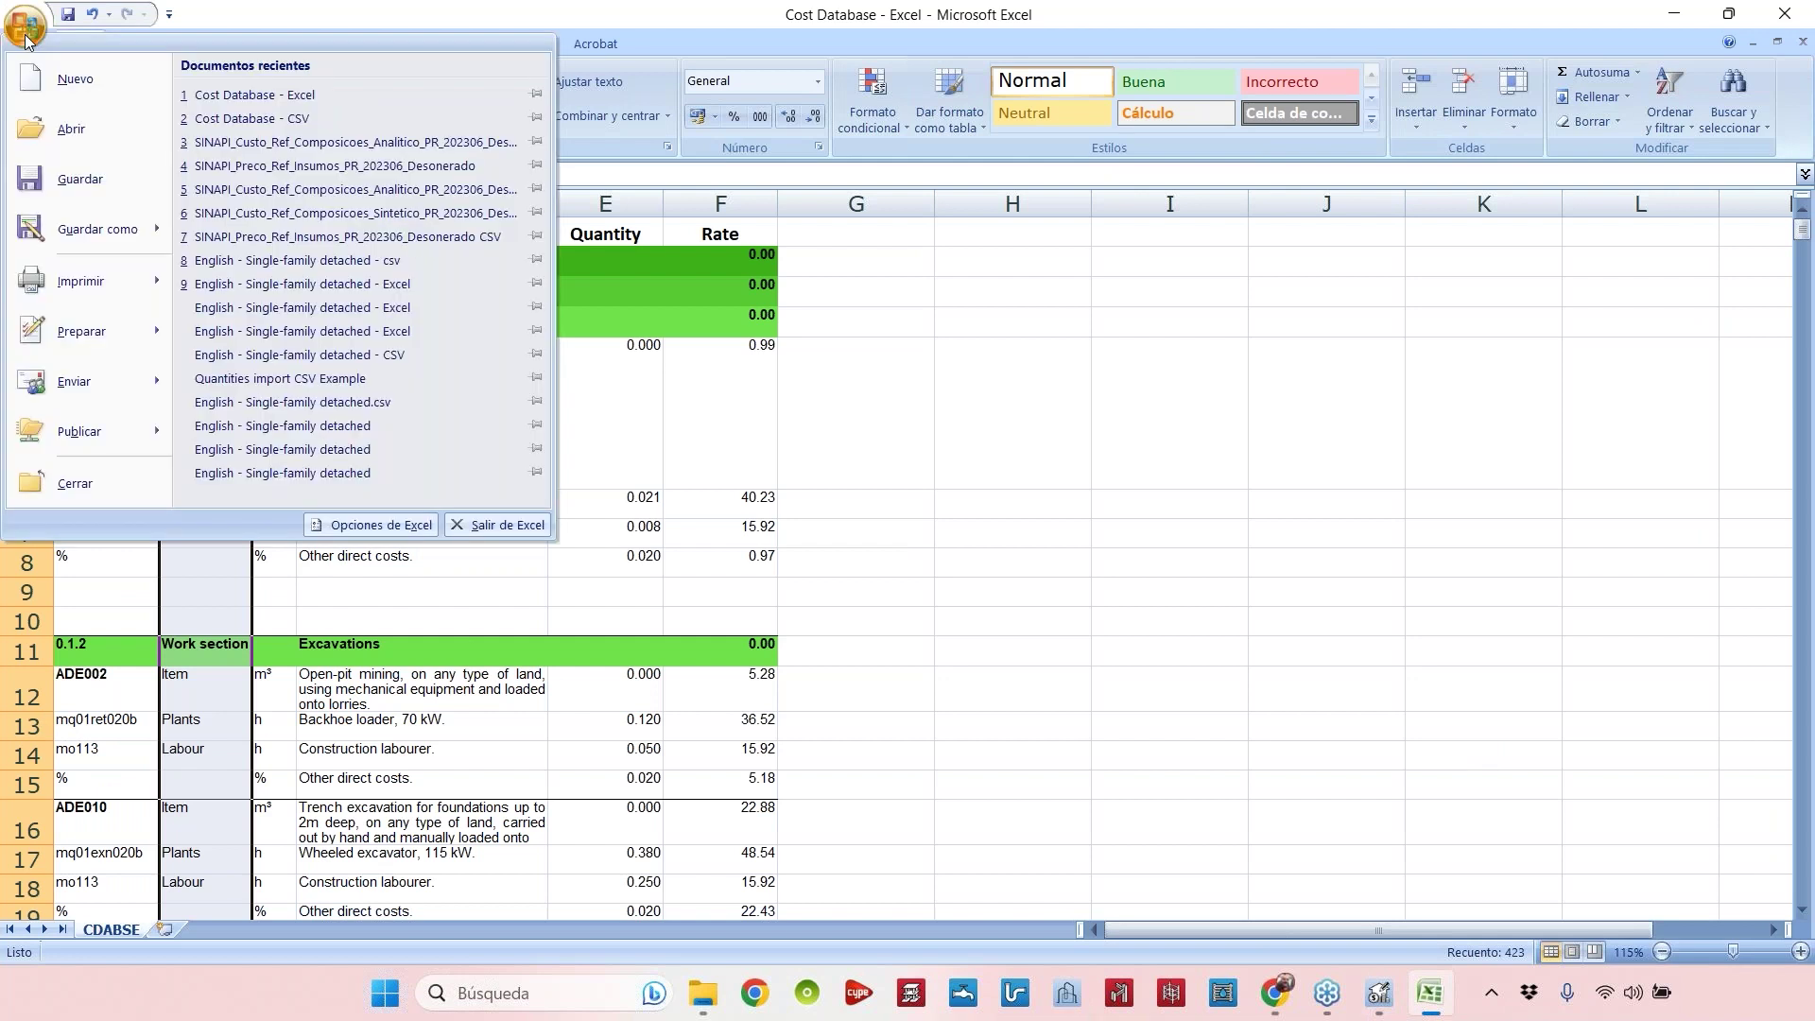
{"action": "left_click", "coordinate": [95, 229]}
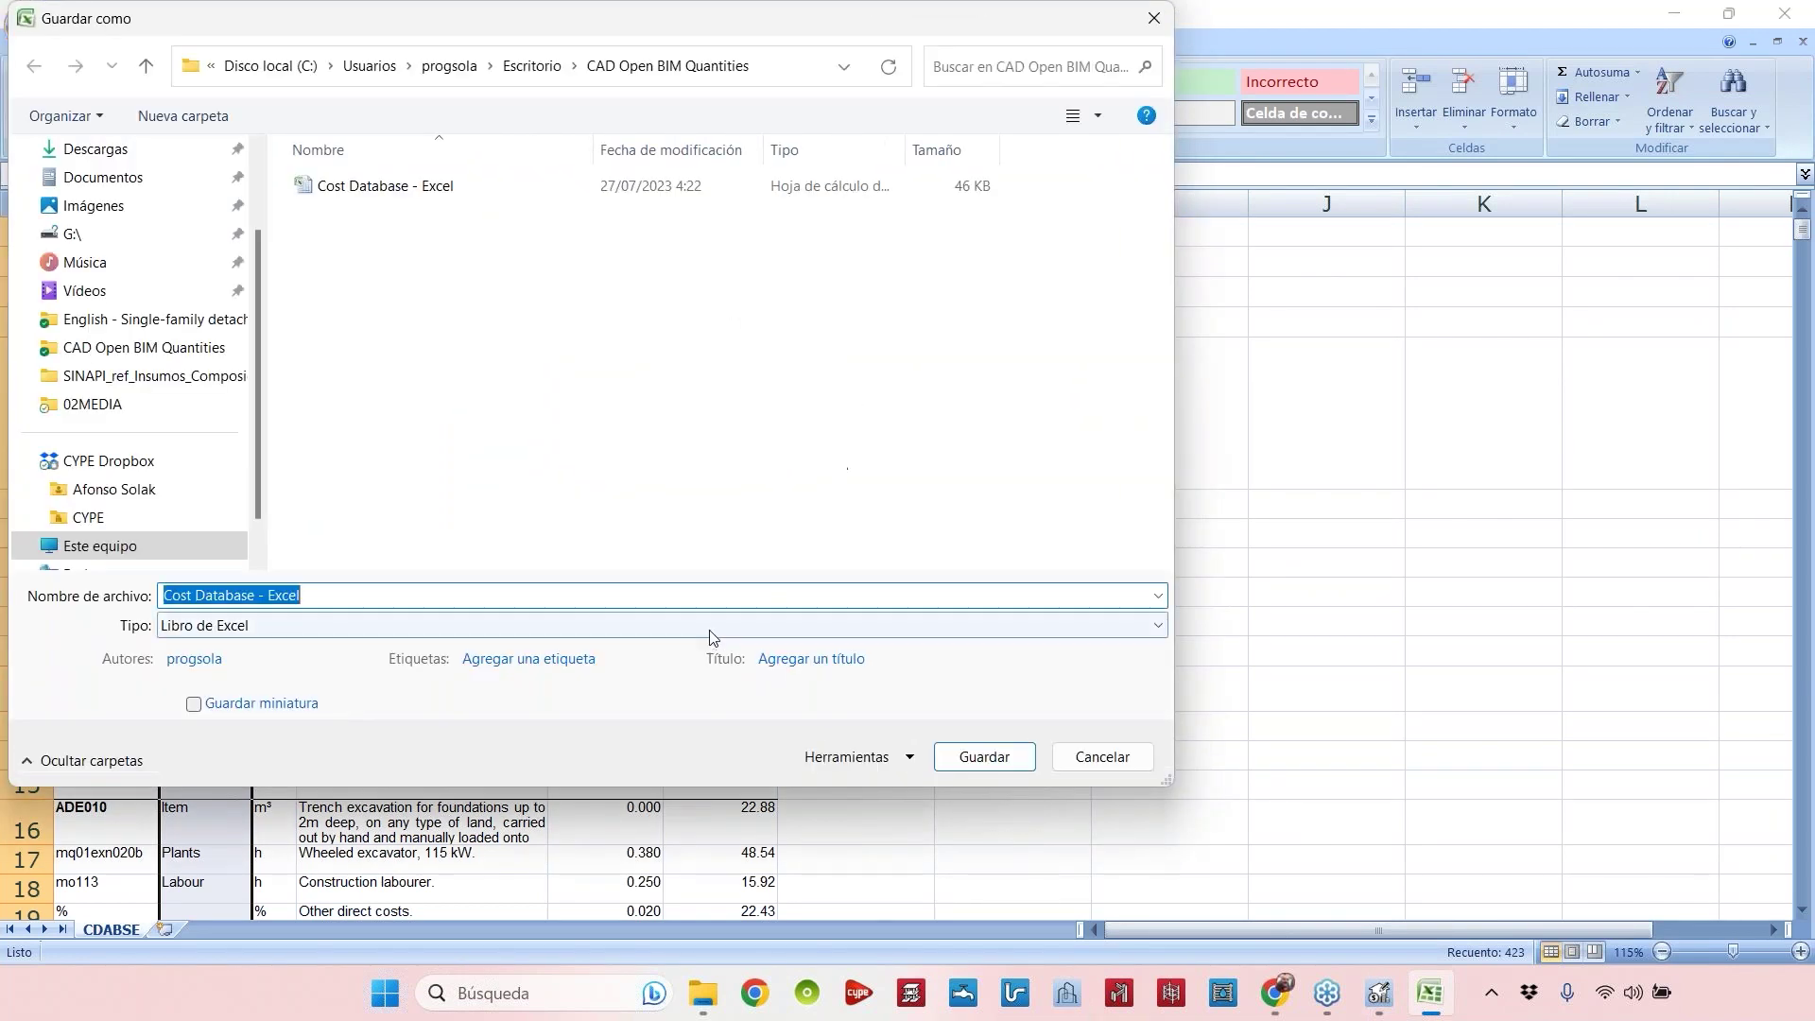
{"action": "left_click", "coordinate": [700, 627]}
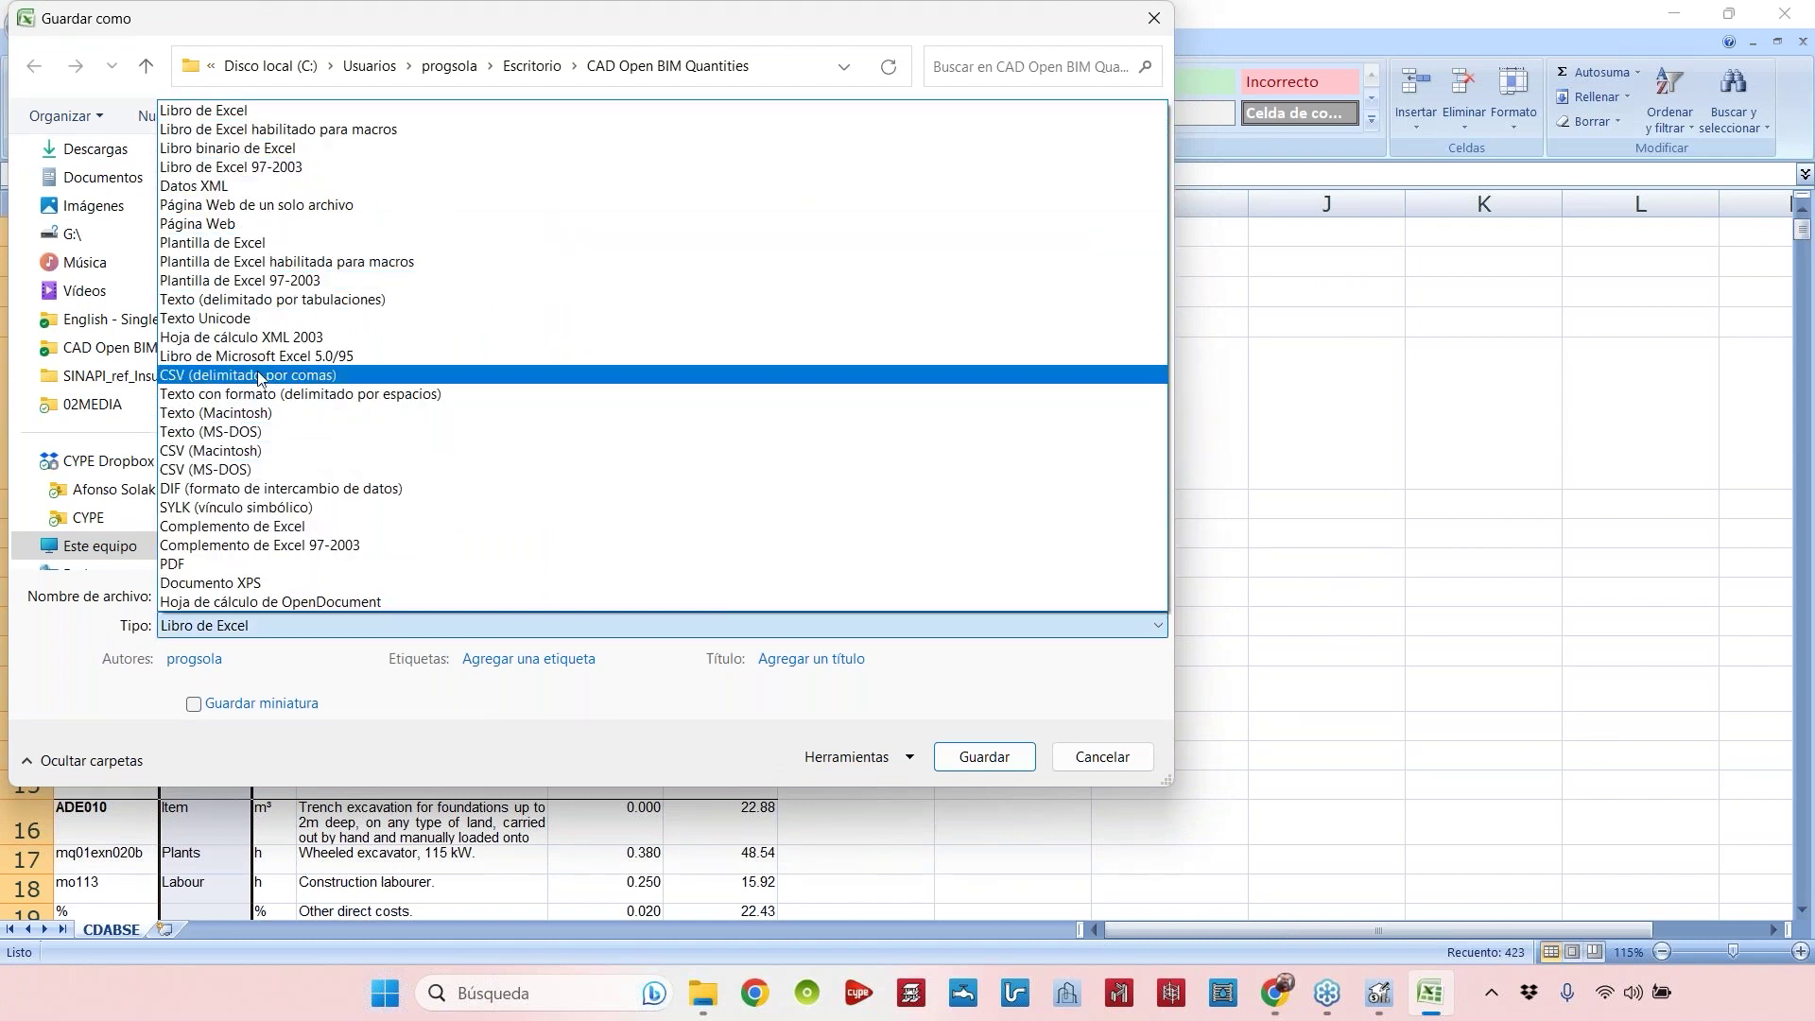
{"action": "left_click", "coordinate": [304, 470]}
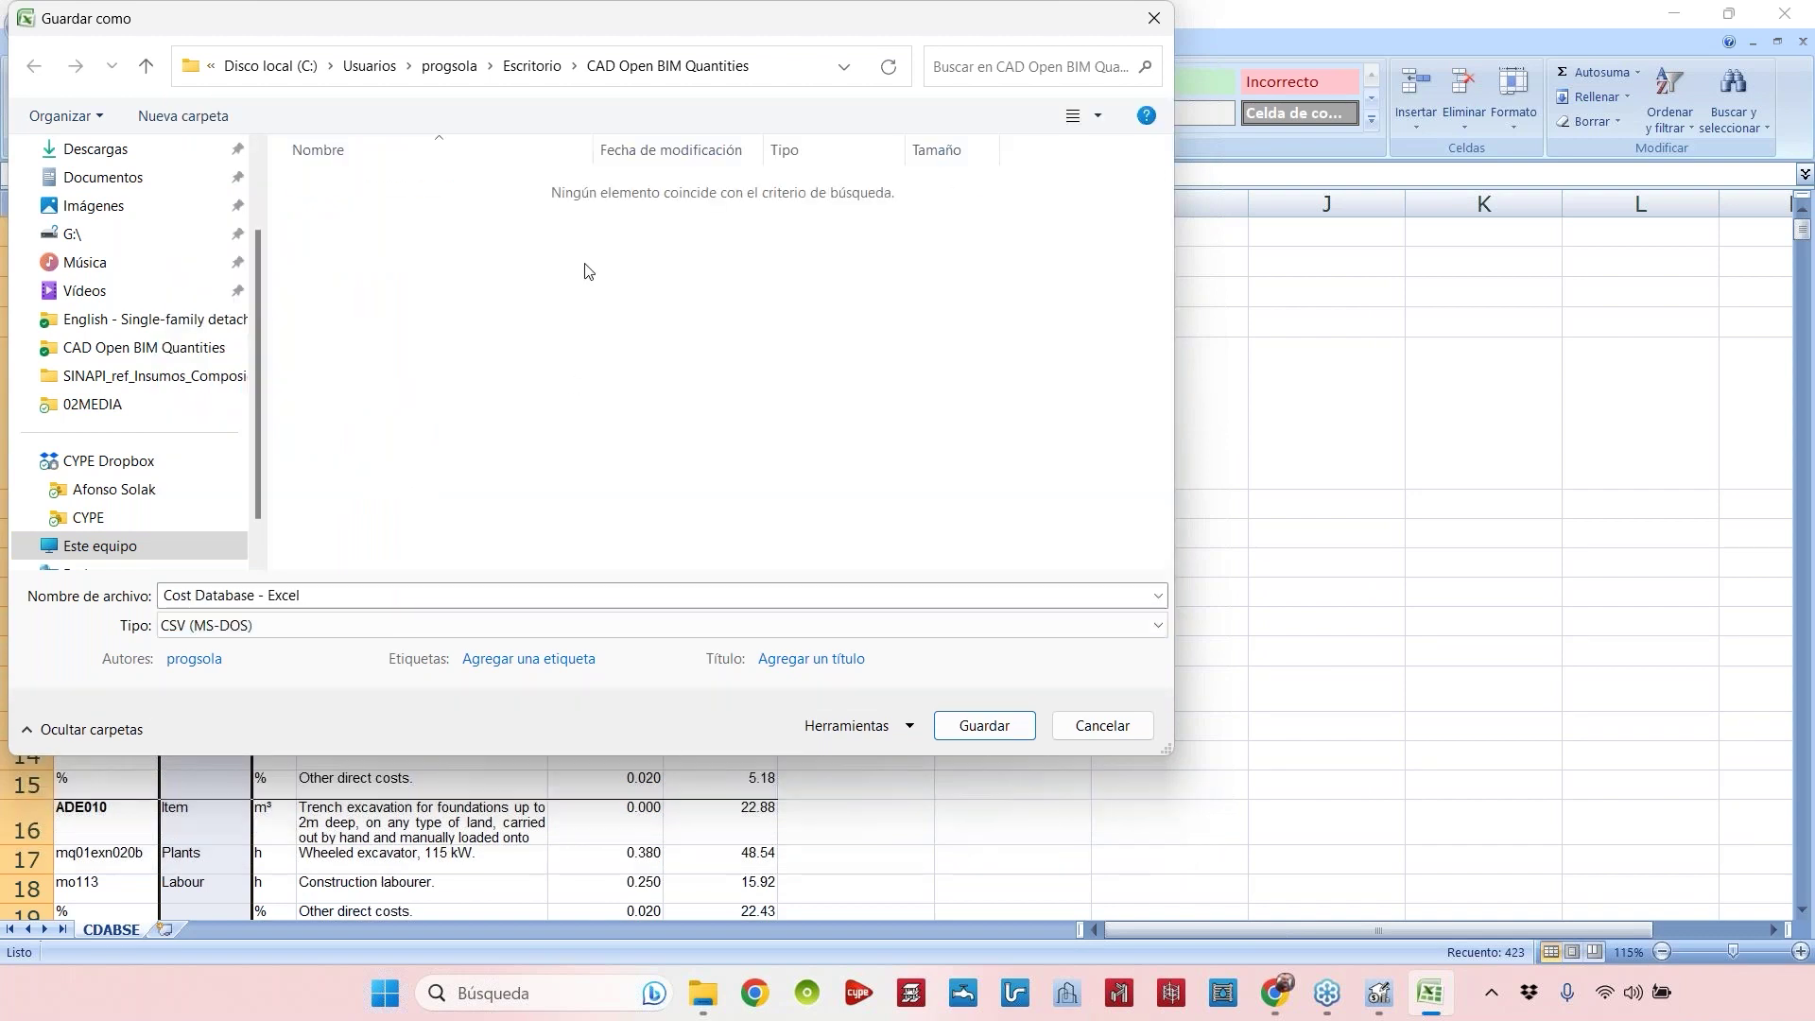
{"action": "left_click", "coordinate": [284, 595]}
{"action": "left_click_drag", "start_coordinate": [268, 596], "coordinate": [332, 597]}
{"action": "type", "text": "CSV"}
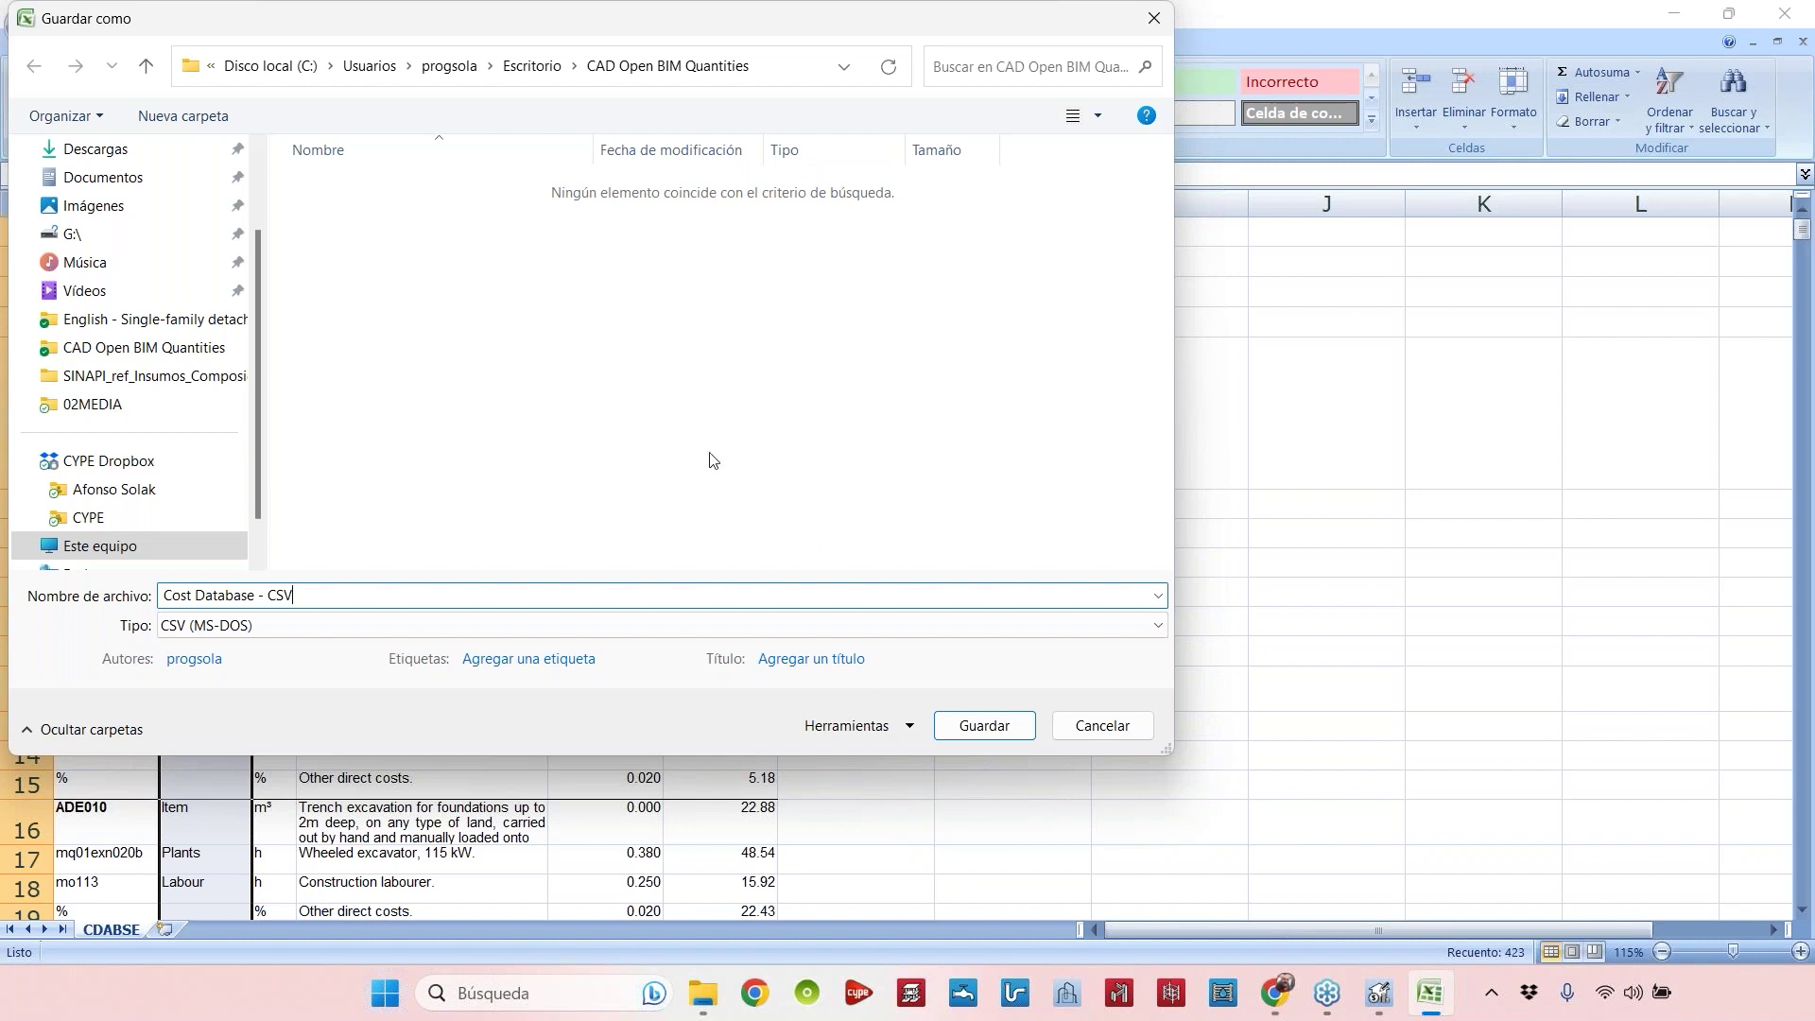
{"action": "left_click", "coordinate": [986, 726]}
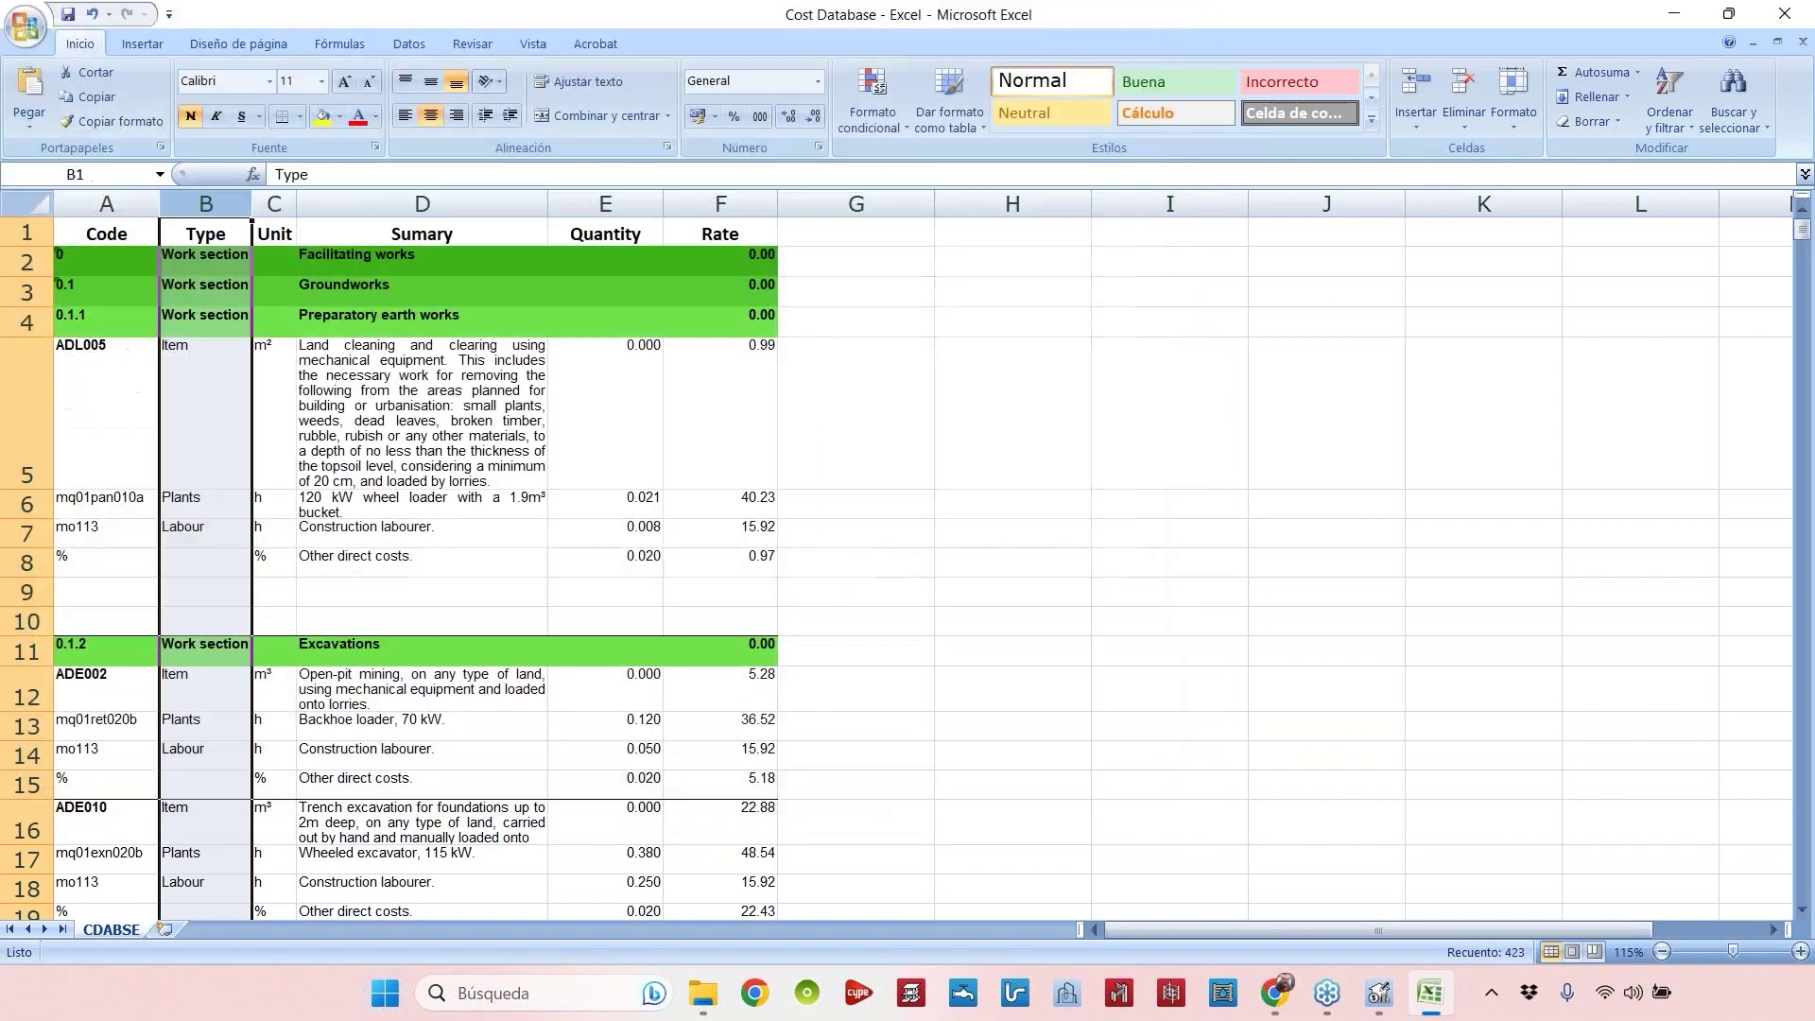
{"action": "left_click", "coordinate": [834, 581]}
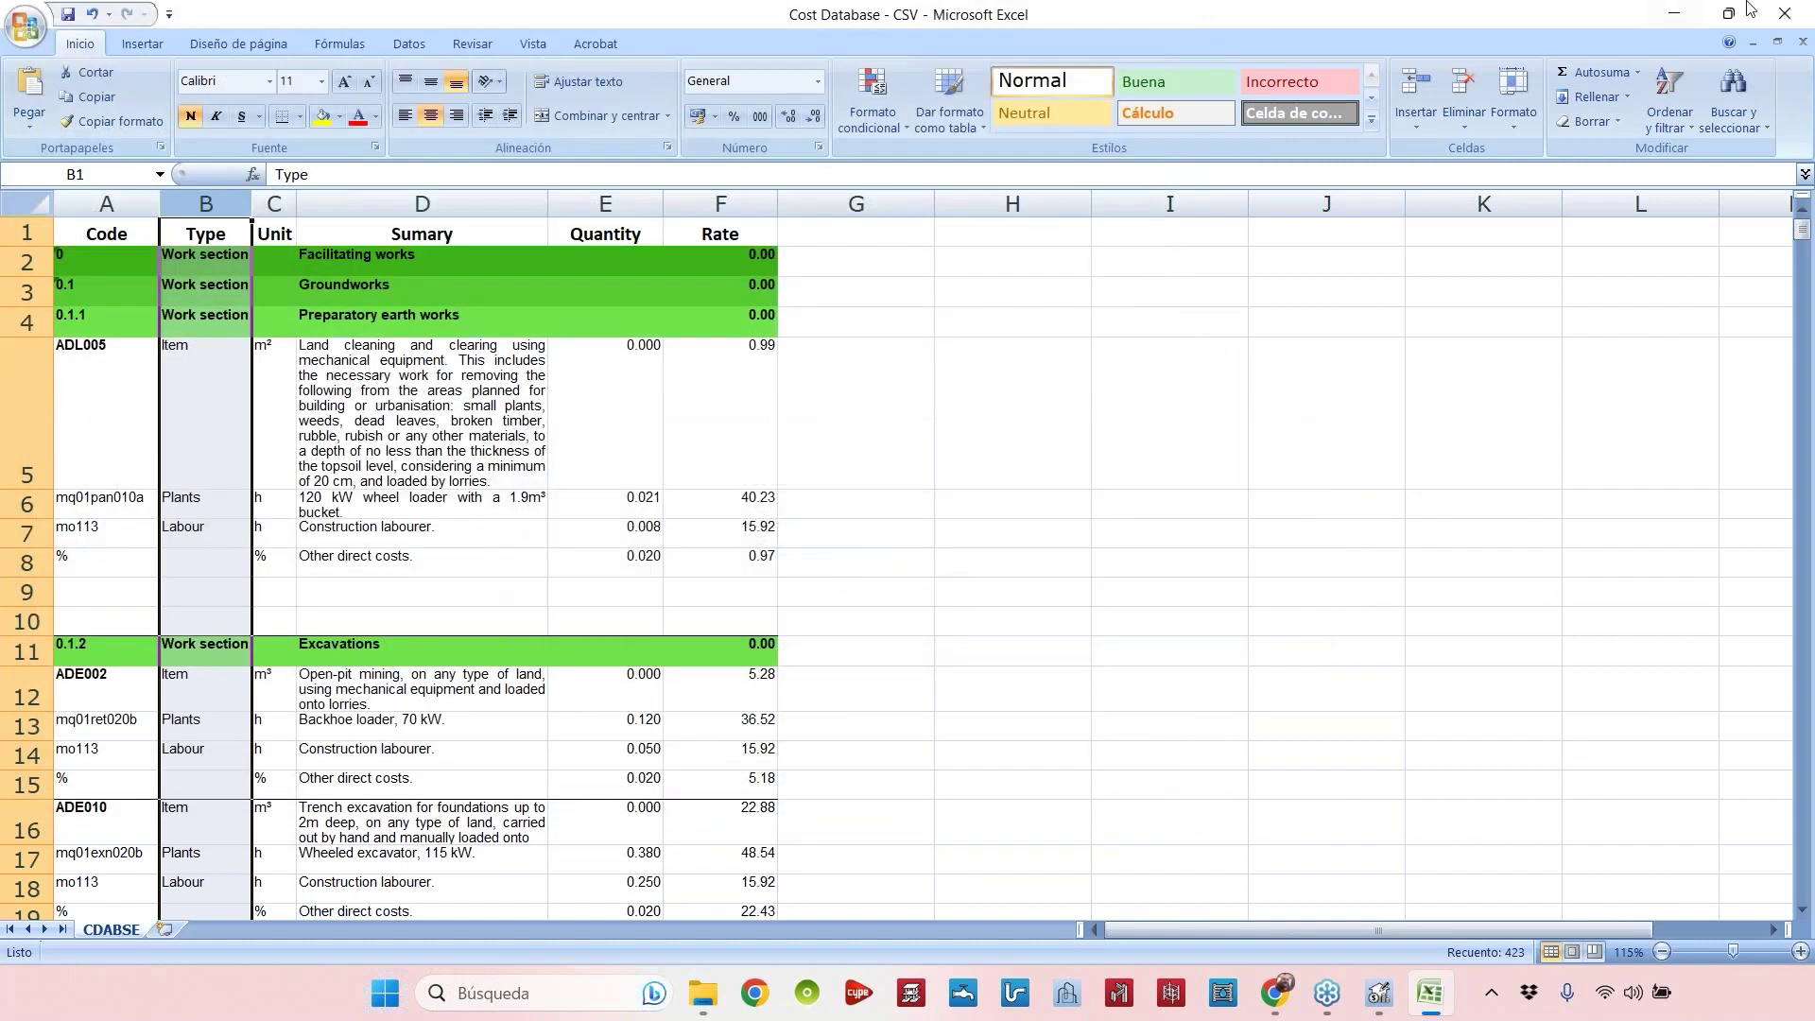
Close the CSV workbook, saving it over the existing Cost Database - CSV file and keeping the CSV format.
{"action": "left_click", "coordinate": [1785, 13]}
{"action": "left_click", "coordinate": [811, 553]}
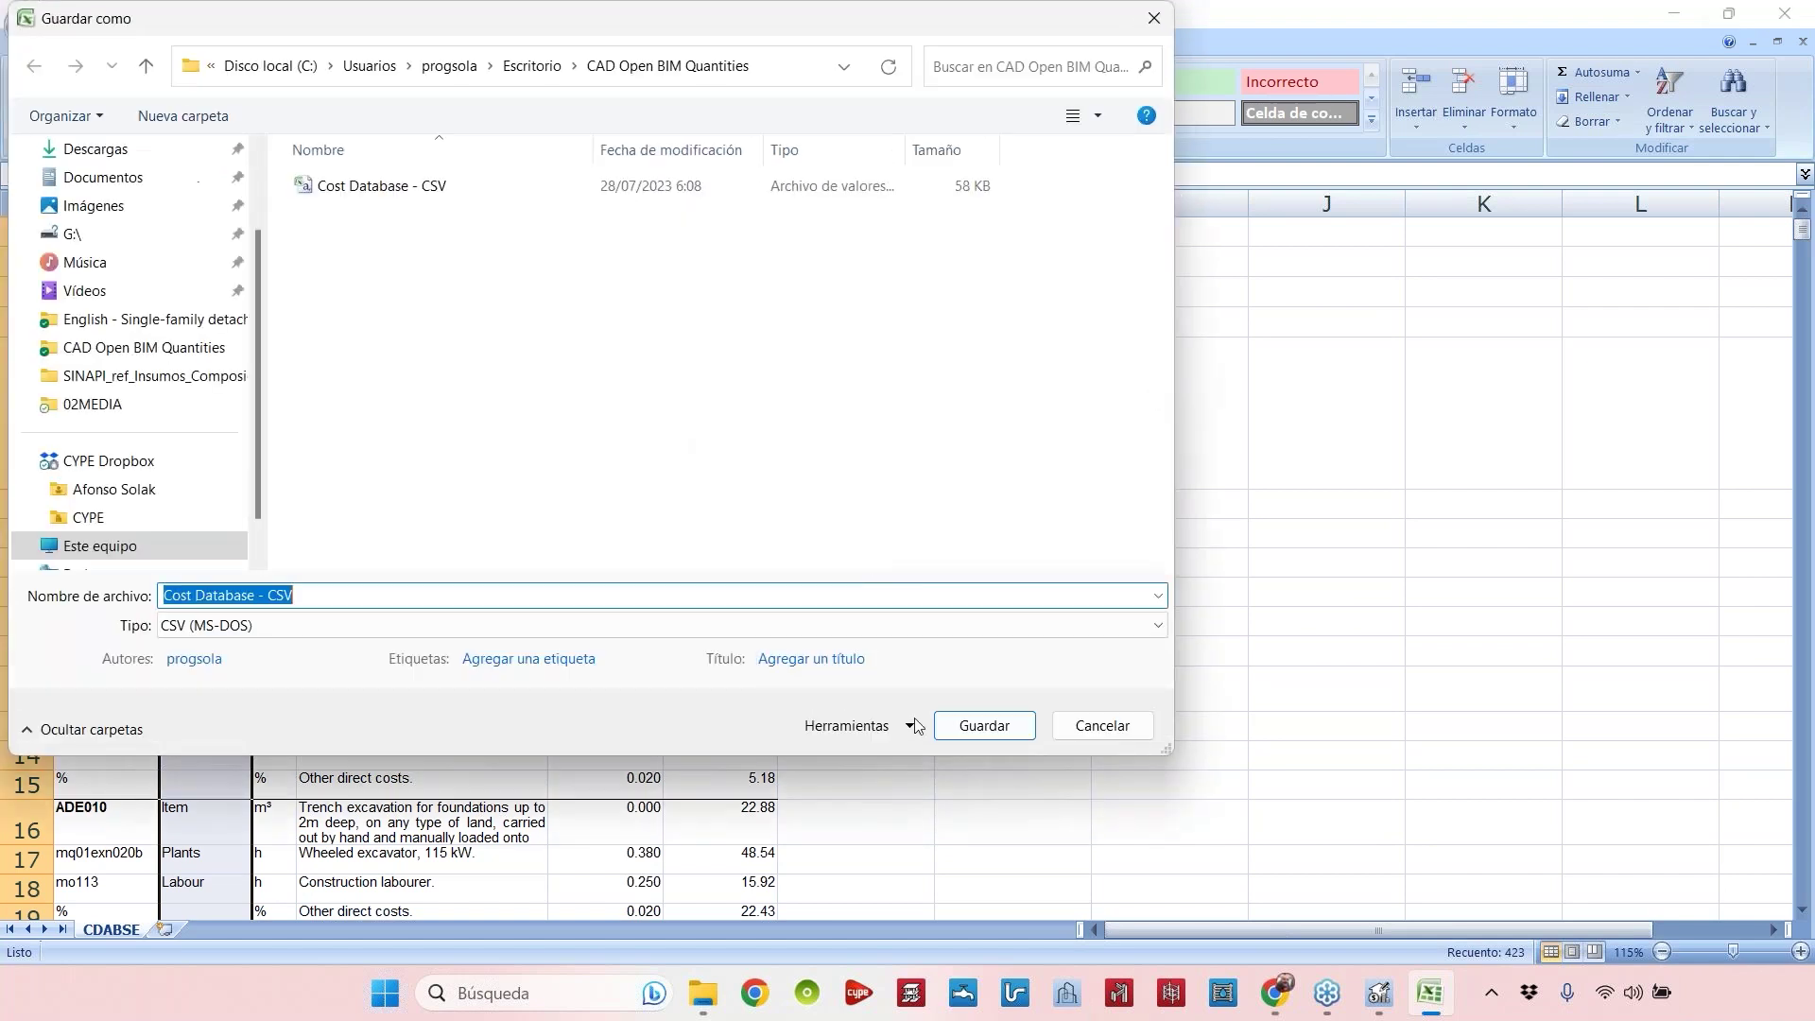
{"action": "left_click", "coordinate": [984, 725]}
{"action": "left_click", "coordinate": [968, 507]}
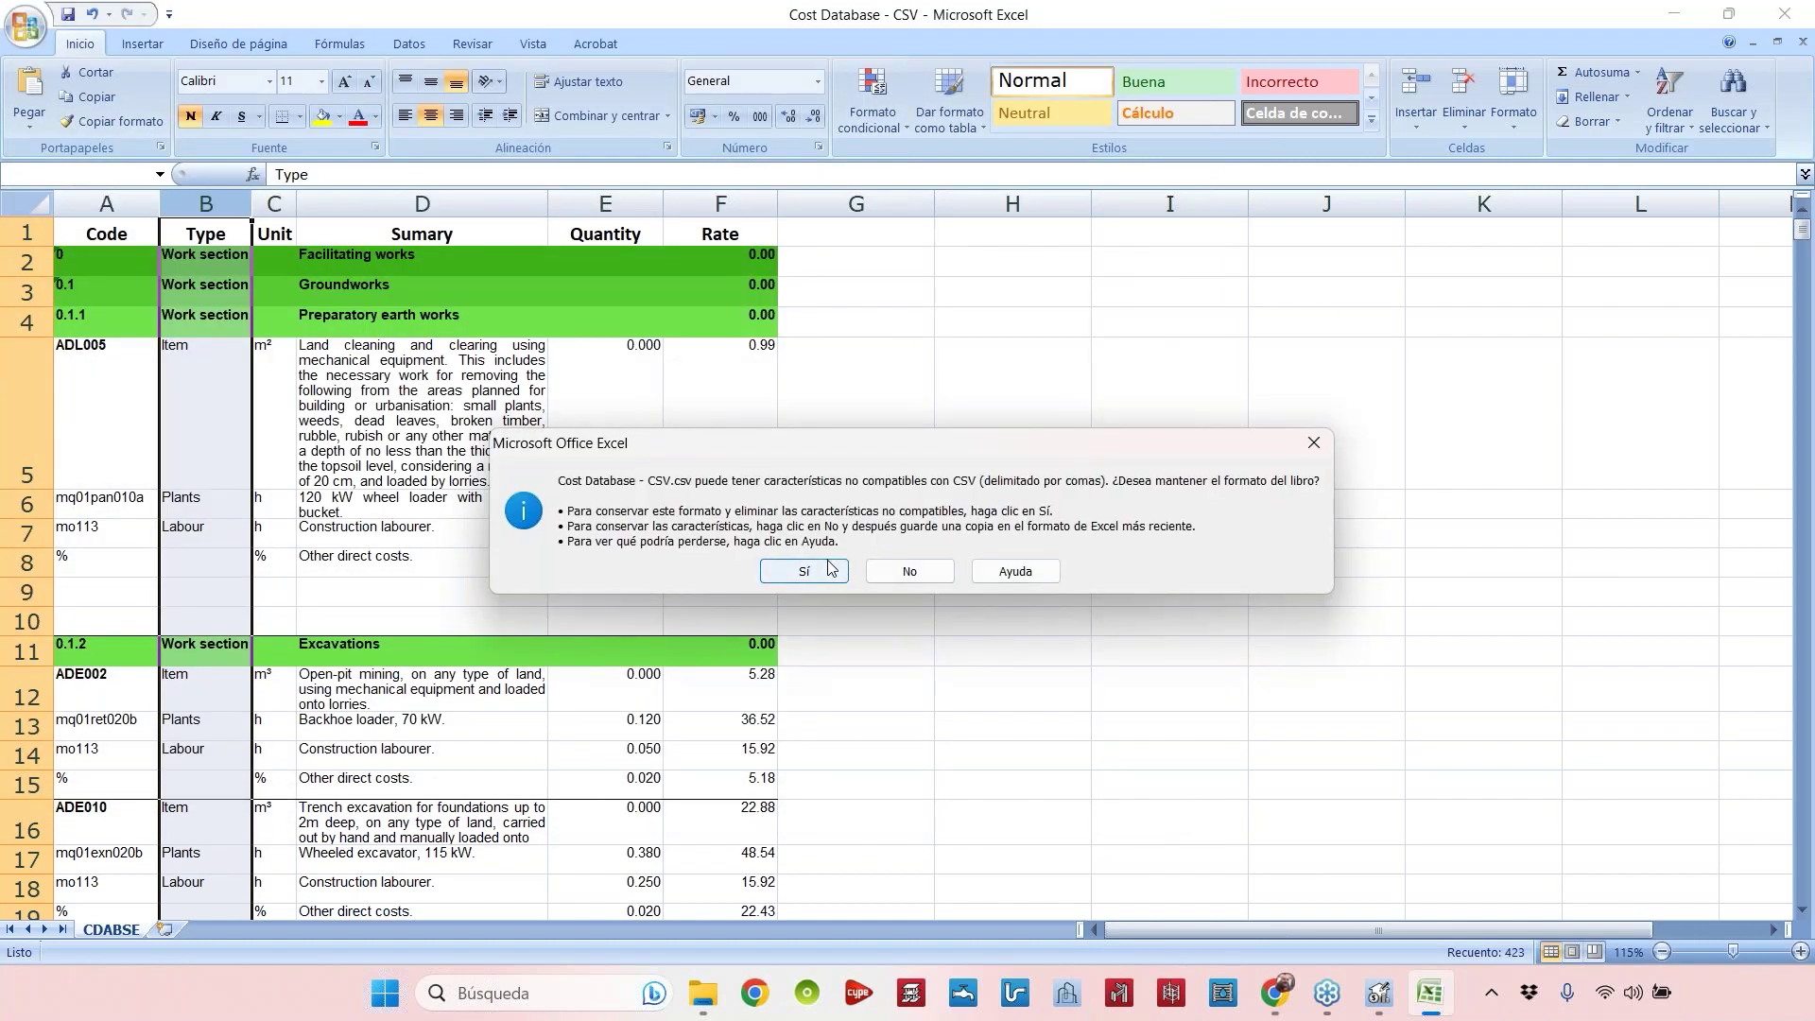
{"action": "left_click", "coordinate": [829, 567]}
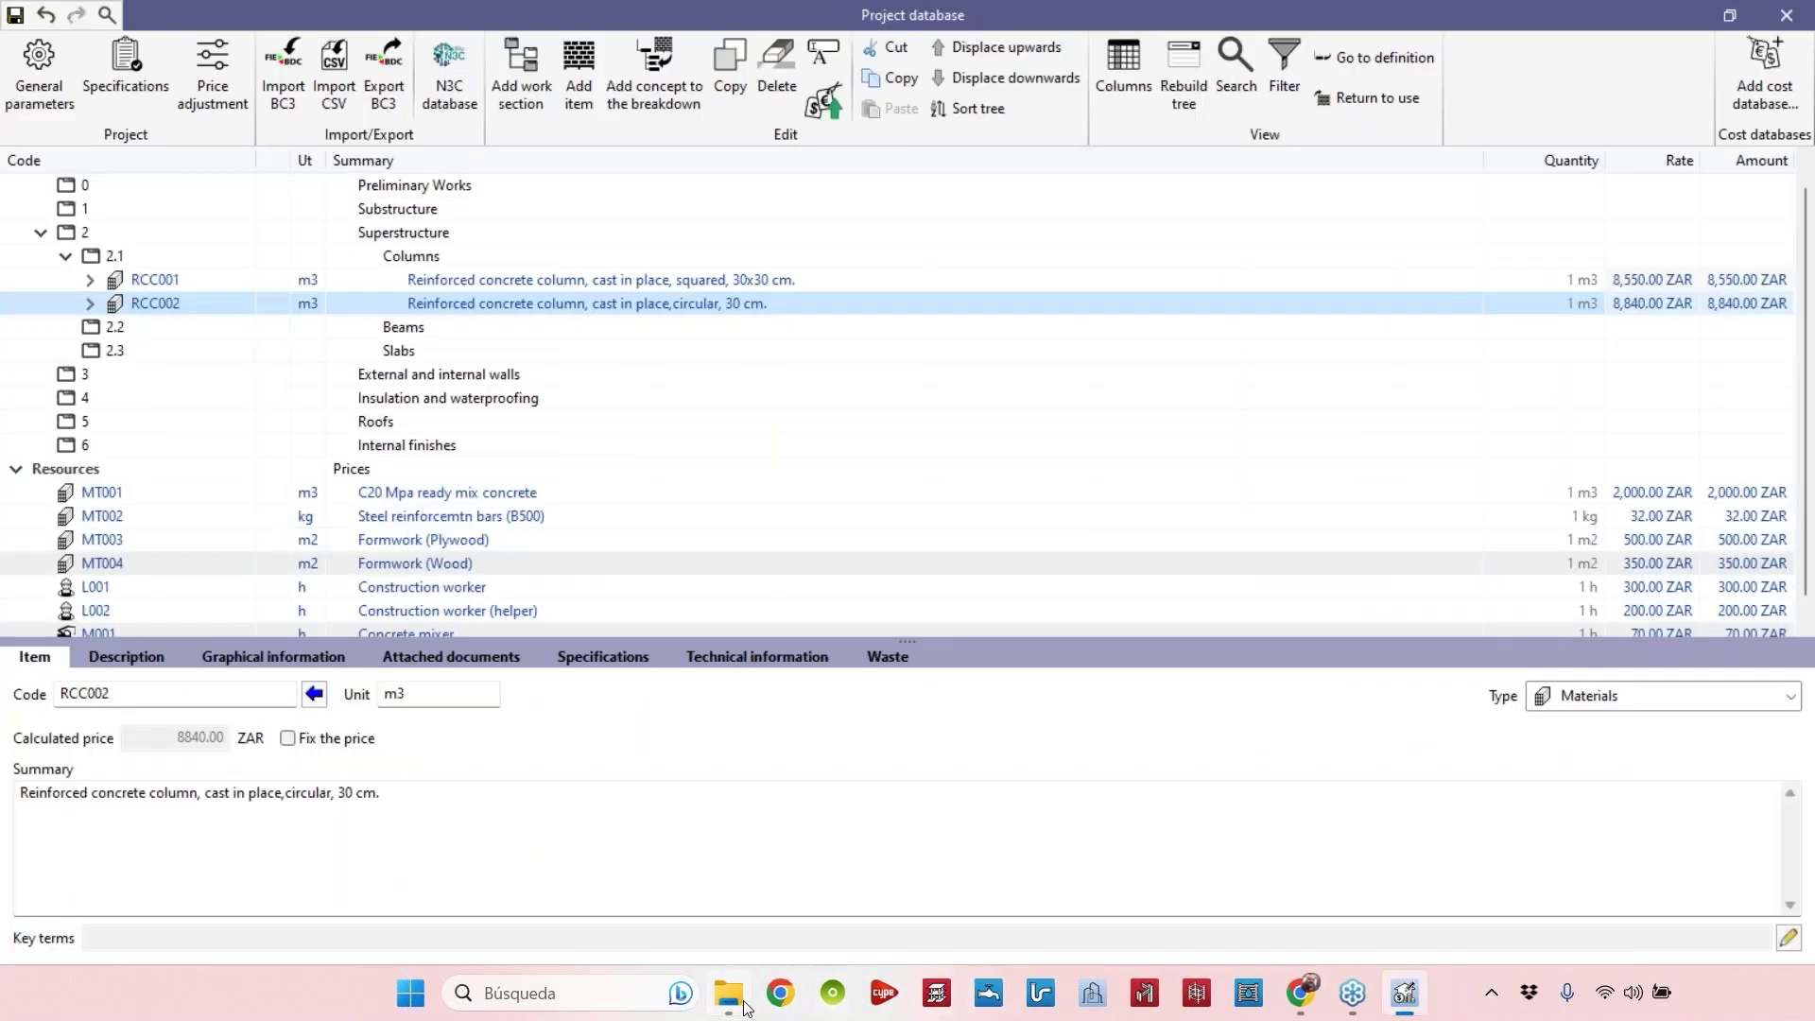
Compare the Cost Database - CSV and Cost Database - Excel files in the CAD Open BIM Quantities folder.
{"action": "left_click", "coordinate": [745, 1004]}
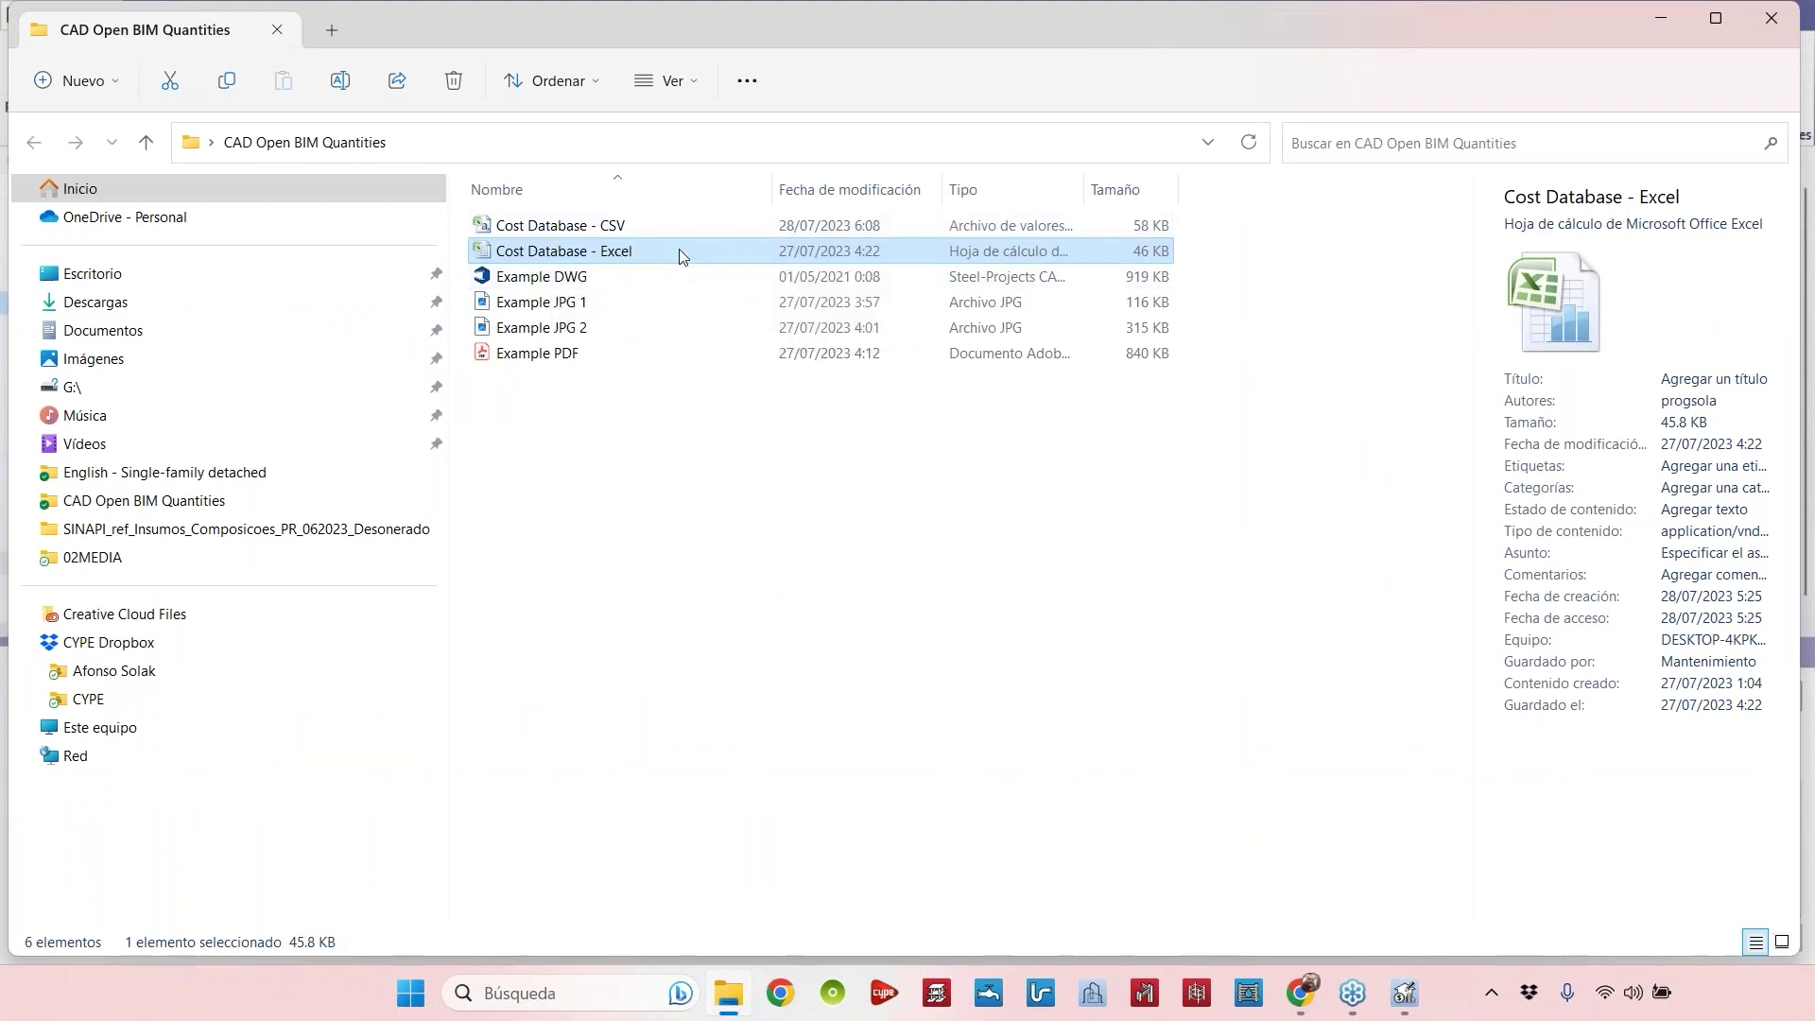
{"action": "left_click", "coordinate": [586, 228]}
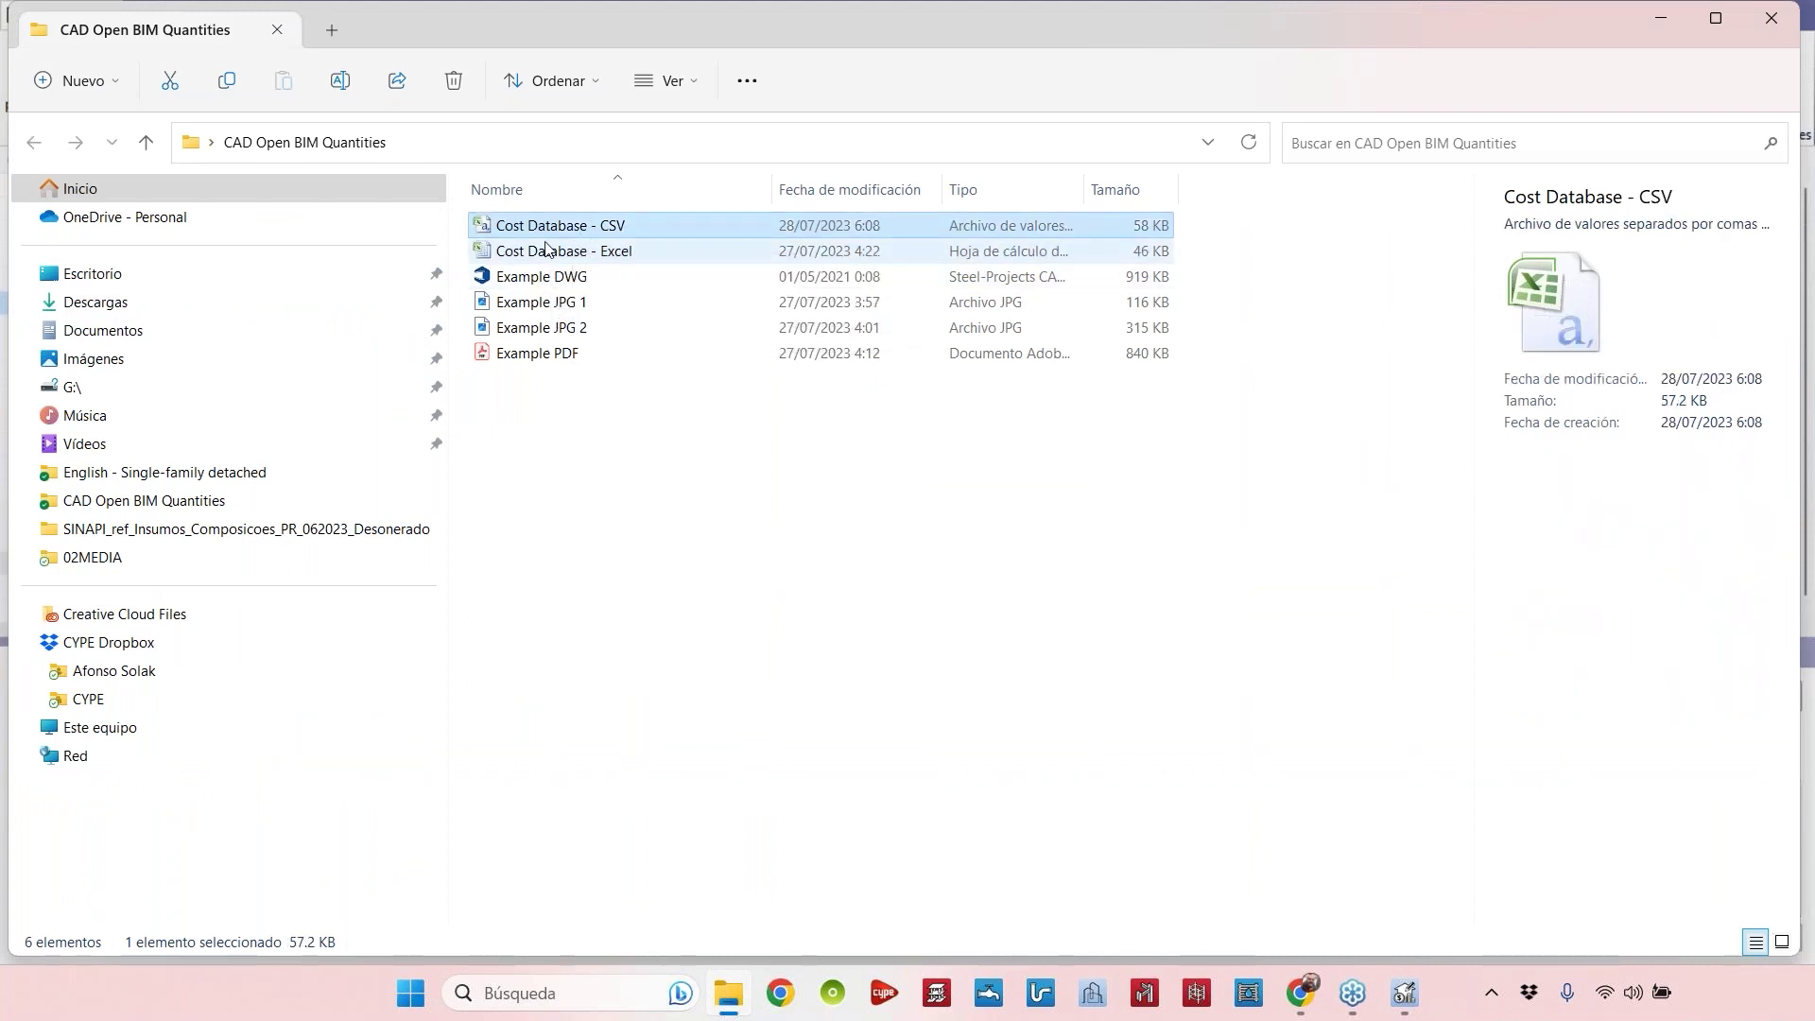
{"action": "left_click", "coordinate": [486, 256]}
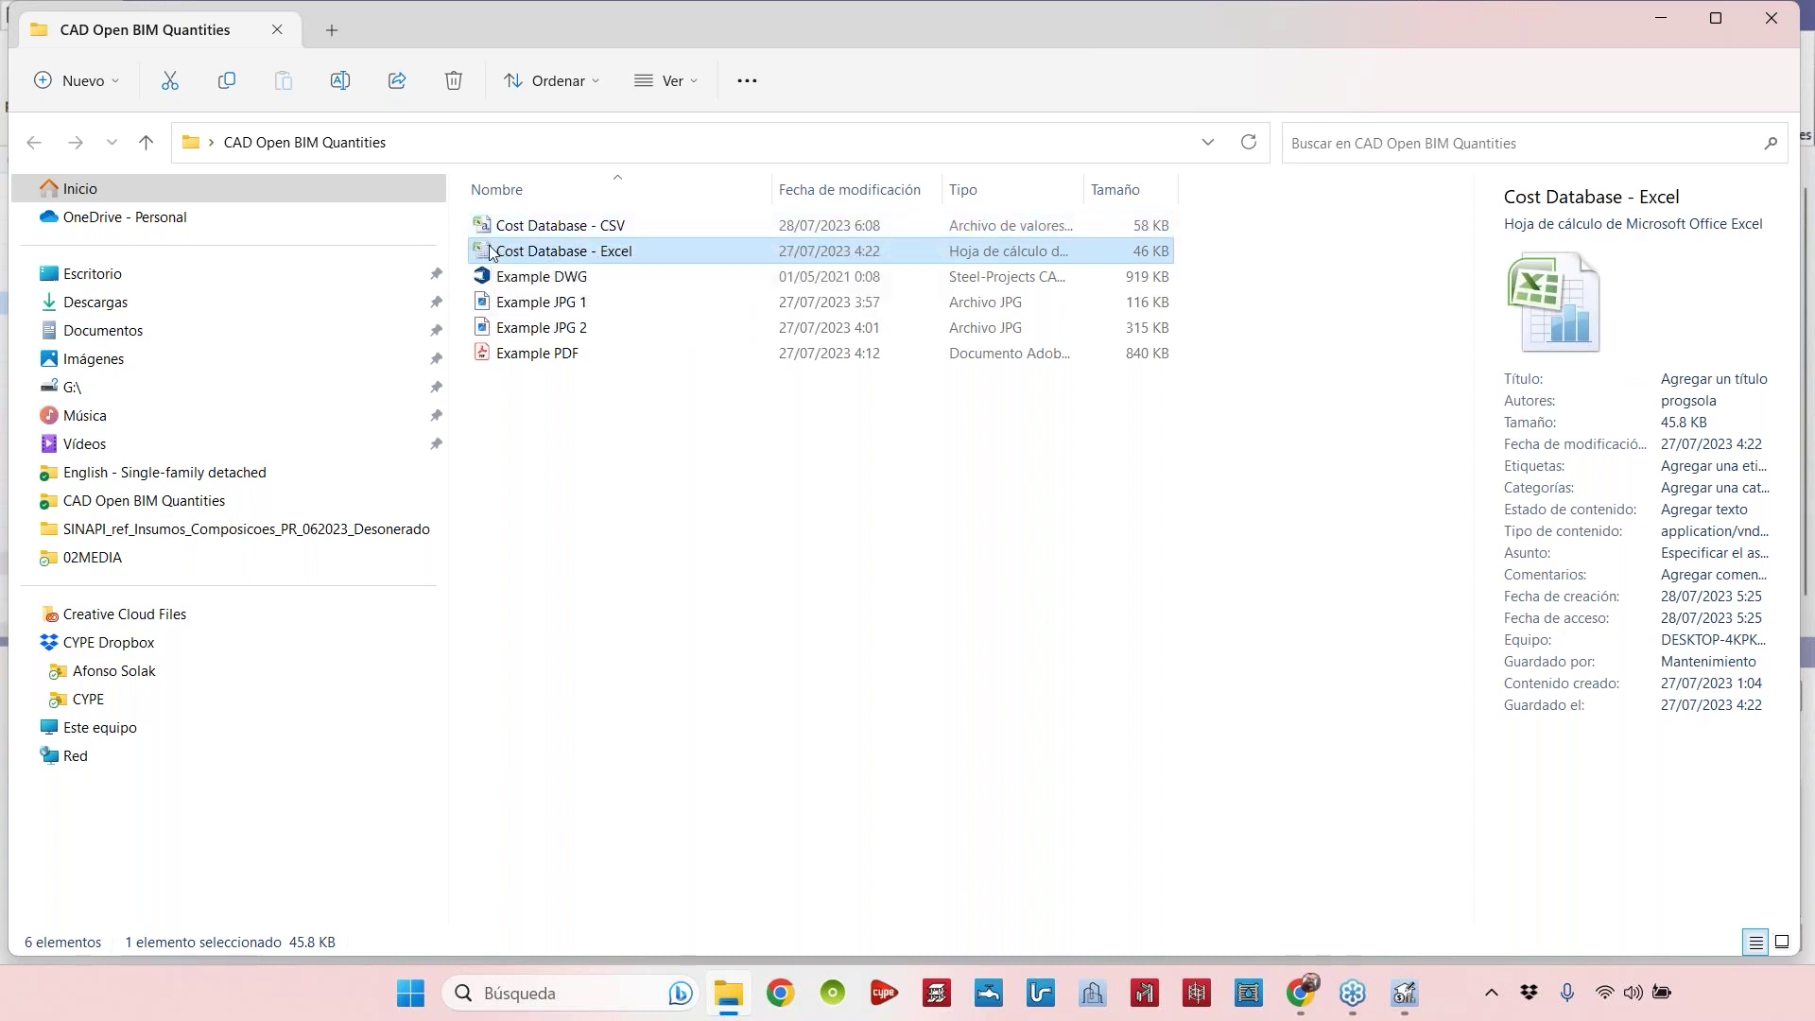
{"action": "left_click", "coordinate": [517, 231]}
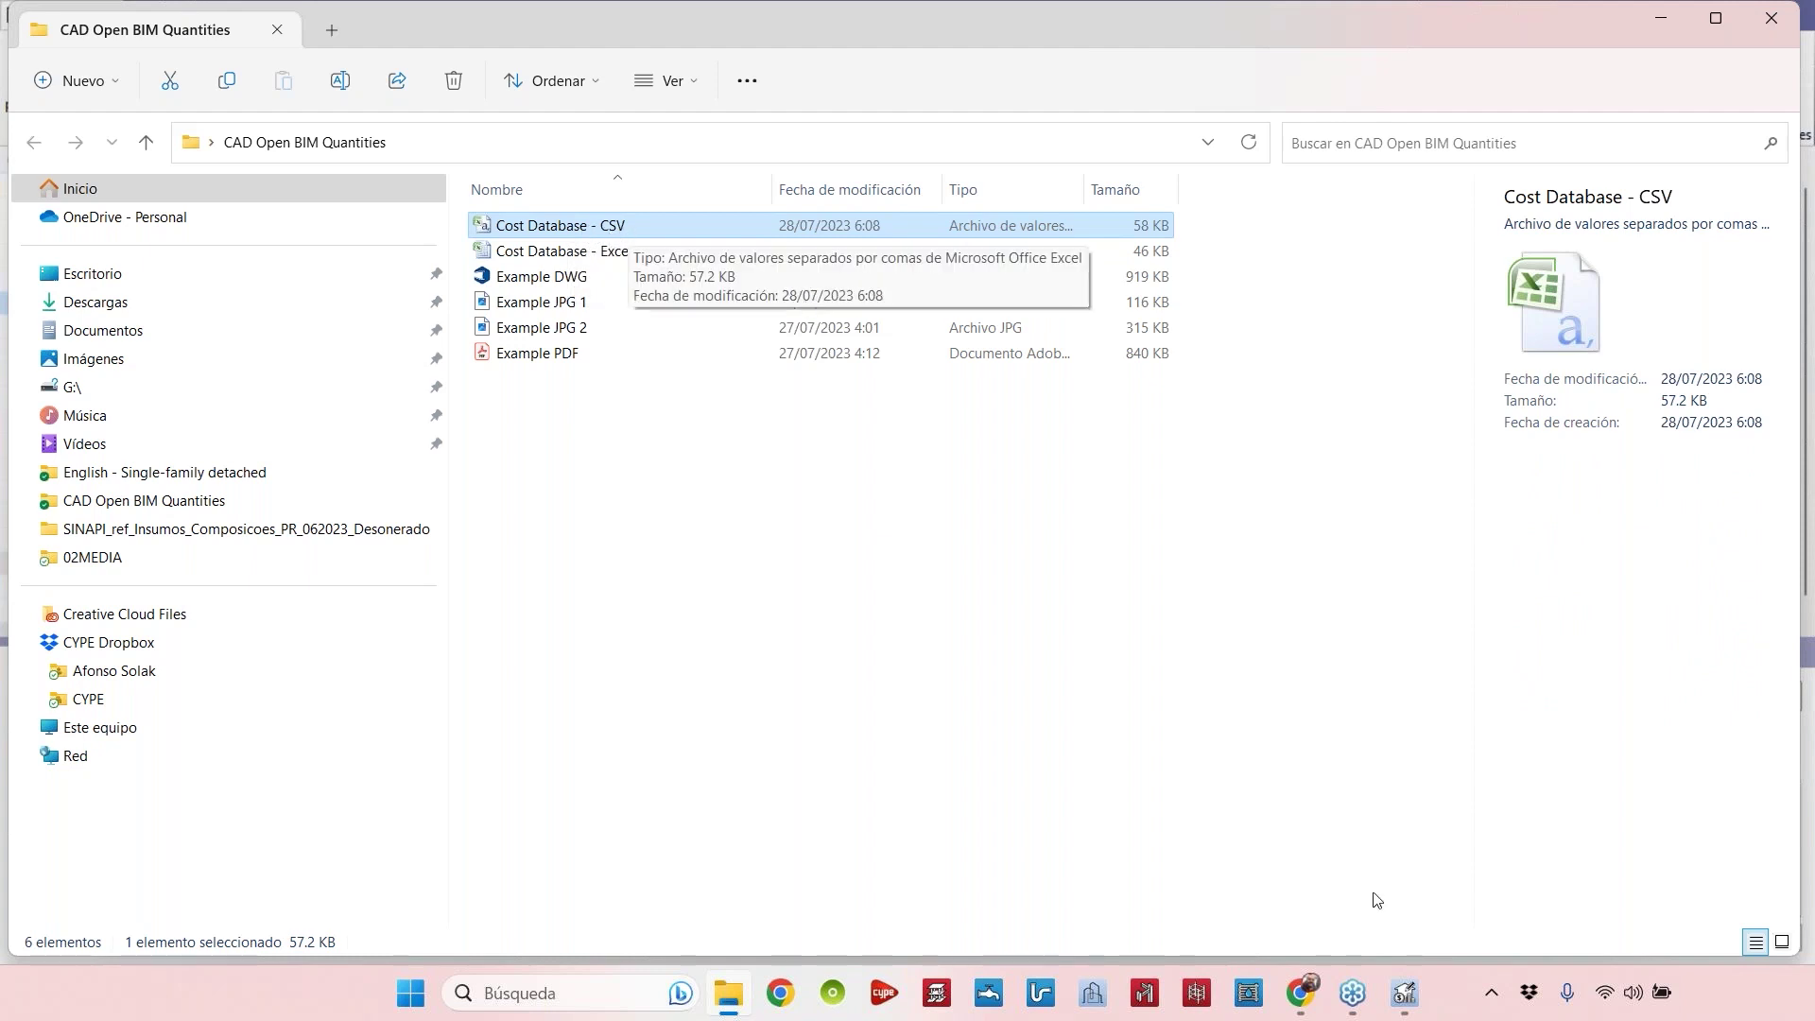
Switch to the Project database window and delete everything under Items and Resources.
{"action": "left_click", "coordinate": [1404, 993]}
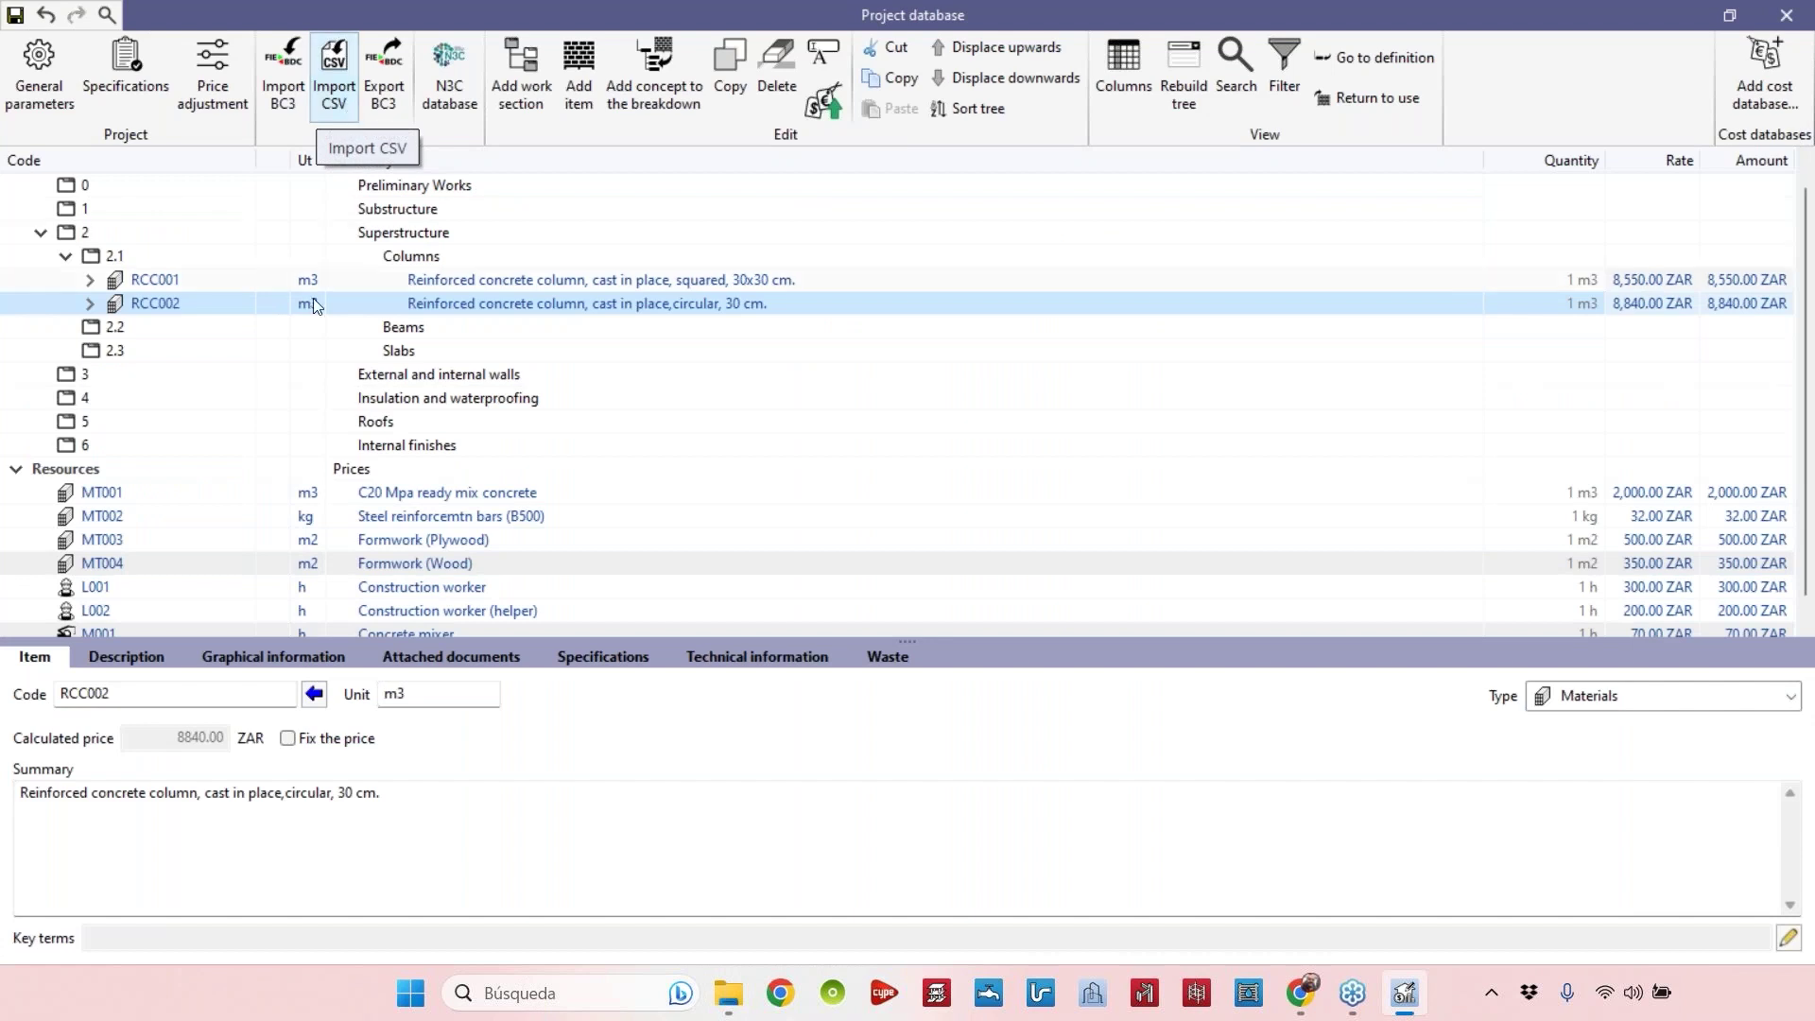
{"action": "left_click", "coordinate": [41, 234]}
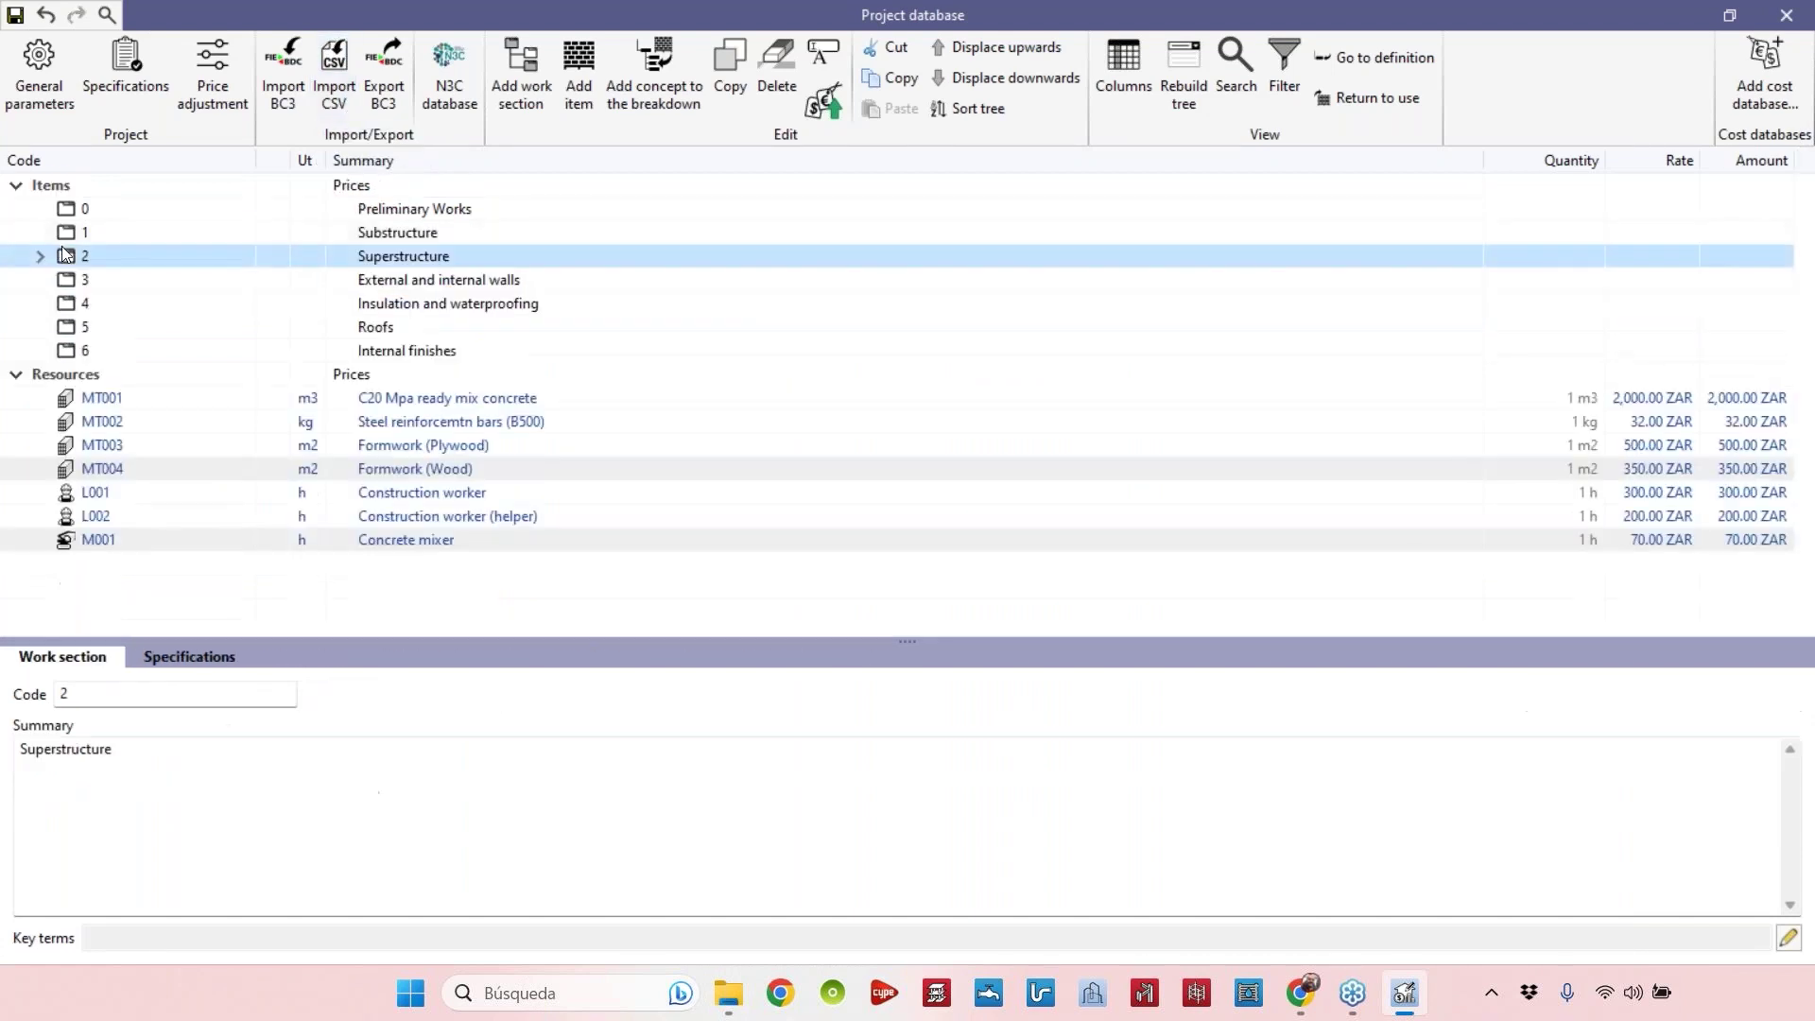
{"action": "left_click", "coordinate": [52, 185]}
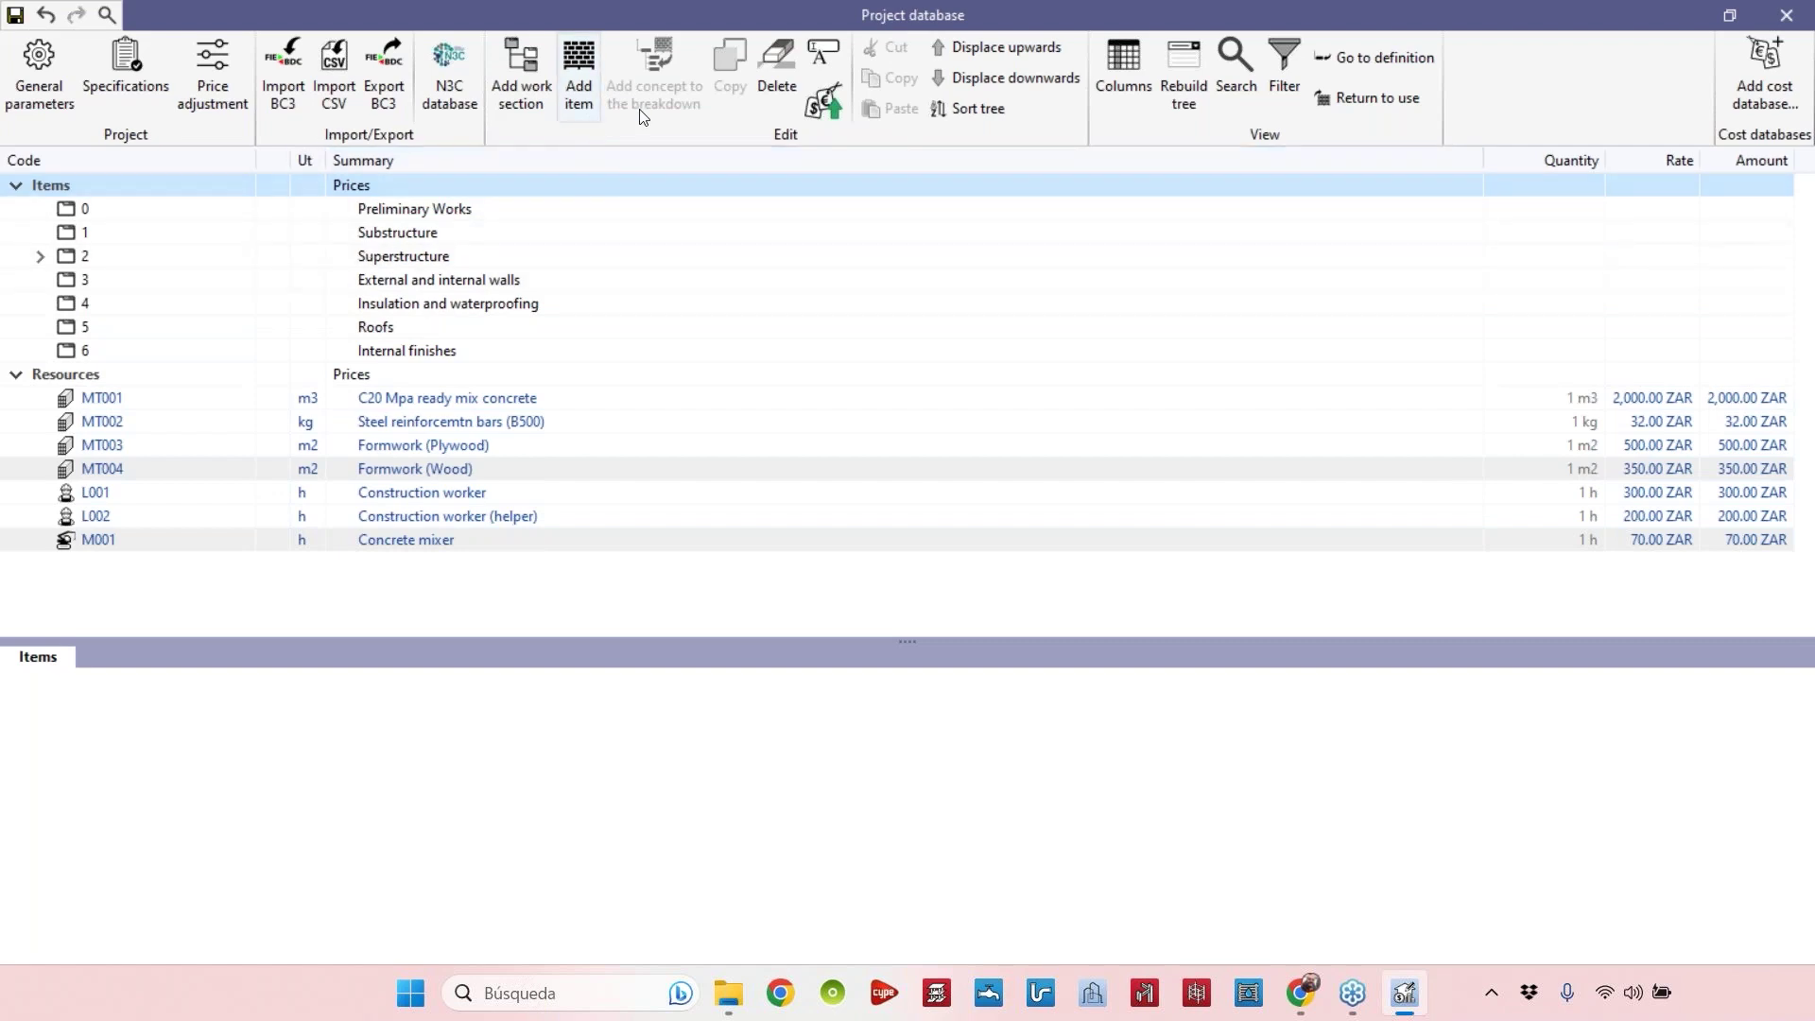
{"action": "left_click", "coordinate": [776, 80]}
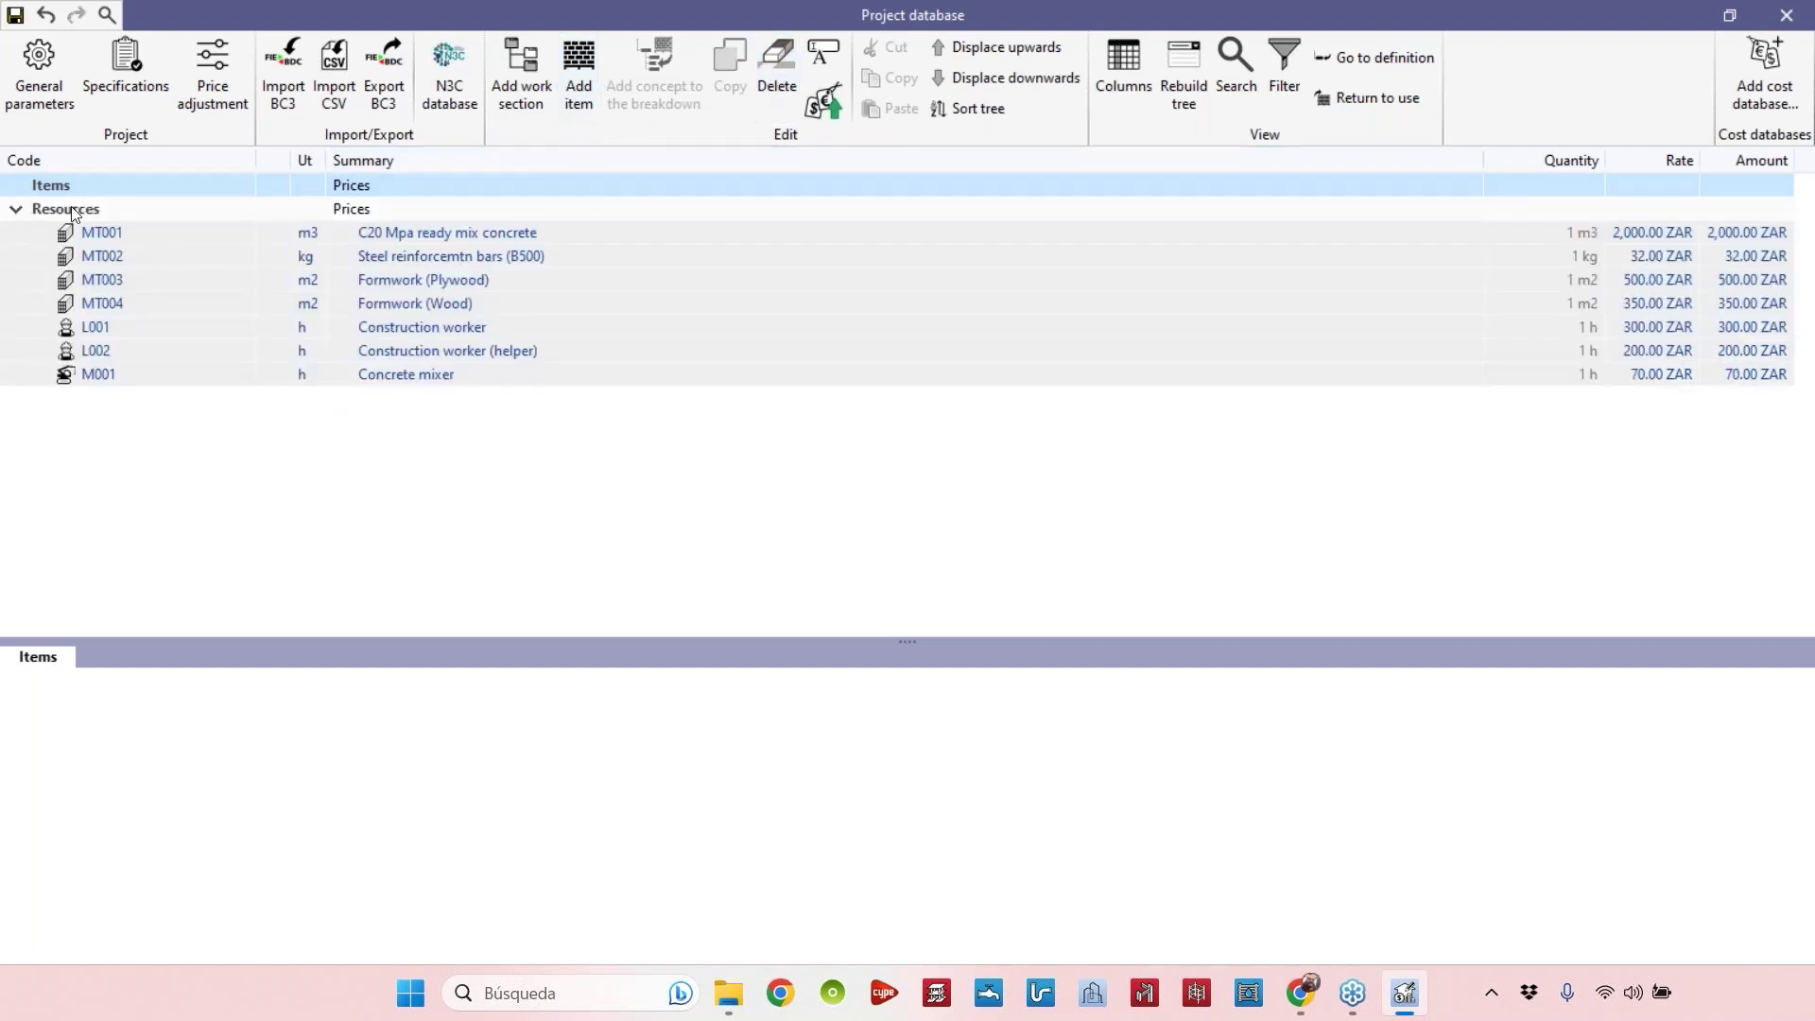
{"action": "left_click", "coordinate": [30, 214]}
{"action": "left_click", "coordinate": [776, 80]}
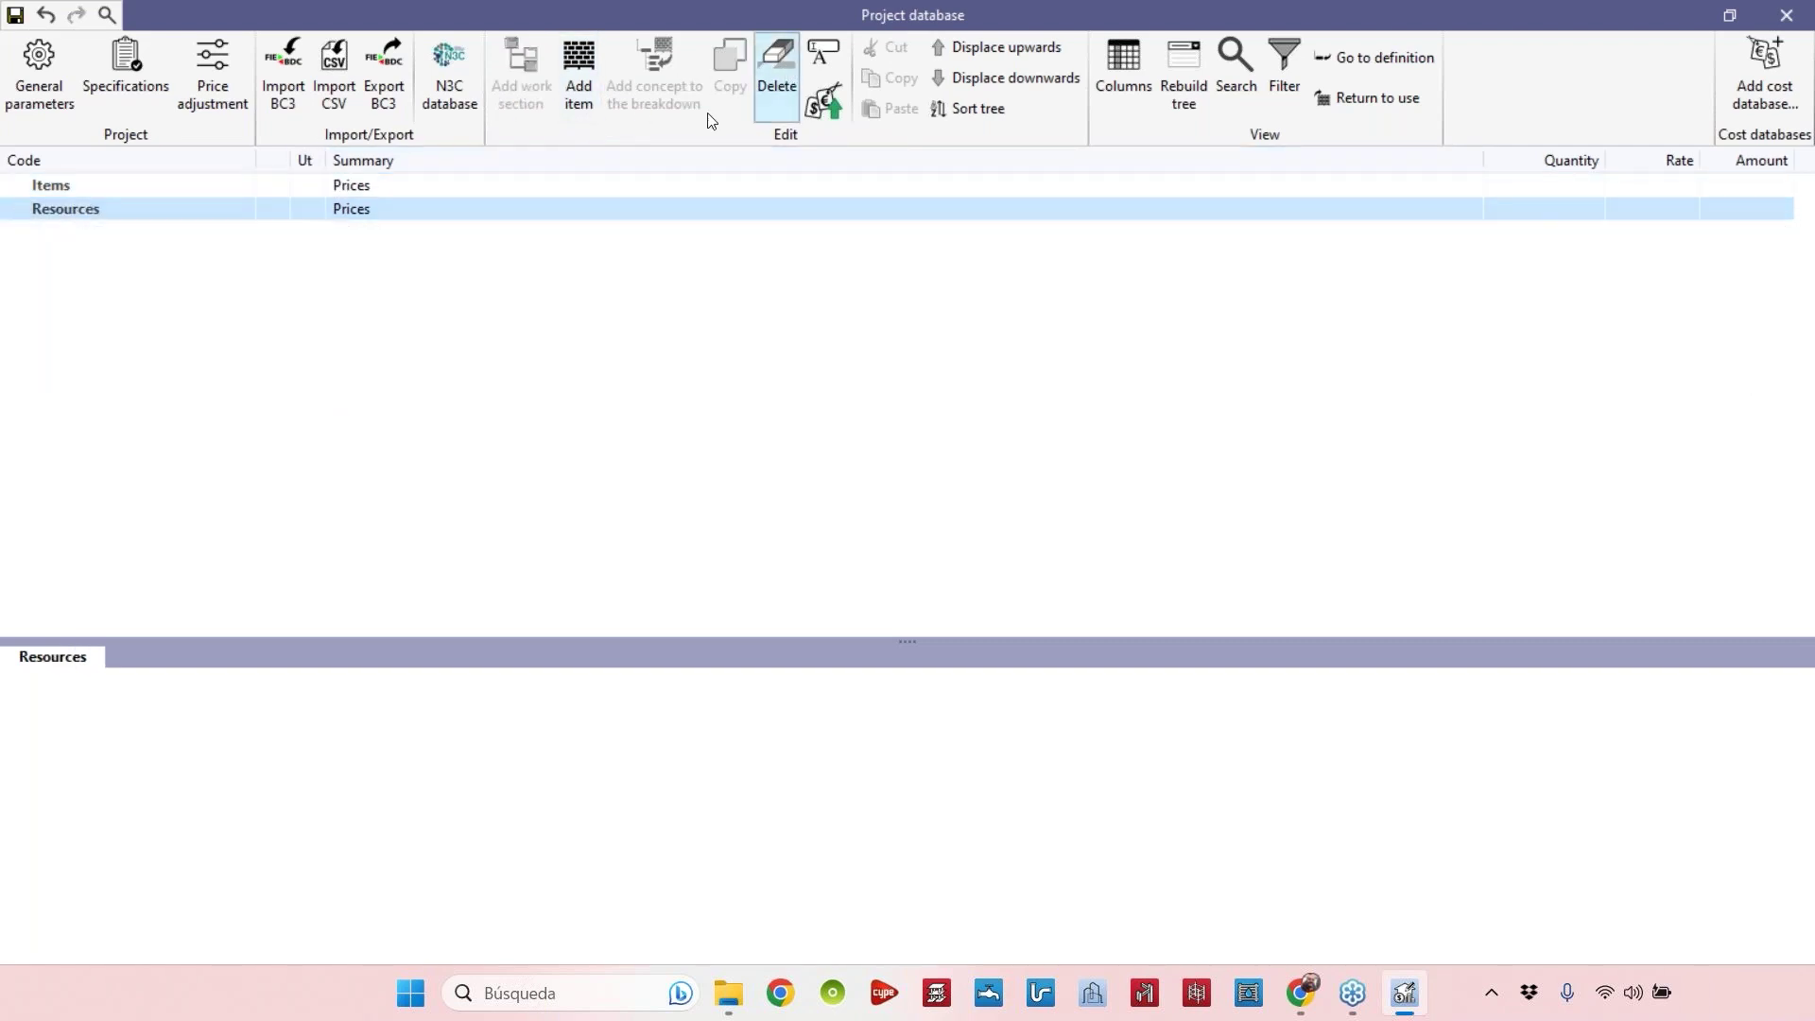
{"action": "key", "text": "Up"}
{"action": "key", "text": "Down"}
{"action": "key", "text": "Up"}
{"action": "left_click", "coordinate": [86, 218]}
{"action": "left_click", "coordinate": [62, 185]}
{"action": "left_click", "coordinate": [141, 212]}
{"action": "left_click", "coordinate": [99, 186]}
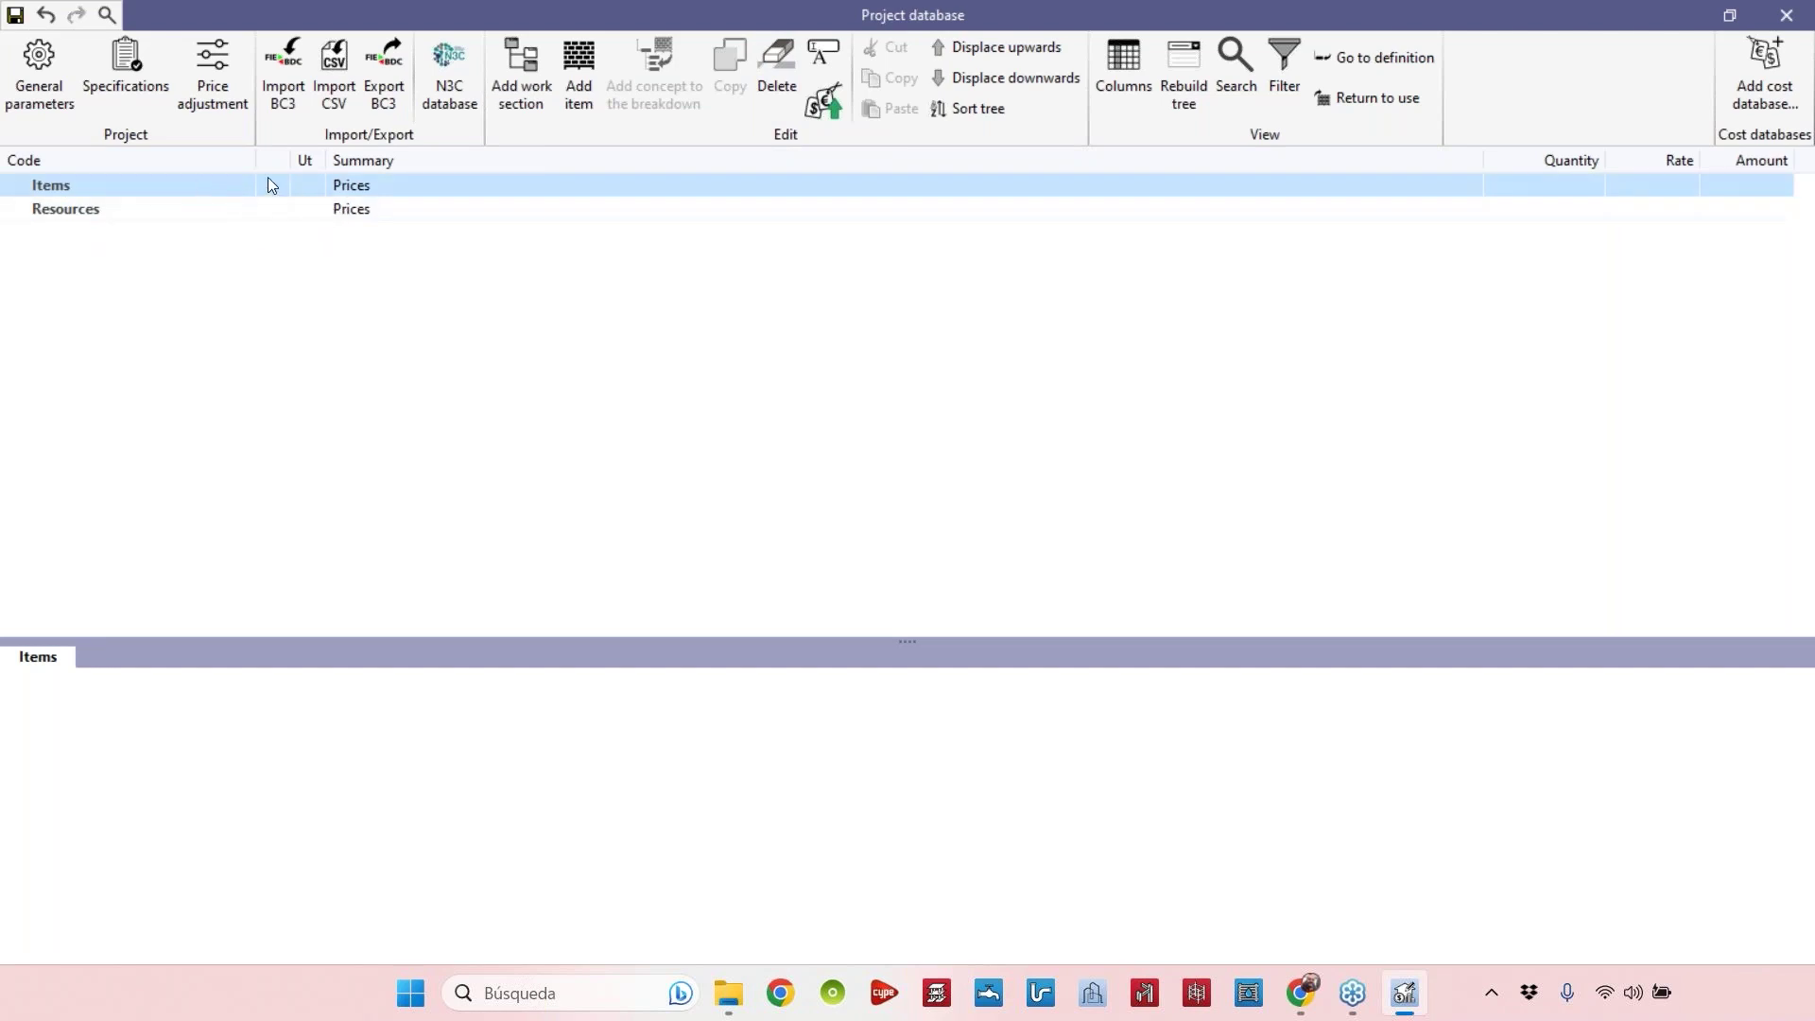
Start a CSV import and load the Cost Database - CSV file from the CAD Open BIM Quantities folder.
{"action": "left_click", "coordinate": [333, 71]}
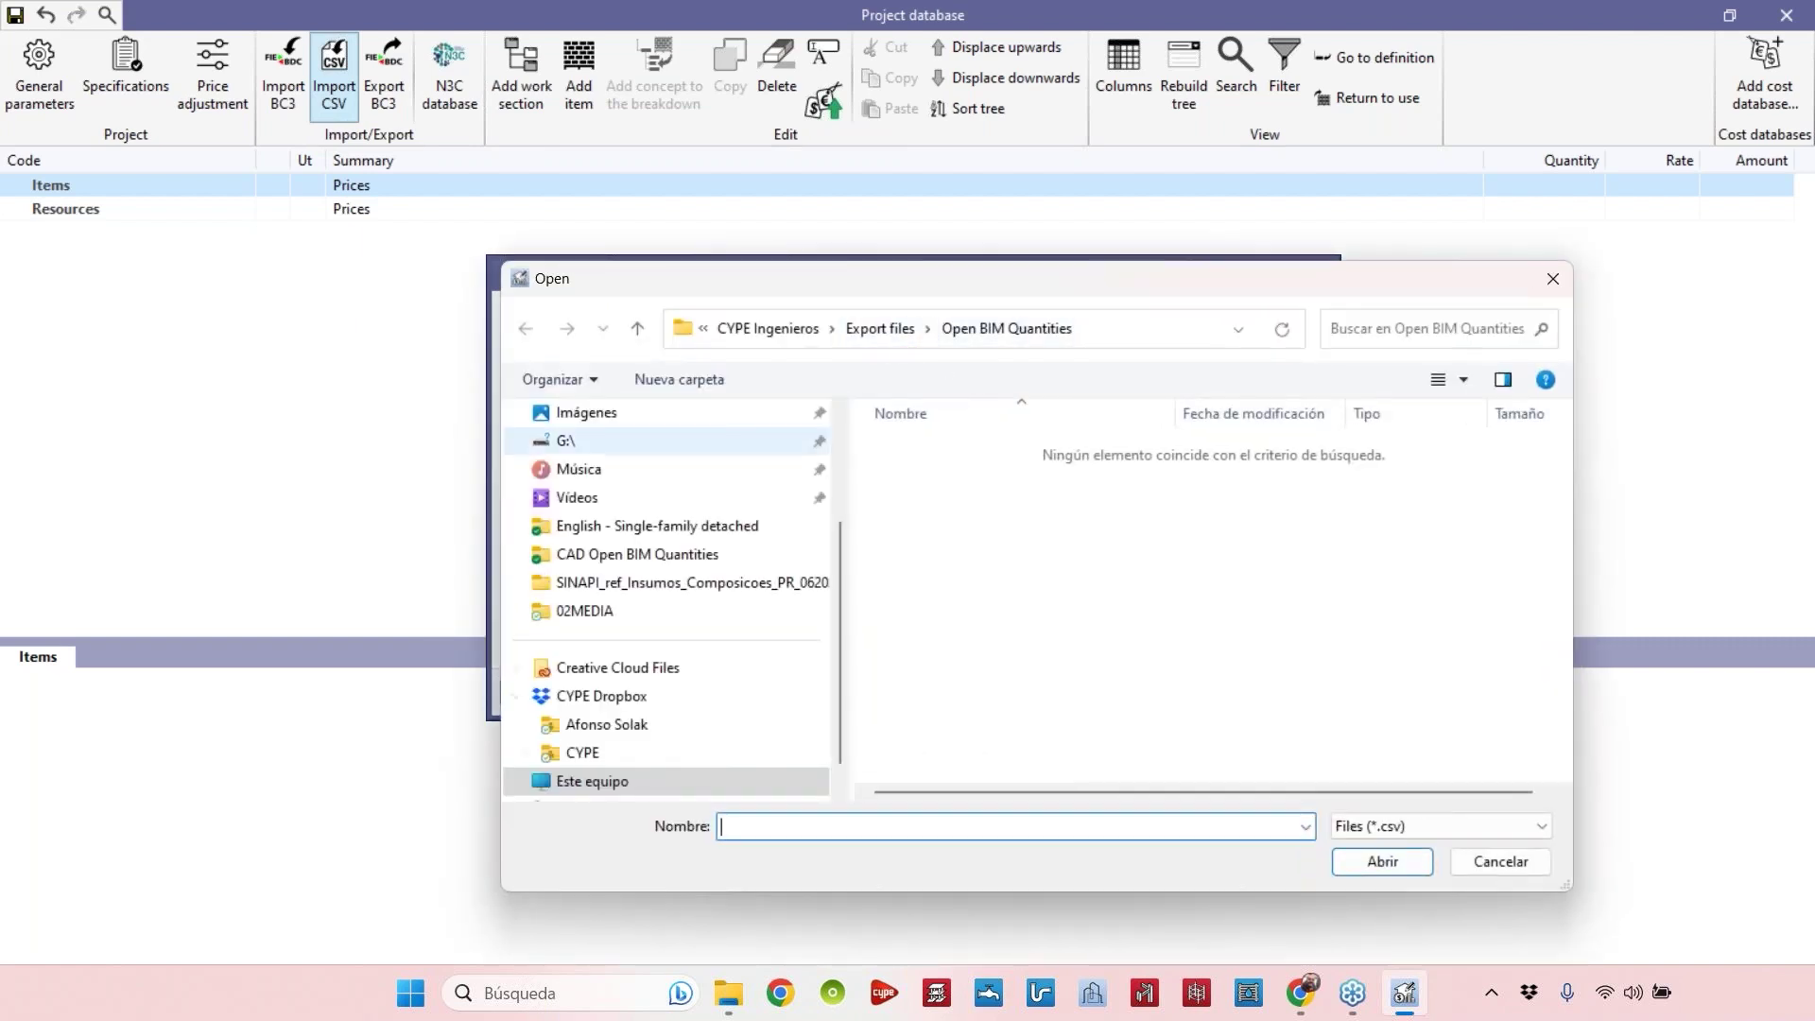
{"action": "left_click", "coordinate": [629, 564]}
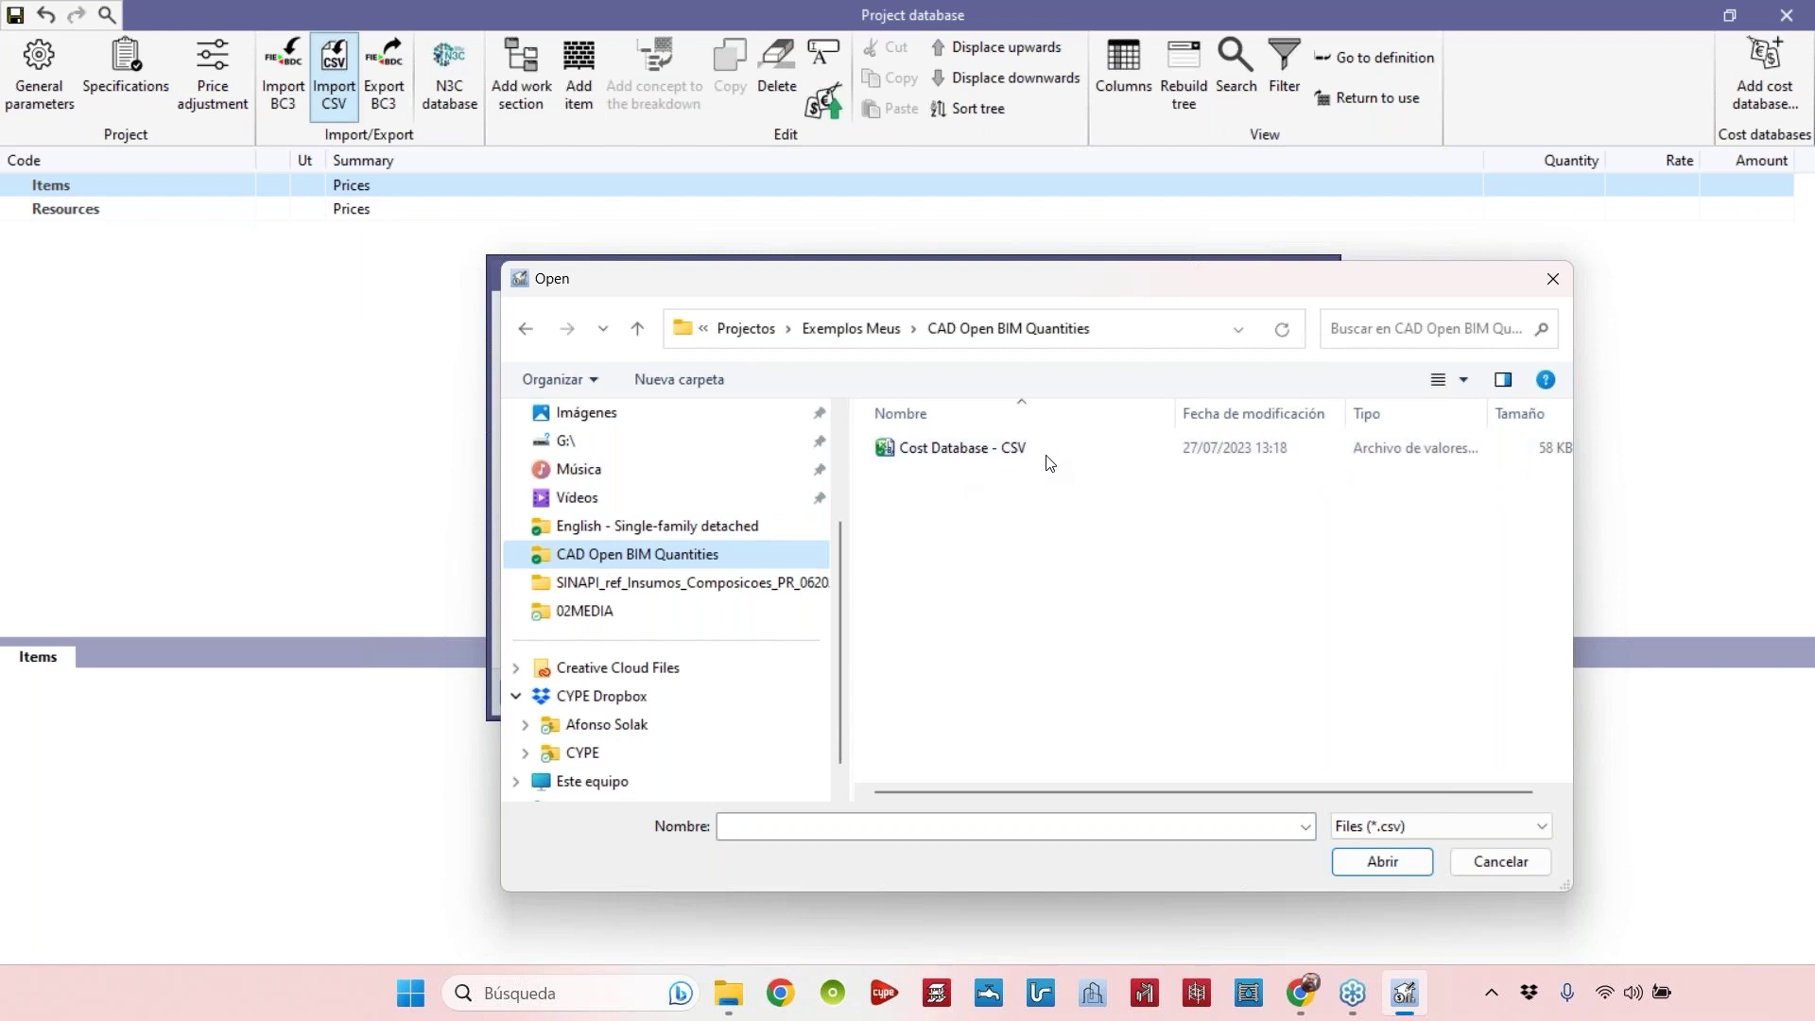
{"action": "left_click", "coordinate": [1438, 826]}
{"action": "left_click", "coordinate": [1444, 836]}
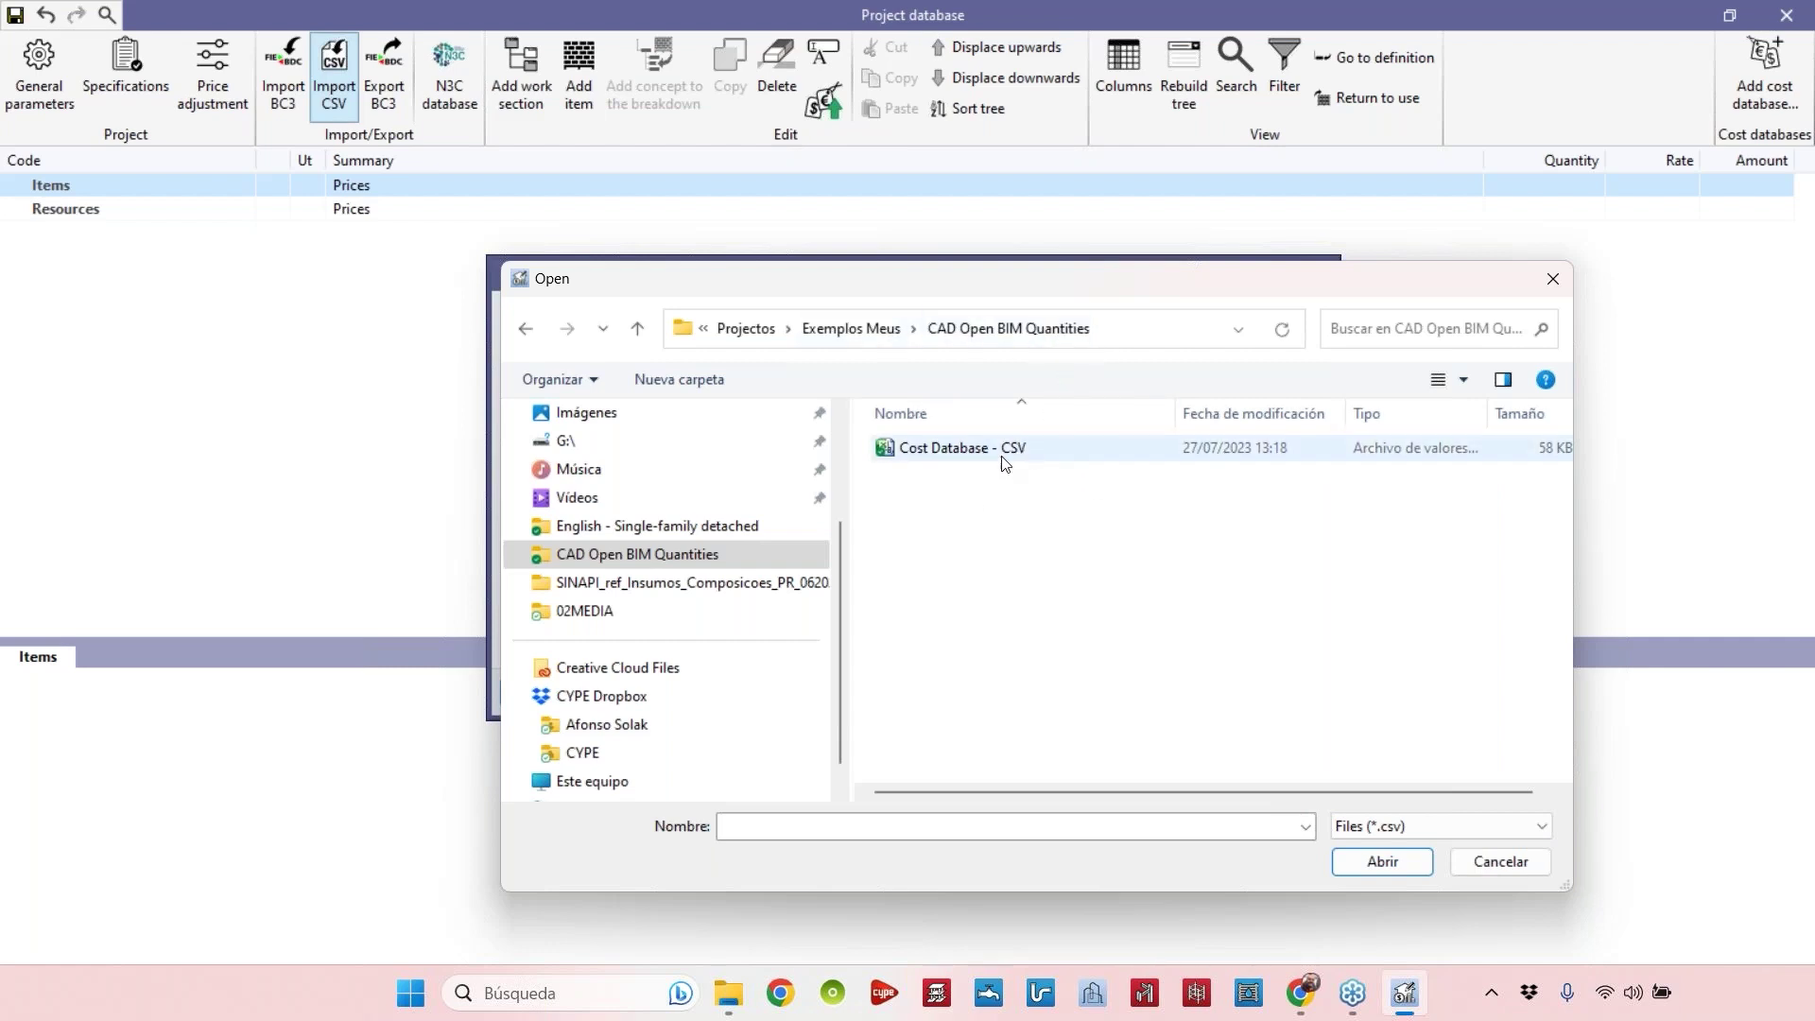
{"action": "left_click", "coordinate": [1442, 828]}
{"action": "left_click", "coordinate": [1442, 828]}
{"action": "left_click", "coordinate": [960, 448]}
{"action": "left_click", "coordinate": [1364, 857]}
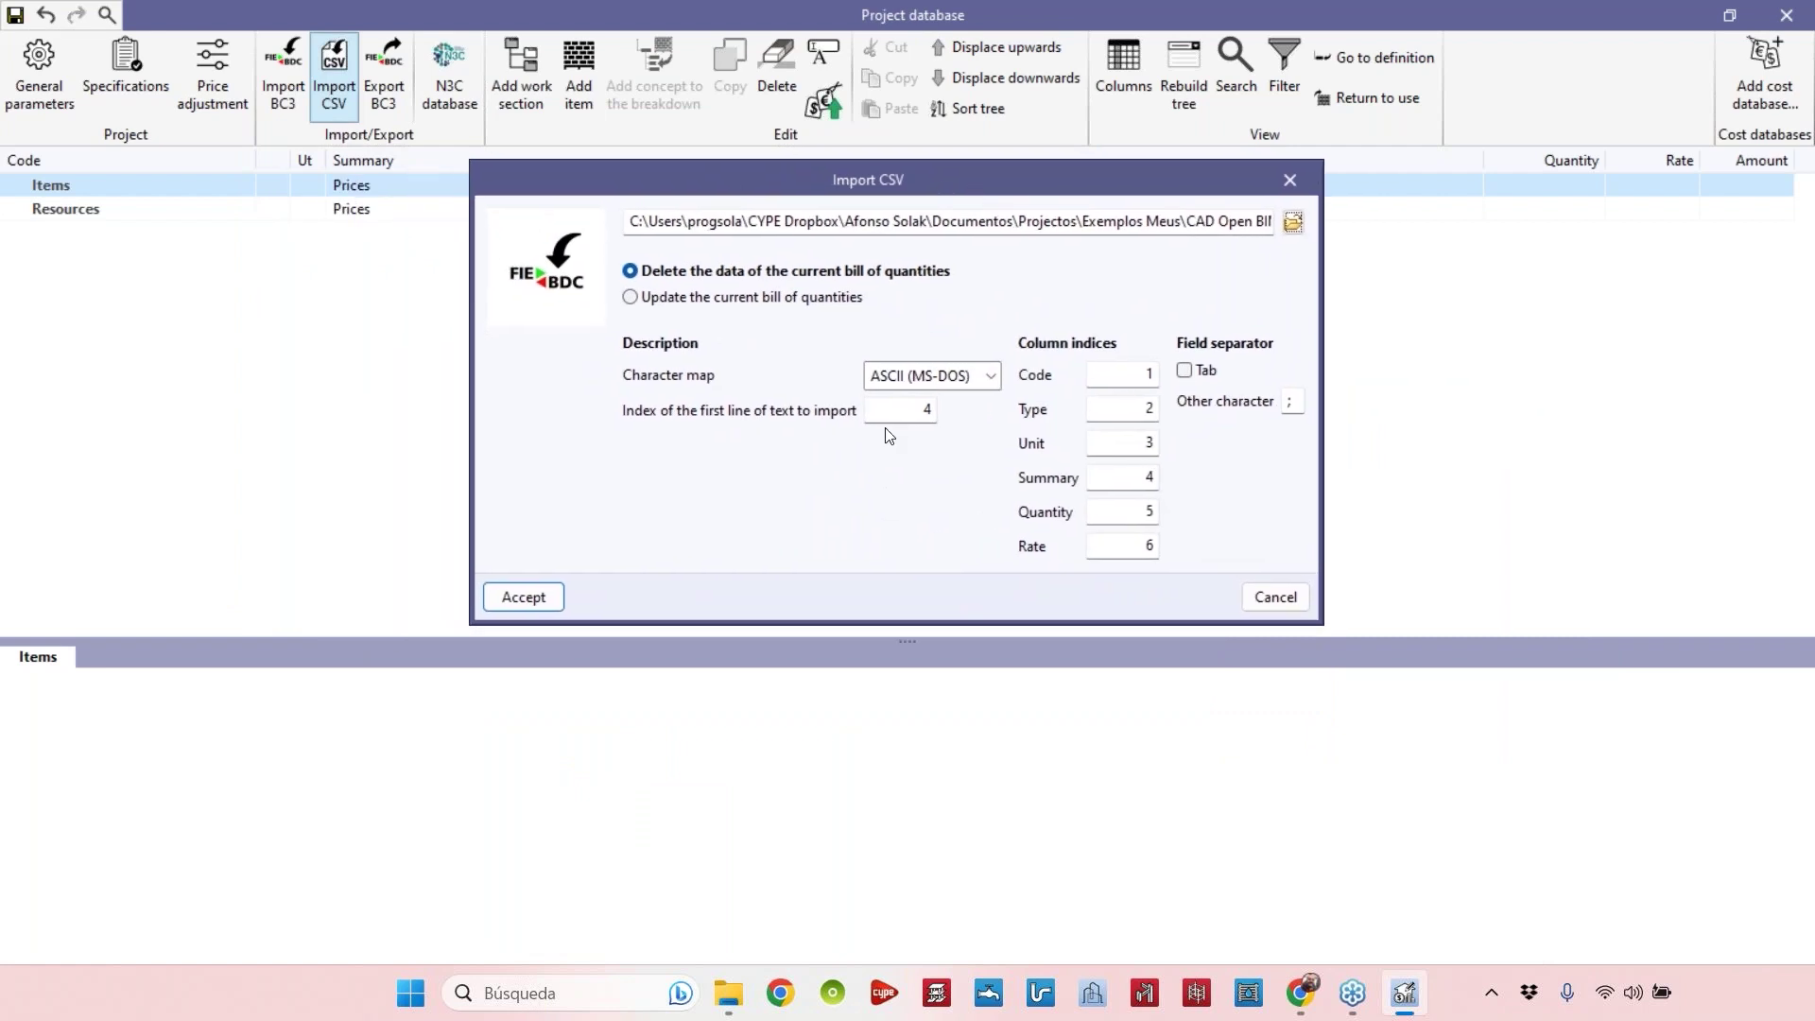
Open the Cost Database - Excel workbook from its folder and go to the beginning of the sheet.
{"action": "mouse_move", "coordinate": [720, 988]}
{"action": "left_click", "coordinate": [734, 893]}
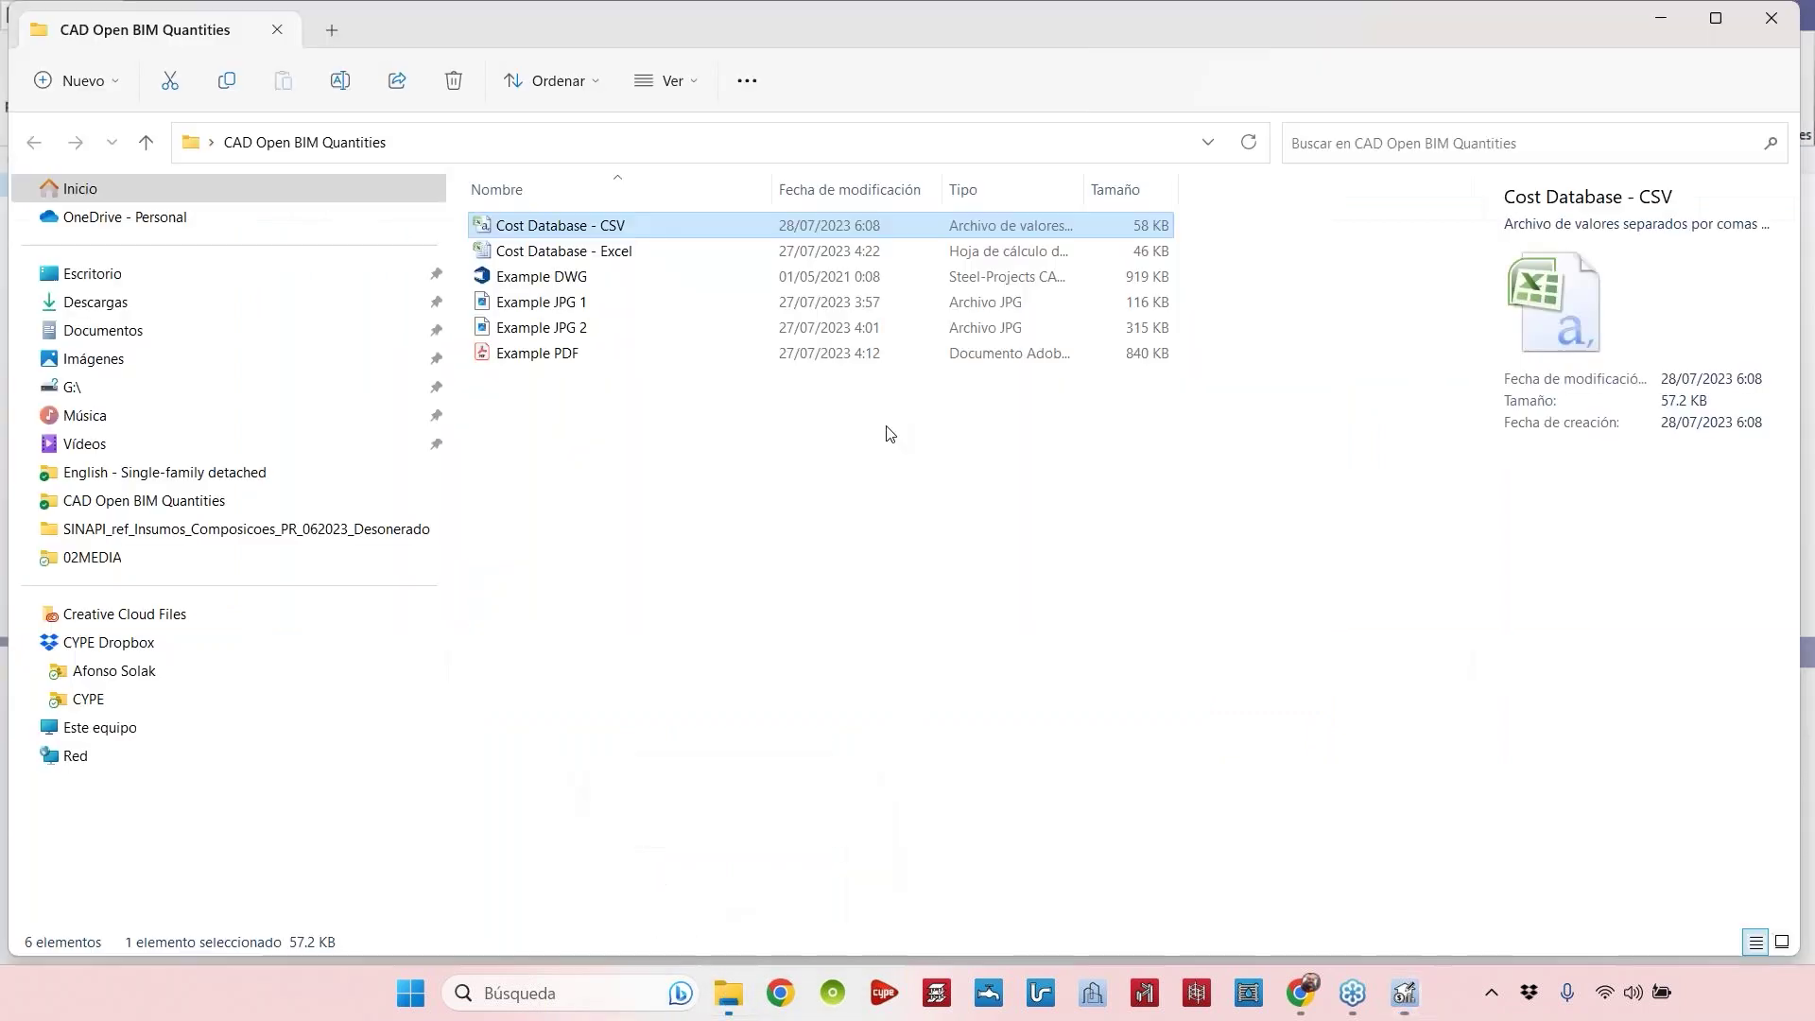
{"action": "left_click", "coordinate": [586, 253]}
{"action": "double_click", "coordinate": [583, 252]}
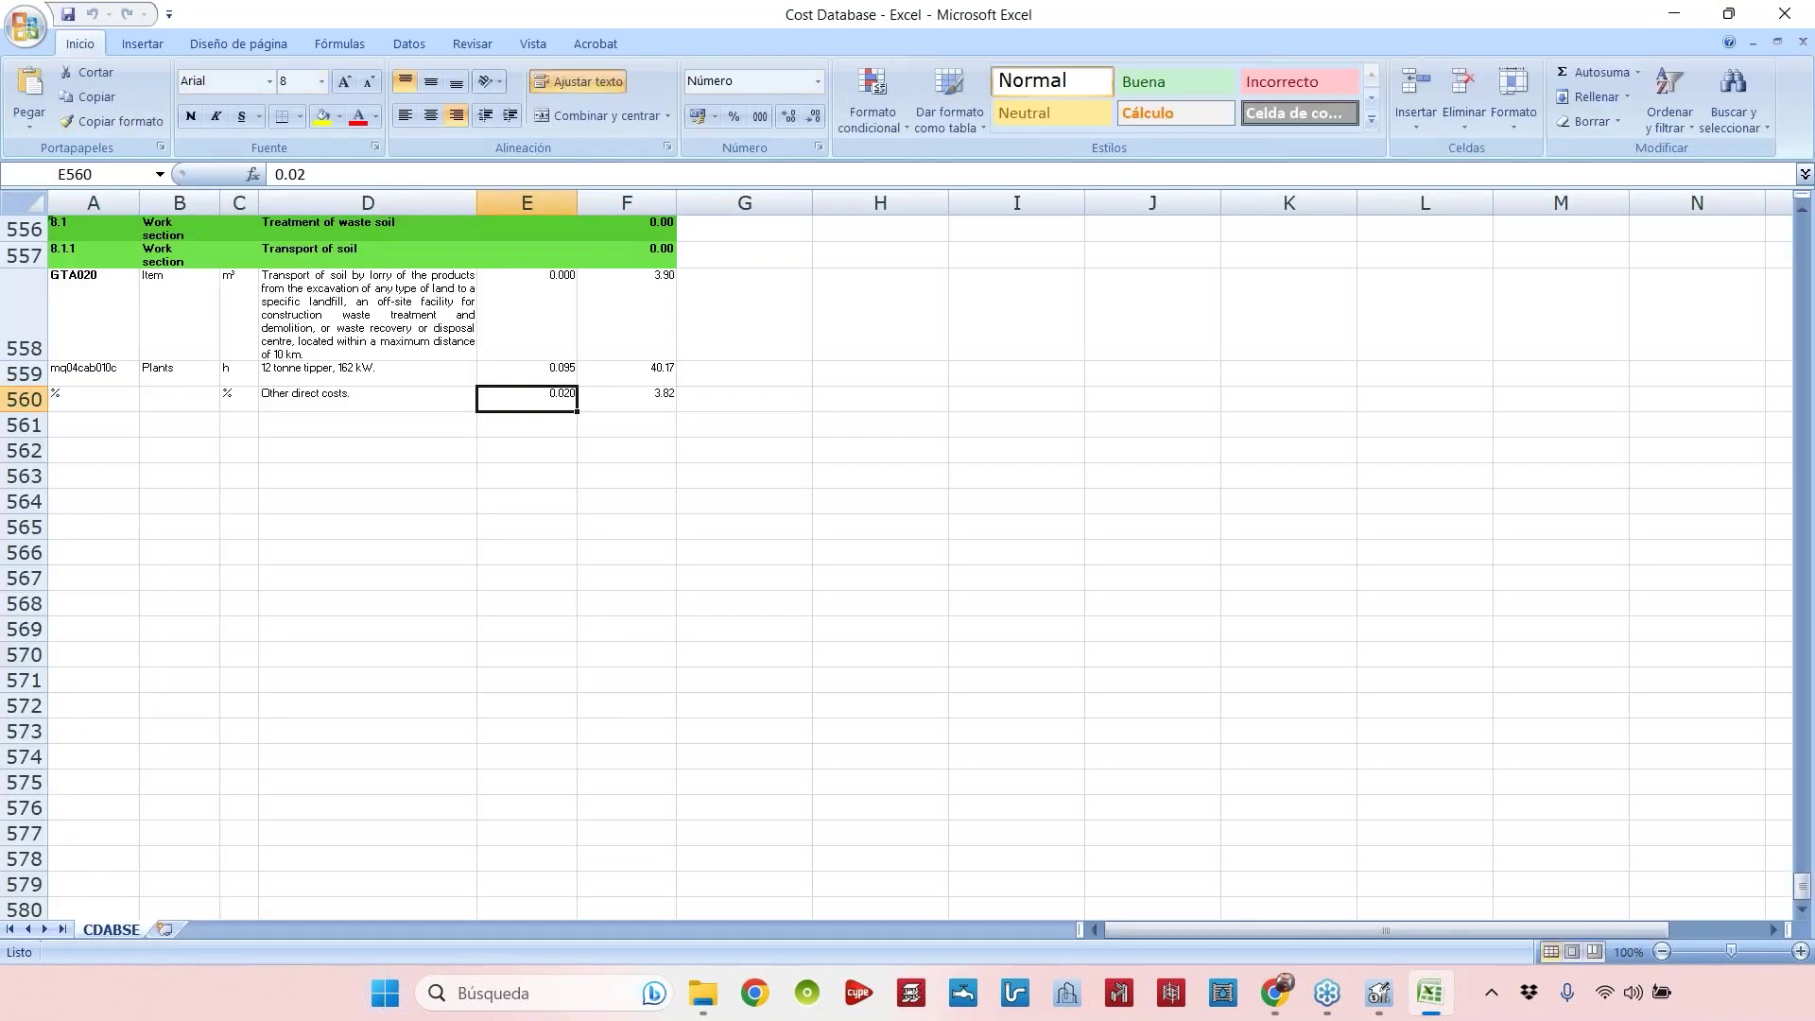
{"action": "scroll", "coordinate": [1755, 615], "scroll_direction": "up", "scroll_amount": 12}
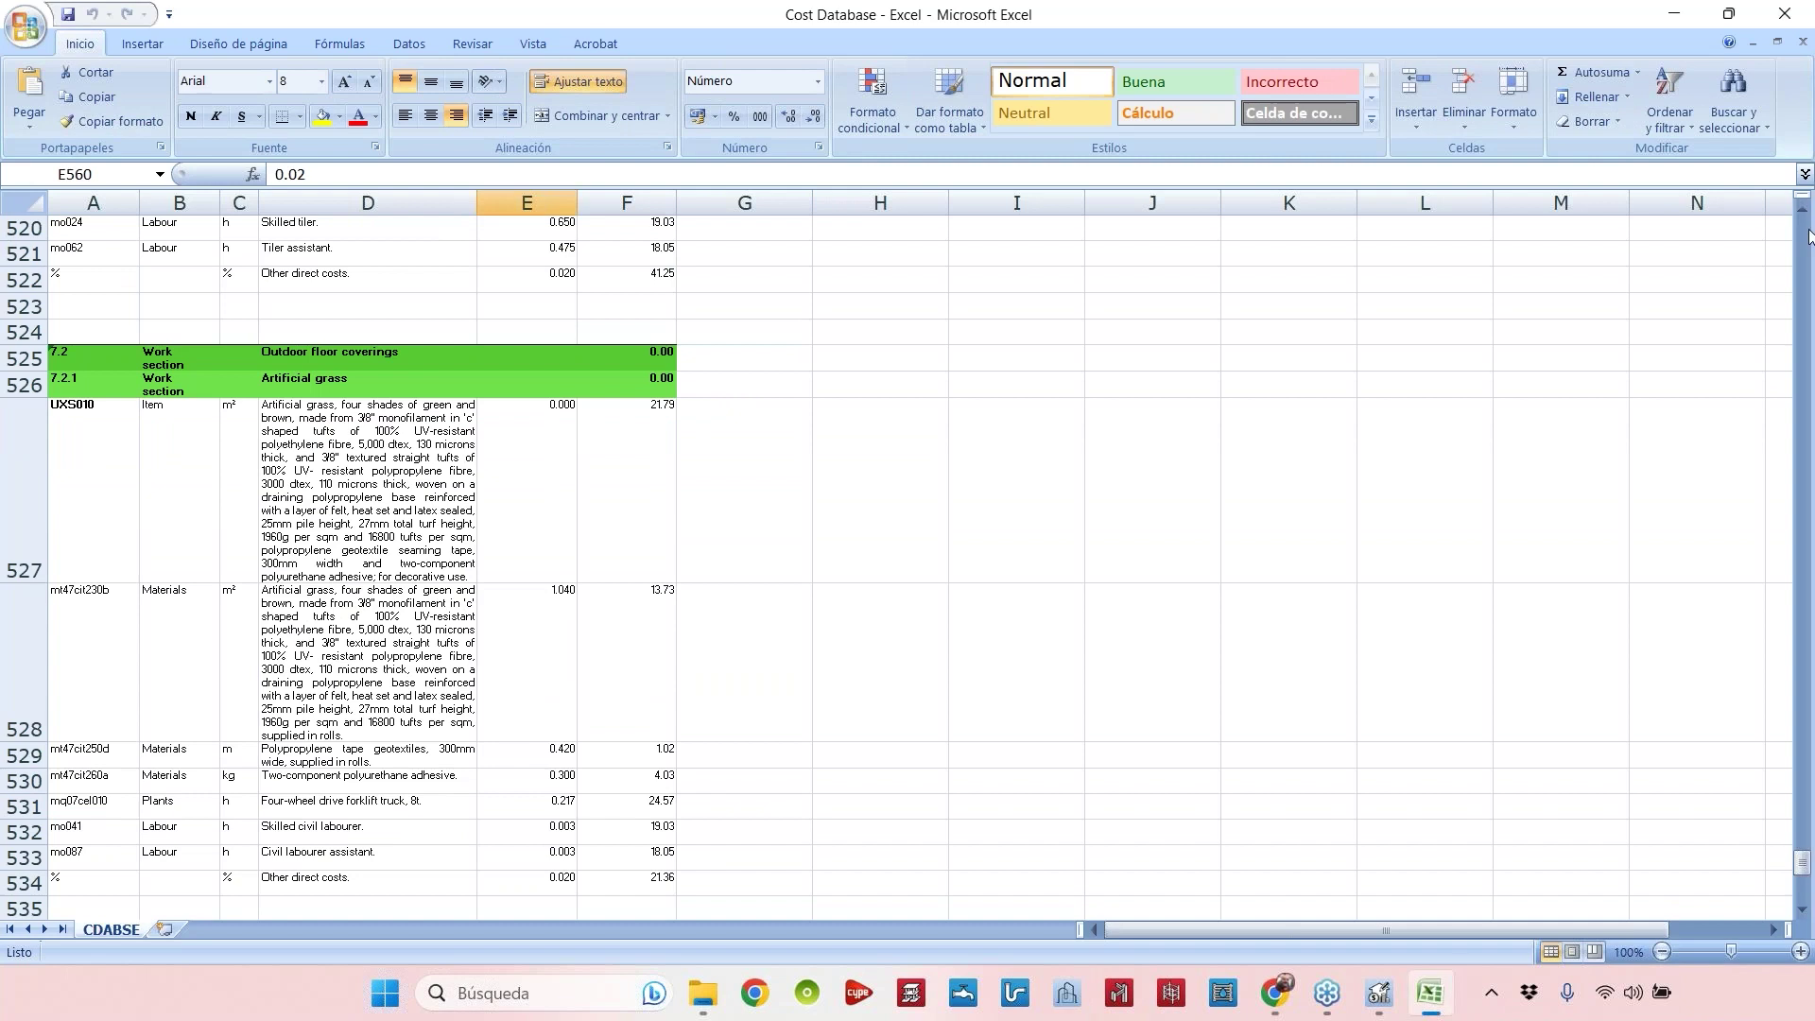
{"action": "left_click_drag", "start_coordinate": [1803, 863], "coordinate": [1798, 304]}
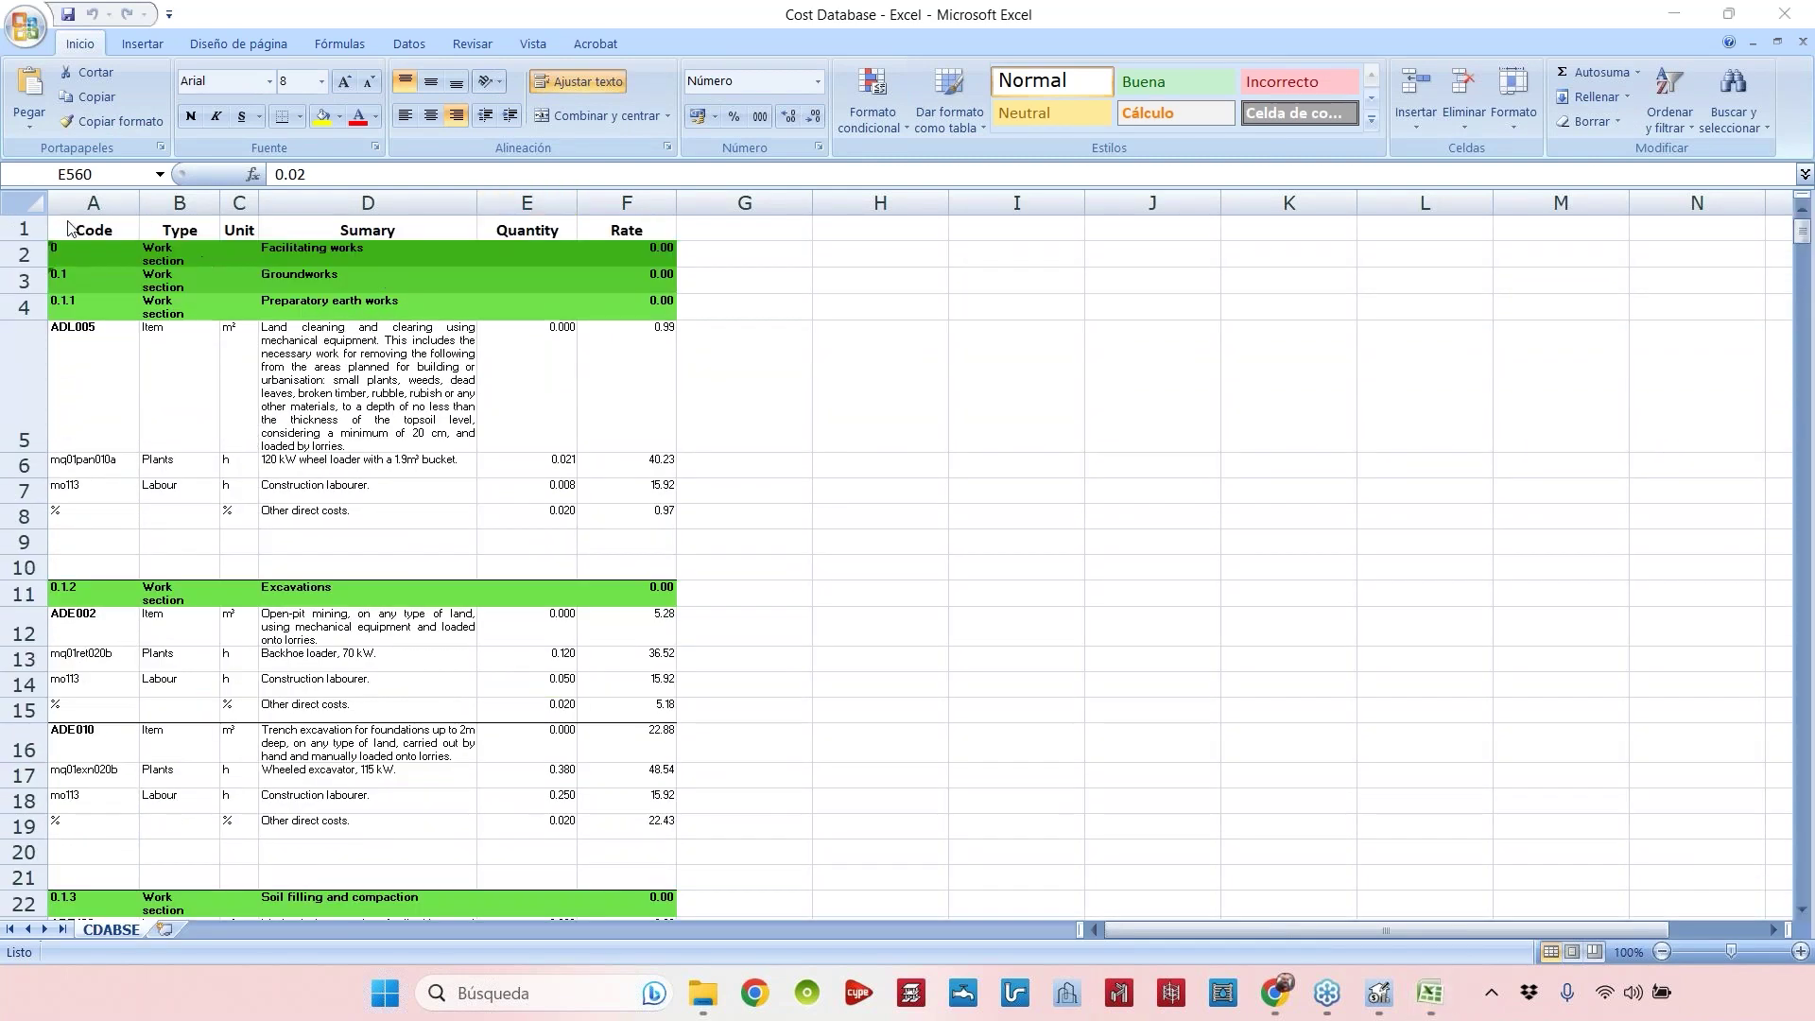
Check the order of the sheet's columns A to F, from Code to Rate, against the import's column indices.
{"action": "left_click", "coordinate": [114, 203]}
{"action": "left_click", "coordinate": [180, 203]}
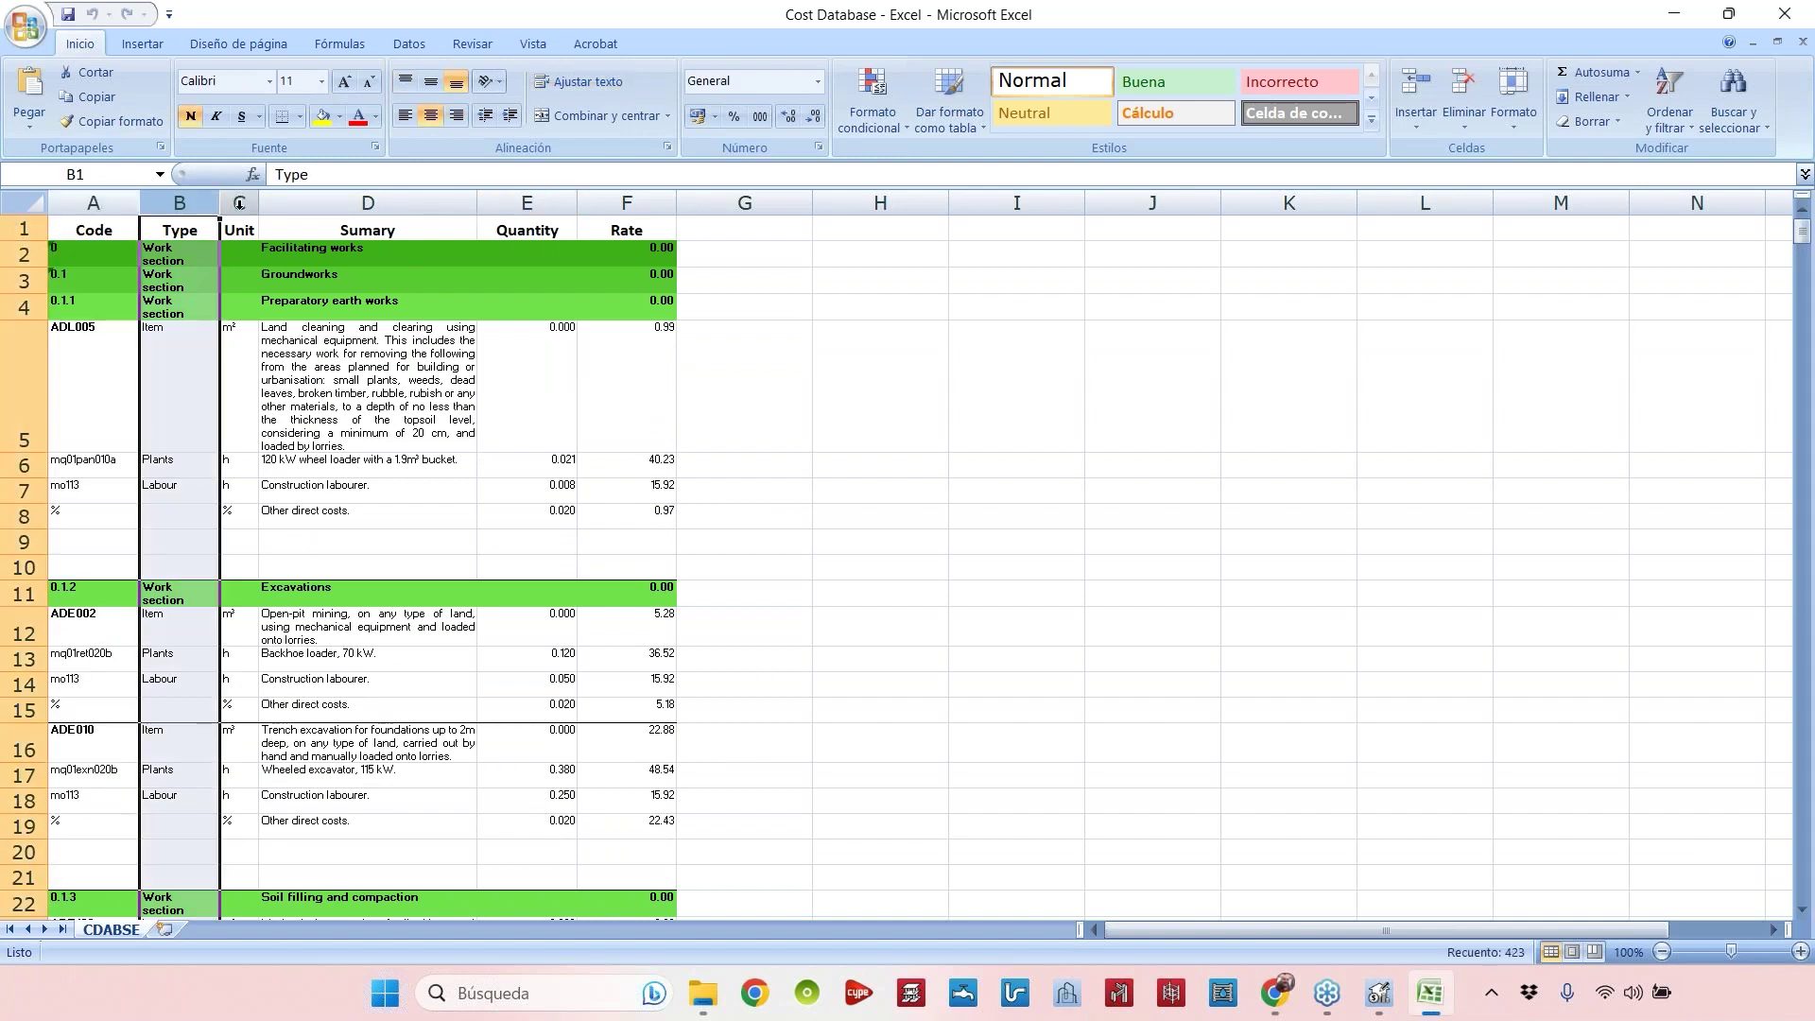
{"action": "left_click", "coordinate": [239, 202]}
{"action": "left_click", "coordinate": [326, 195]}
{"action": "left_click", "coordinate": [527, 202]}
{"action": "left_click", "coordinate": [627, 202]}
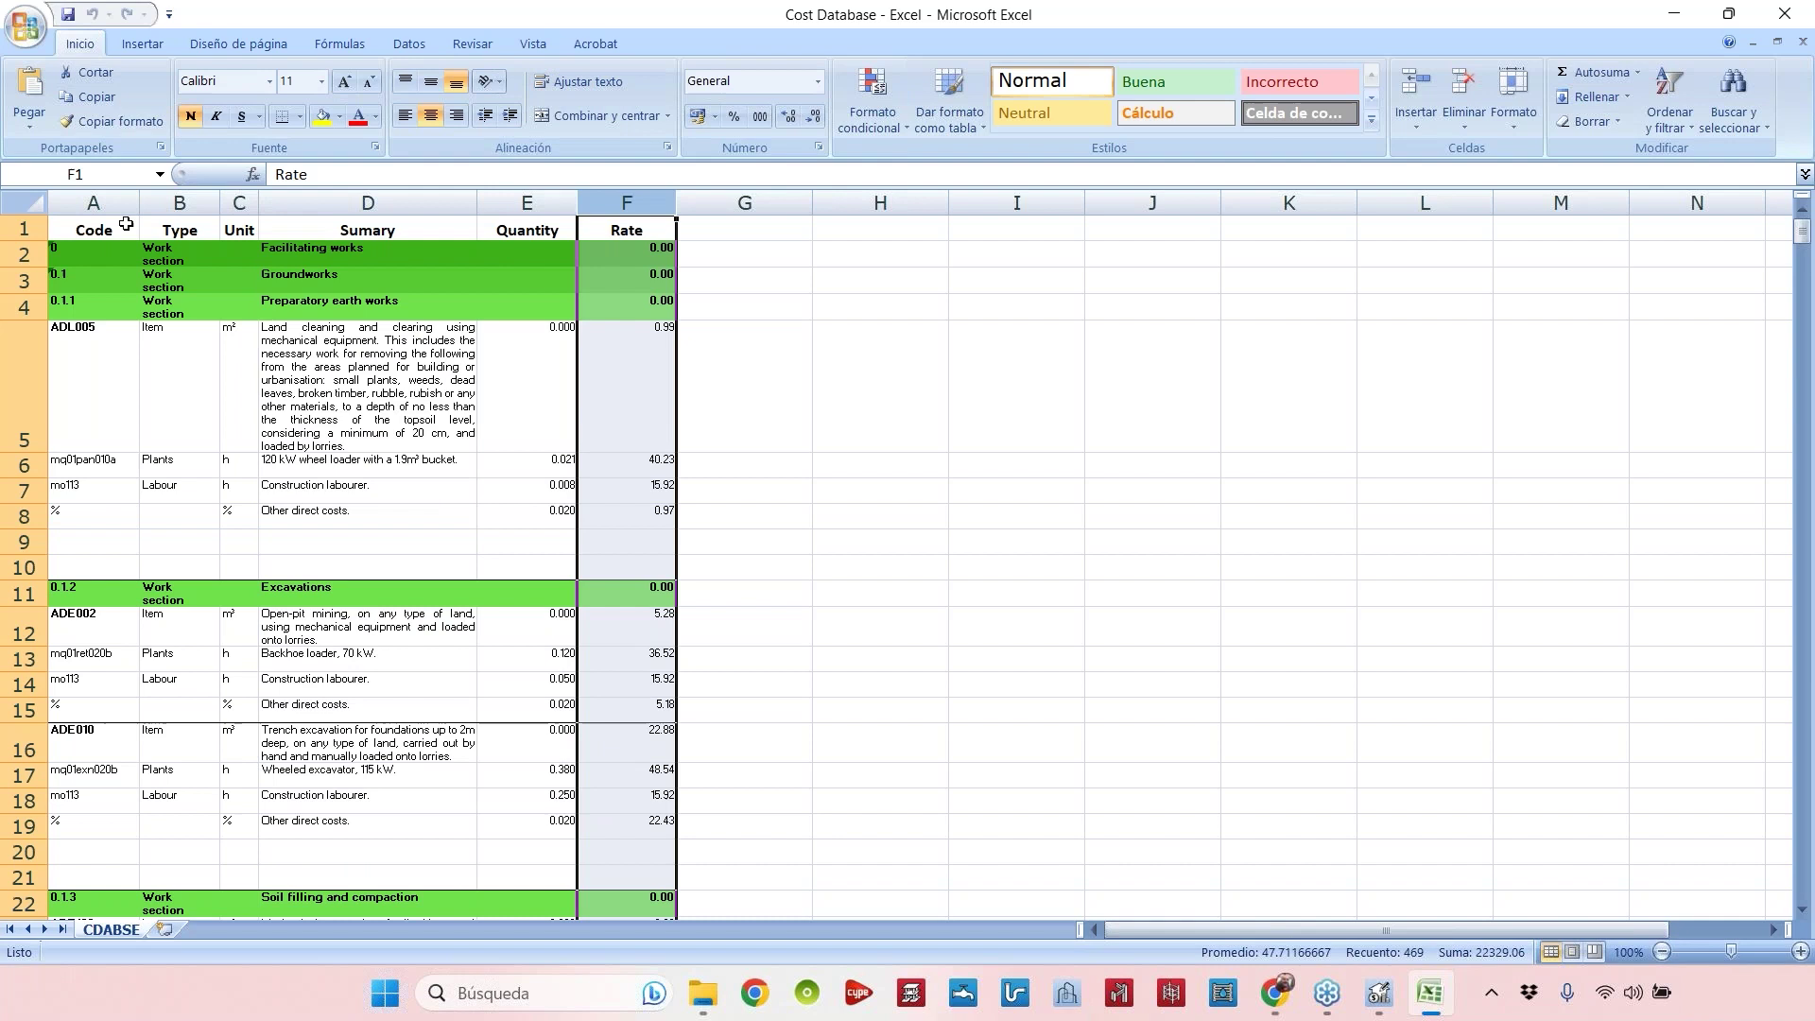
Check the header cells in row 1 one by one, from Type through Unit, Sumary and Quantity to Rate.
{"action": "left_click", "coordinate": [177, 229]}
{"action": "left_click", "coordinate": [249, 234]}
{"action": "left_click", "coordinate": [367, 230]}
{"action": "left_click", "coordinate": [526, 229]}
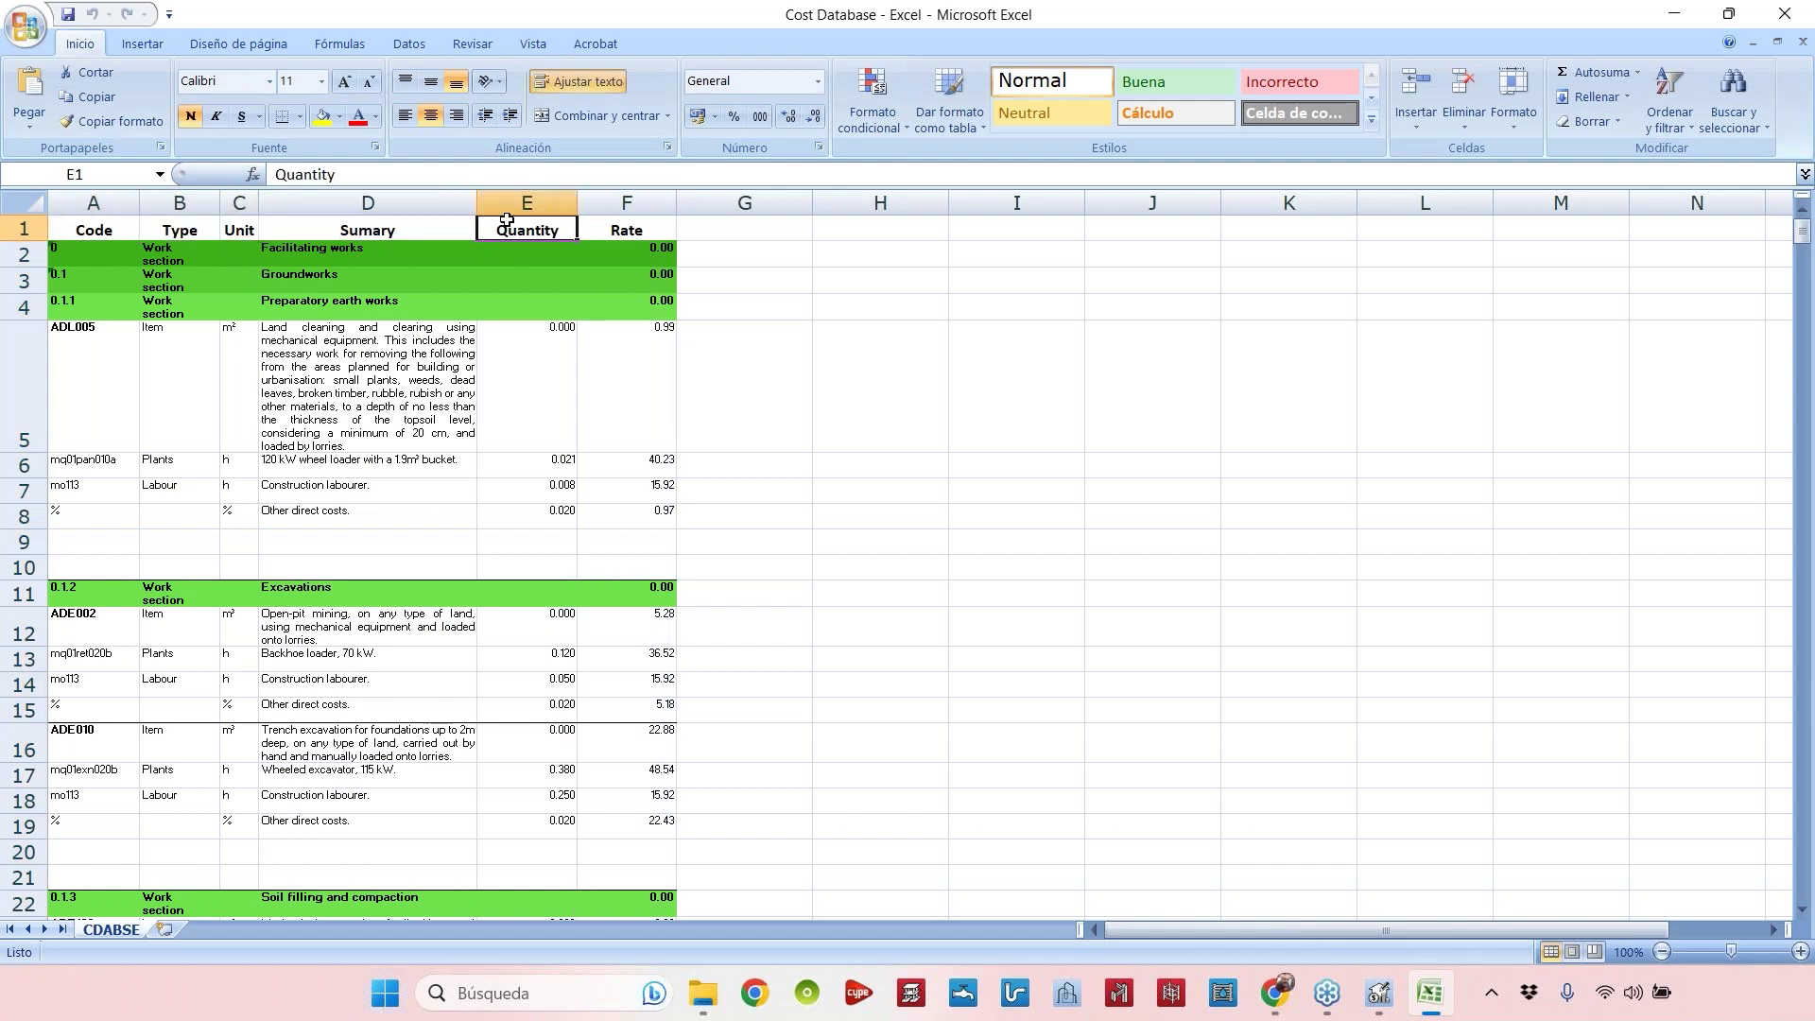
{"action": "left_click", "coordinate": [627, 230]}
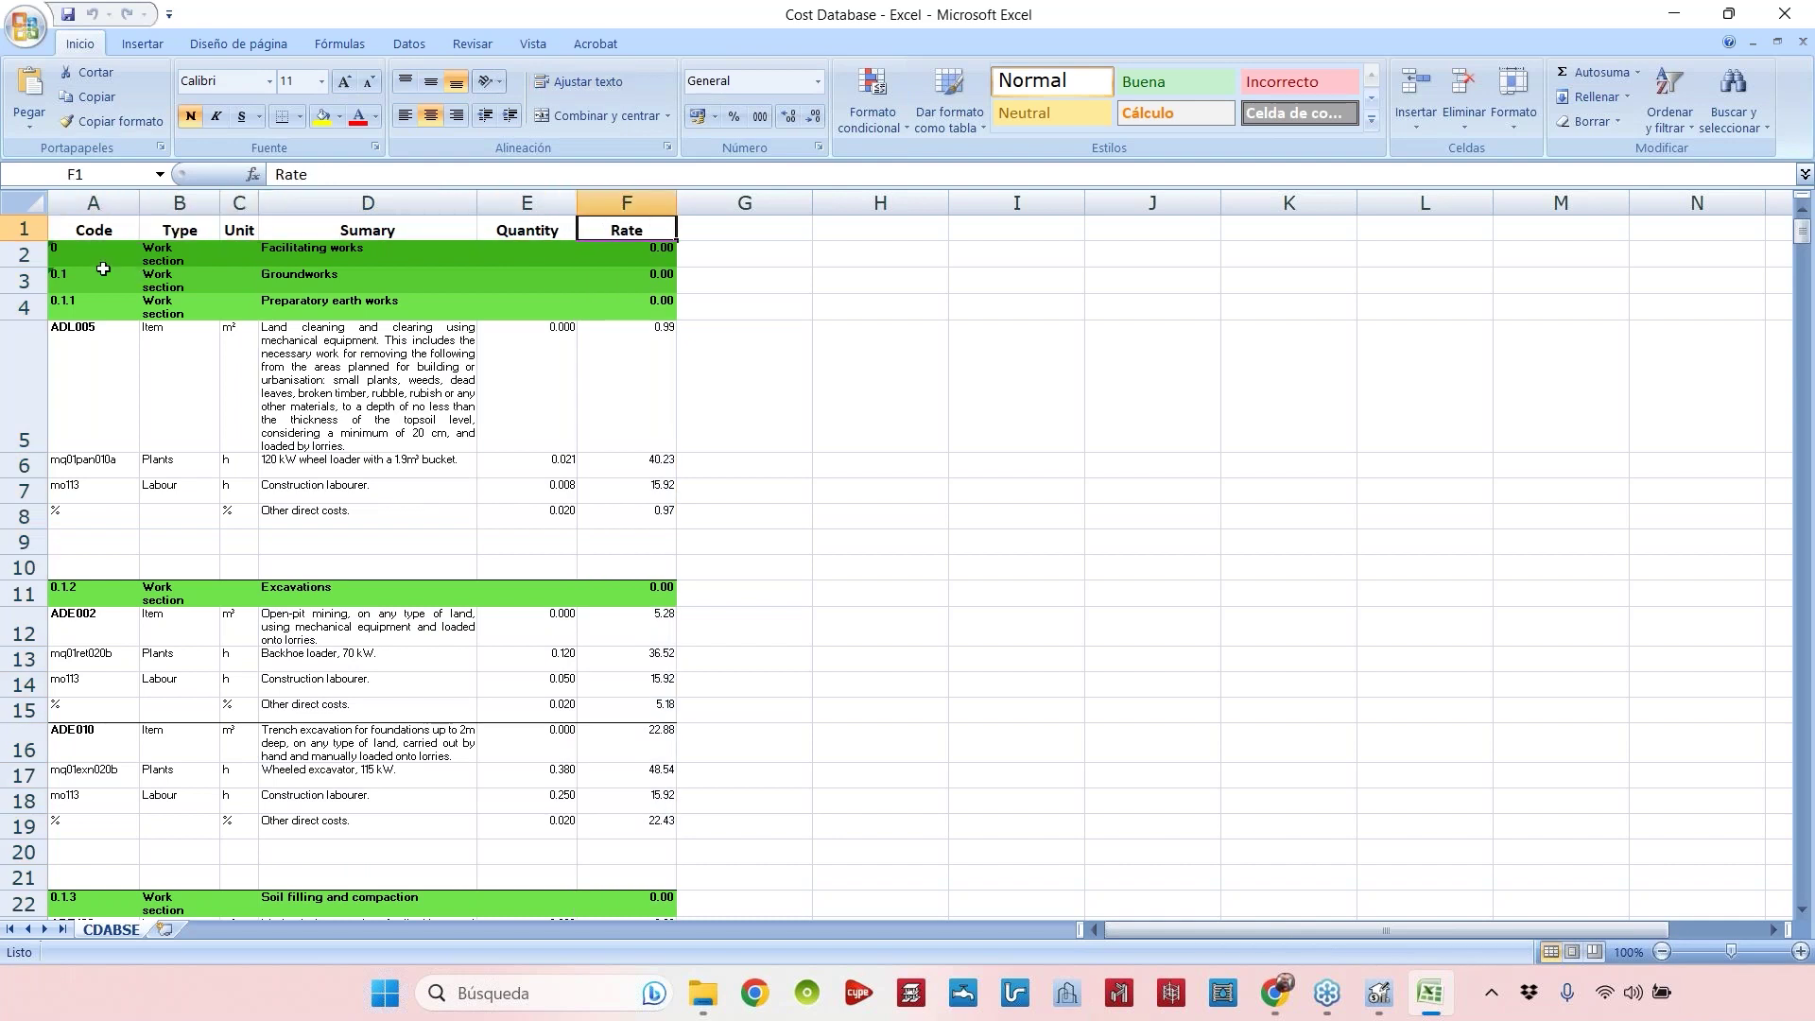
Go through the cost sheet's columns one at a time, from Code in column A to Rate in column F.
{"action": "left_click", "coordinate": [100, 201]}
{"action": "left_click", "coordinate": [180, 202]}
{"action": "left_click", "coordinate": [239, 202]}
{"action": "left_click", "coordinate": [397, 201]}
{"action": "left_click", "coordinate": [497, 201]}
{"action": "left_click", "coordinate": [626, 202]}
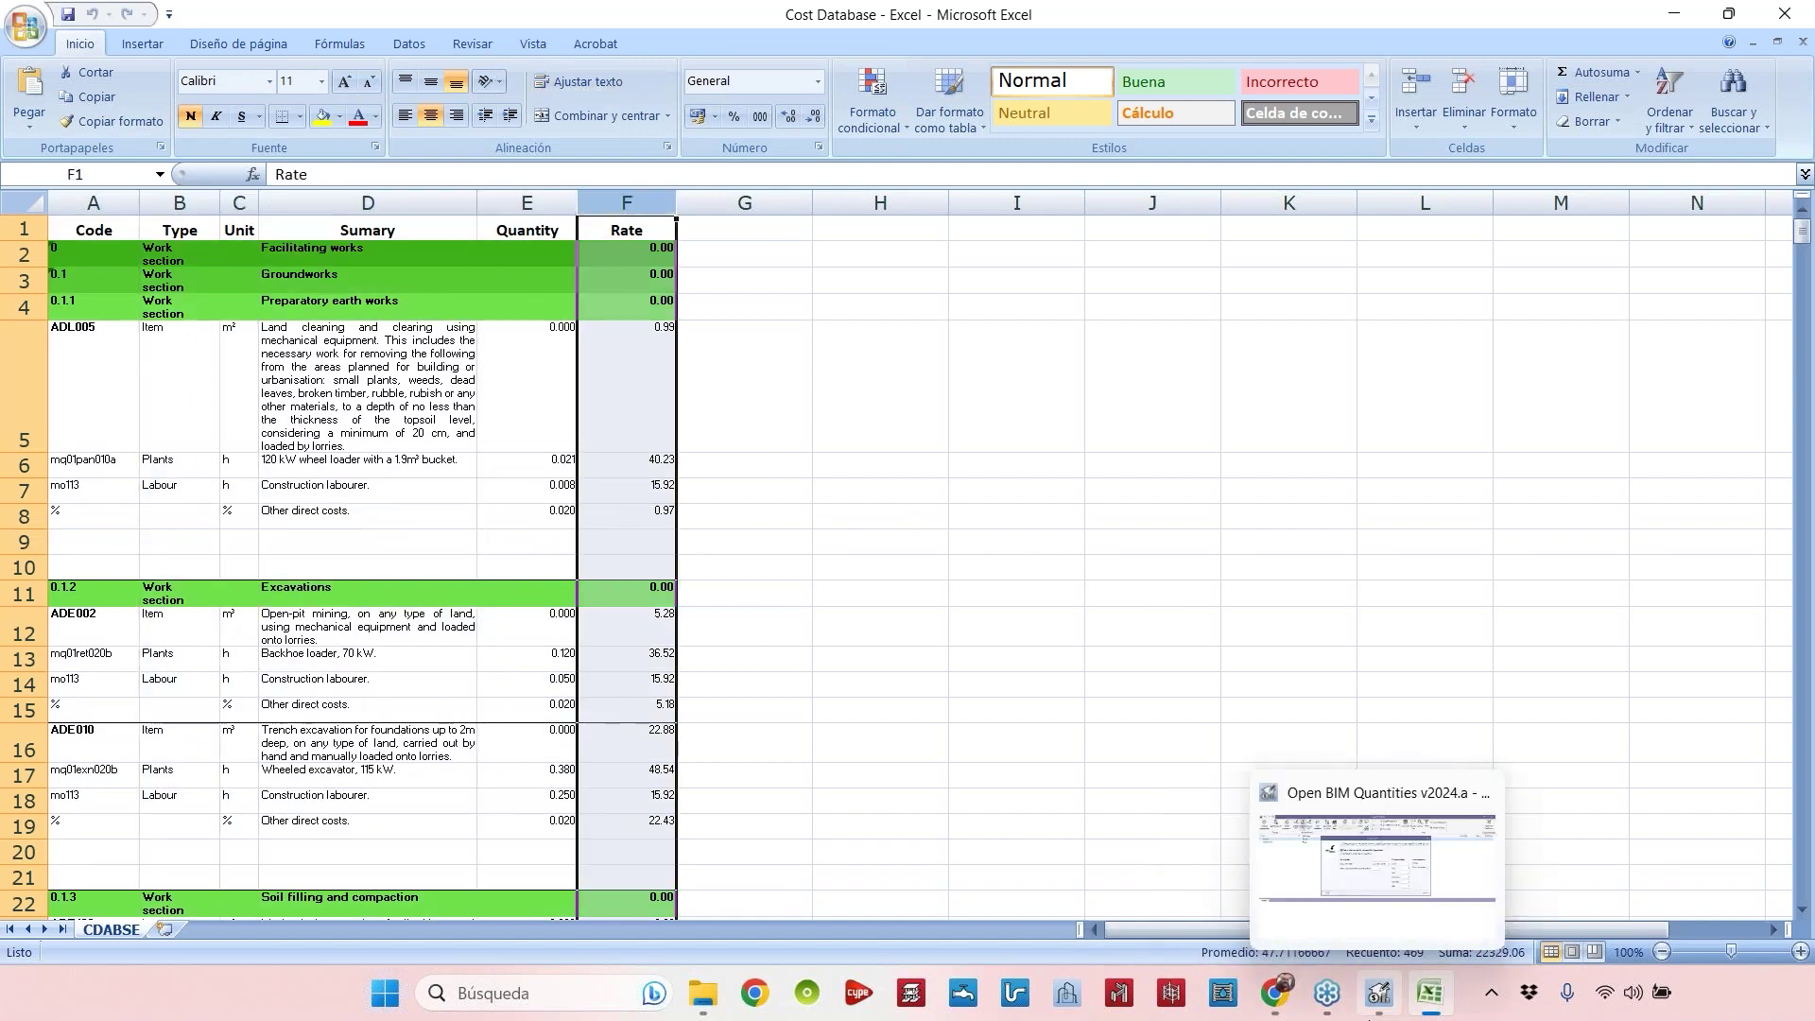
Switch to Open BIM Quantities and check the CSV import's column indices one by one, from Code to Rate.
{"action": "left_click", "coordinate": [1378, 993]}
{"action": "left_click_drag", "start_coordinate": [877, 197], "coordinate": [904, 207]}
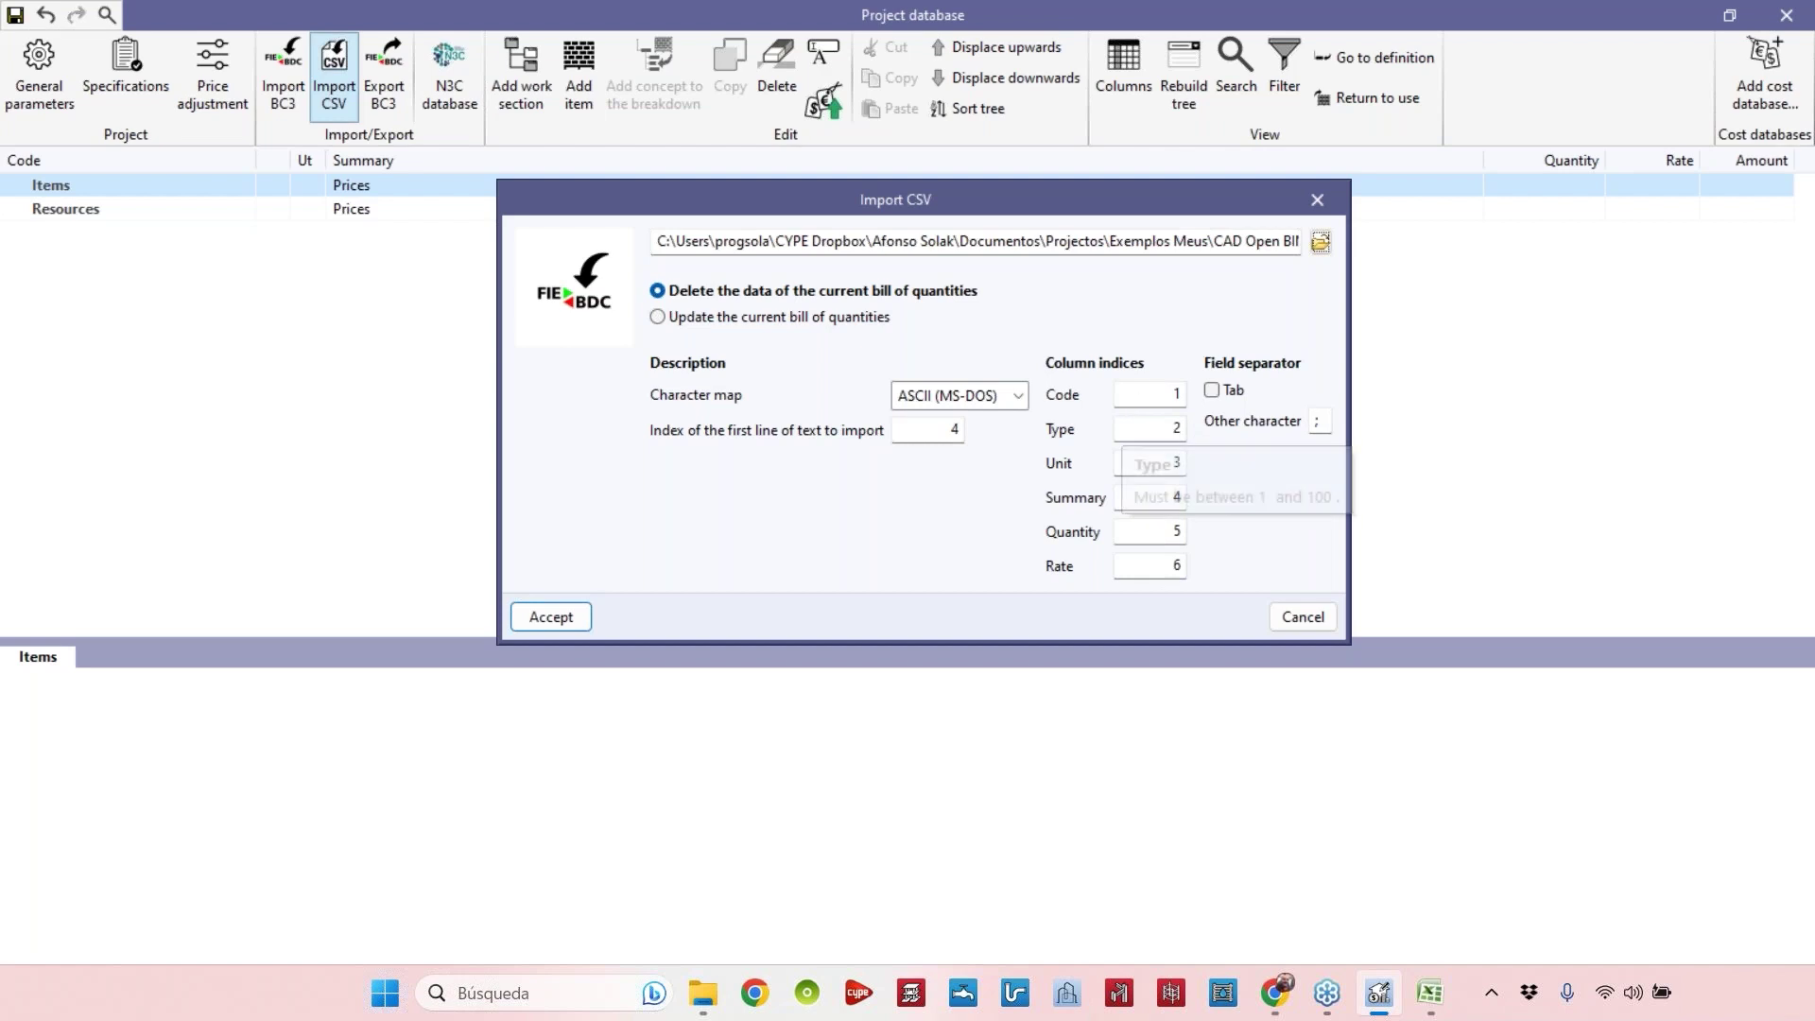
{"action": "left_click", "coordinate": [1132, 390]}
{"action": "key", "text": "Tab"}
{"action": "left_click", "coordinate": [1175, 462]}
{"action": "left_click", "coordinate": [1174, 497]}
{"action": "left_click", "coordinate": [1175, 531]}
{"action": "left_click", "coordinate": [1172, 564]}
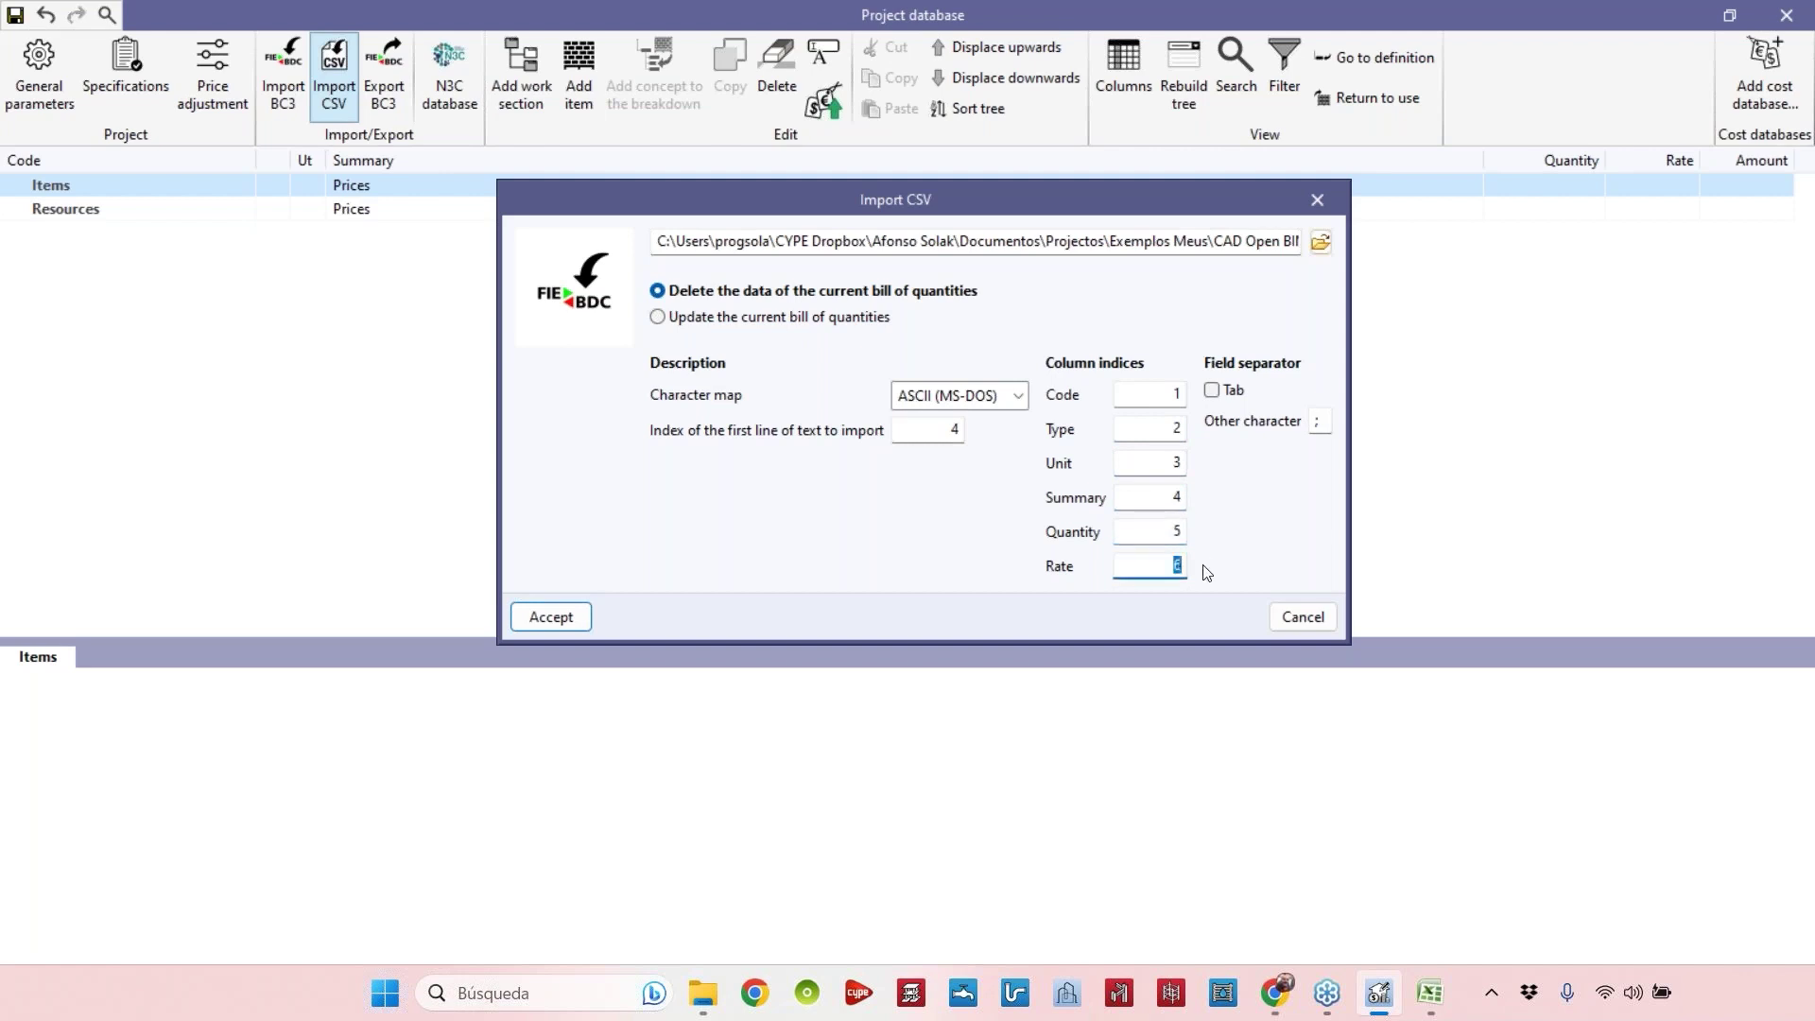
{"action": "left_click", "coordinate": [1145, 397]}
Compare the Code and Type columns in the Excel sheet with their column indices in the CSV import.
{"action": "left_click", "coordinate": [1429, 994]}
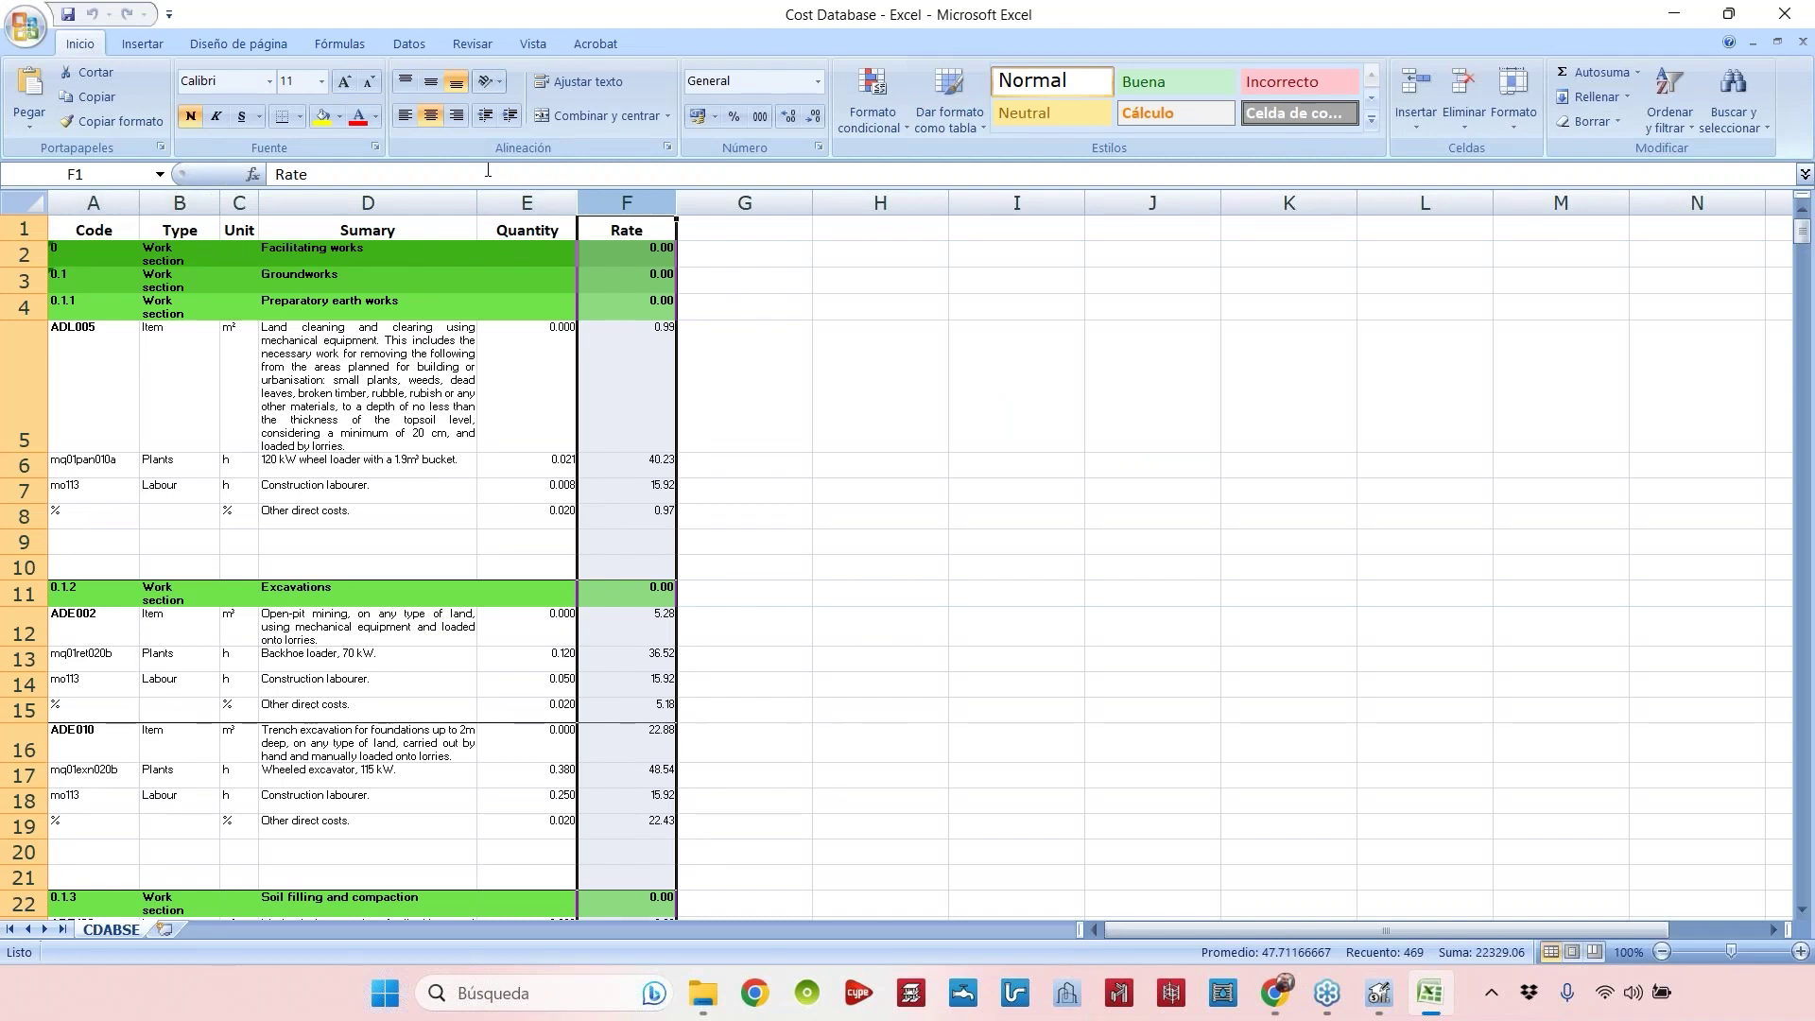
{"action": "left_click", "coordinate": [95, 202]}
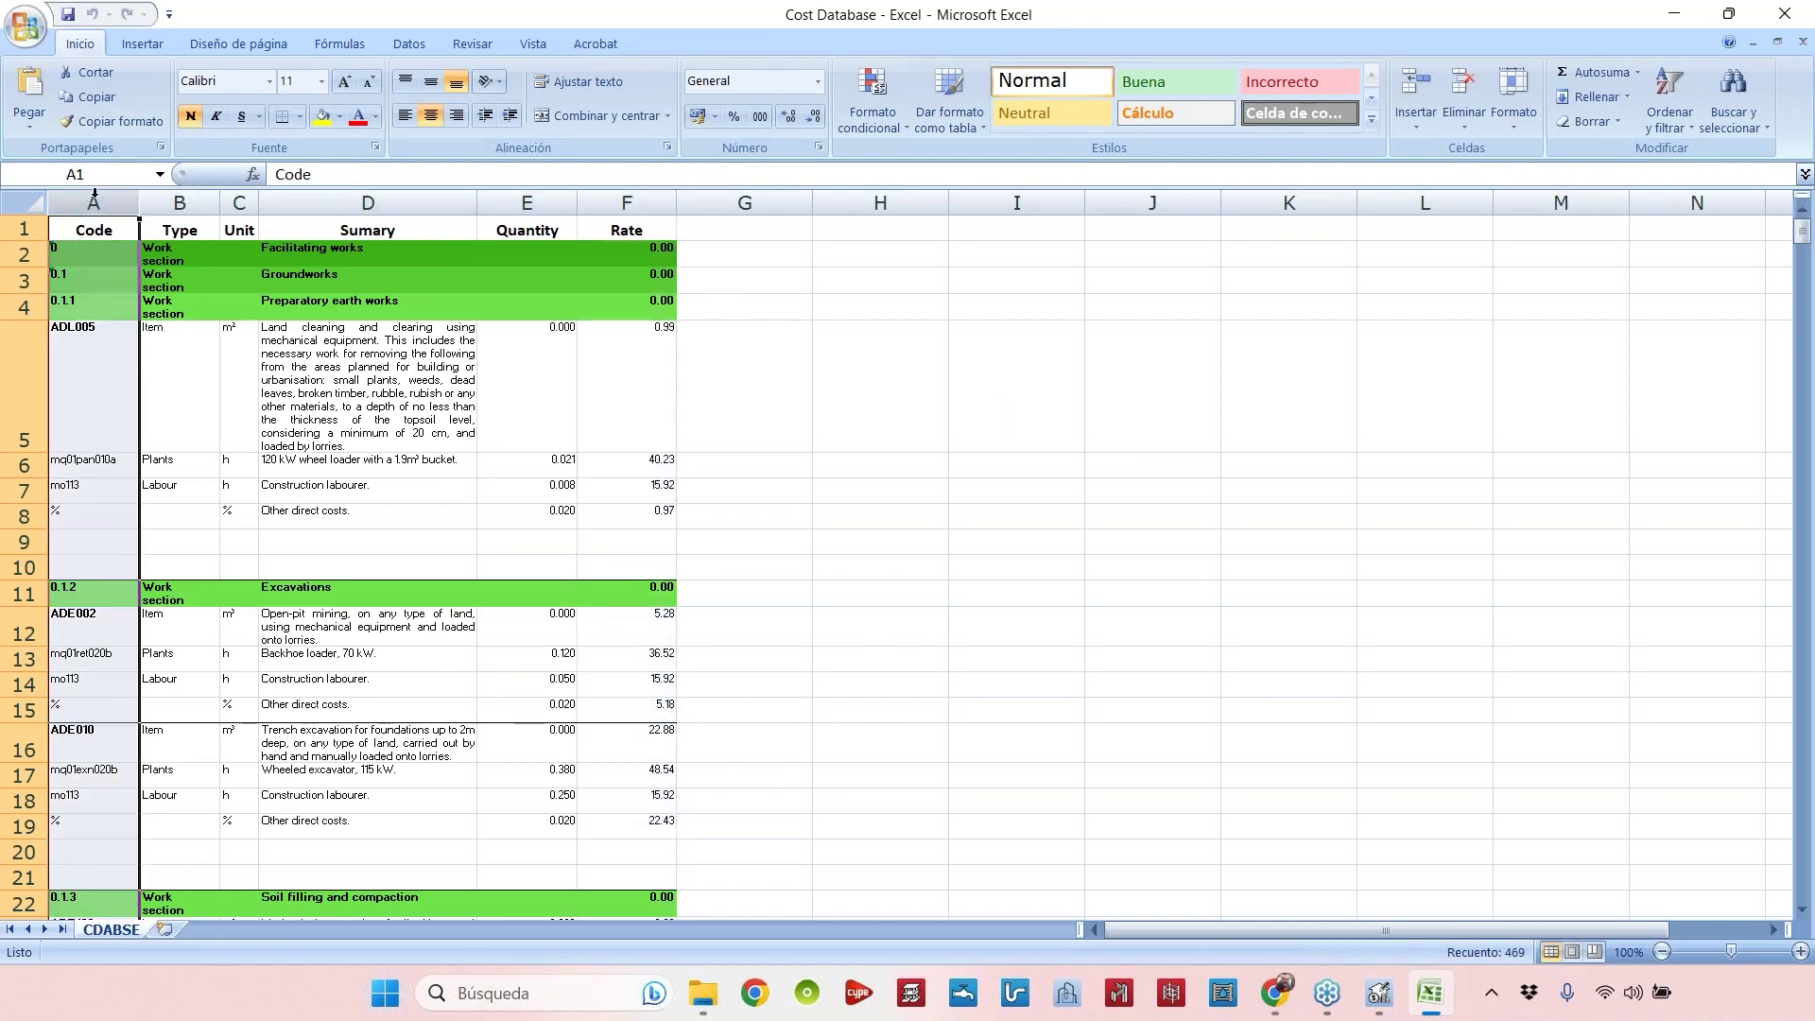
{"action": "left_click", "coordinate": [1378, 993]}
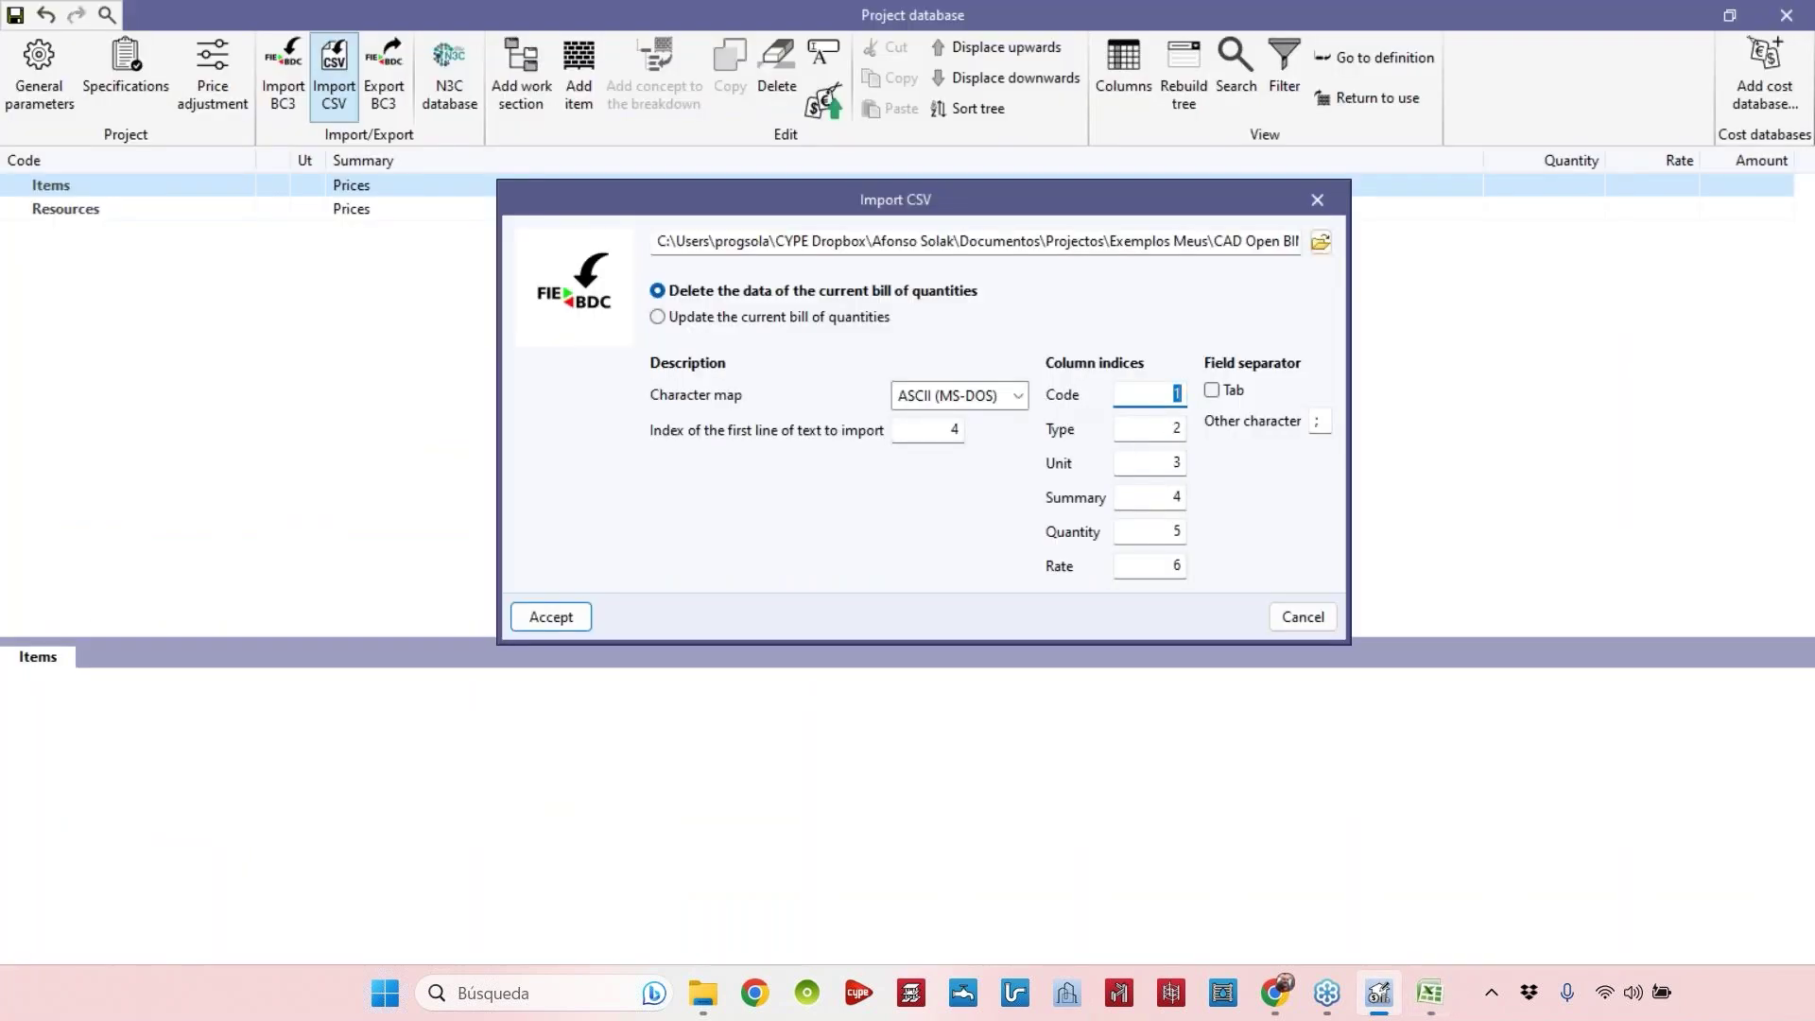
{"action": "left_click", "coordinate": [1429, 992]}
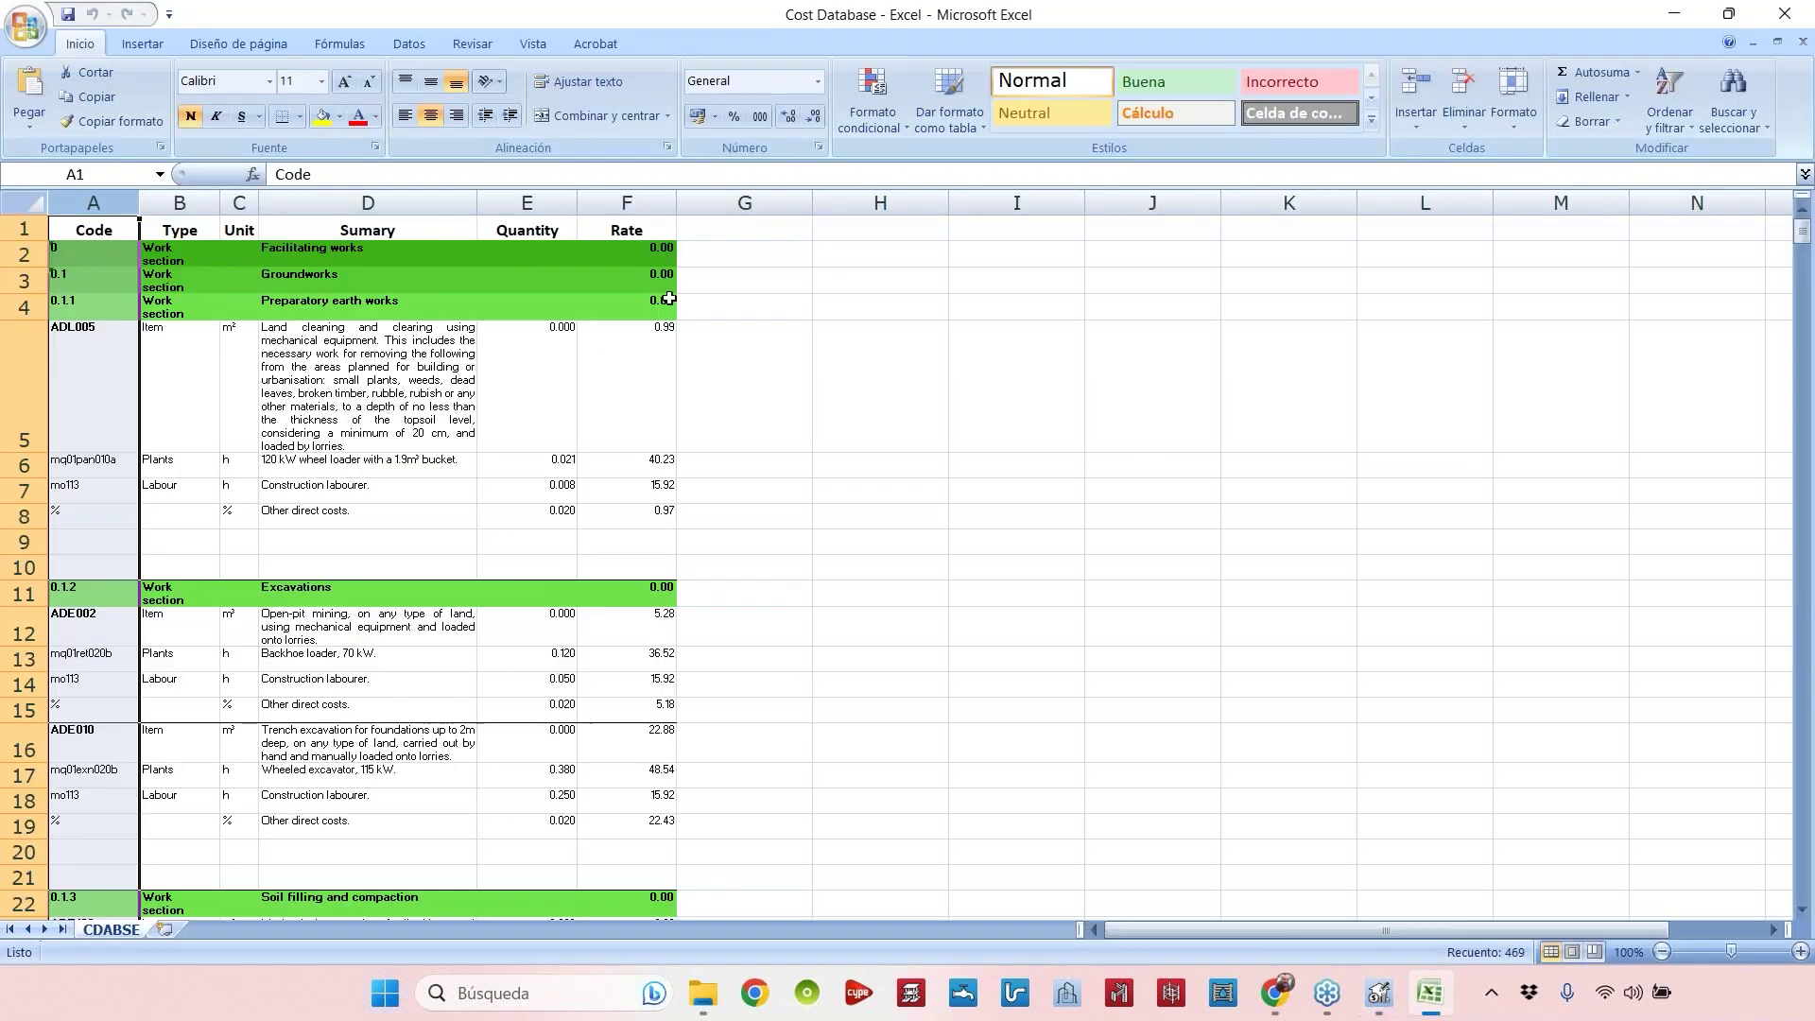
{"action": "key", "text": "Right"}
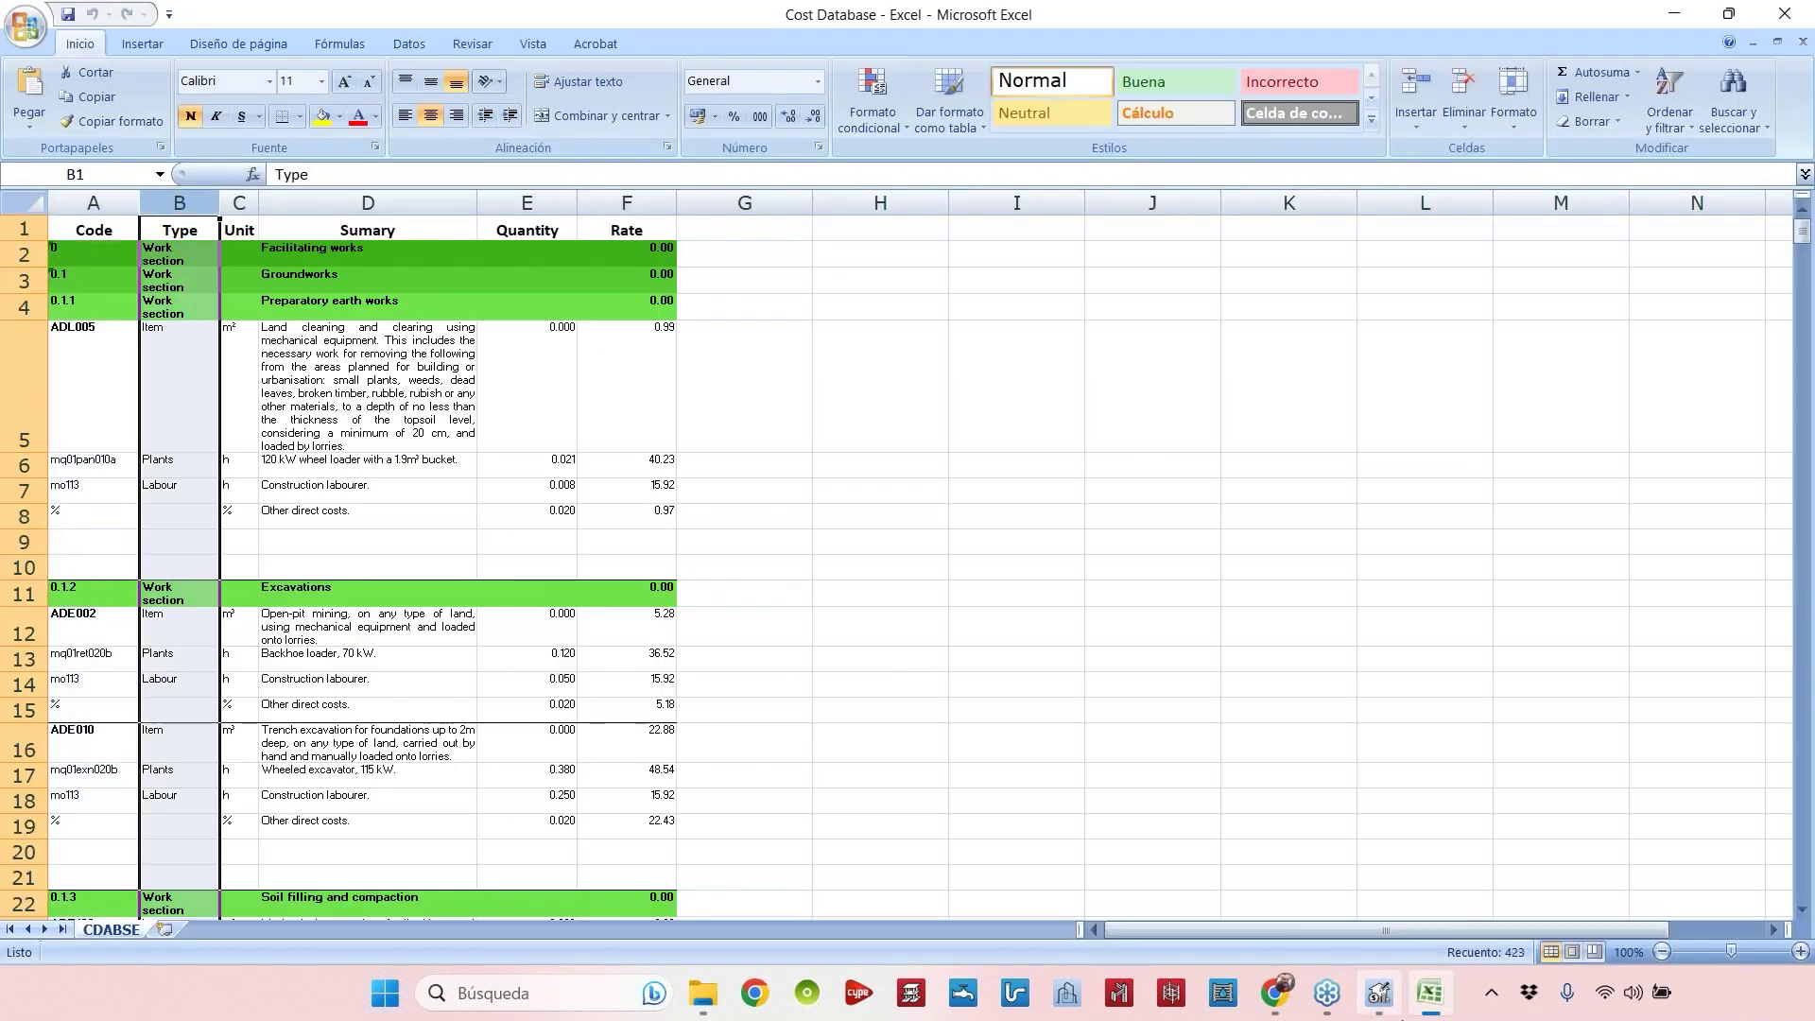
{"action": "left_click", "coordinate": [1378, 992]}
{"action": "left_click", "coordinate": [1164, 430]}
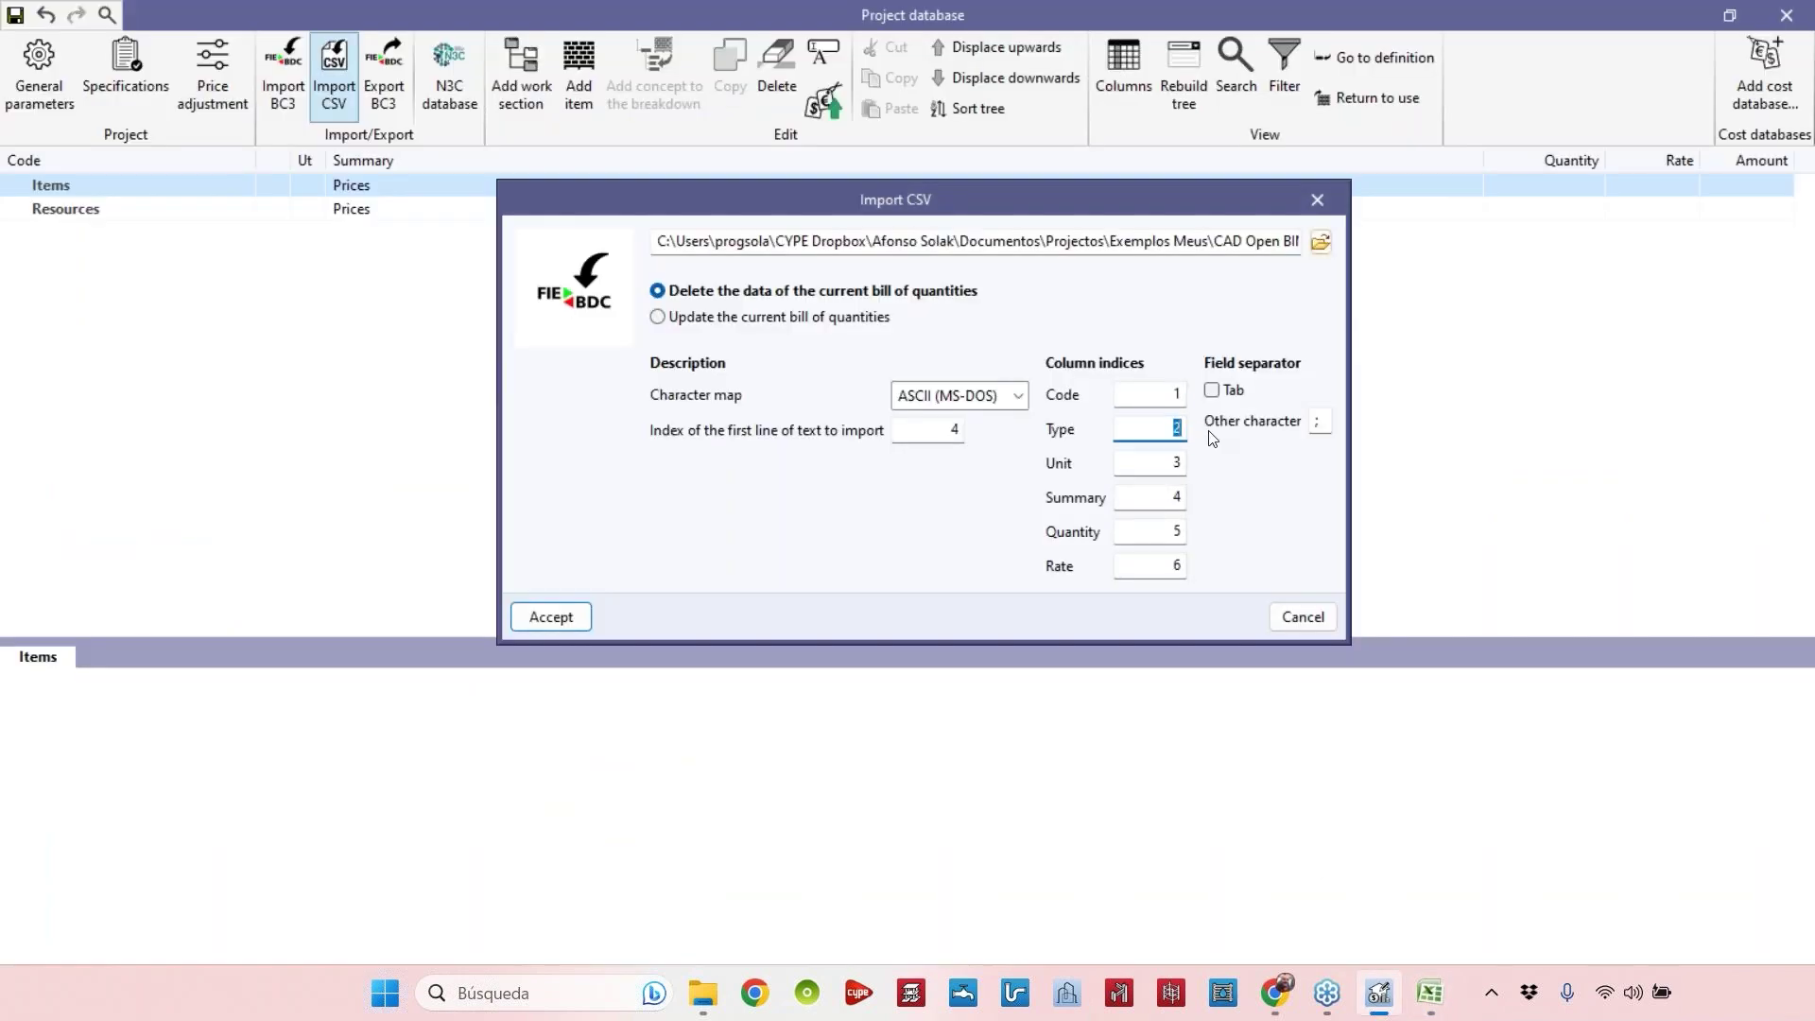
{"action": "left_click", "coordinate": [1169, 459]}
Switch to Excel, move the Type column from B to G and go through the rearranged columns.
{"action": "left_click", "coordinate": [1427, 993]}
{"action": "left_click_drag", "start_coordinate": [220, 312], "coordinate": [784, 227]}
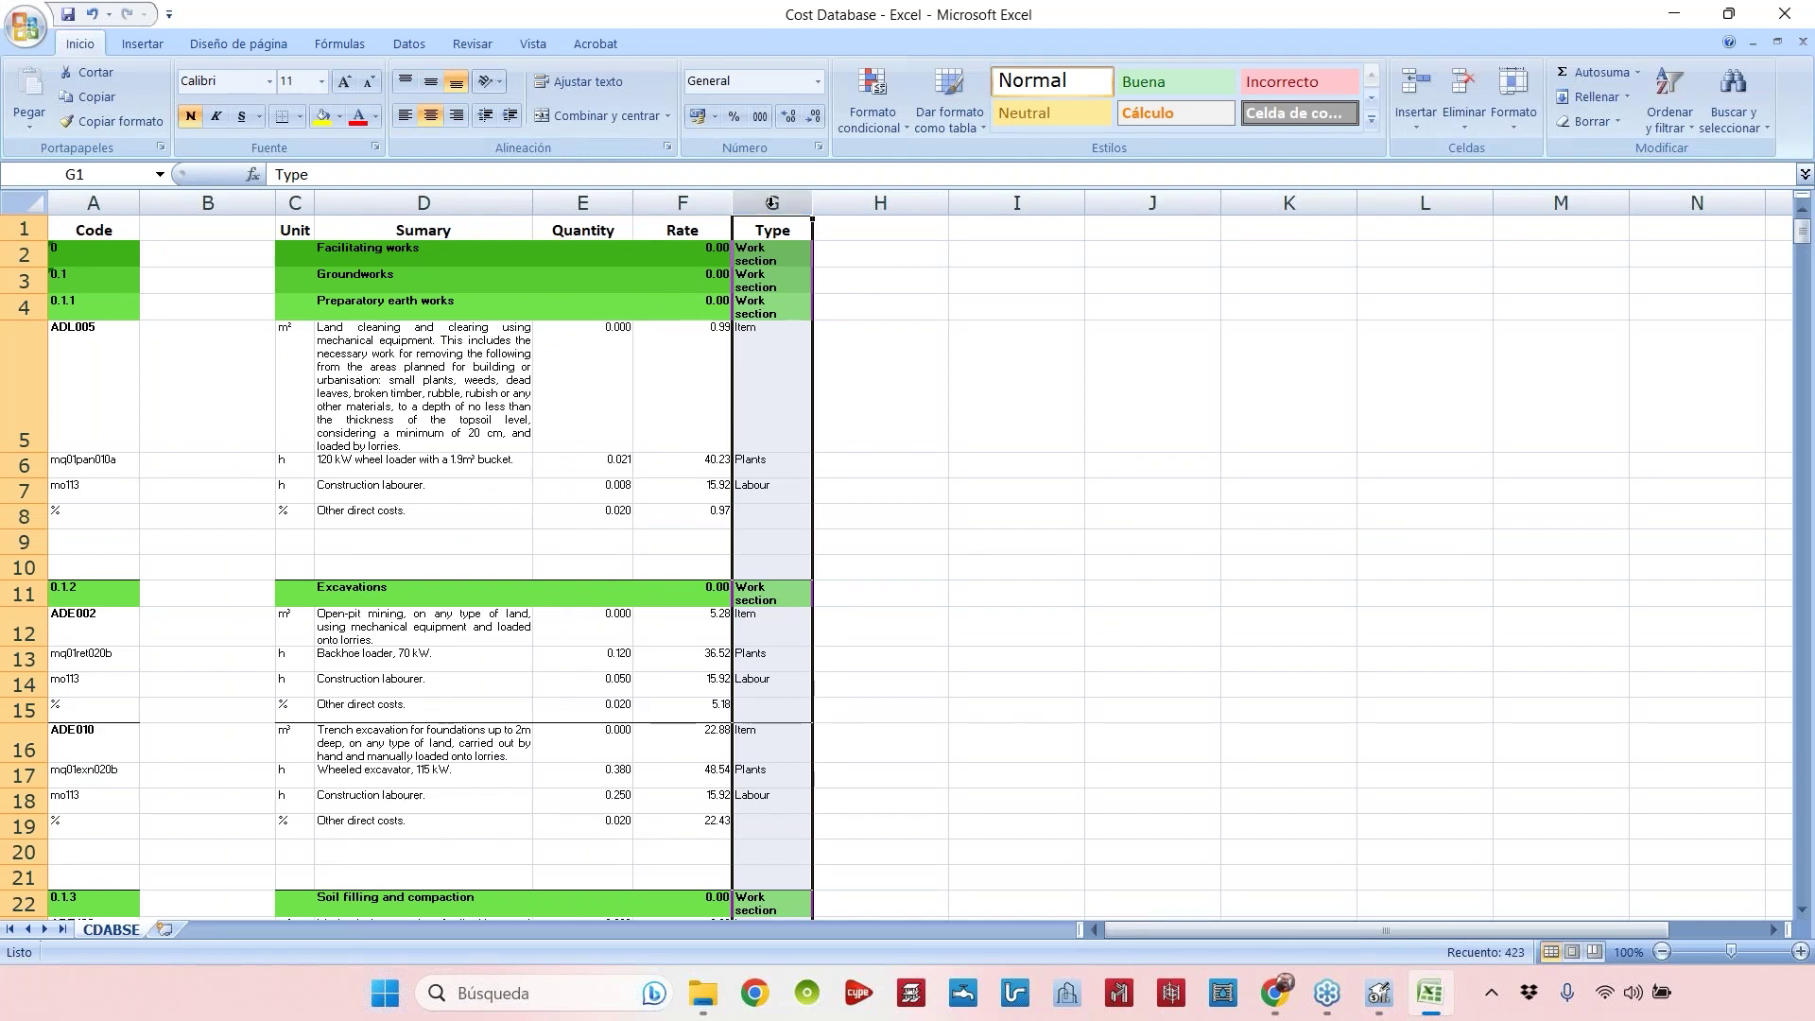
{"action": "left_click", "coordinate": [250, 202]}
{"action": "left_click", "coordinate": [294, 203]}
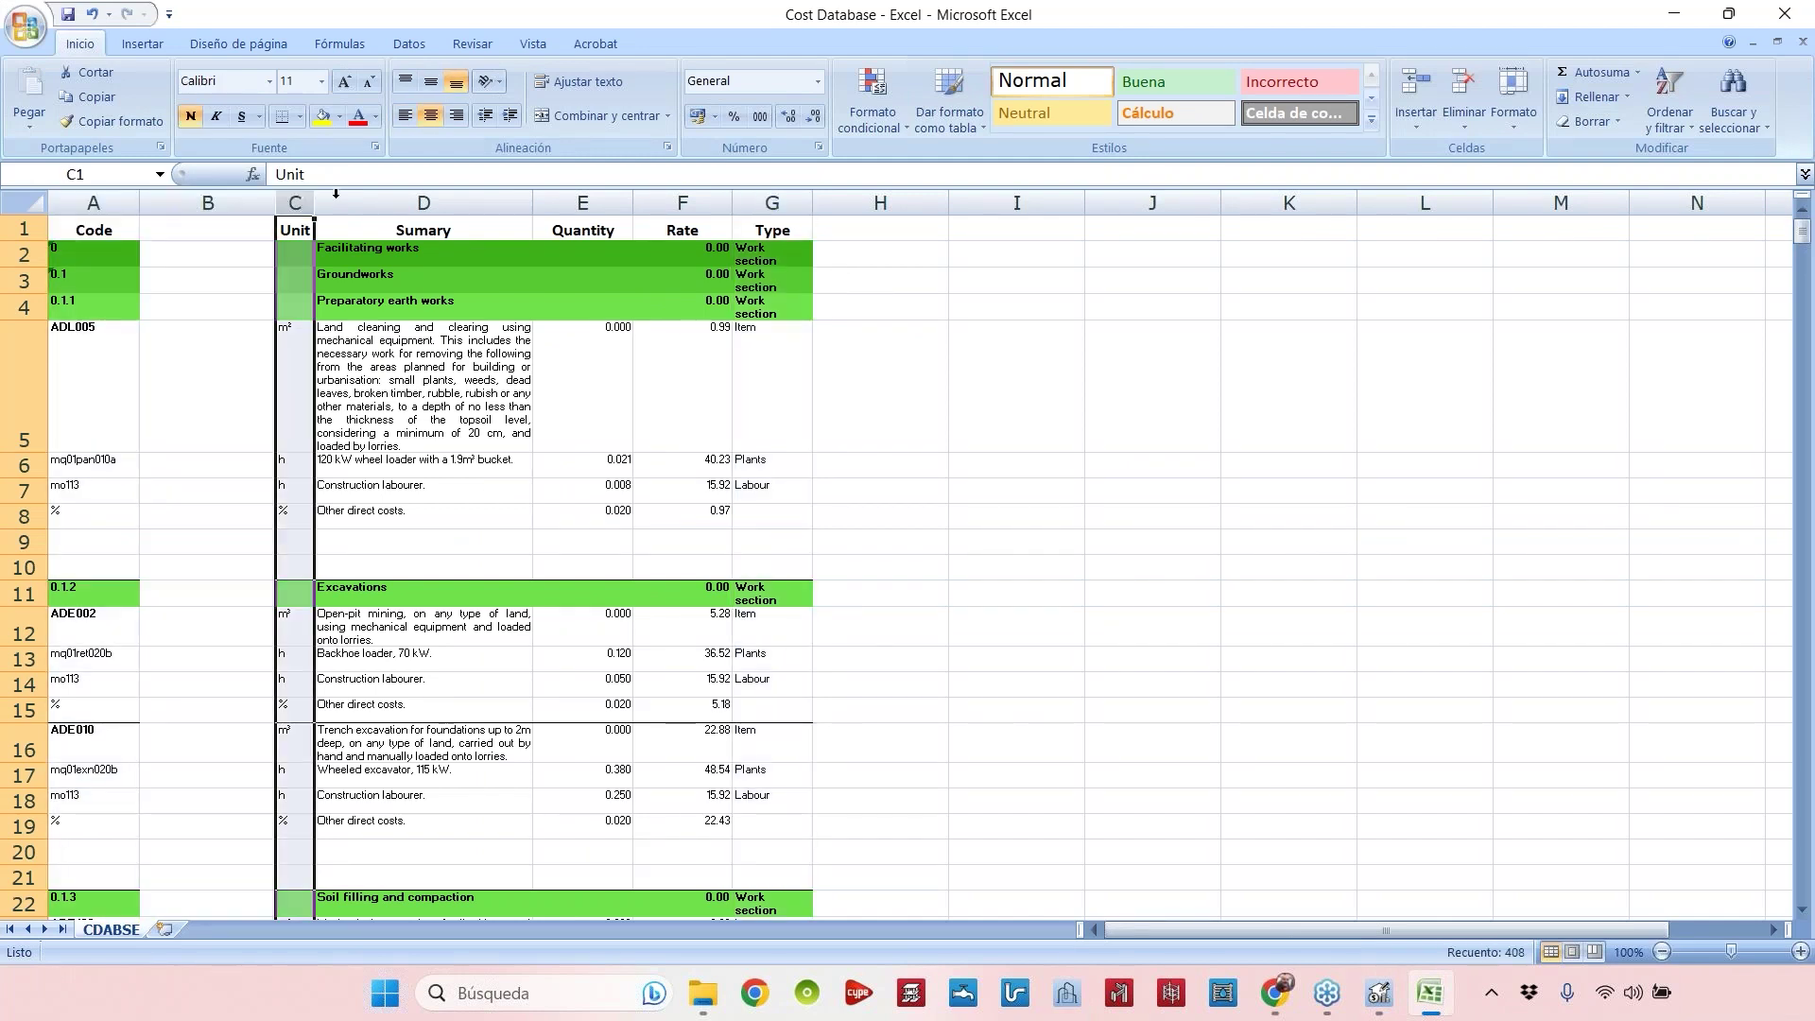
{"action": "left_click", "coordinate": [424, 202]}
{"action": "left_click", "coordinate": [582, 202]}
{"action": "left_click", "coordinate": [682, 202]}
{"action": "left_click", "coordinate": [765, 202]}
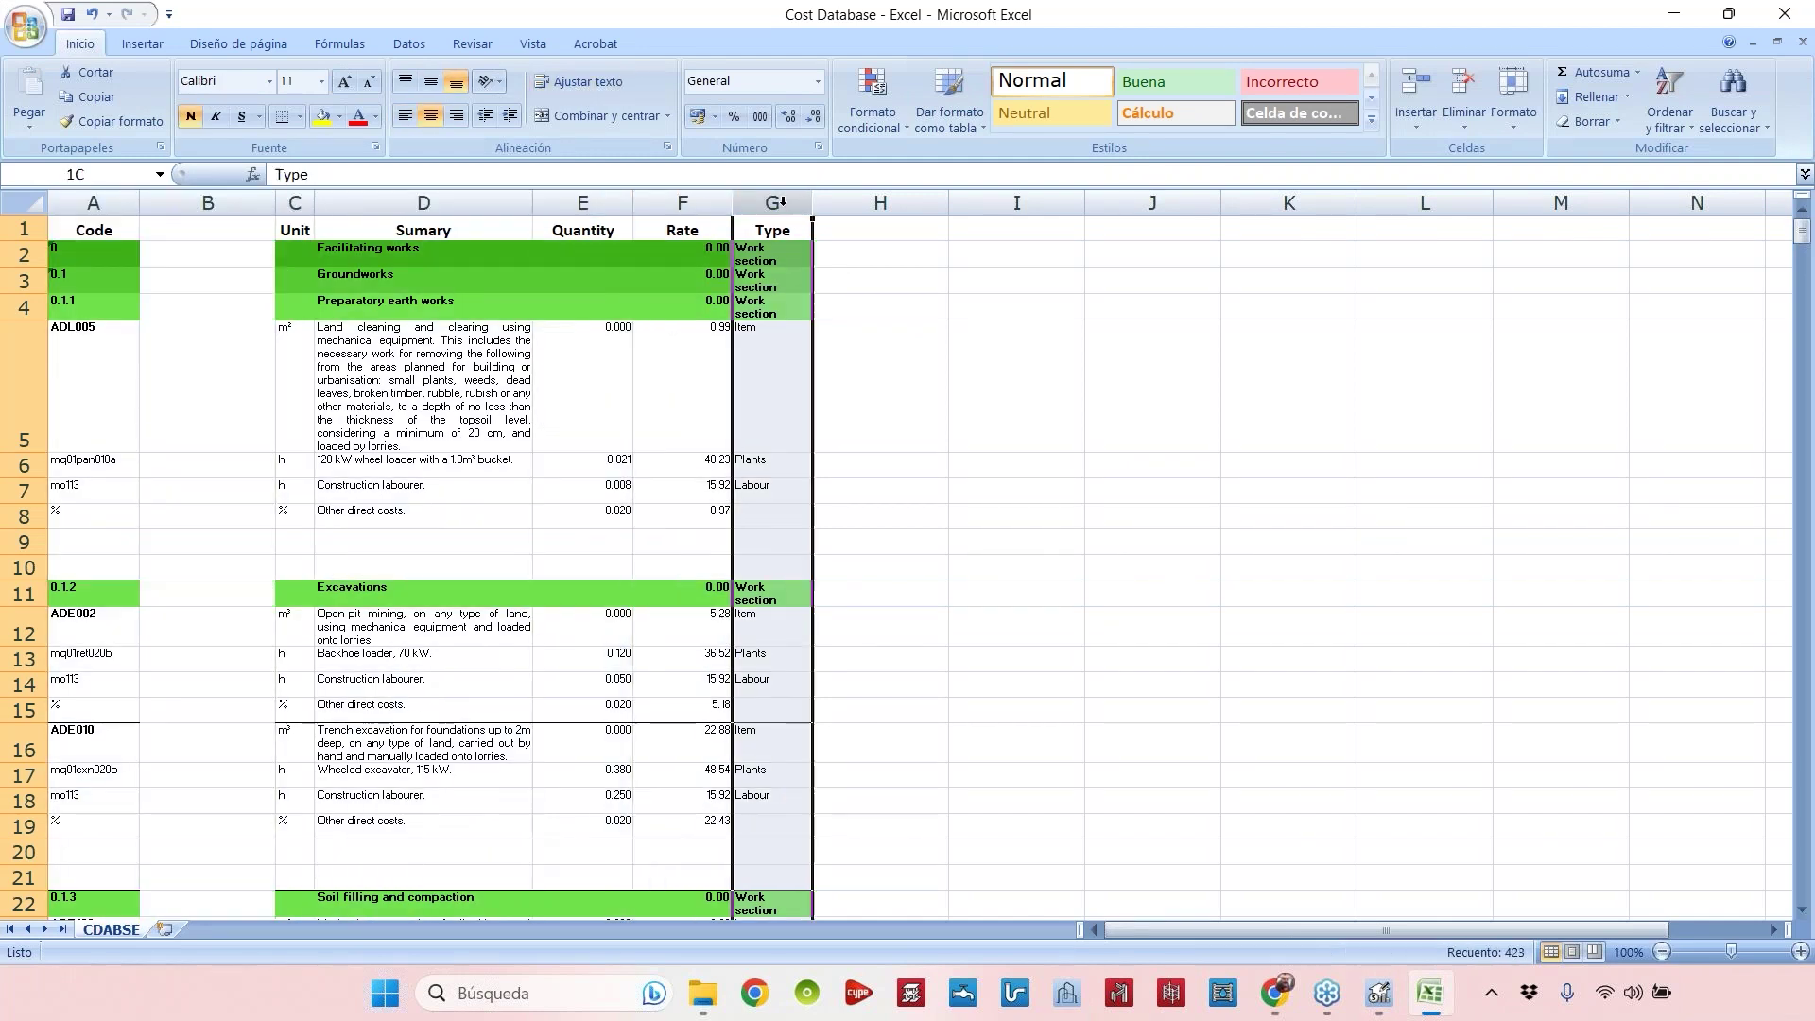
Try 7 as the Type column index in the CSV import, restore it to 2 and return to Excel.
{"action": "left_click", "coordinate": [1378, 992]}
{"action": "left_click", "coordinate": [1157, 435]}
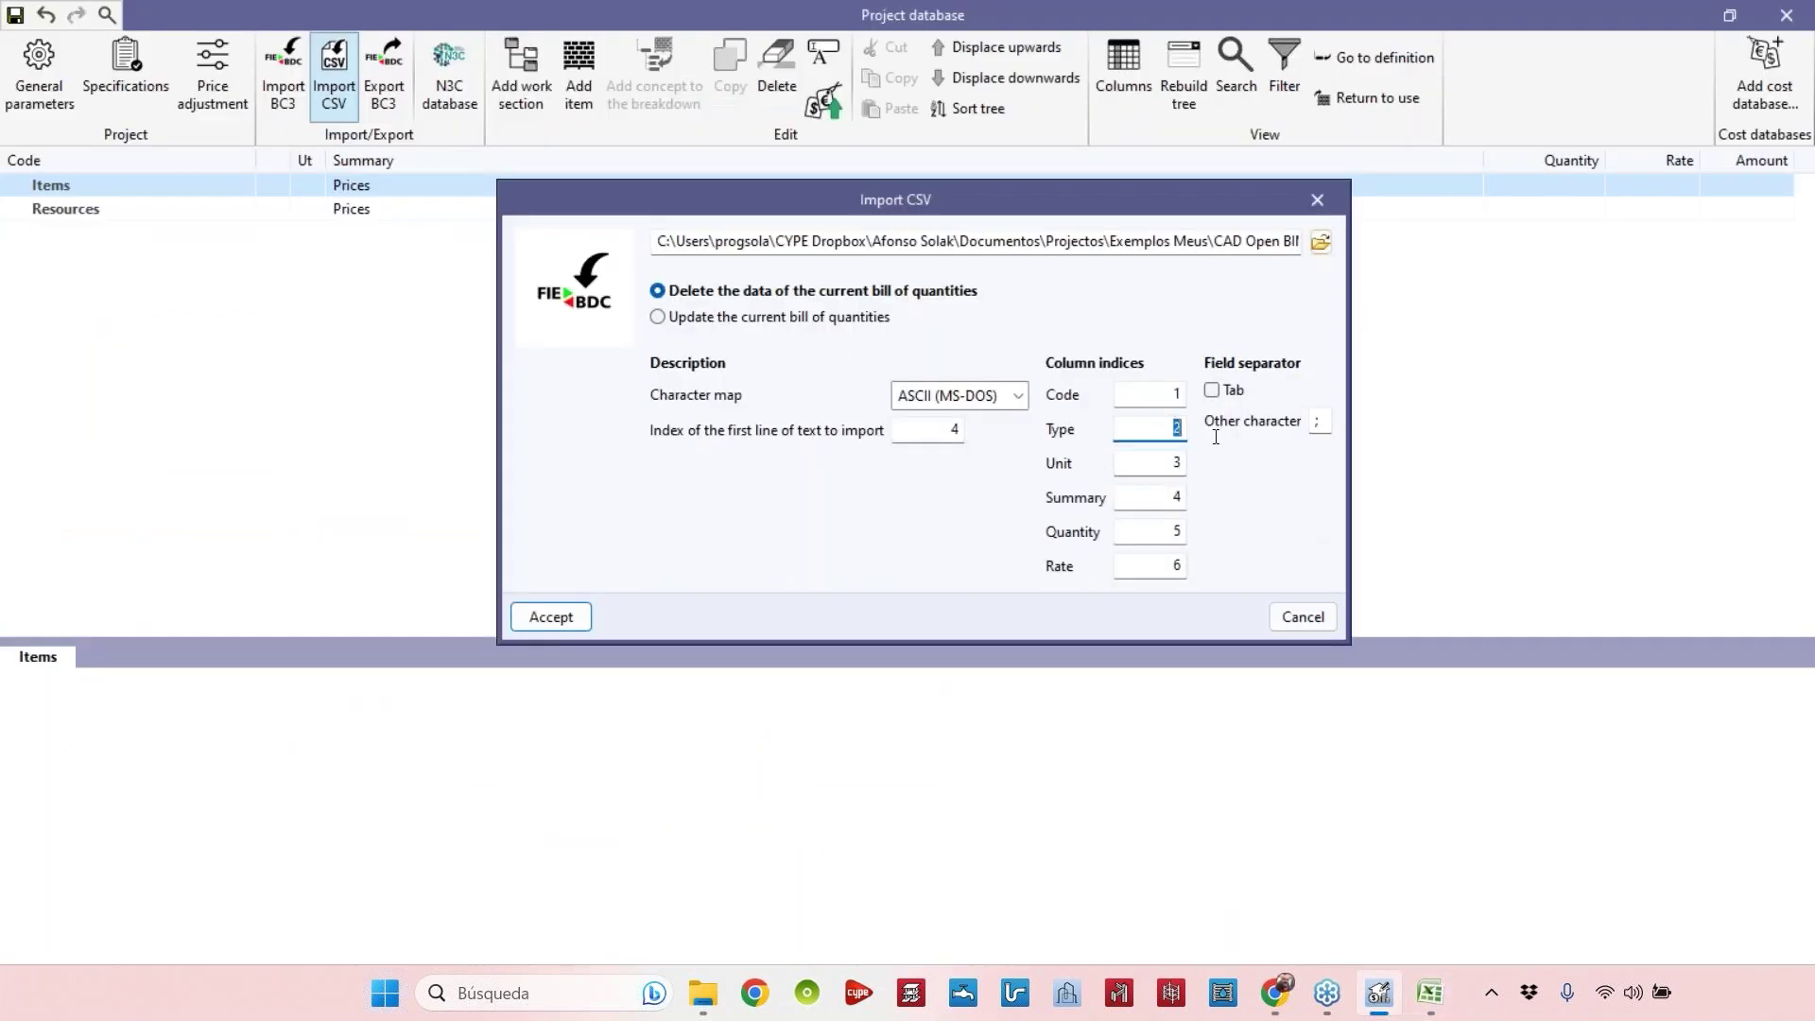
{"action": "type", "text": "7"}
{"action": "left_click", "coordinate": [1429, 993]}
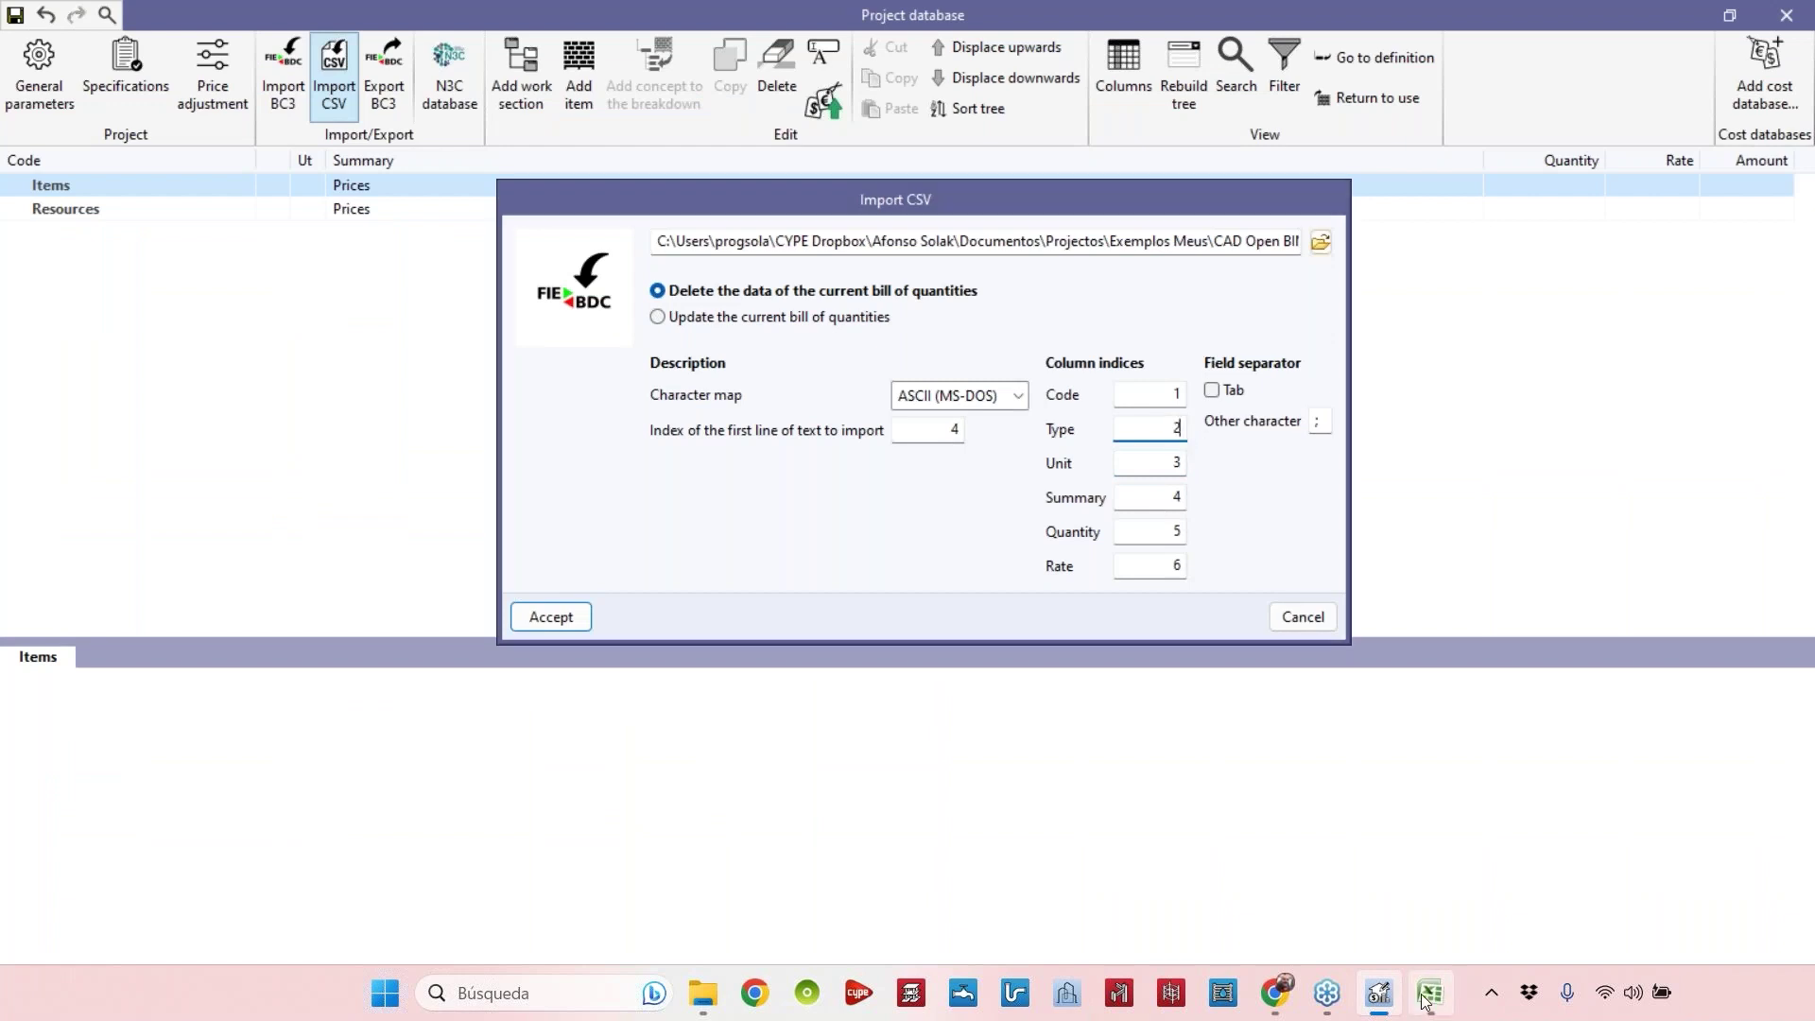
Recheck the positions of the Code and Type columns in the Excel sheet.
{"action": "left_click", "coordinate": [77, 235]}
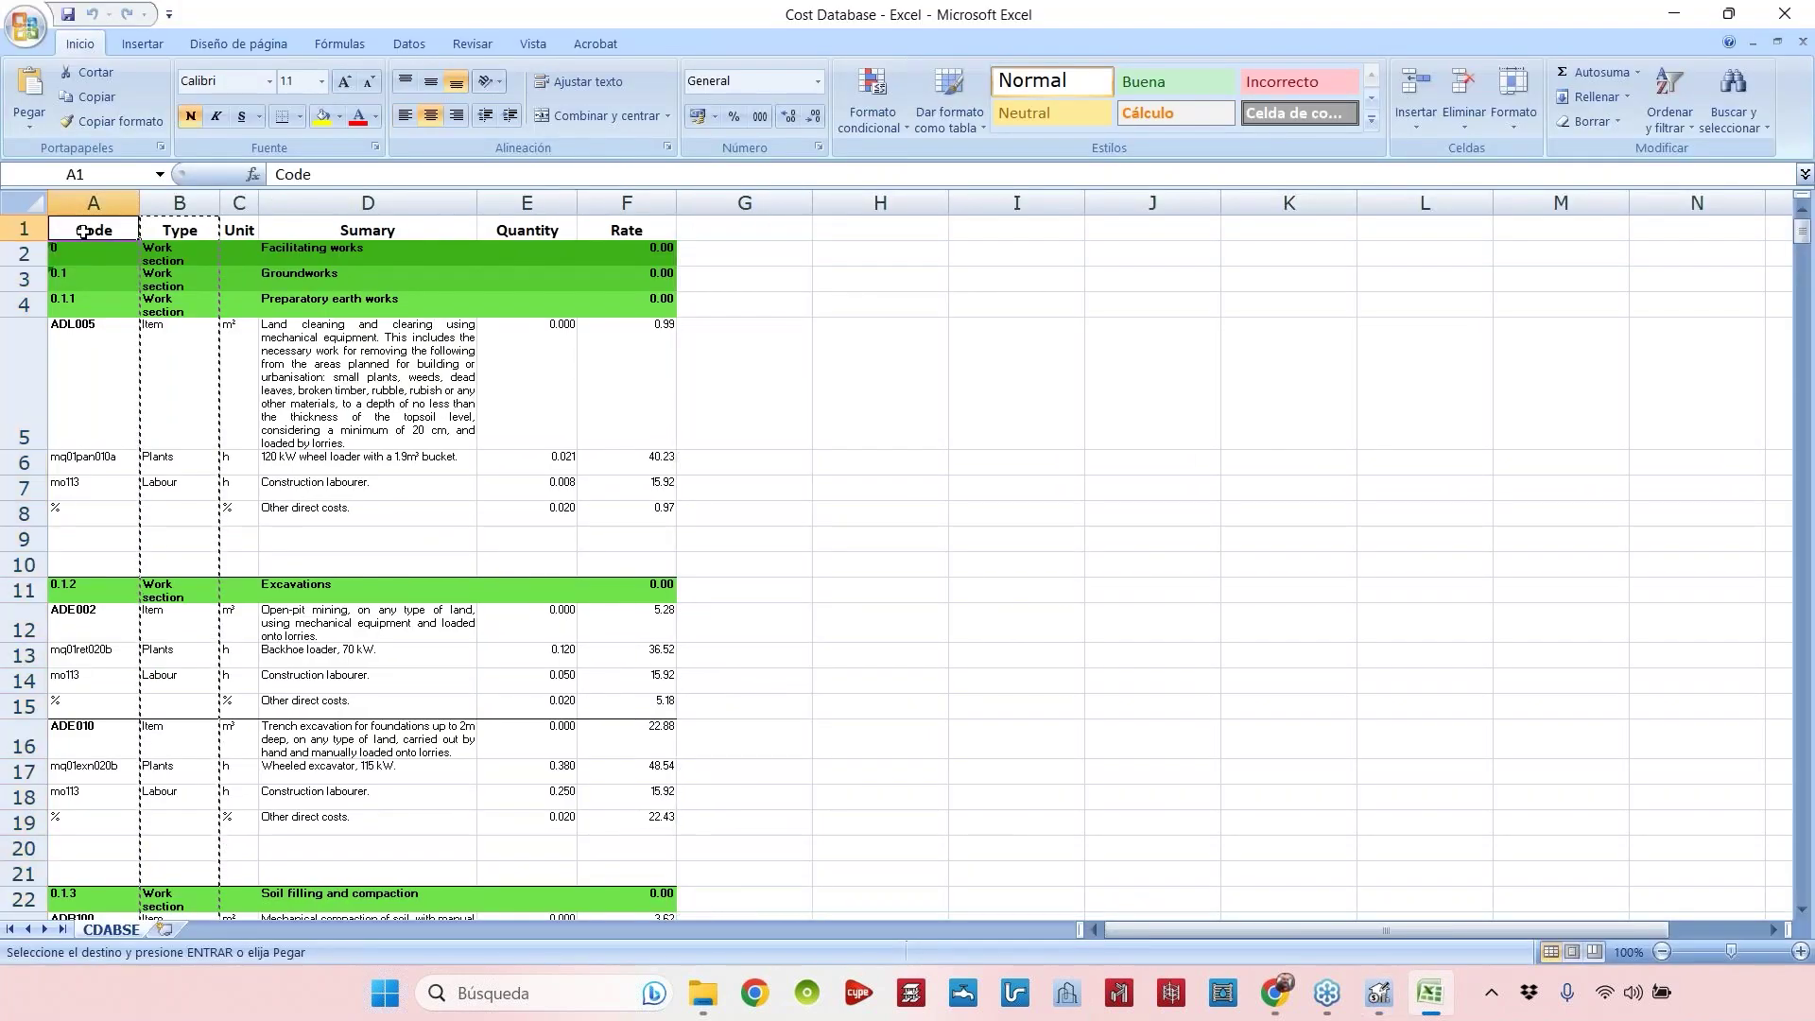
{"action": "left_click", "coordinate": [88, 203]}
{"action": "left_click", "coordinate": [179, 203]}
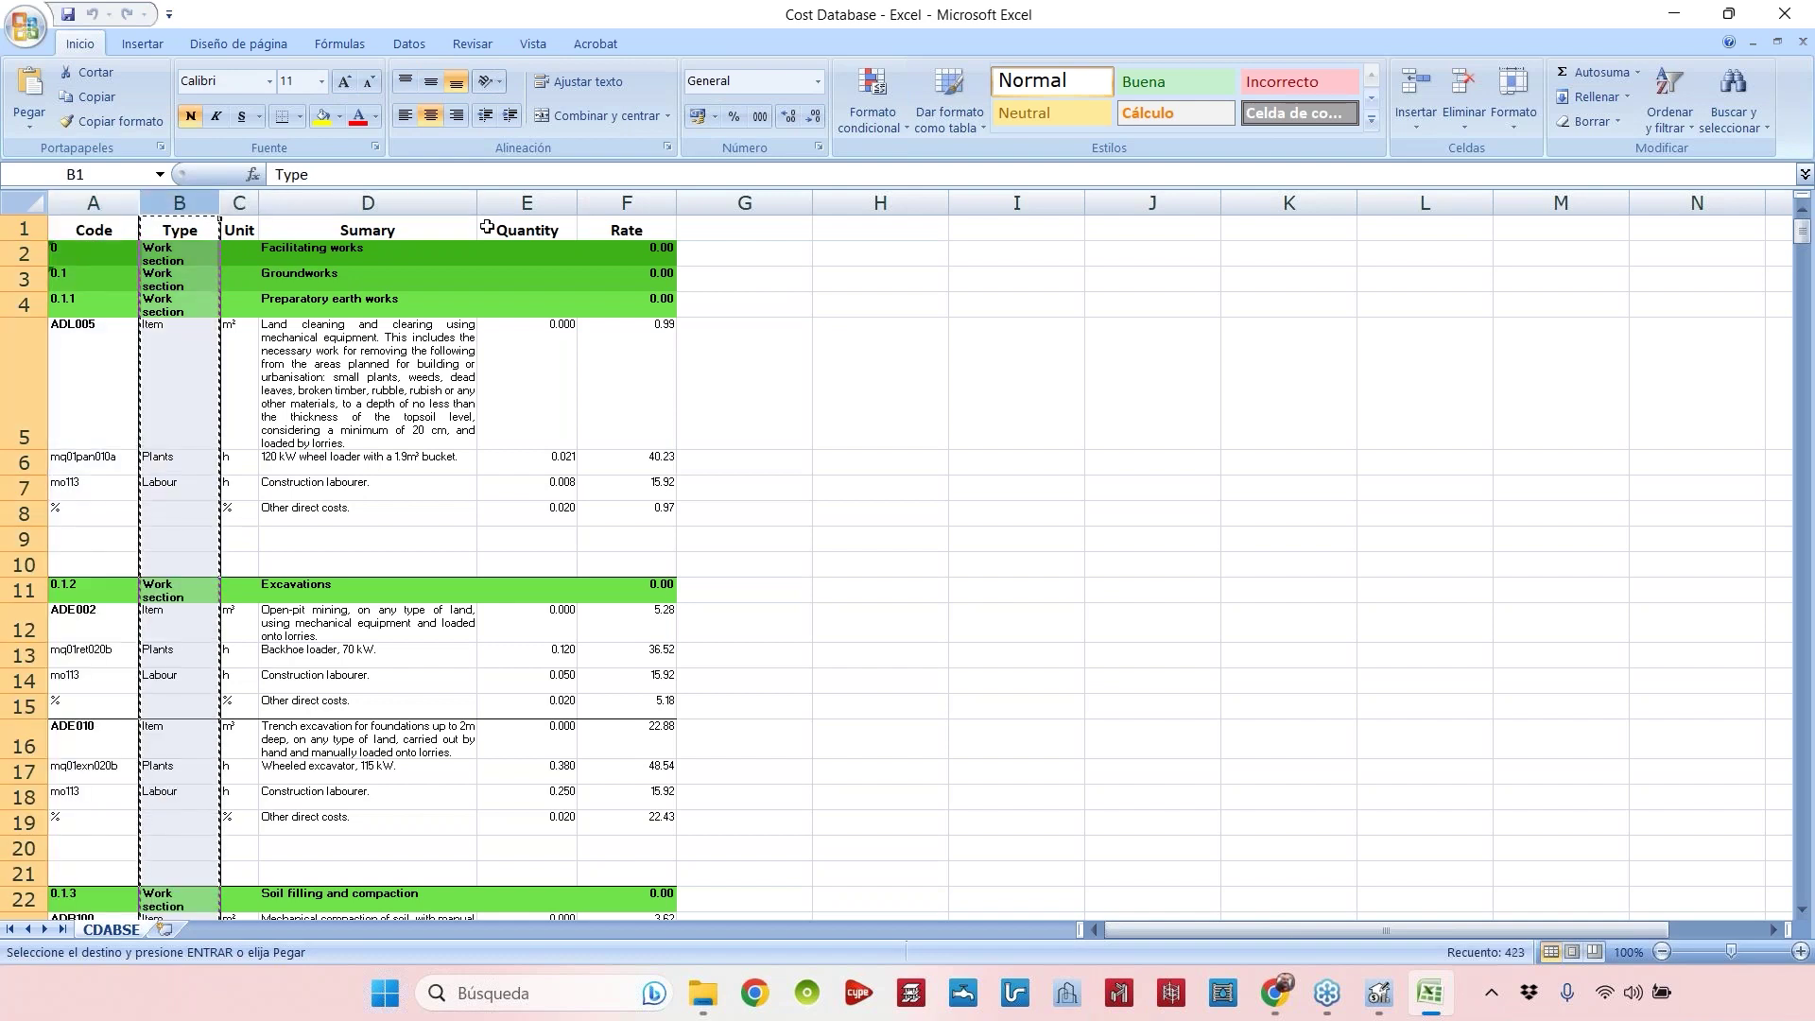
Switch to Open BIM Quantities and choose ASCII (MS-DOS) as the character map for the CSV import.
{"action": "left_click", "coordinate": [1378, 992]}
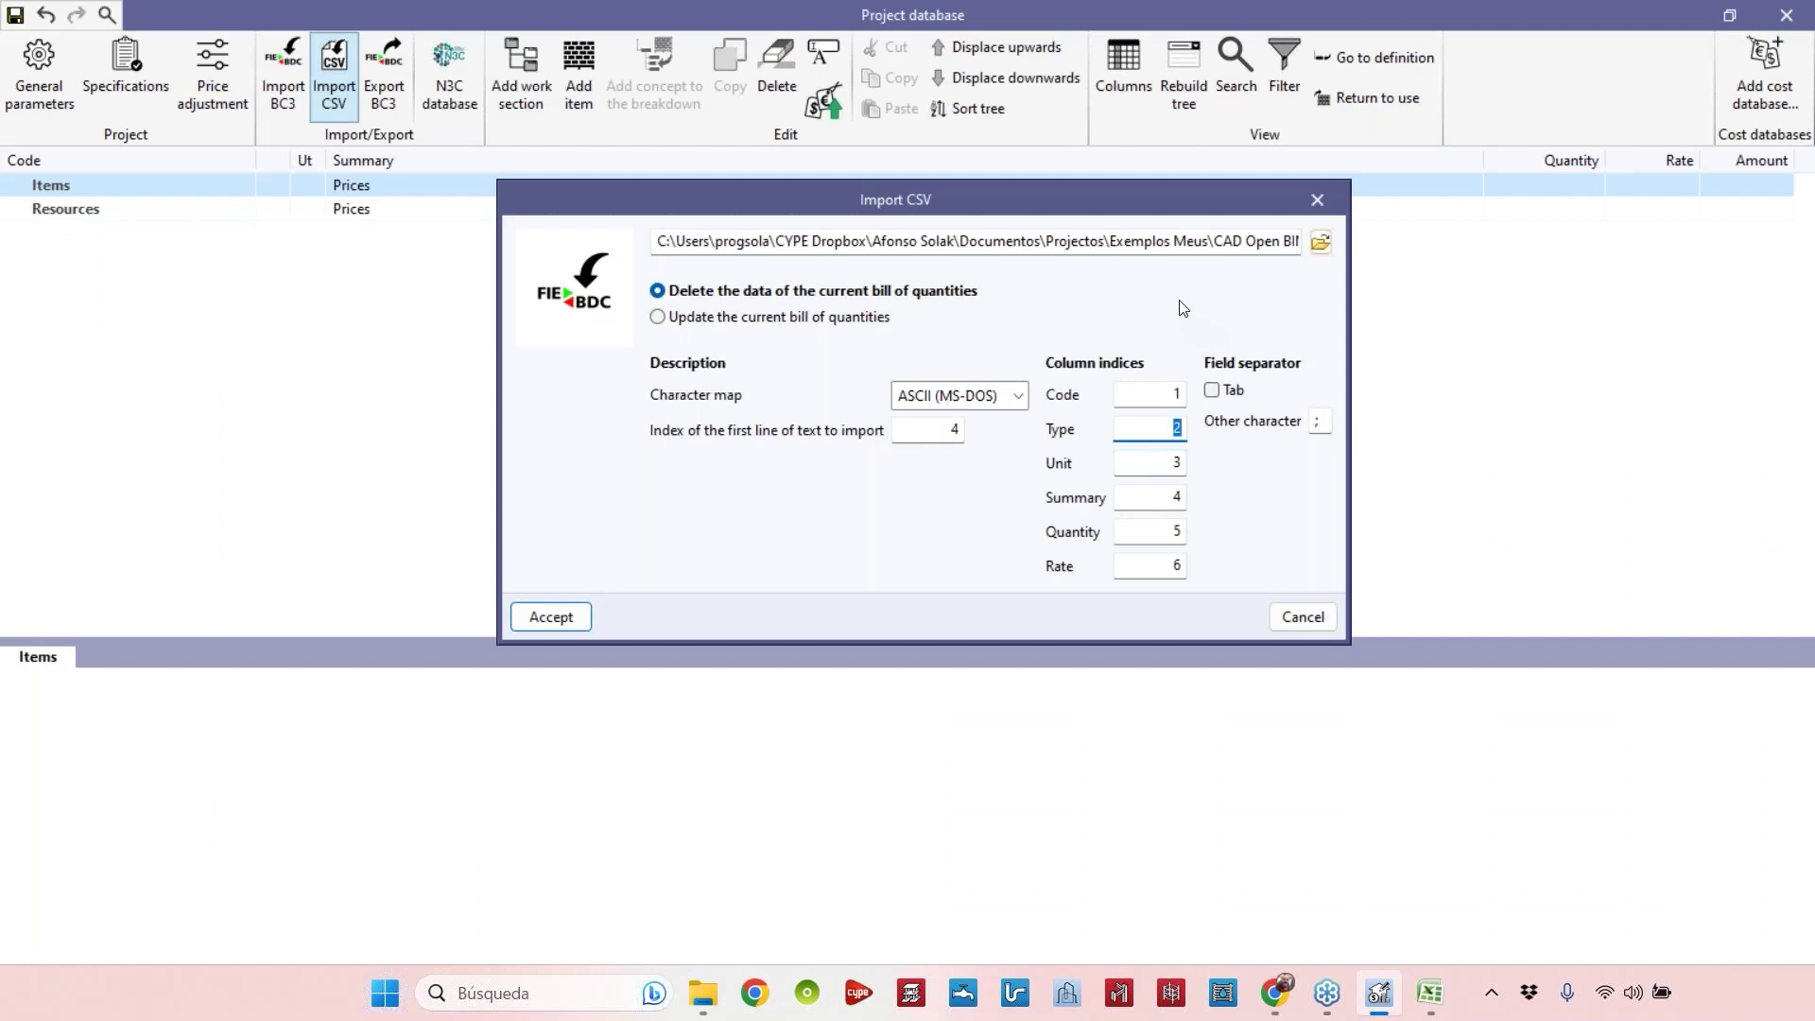
{"action": "left_click", "coordinate": [1018, 397]}
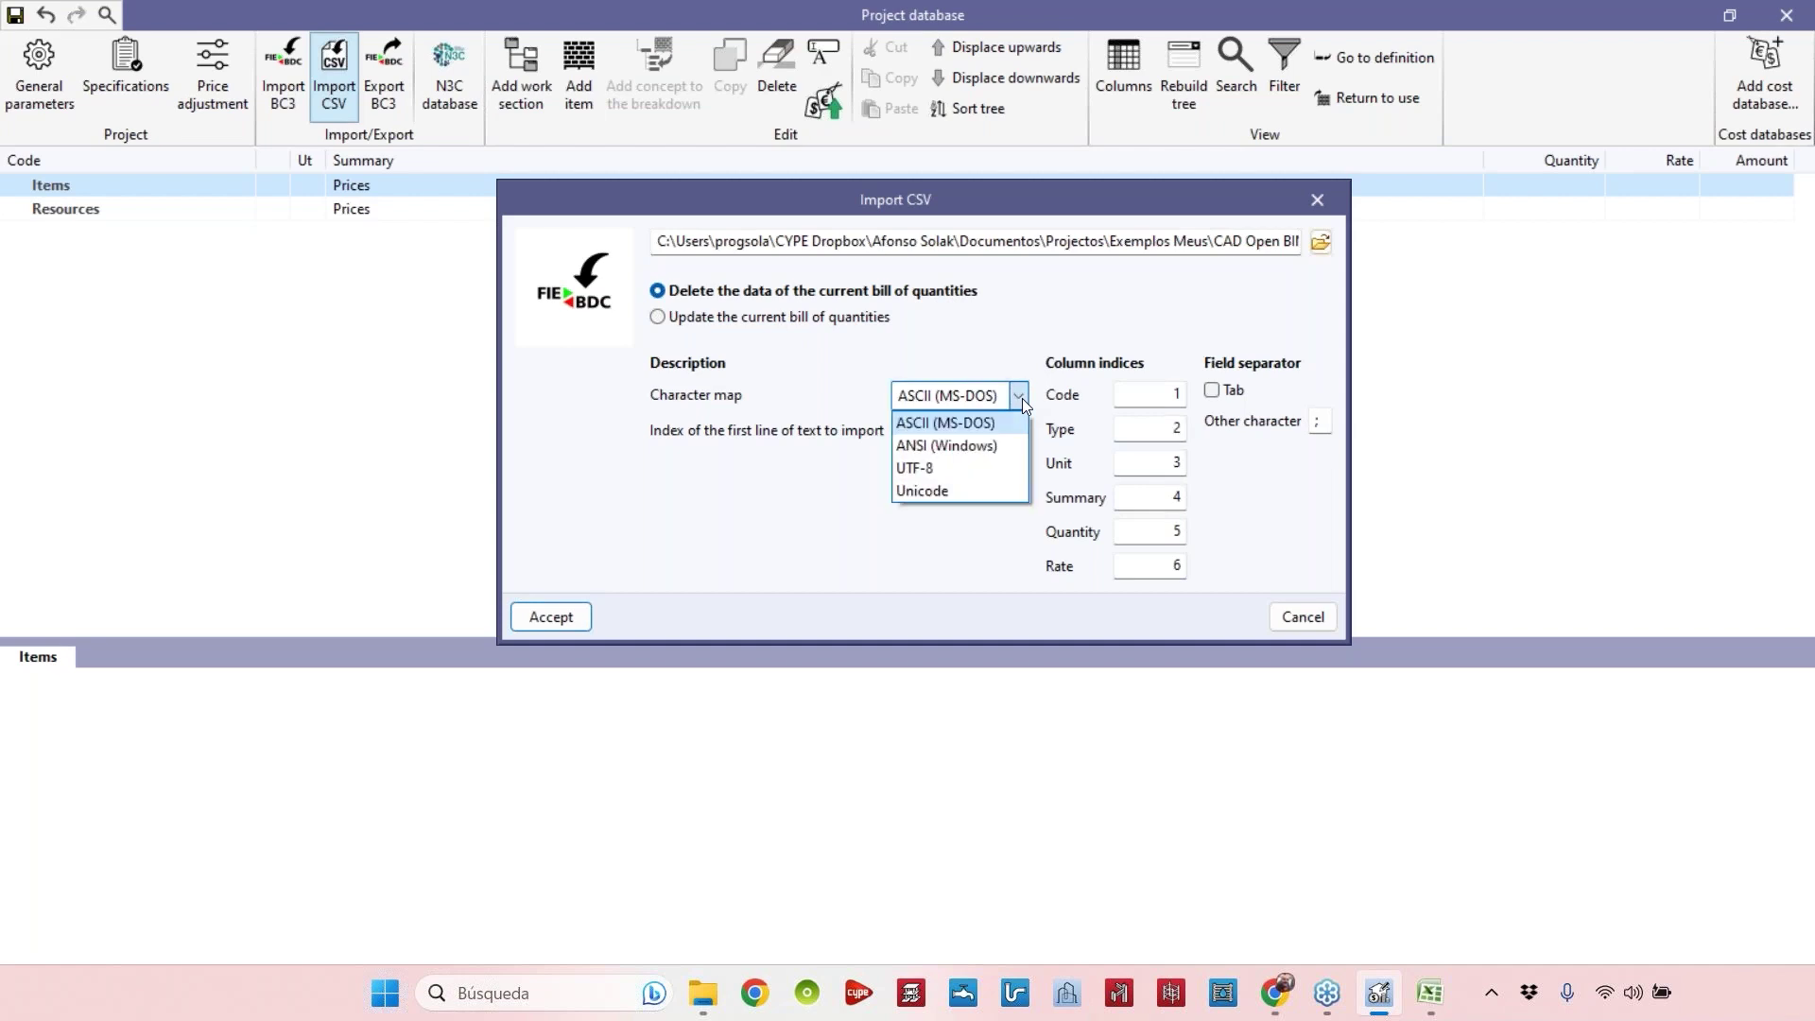
{"action": "left_click", "coordinate": [941, 426]}
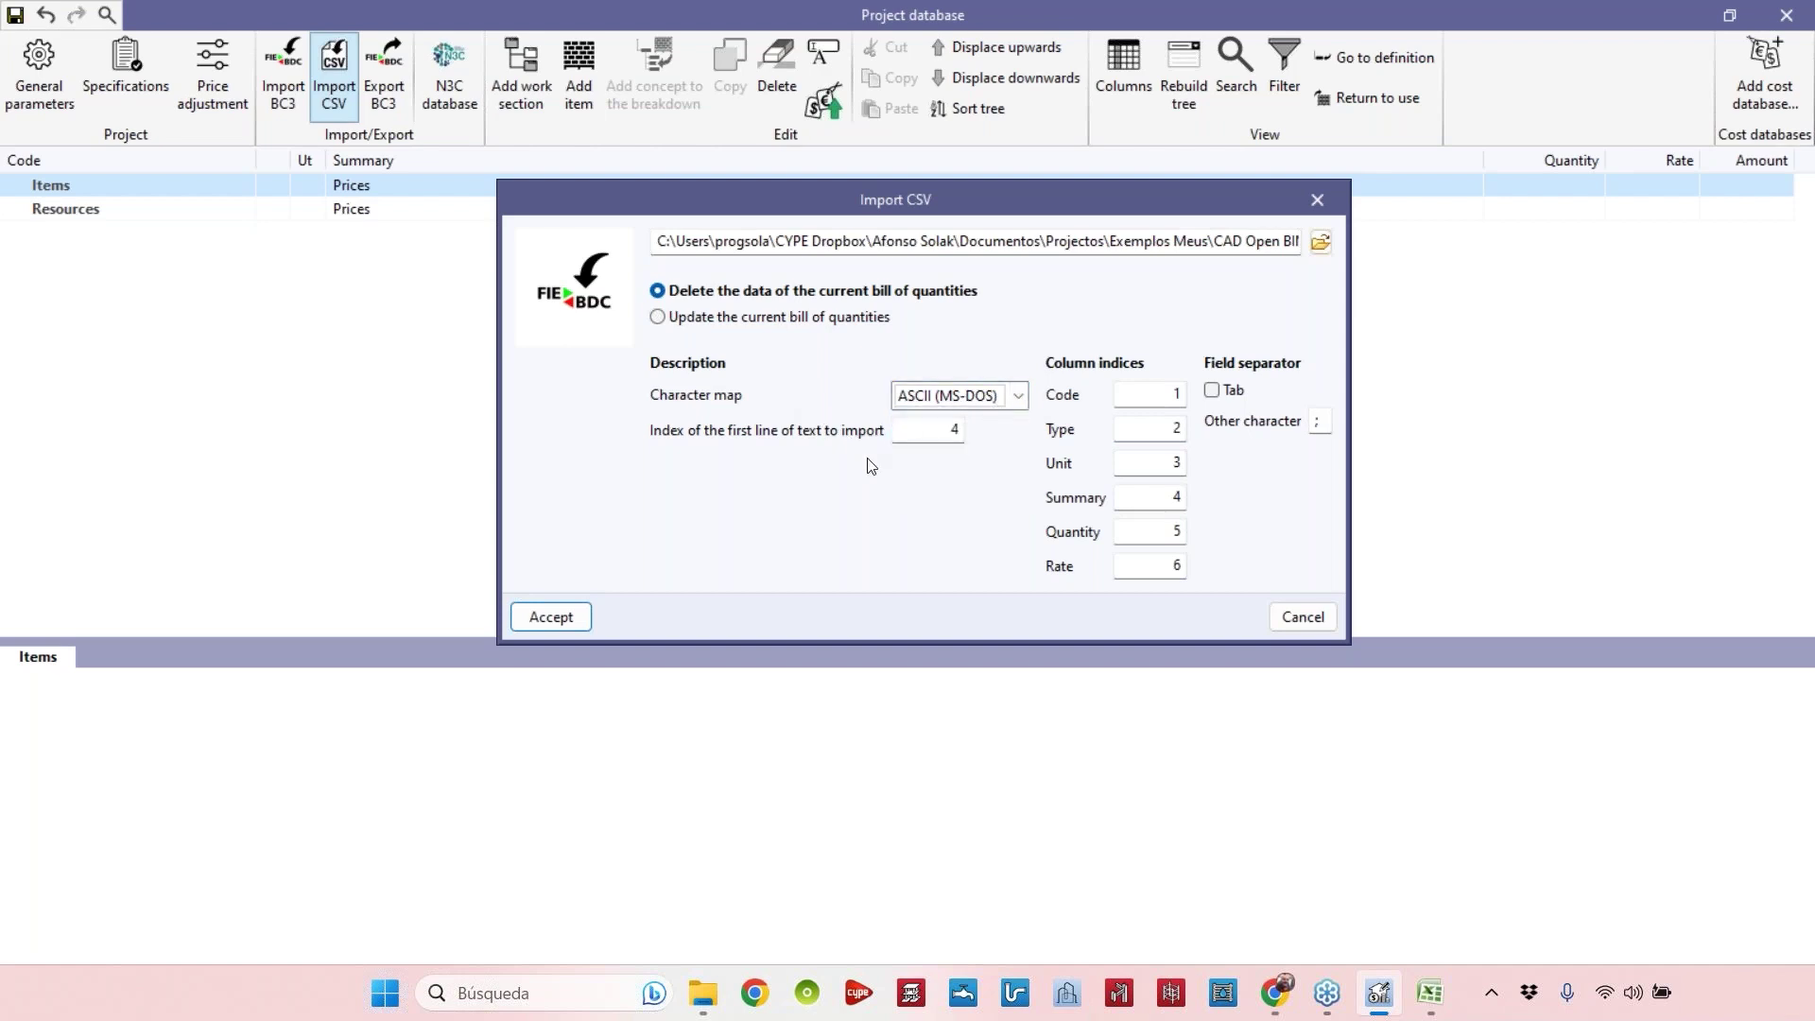
Examine header row 1 and data row 2 in the Excel sheet, and set the import's first text line index to 2.
{"action": "double_click", "coordinate": [918, 433]}
{"action": "left_click", "coordinate": [1431, 992]}
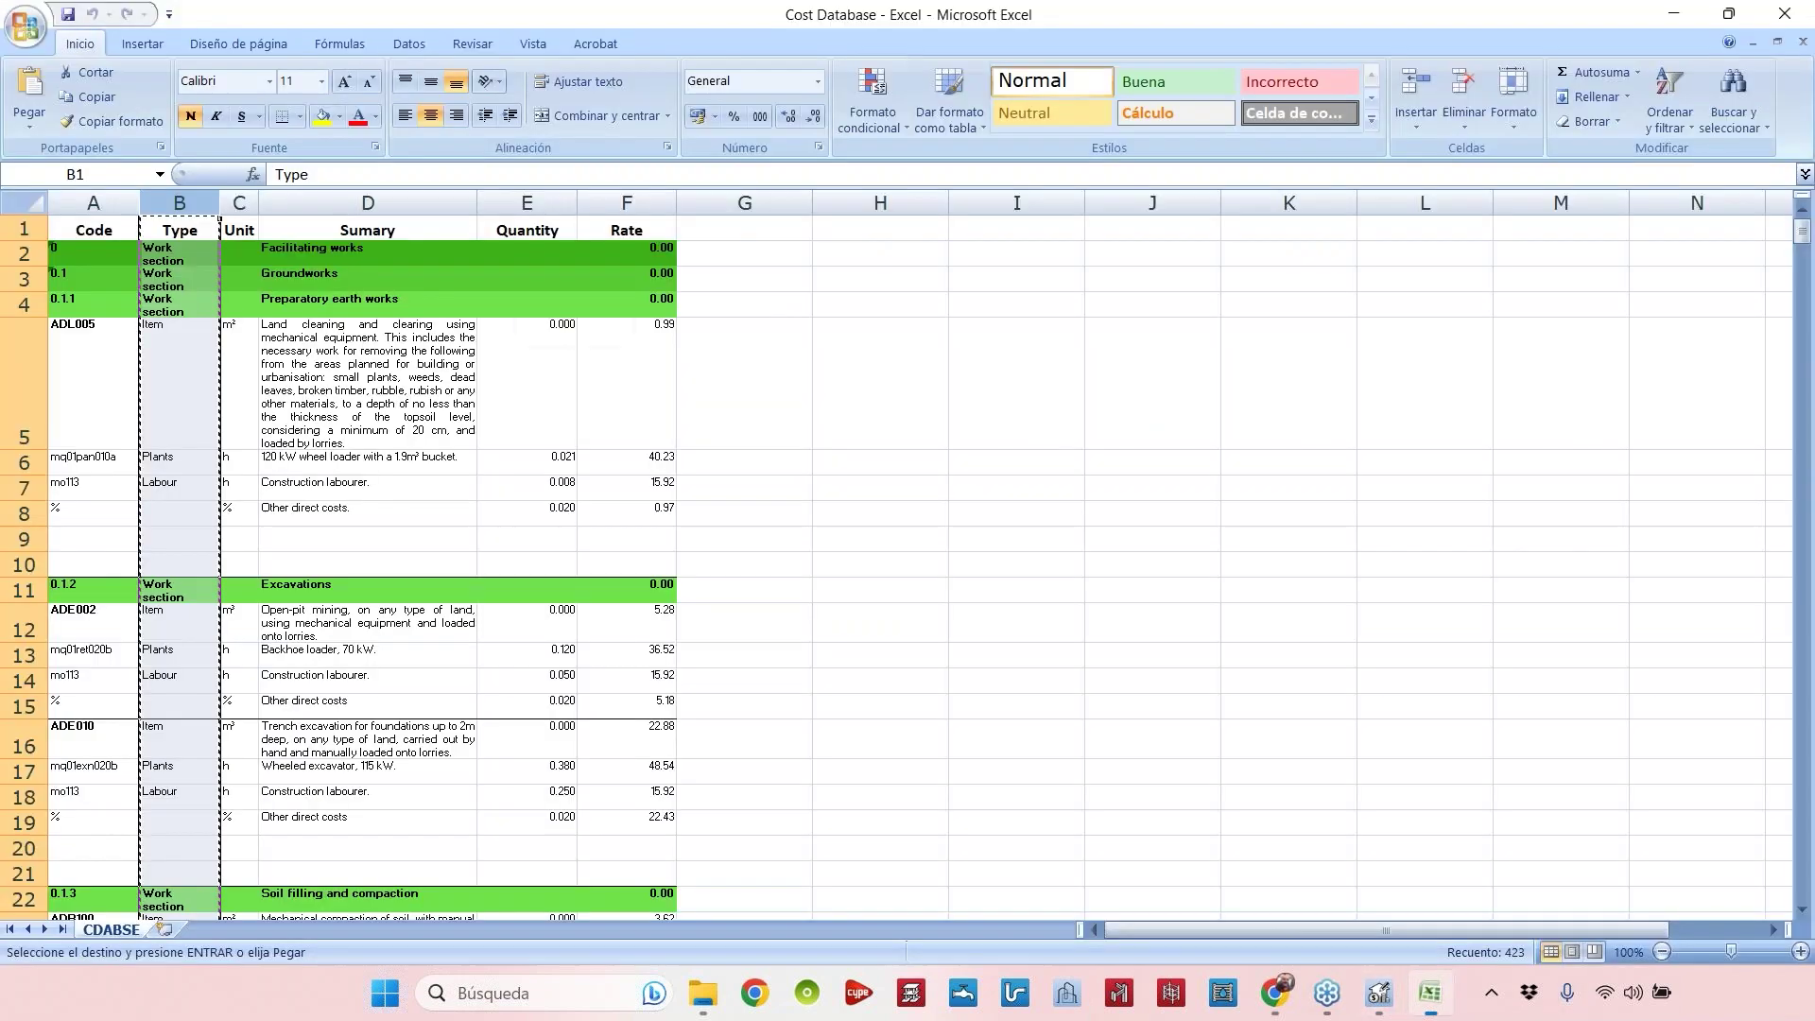
{"action": "left_click", "coordinate": [527, 383]}
{"action": "left_click", "coordinate": [94, 230]}
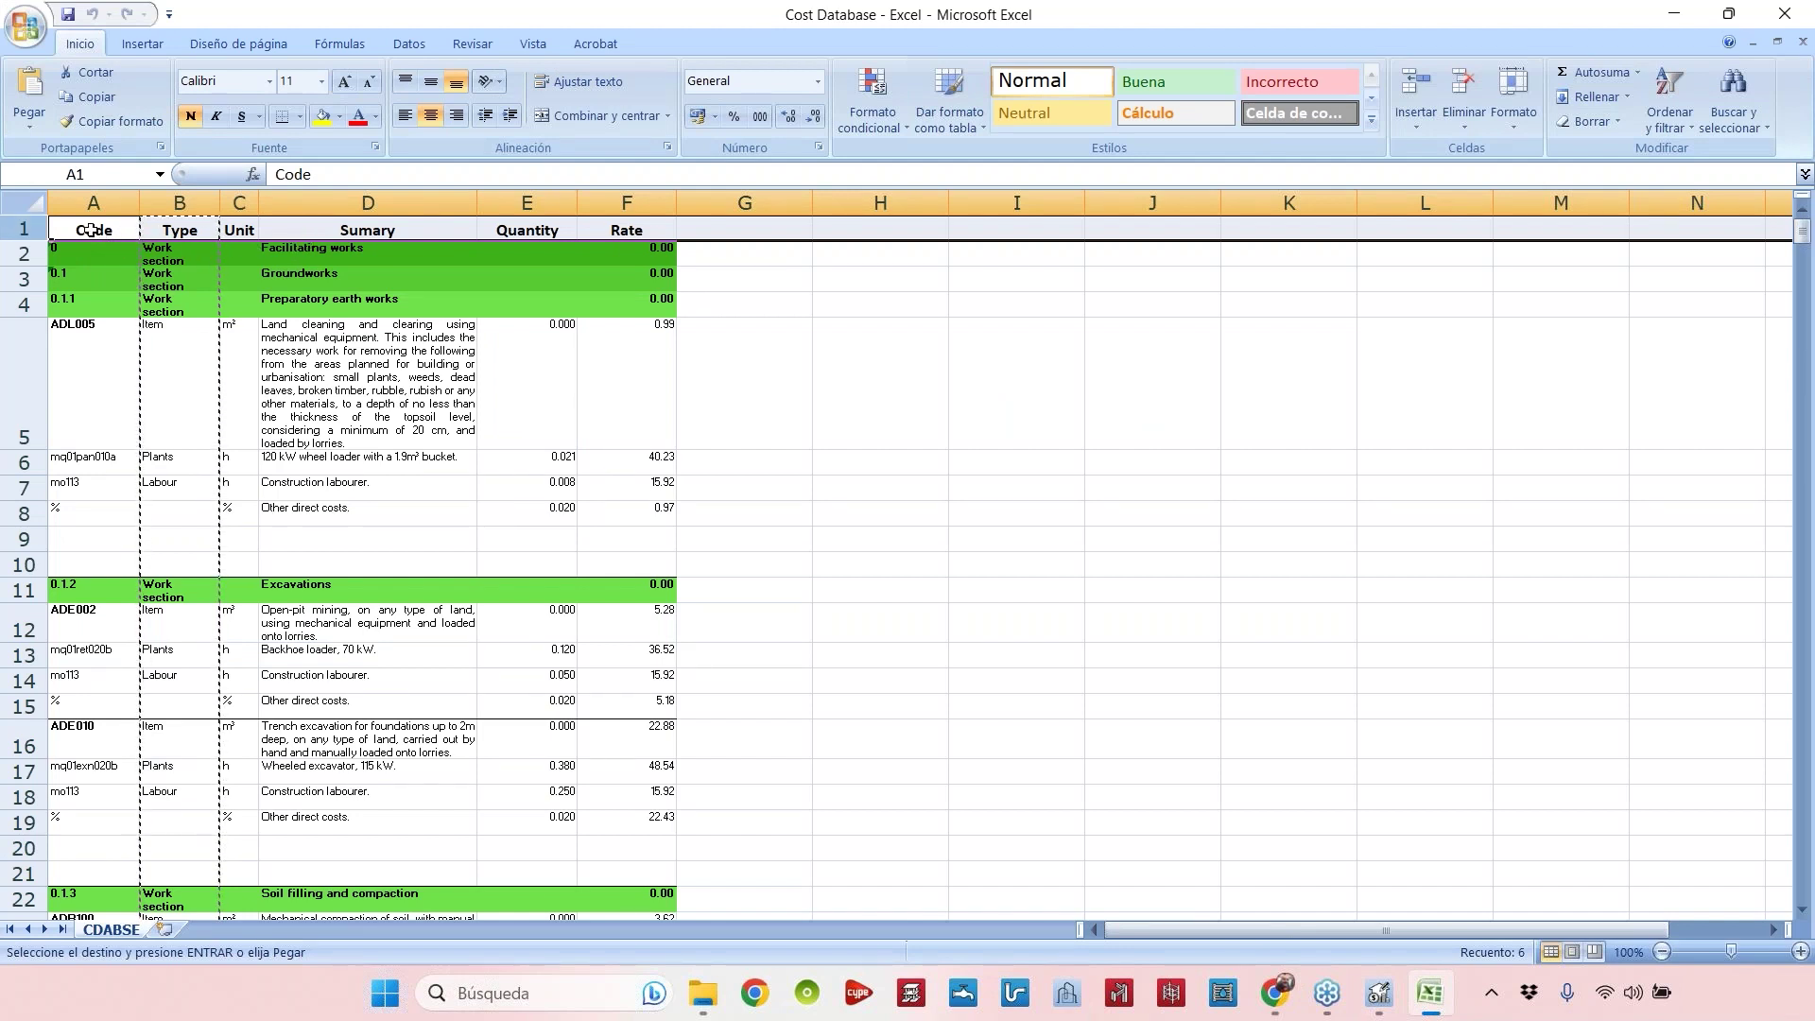
{"action": "left_click_drag", "start_coordinate": [658, 228], "coordinate": [113, 225]}
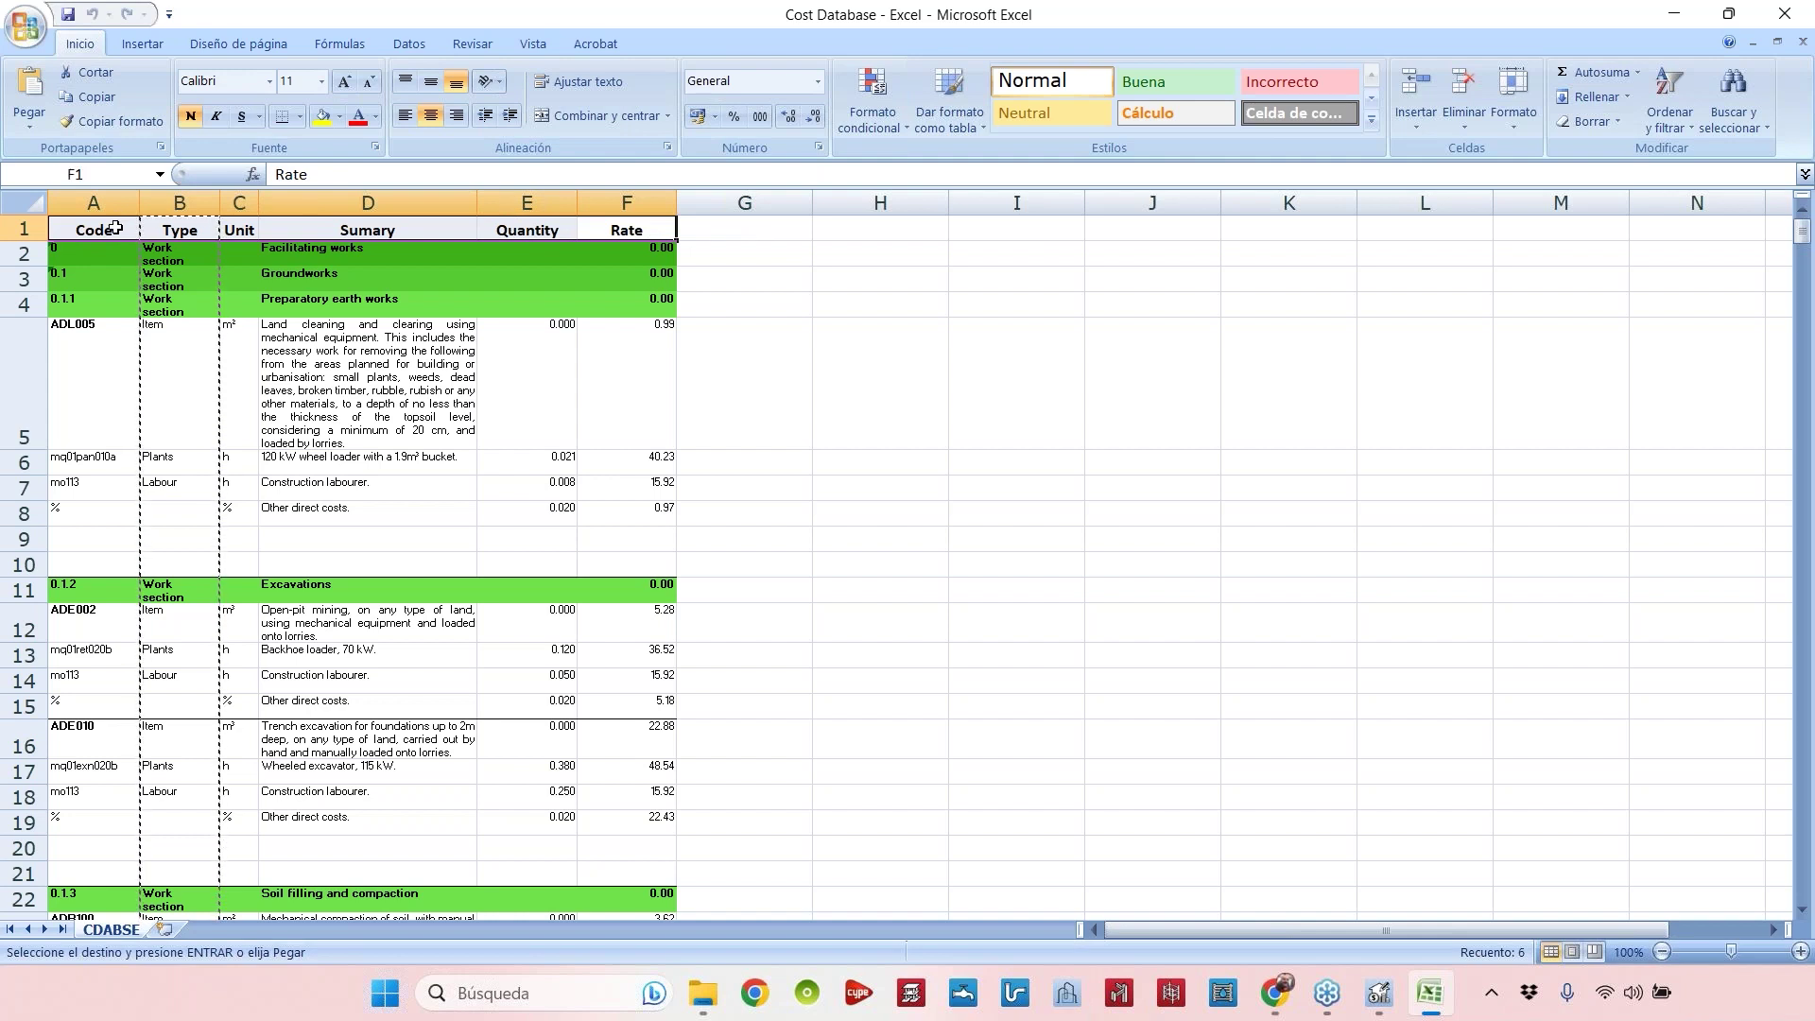
{"action": "left_click", "coordinate": [22, 228]}
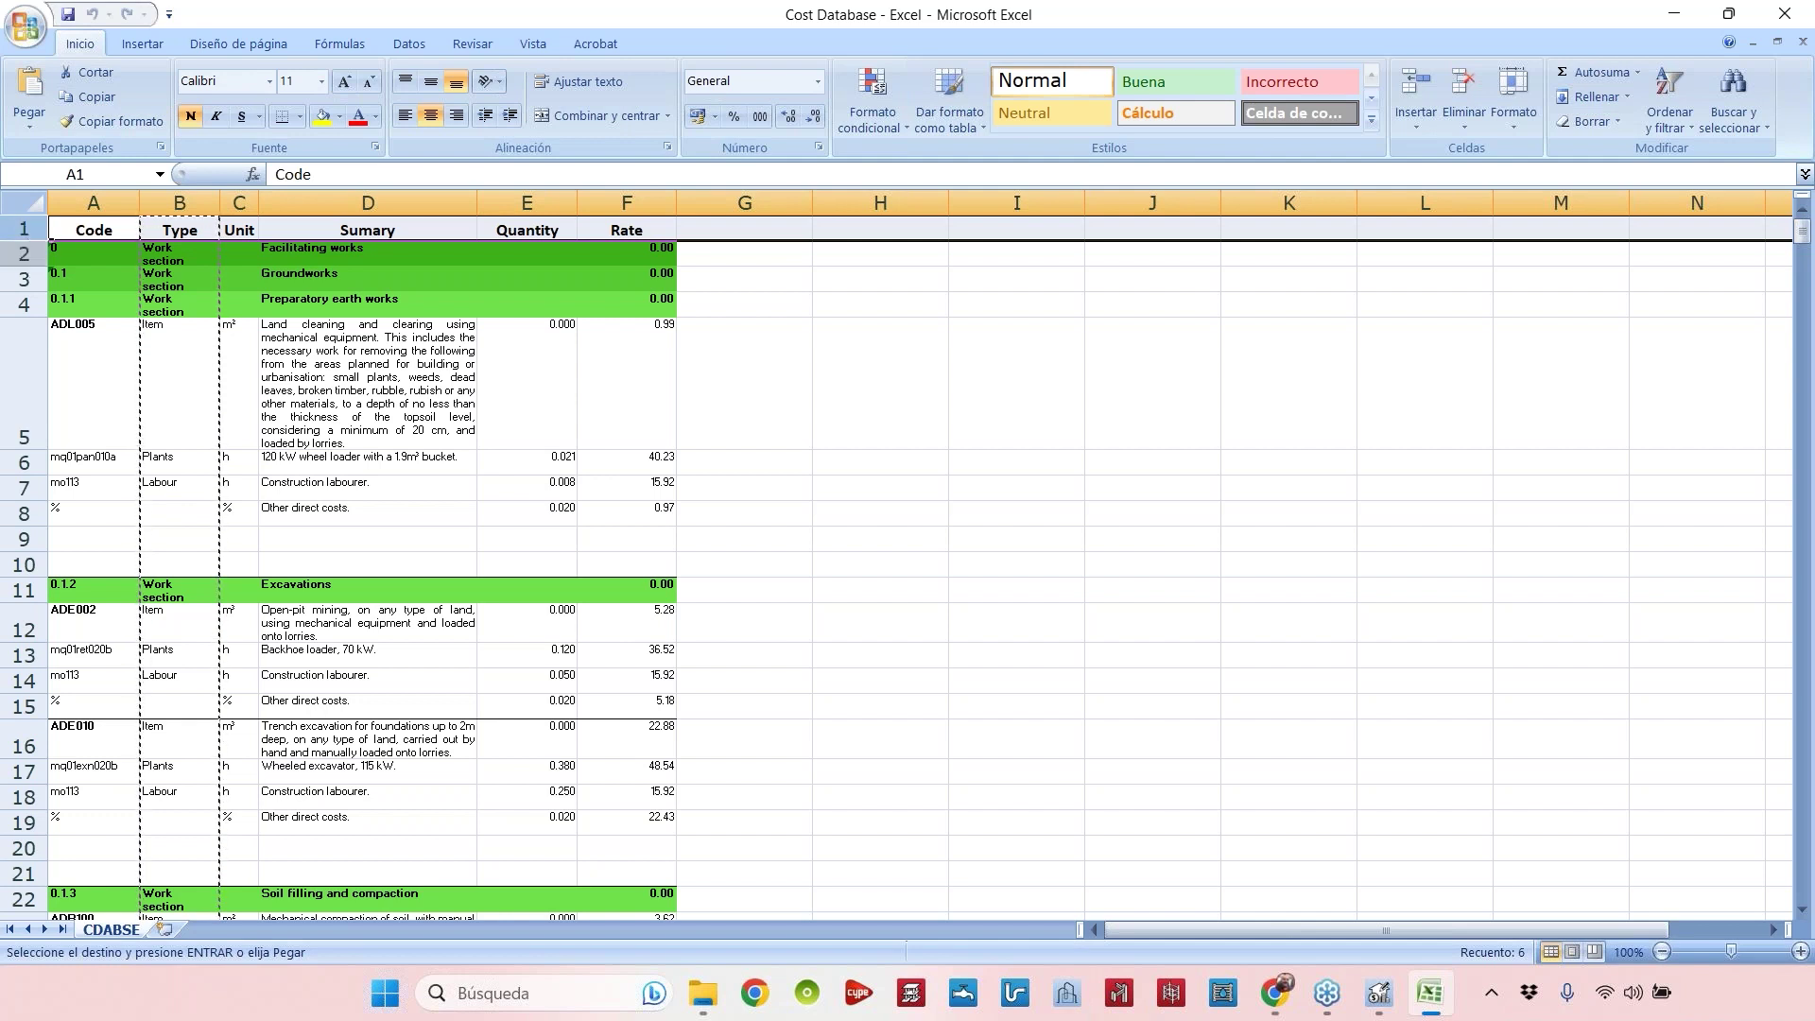
{"action": "left_click", "coordinate": [16, 253]}
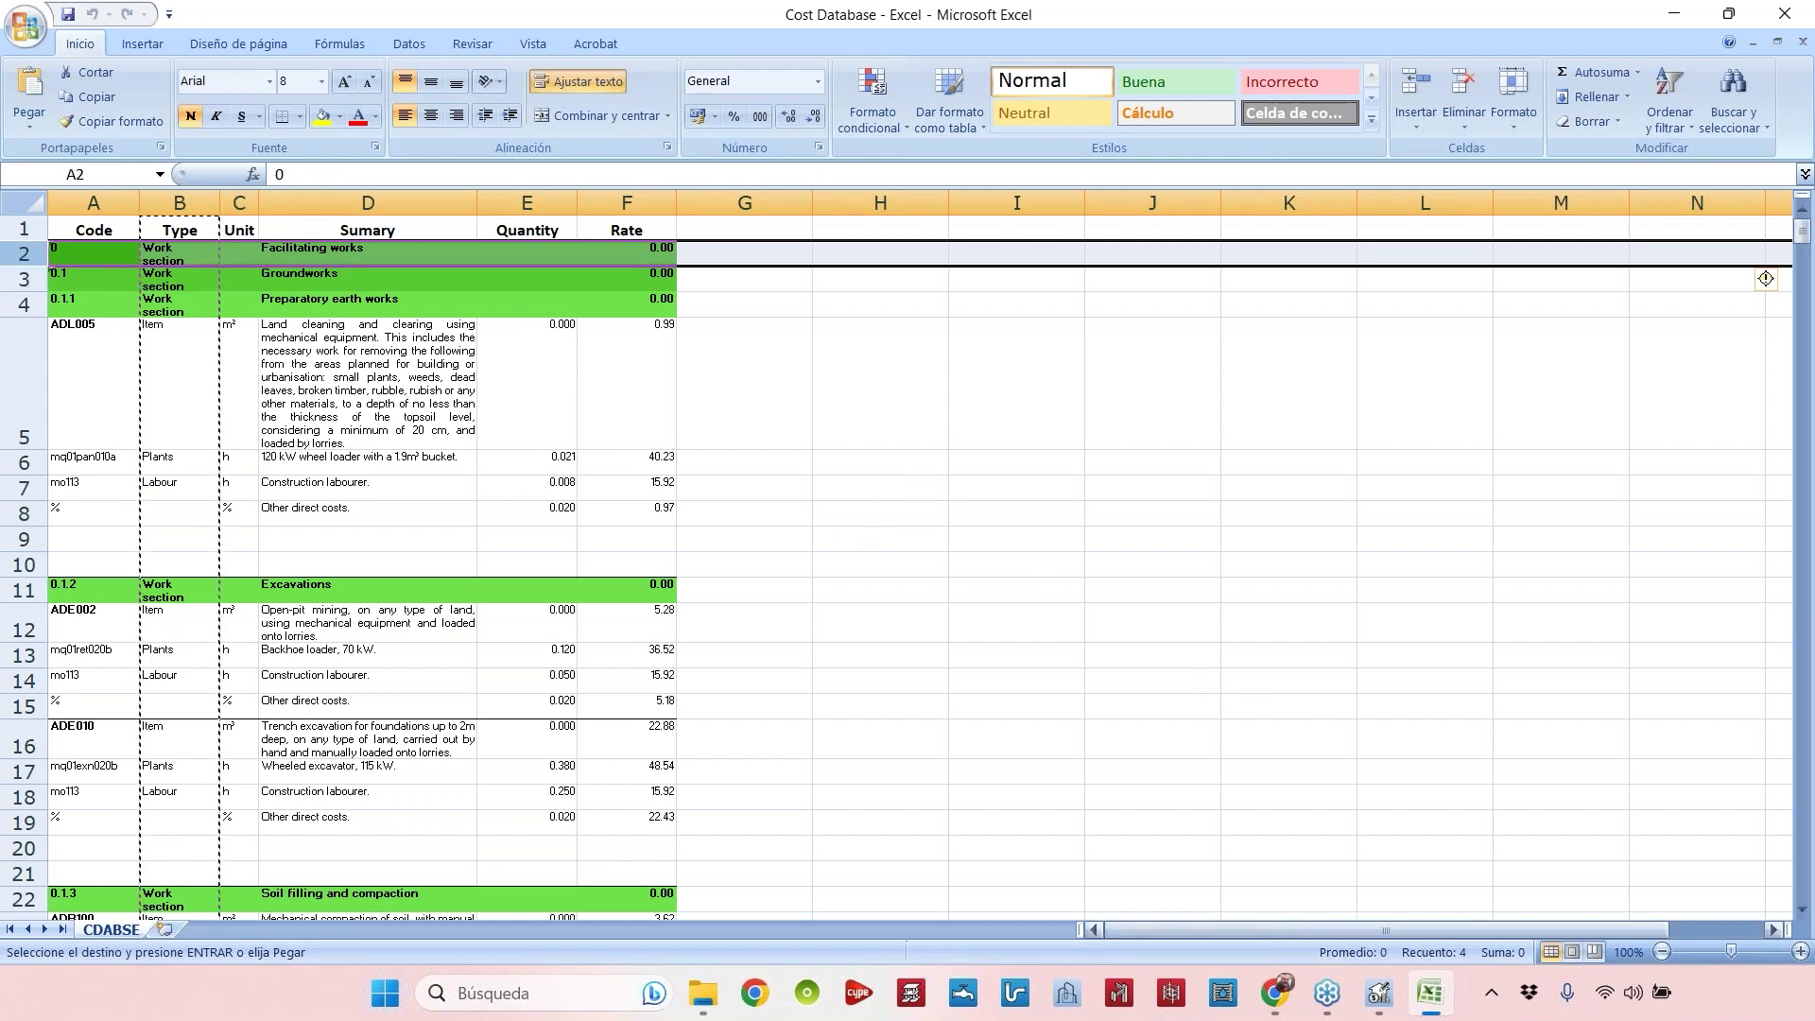
{"action": "mouse_move", "coordinate": [1379, 999]}
{"action": "type", "text": "2"}
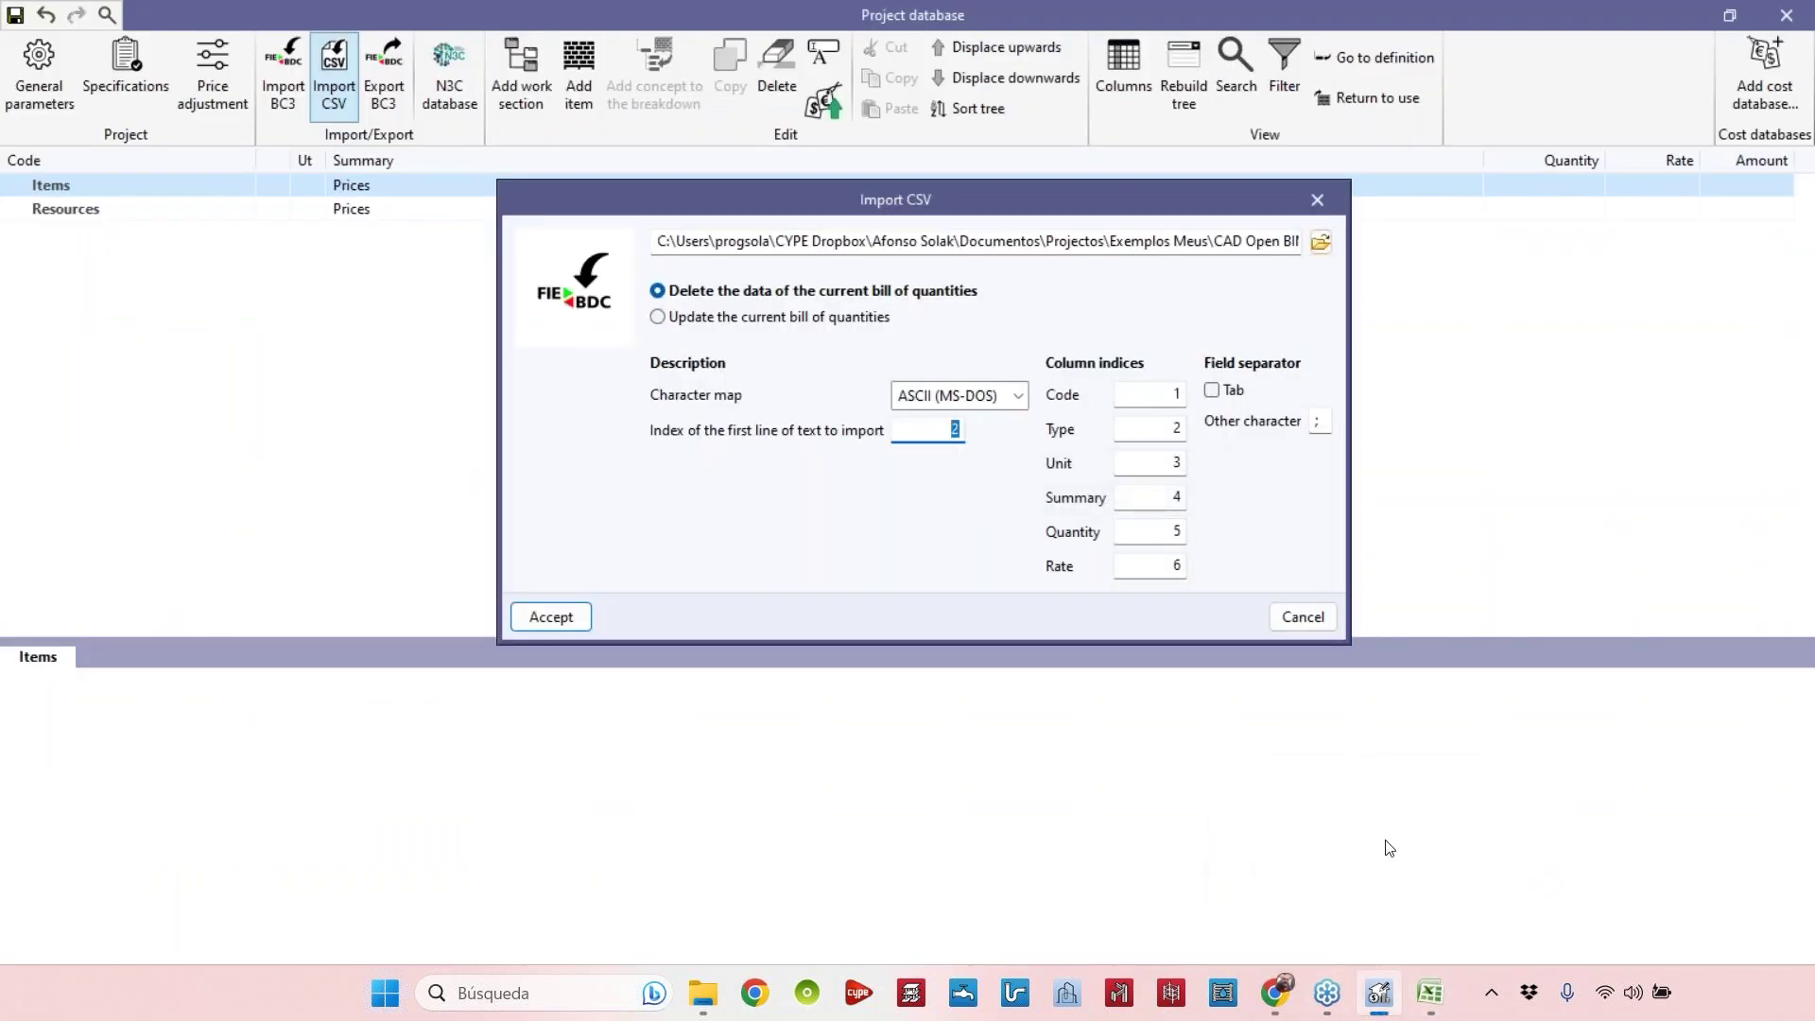
Recheck header row 1 in the Excel sheet and run the CSV import into the project database.
{"action": "left_click", "coordinate": [1429, 992]}
{"action": "left_click", "coordinate": [15, 229]}
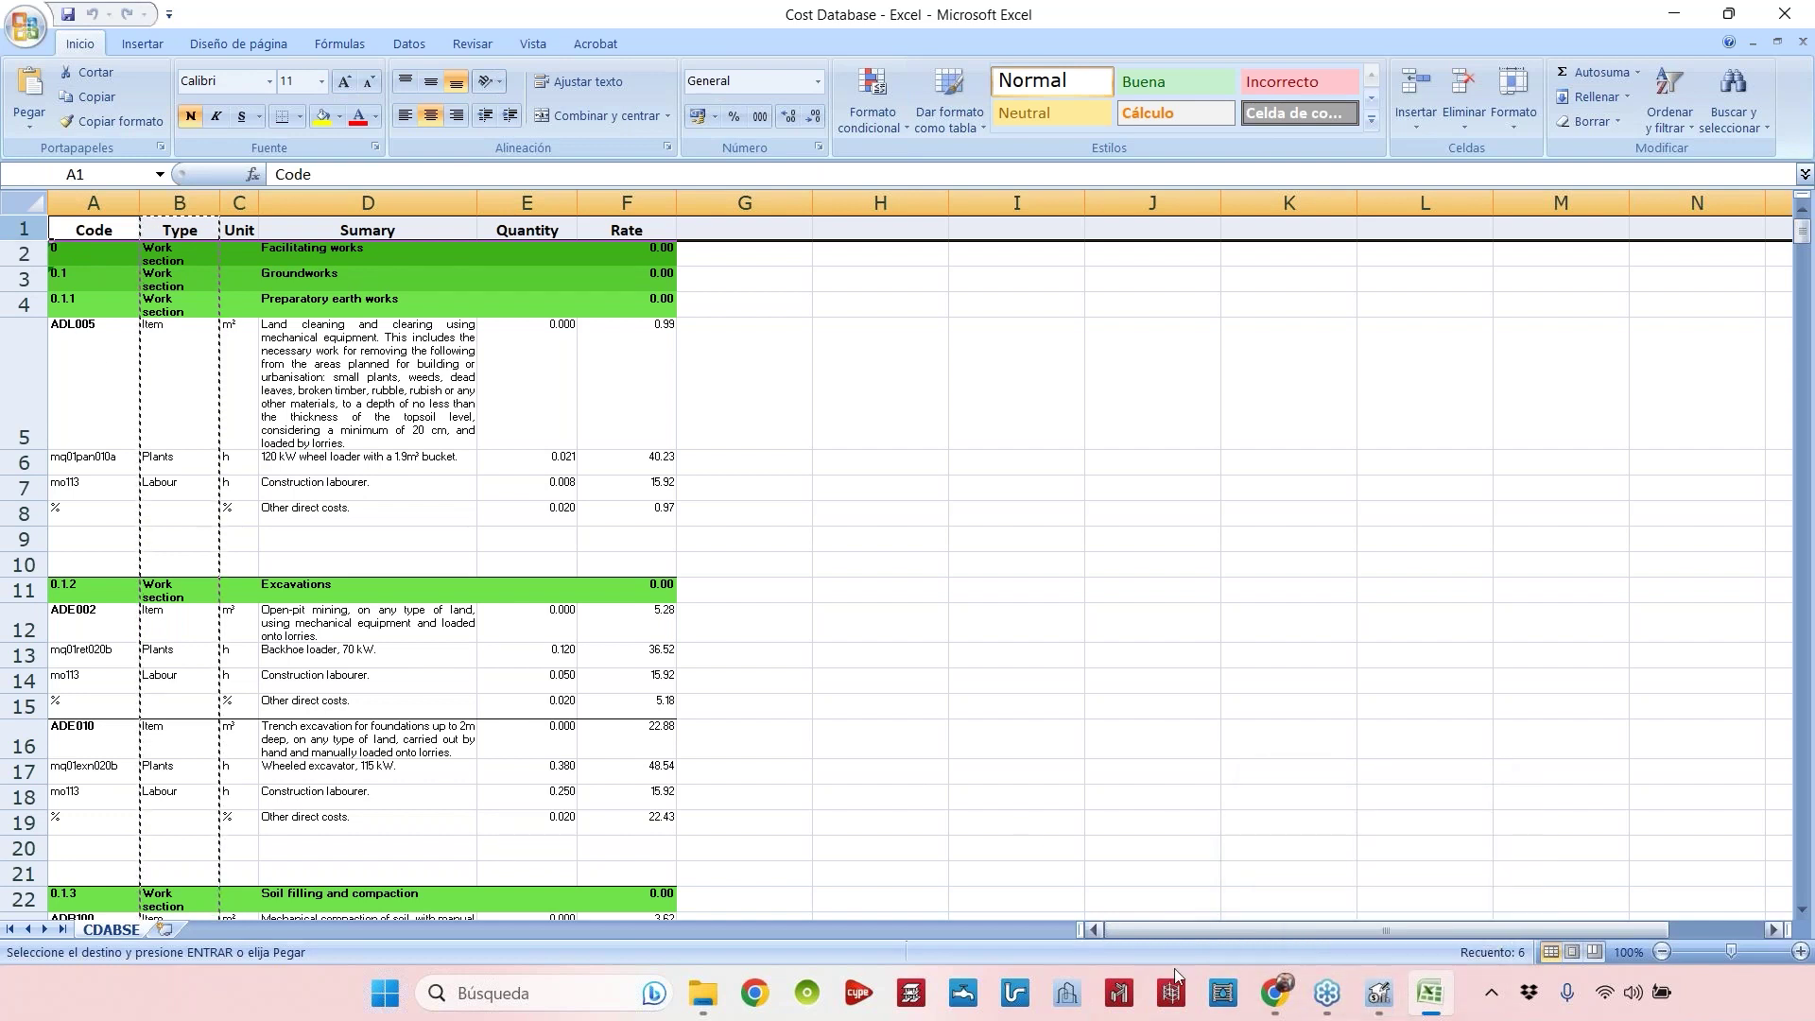
{"action": "left_click", "coordinate": [1379, 992]}
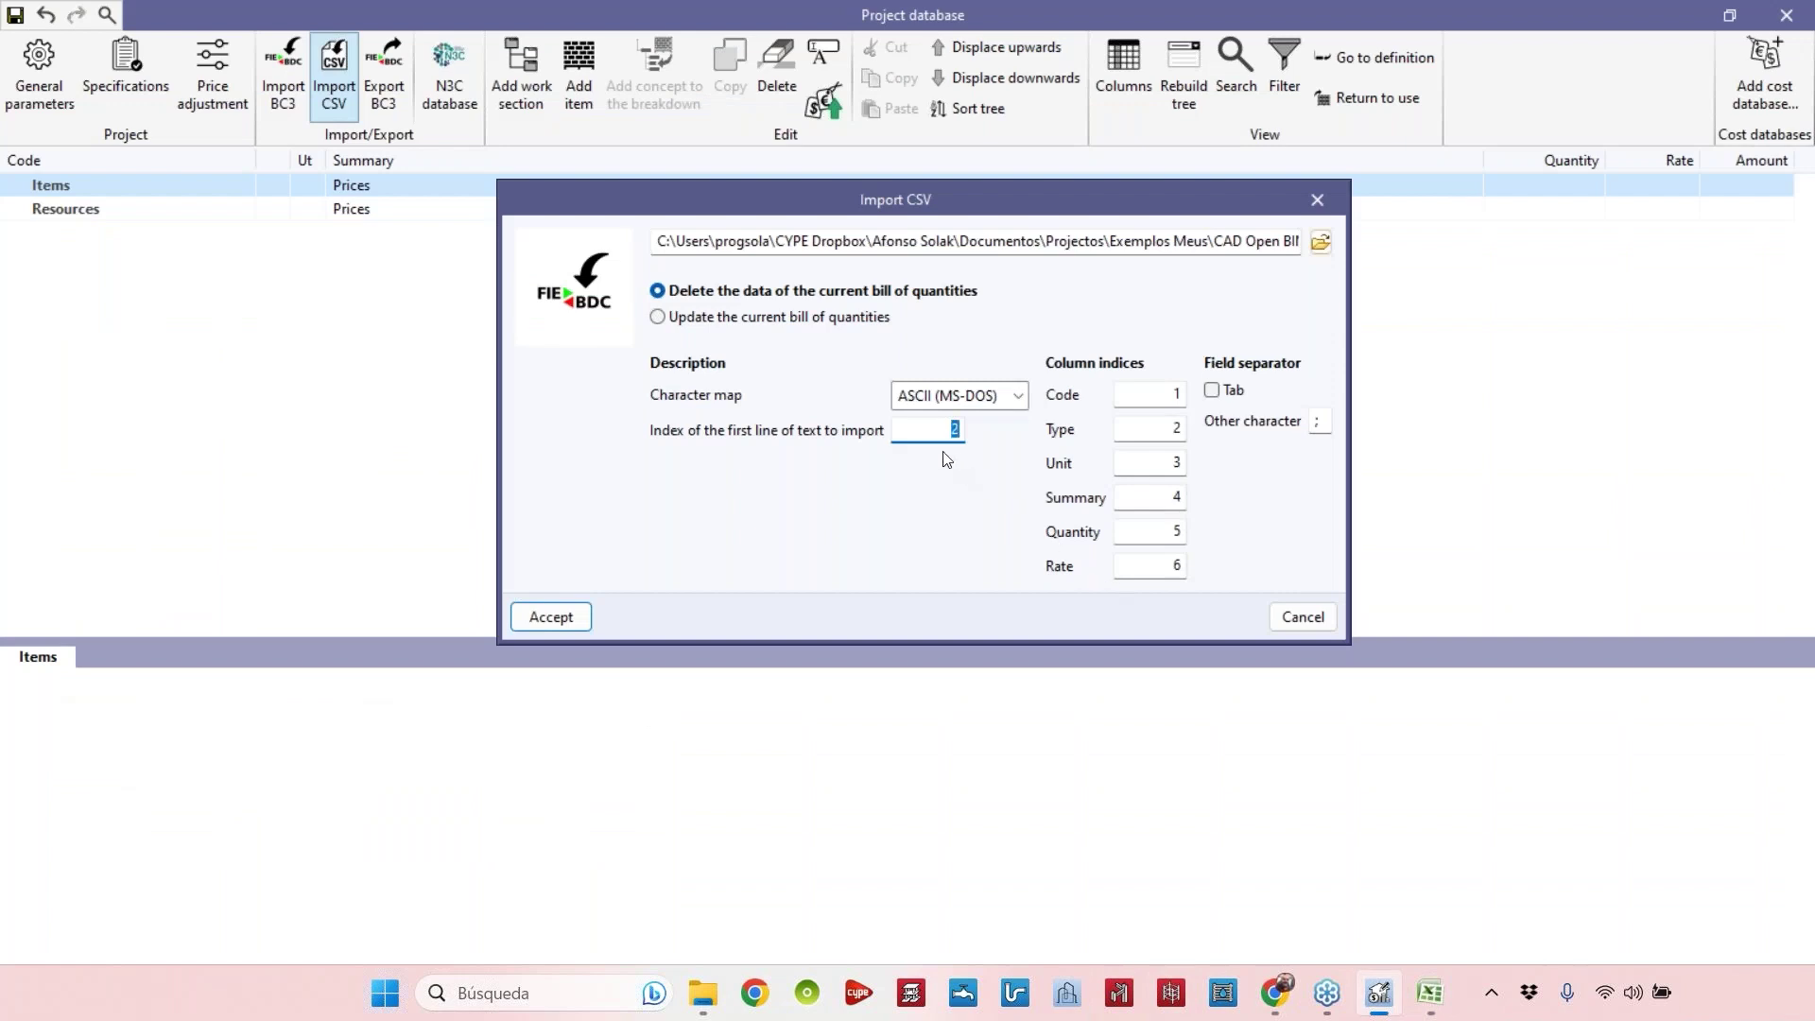
{"action": "left_click", "coordinate": [952, 437]}
{"action": "left_click", "coordinate": [567, 619]}
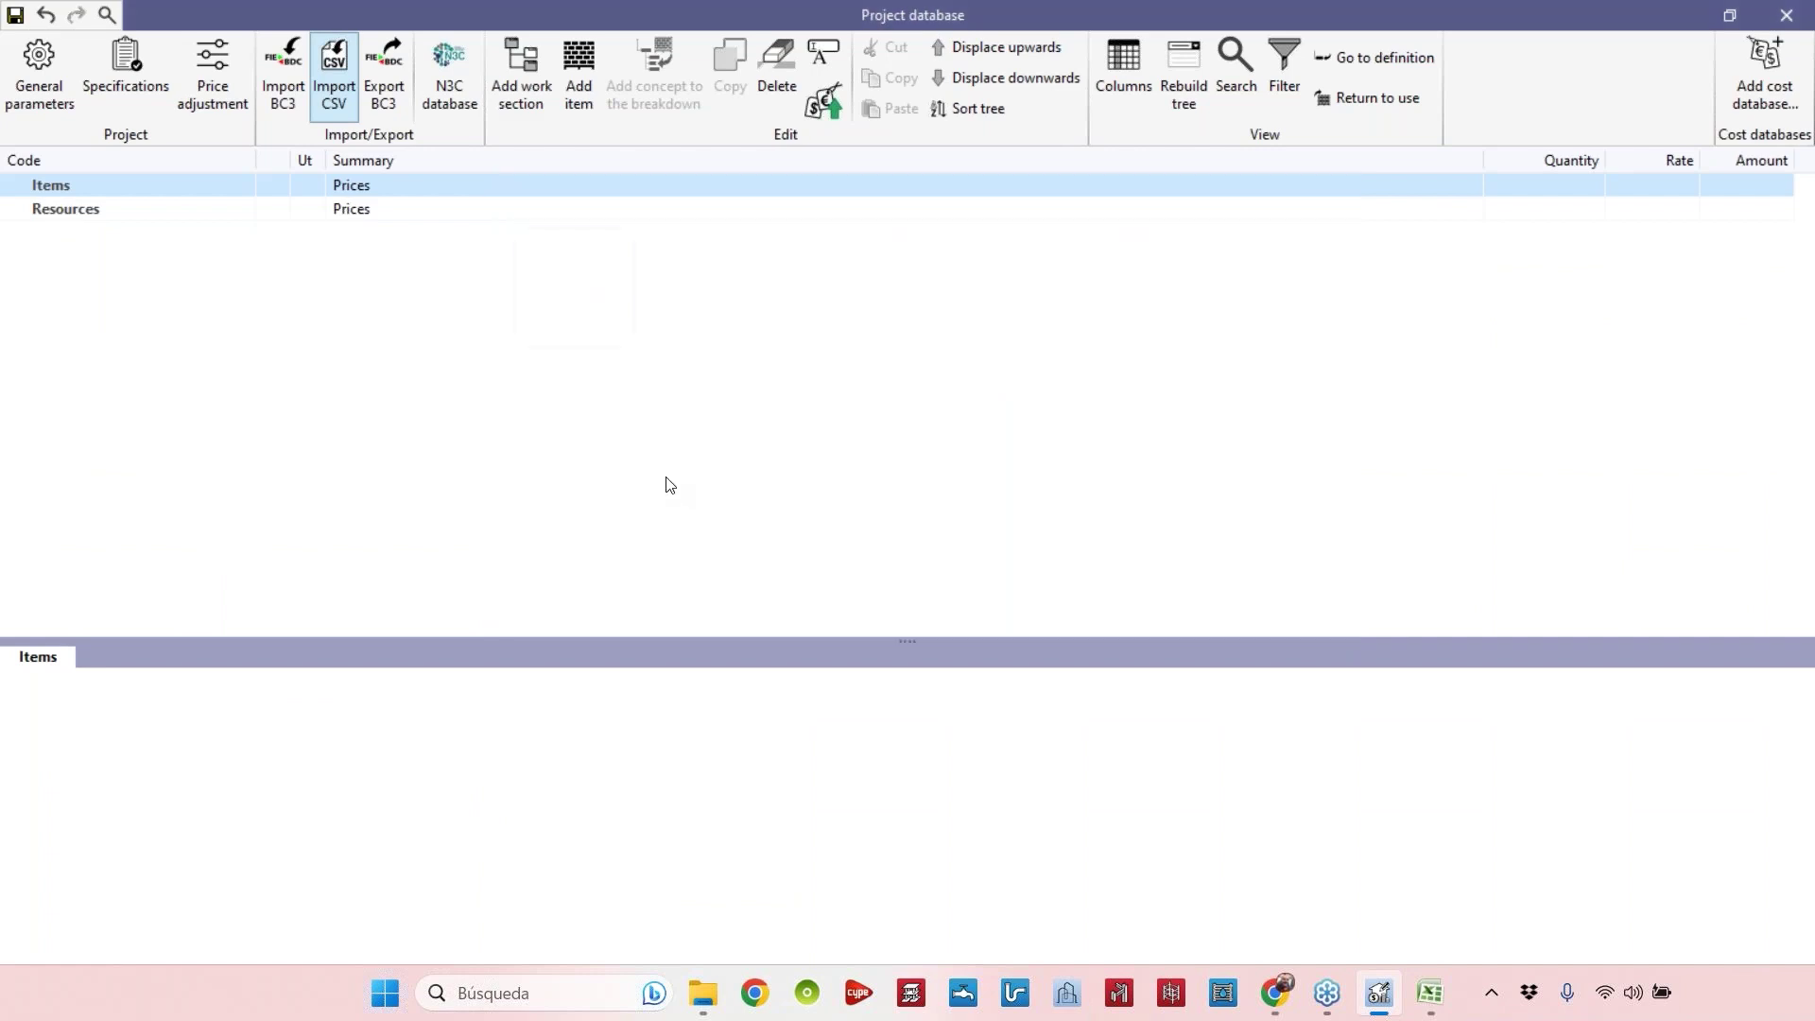
{"action": "left_click", "coordinate": [757, 544]}
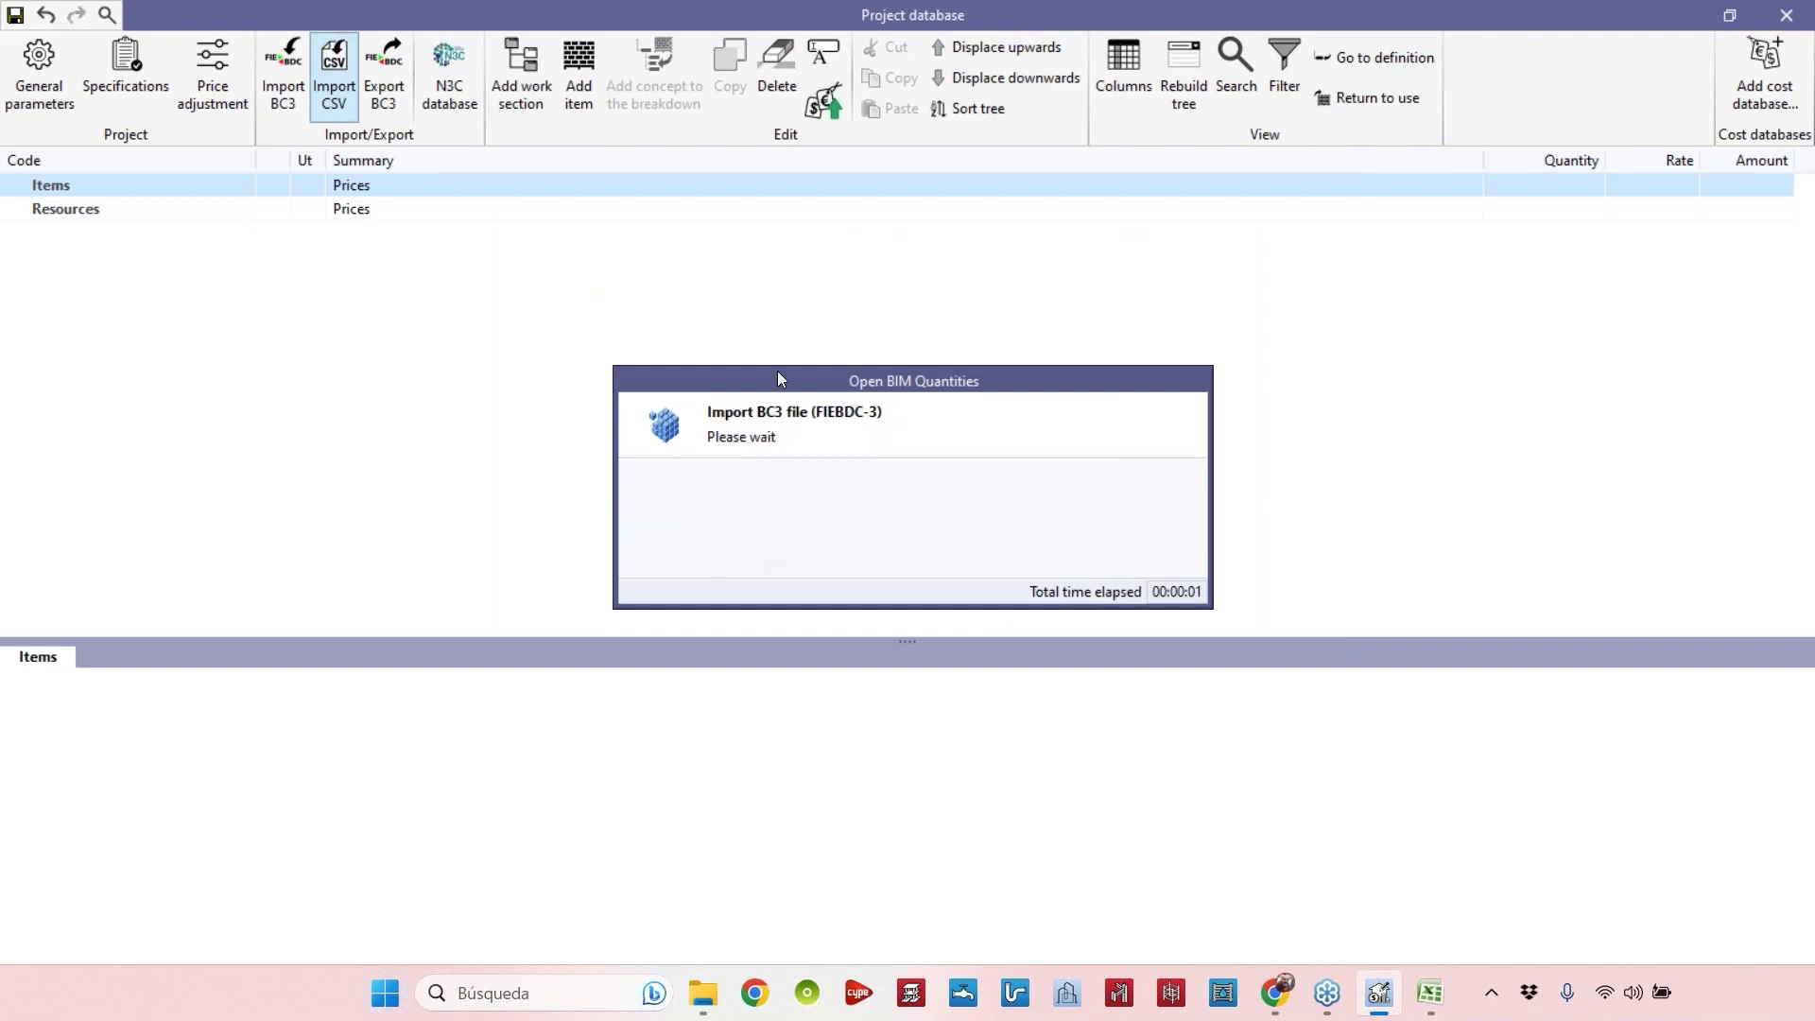
{"action": "left_click", "coordinate": [940, 561]}
Expand the imported Items and Resources groups and examine the Blindings section under Substructure.
{"action": "left_click", "coordinate": [16, 185]}
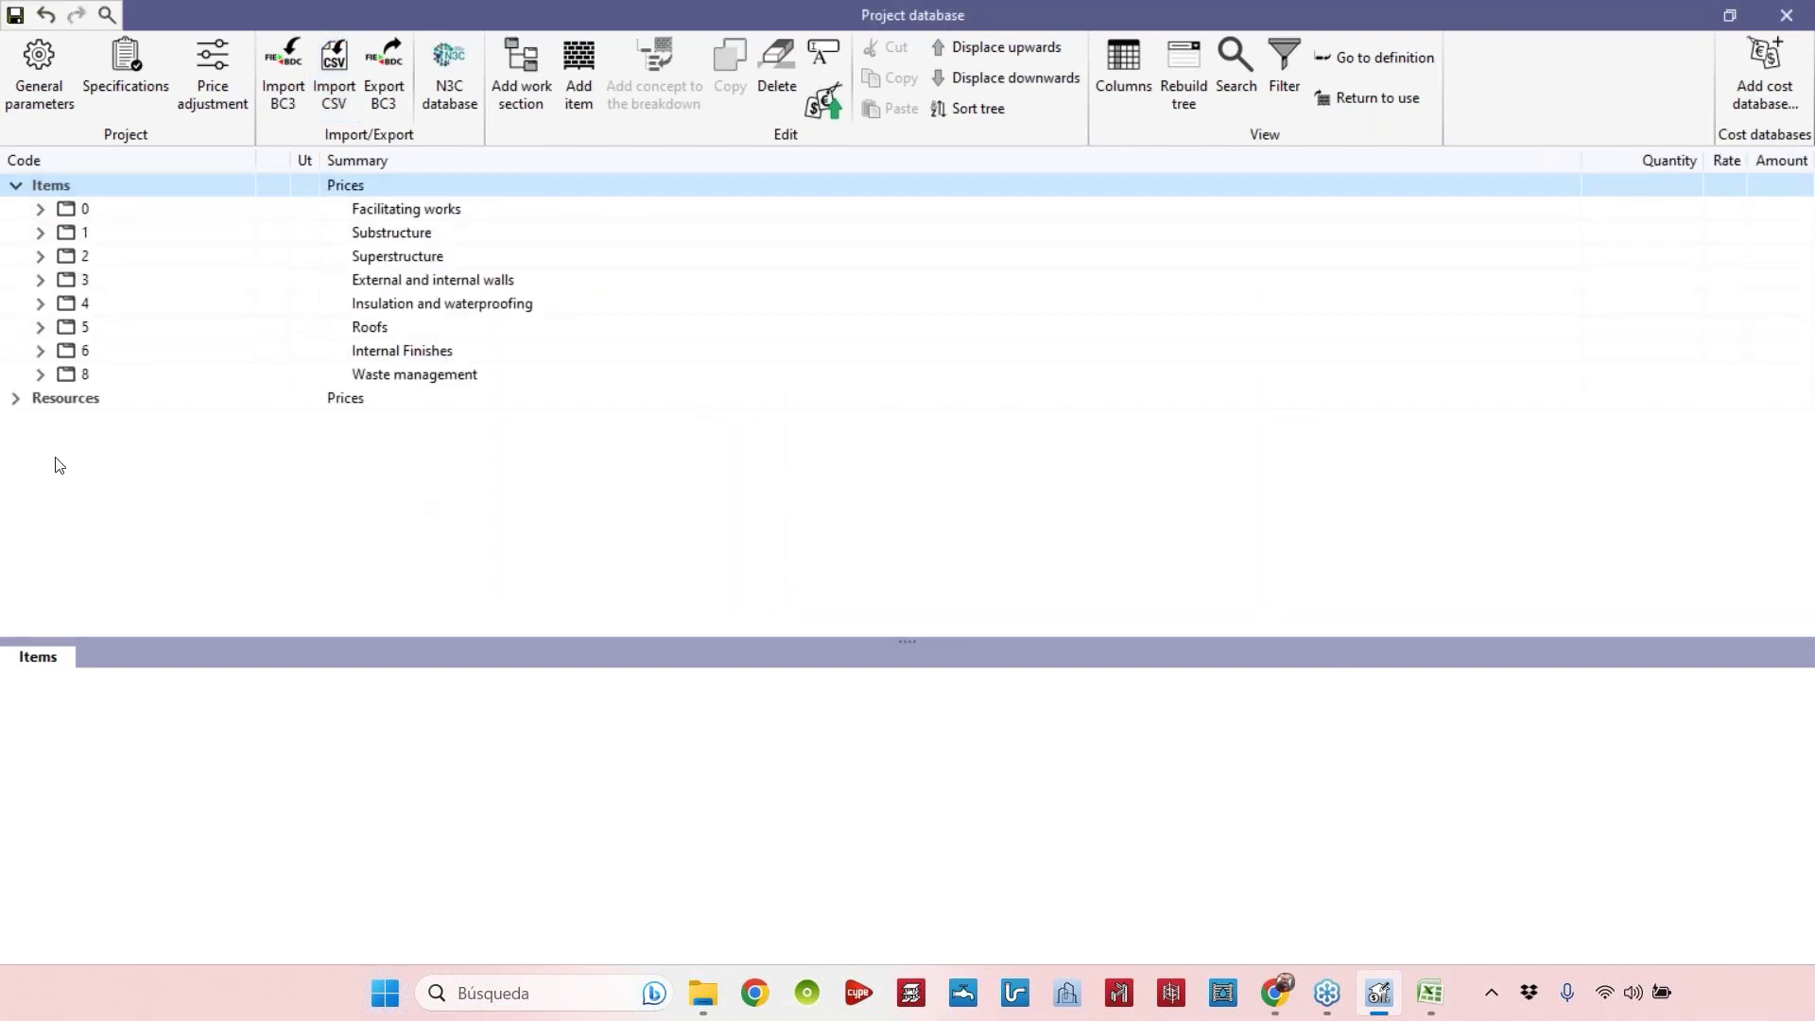
{"action": "left_click", "coordinate": [15, 398]}
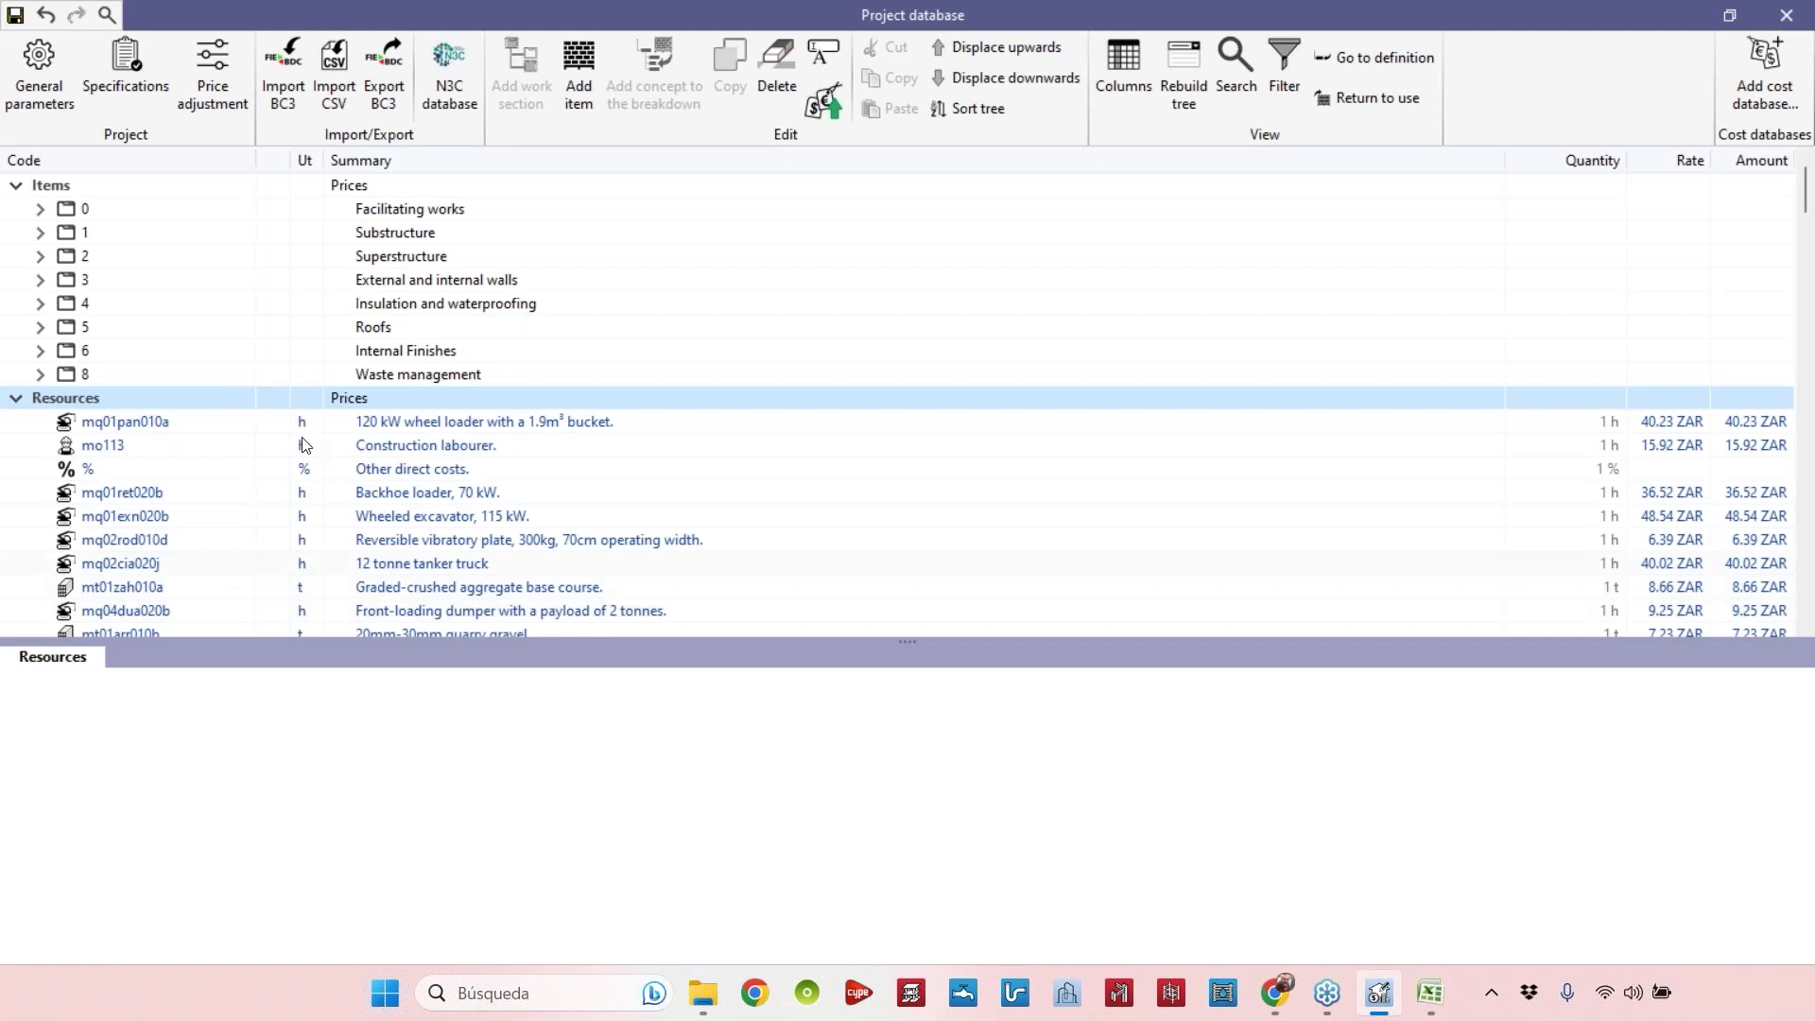
{"action": "left_click", "coordinate": [41, 233]}
{"action": "left_click", "coordinate": [67, 256]}
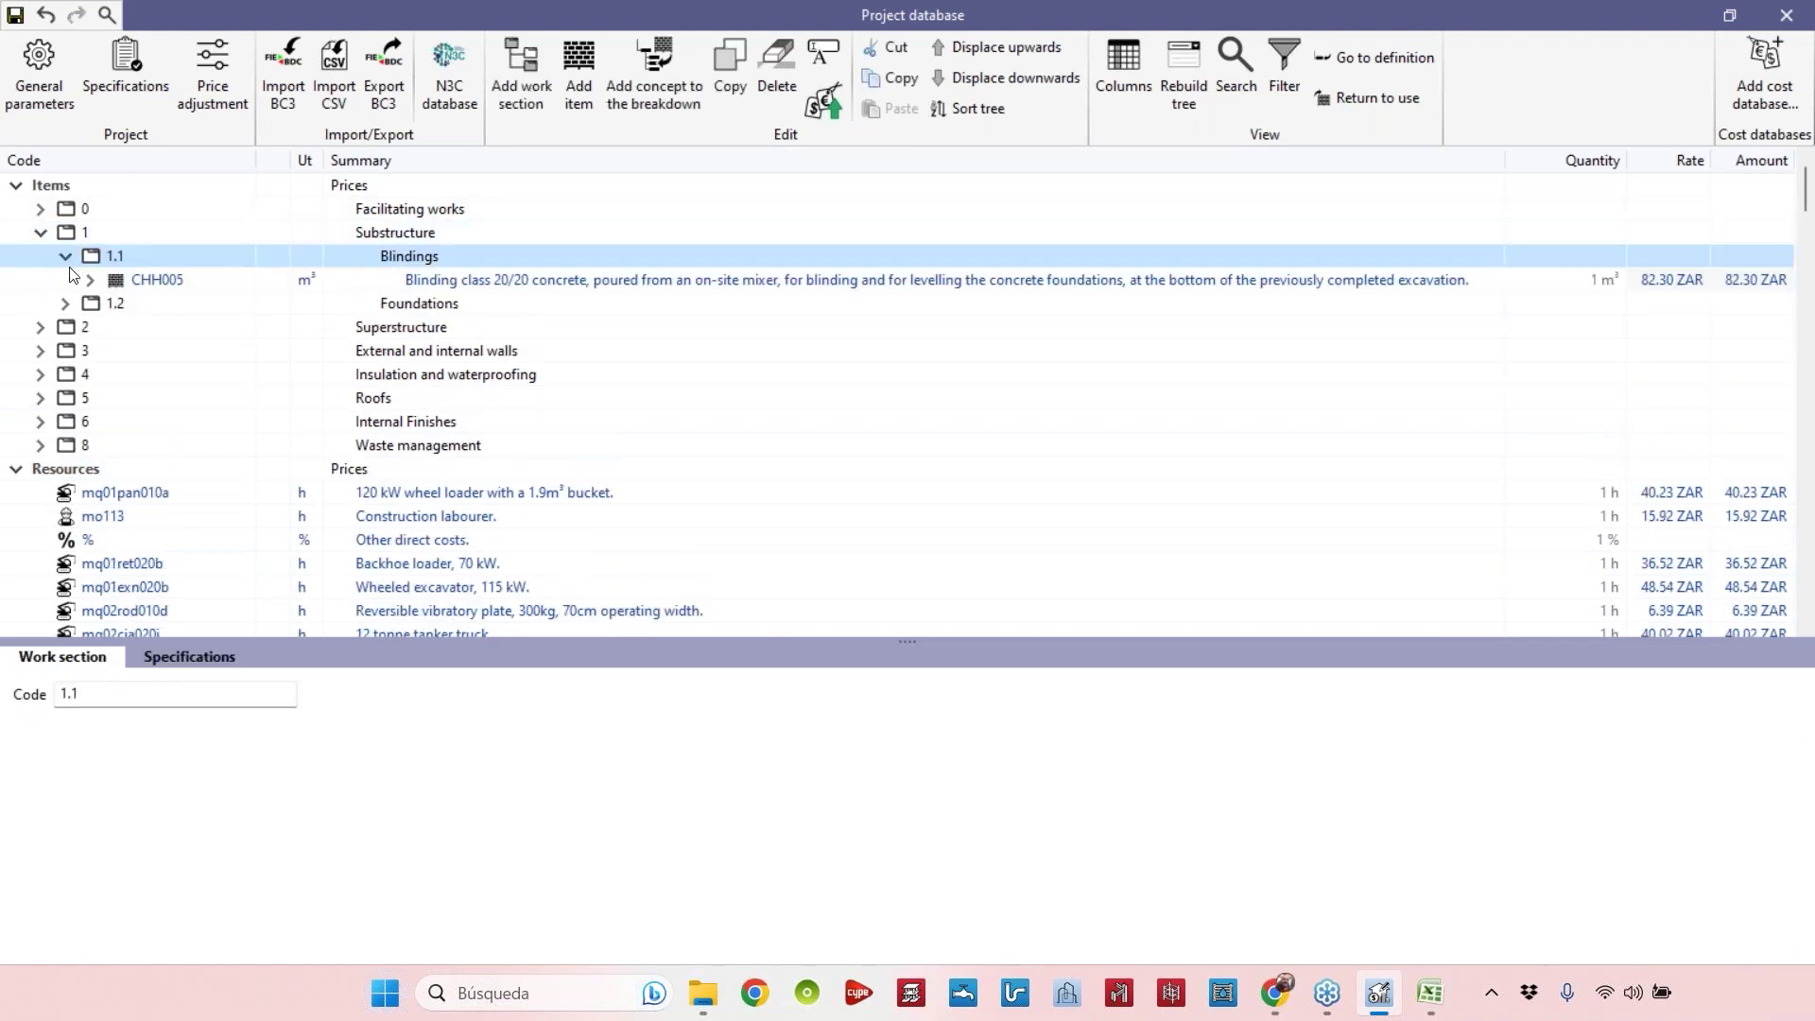
Expand Superstructure down to Flat slabs under Structural concrete works and show the details of item EHL010.
{"action": "left_click", "coordinate": [41, 328]}
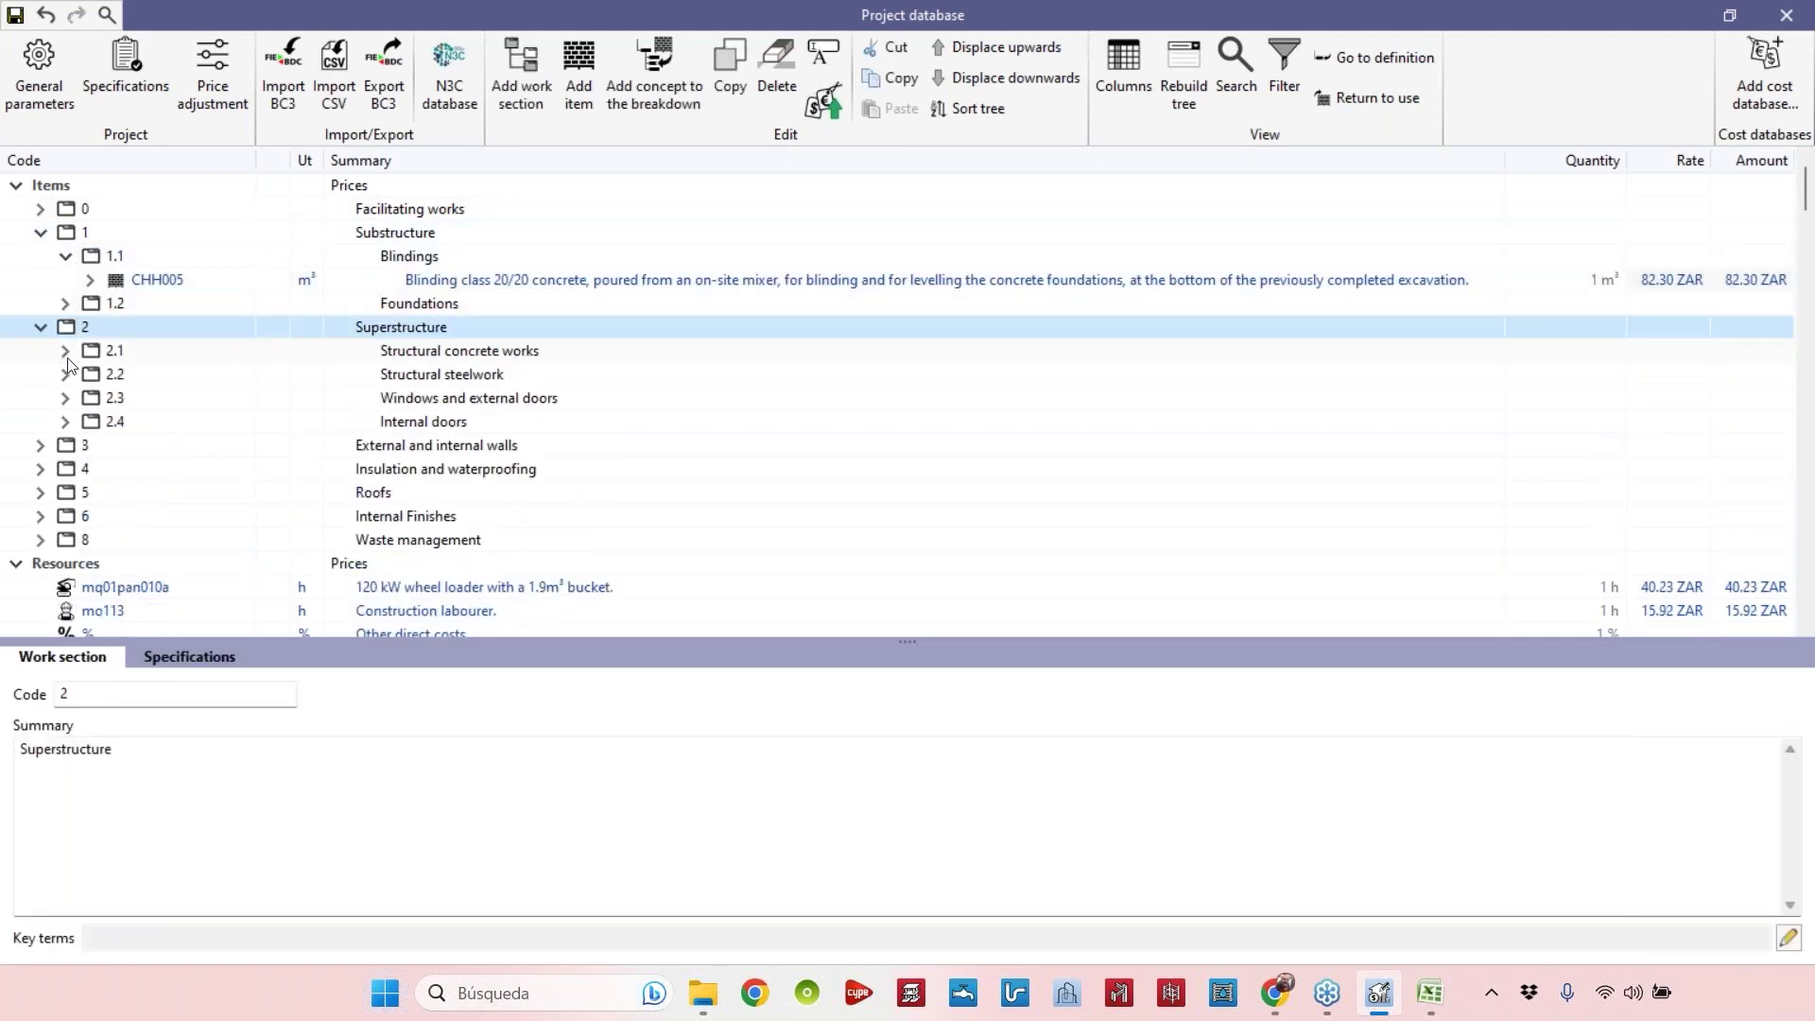
{"action": "left_click", "coordinate": [65, 351]}
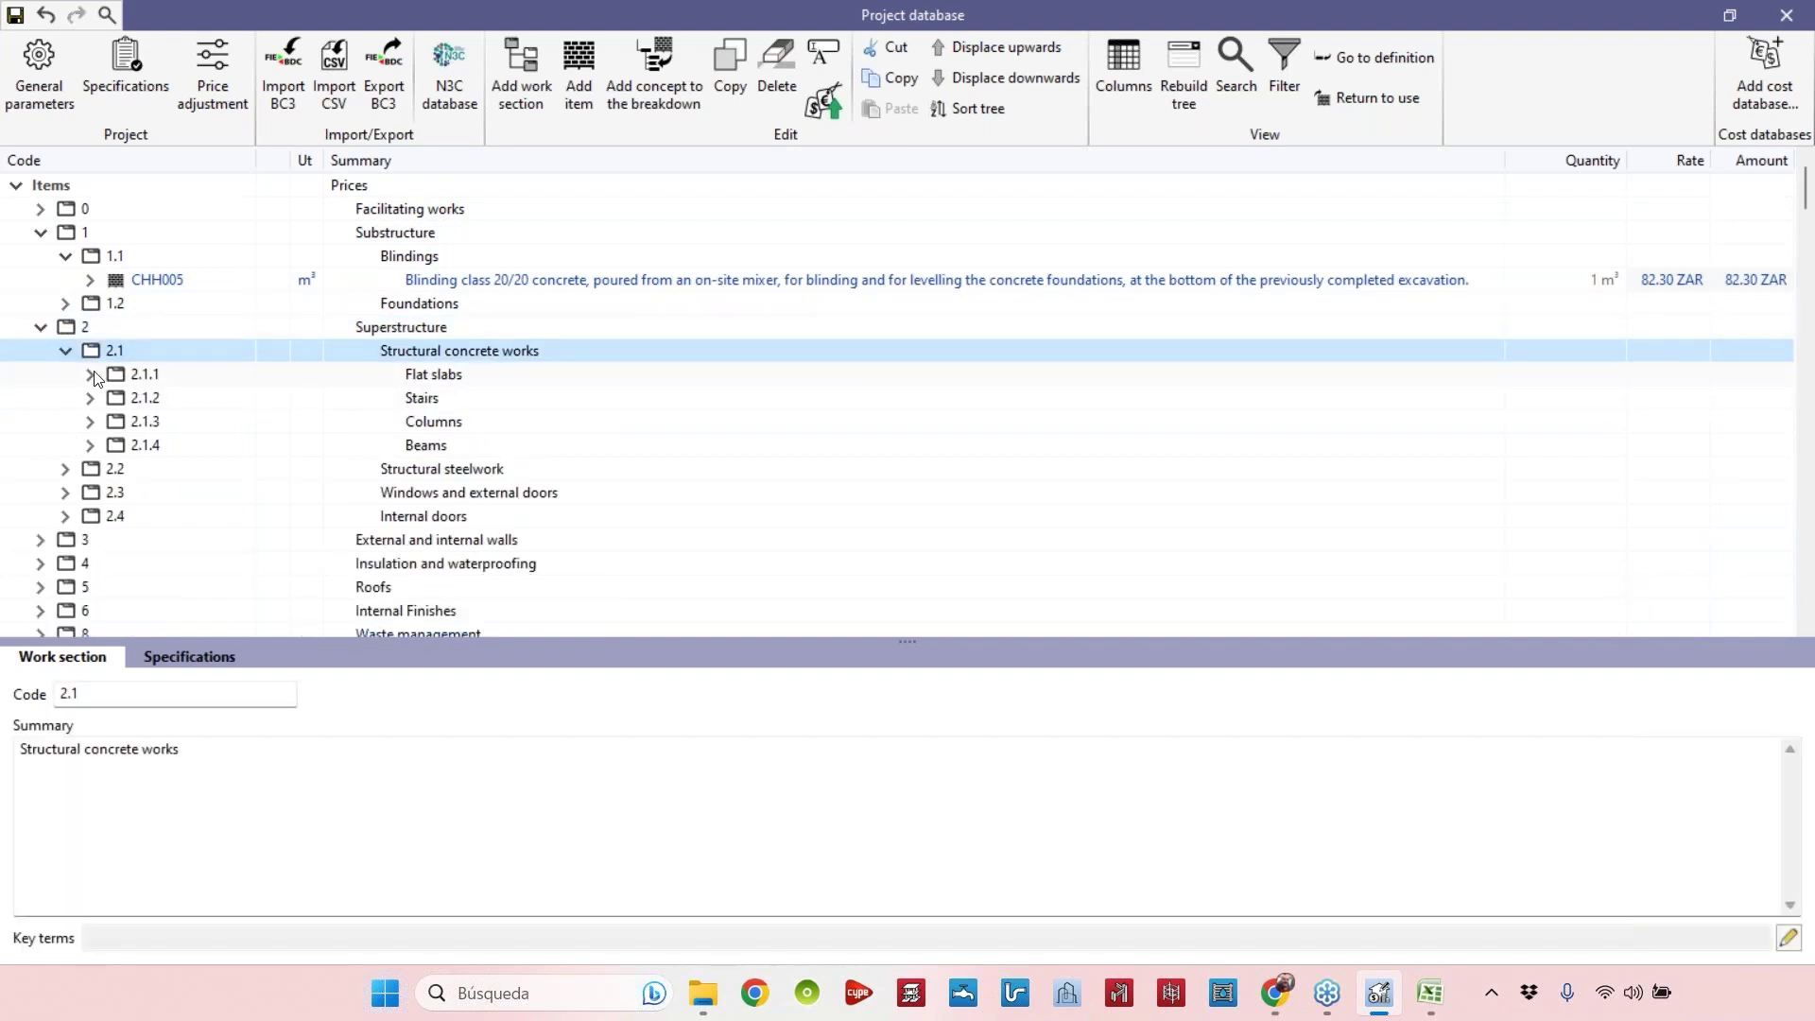
{"action": "left_click", "coordinate": [91, 376]}
{"action": "left_click", "coordinate": [126, 401]}
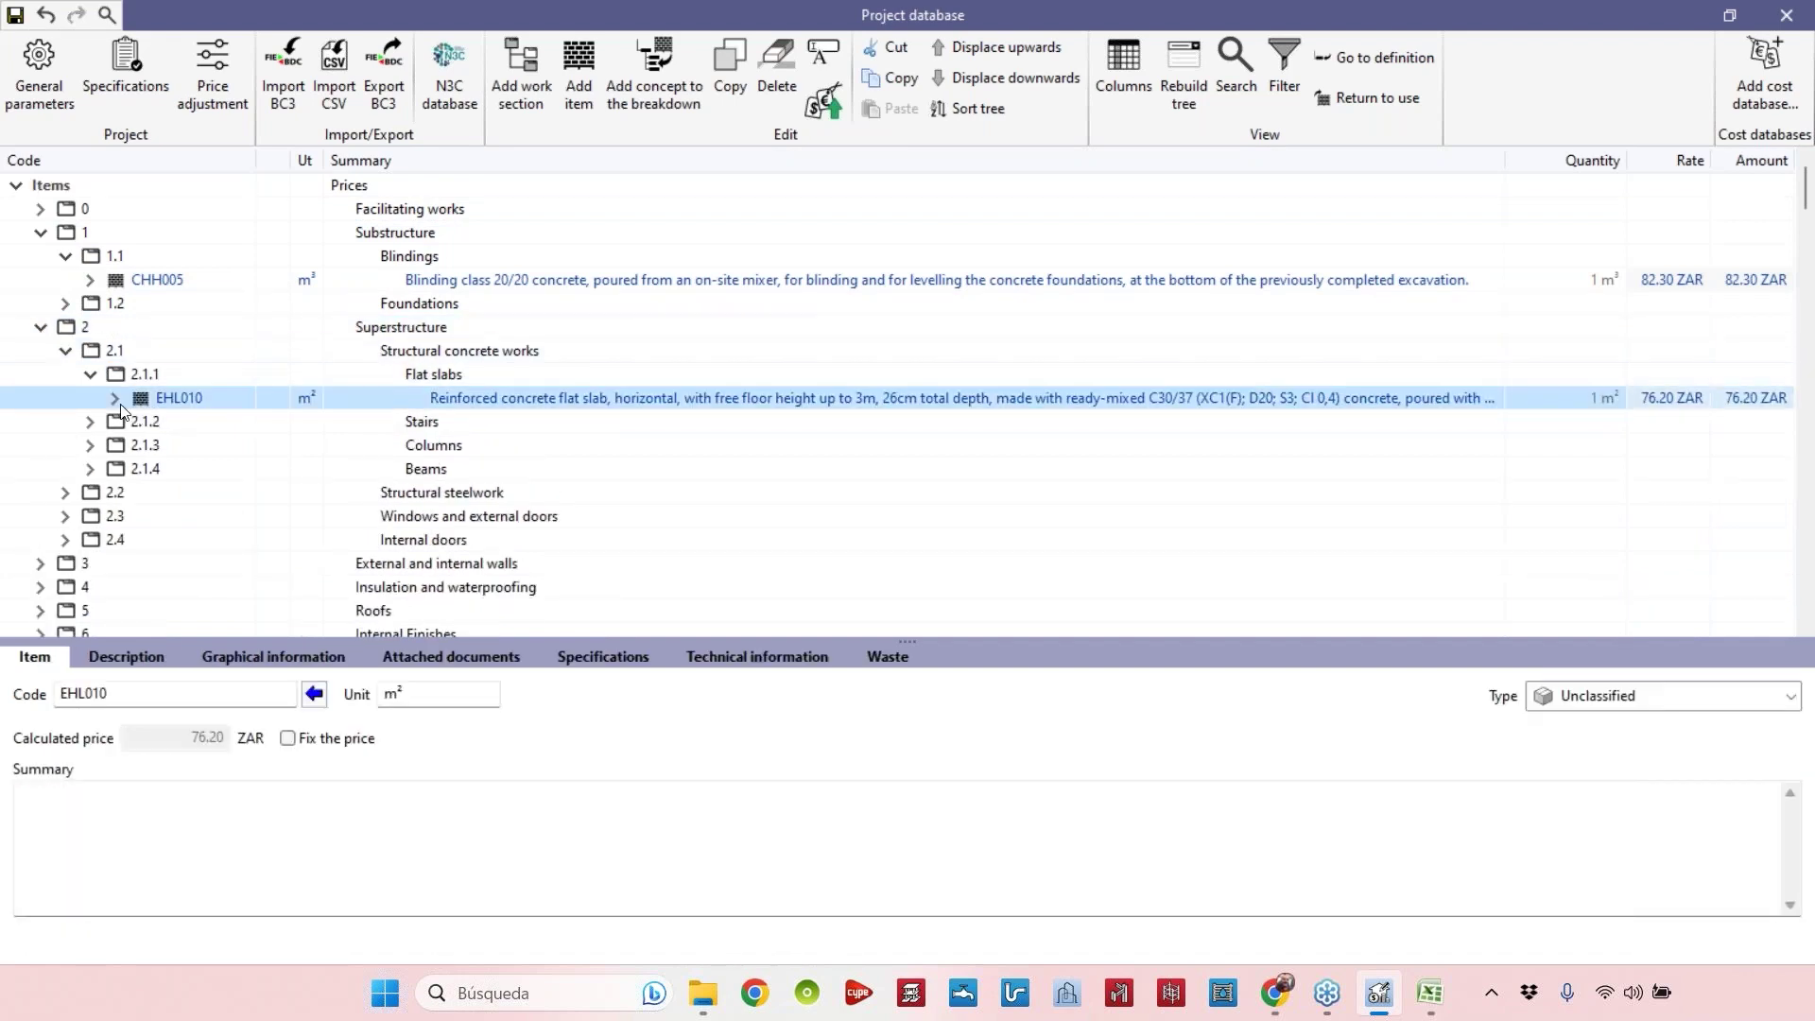
Examine the material and labour breakdown of item EHL010 under Flat slabs, including its quantities and rates.
{"action": "scroll", "coordinate": [654, 396], "scroll_direction": "down", "scroll_amount": 1}
{"action": "scroll", "coordinate": [654, 396], "scroll_direction": "down", "scroll_amount": 2}
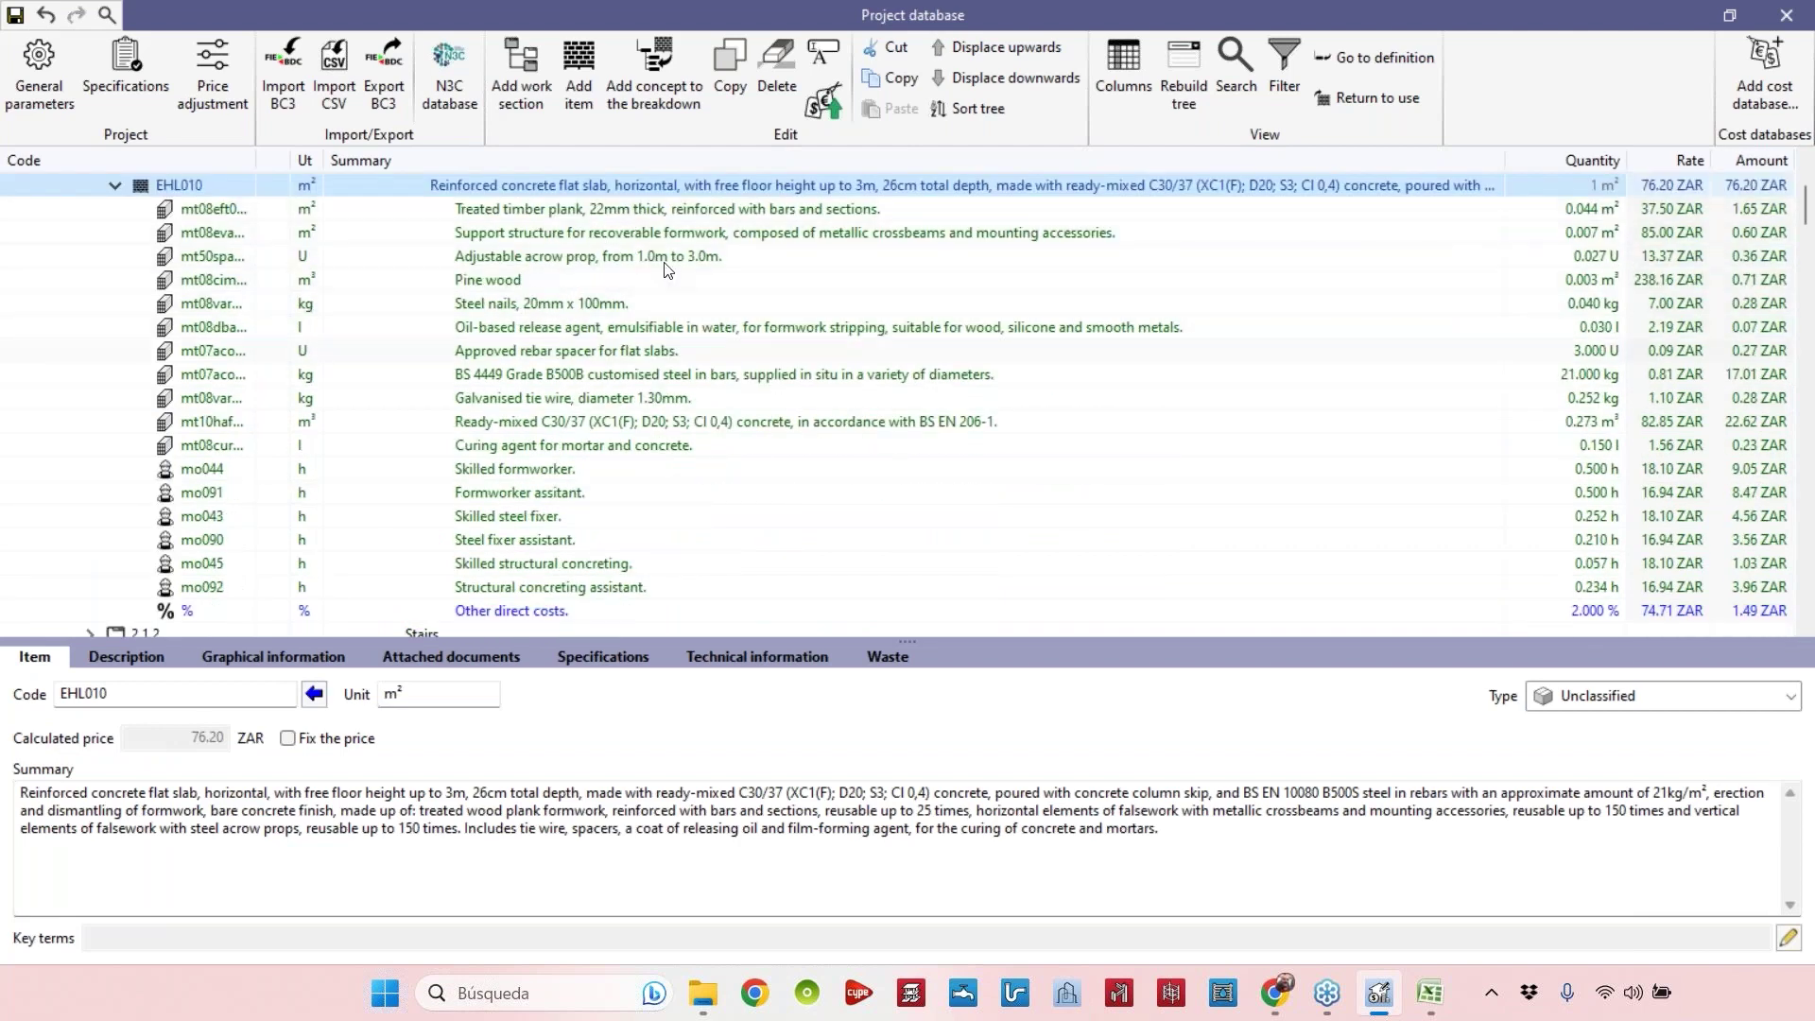
{"action": "scroll", "coordinate": [581, 379], "scroll_direction": "up", "scroll_amount": 2}
{"action": "scroll", "coordinate": [1413, 520], "scroll_direction": "down", "scroll_amount": 1}
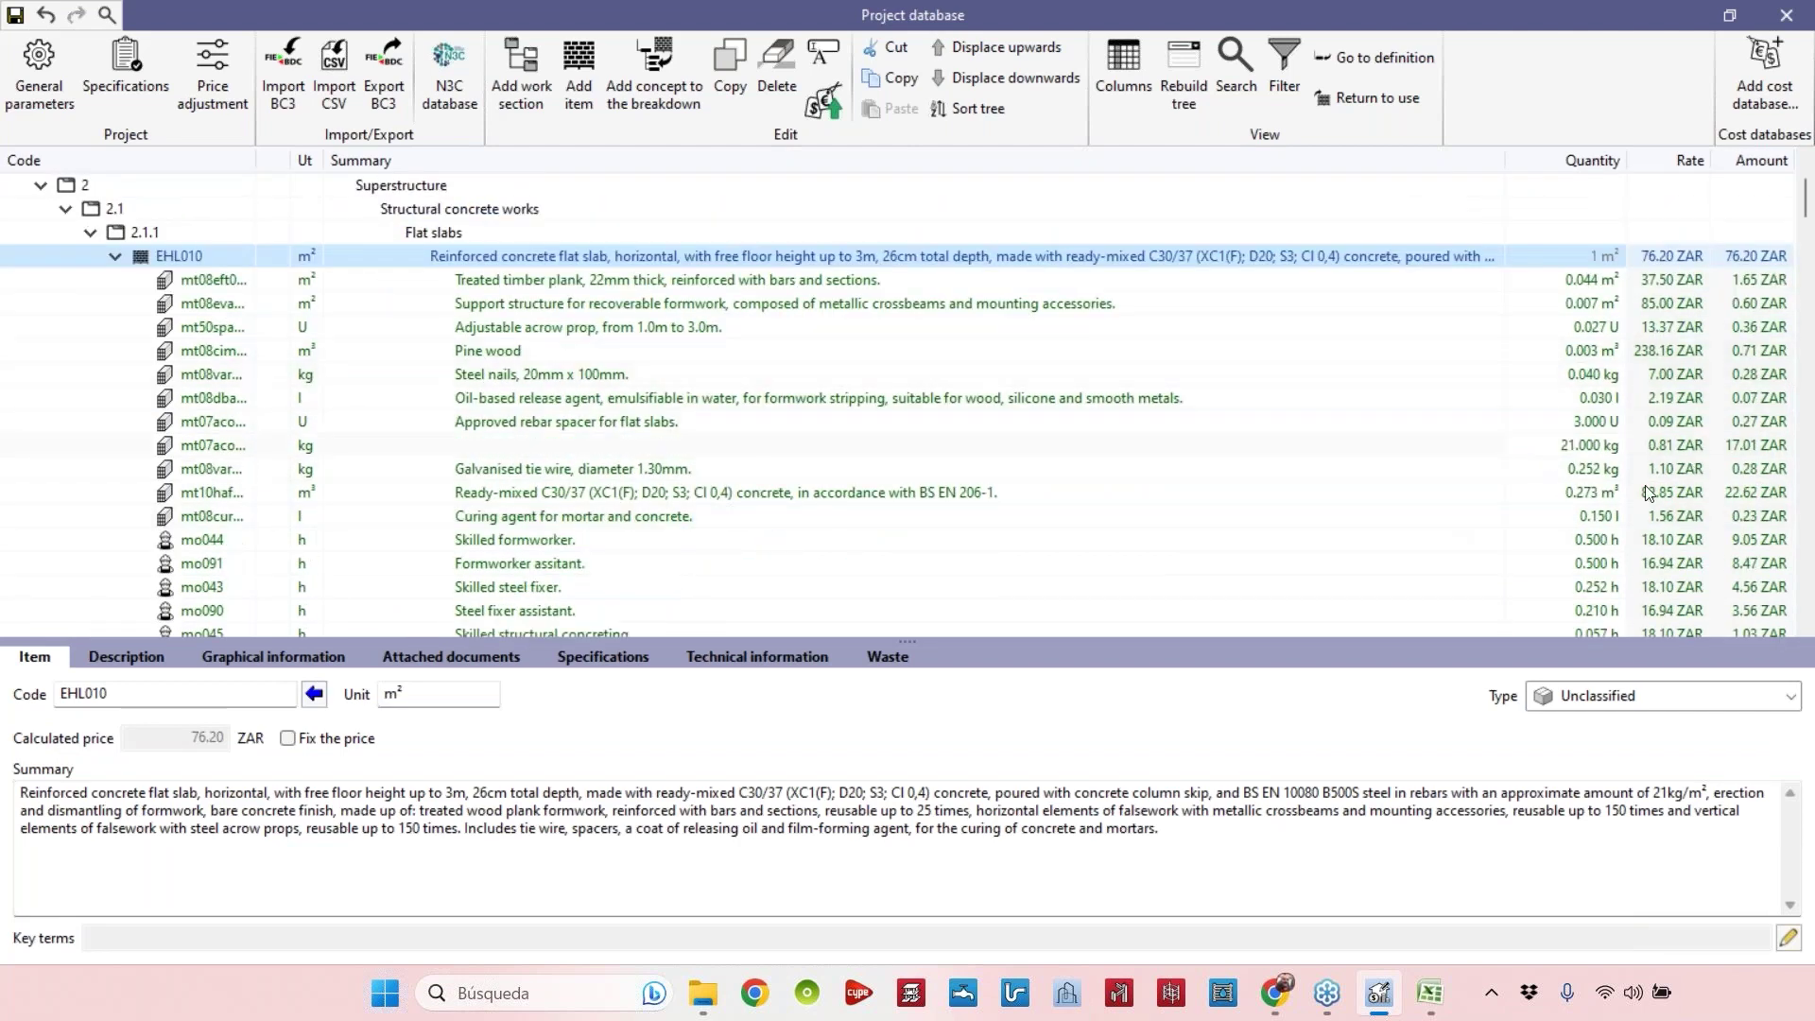
{"action": "scroll", "coordinate": [441, 292], "scroll_direction": "down", "scroll_amount": 1}
{"action": "scroll", "coordinate": [440, 291], "scroll_direction": "up", "scroll_amount": 2}
Collapse the Flat slabs, Blindings and Structural concrete works sections in the Items tree.
{"action": "left_click", "coordinate": [114, 326]}
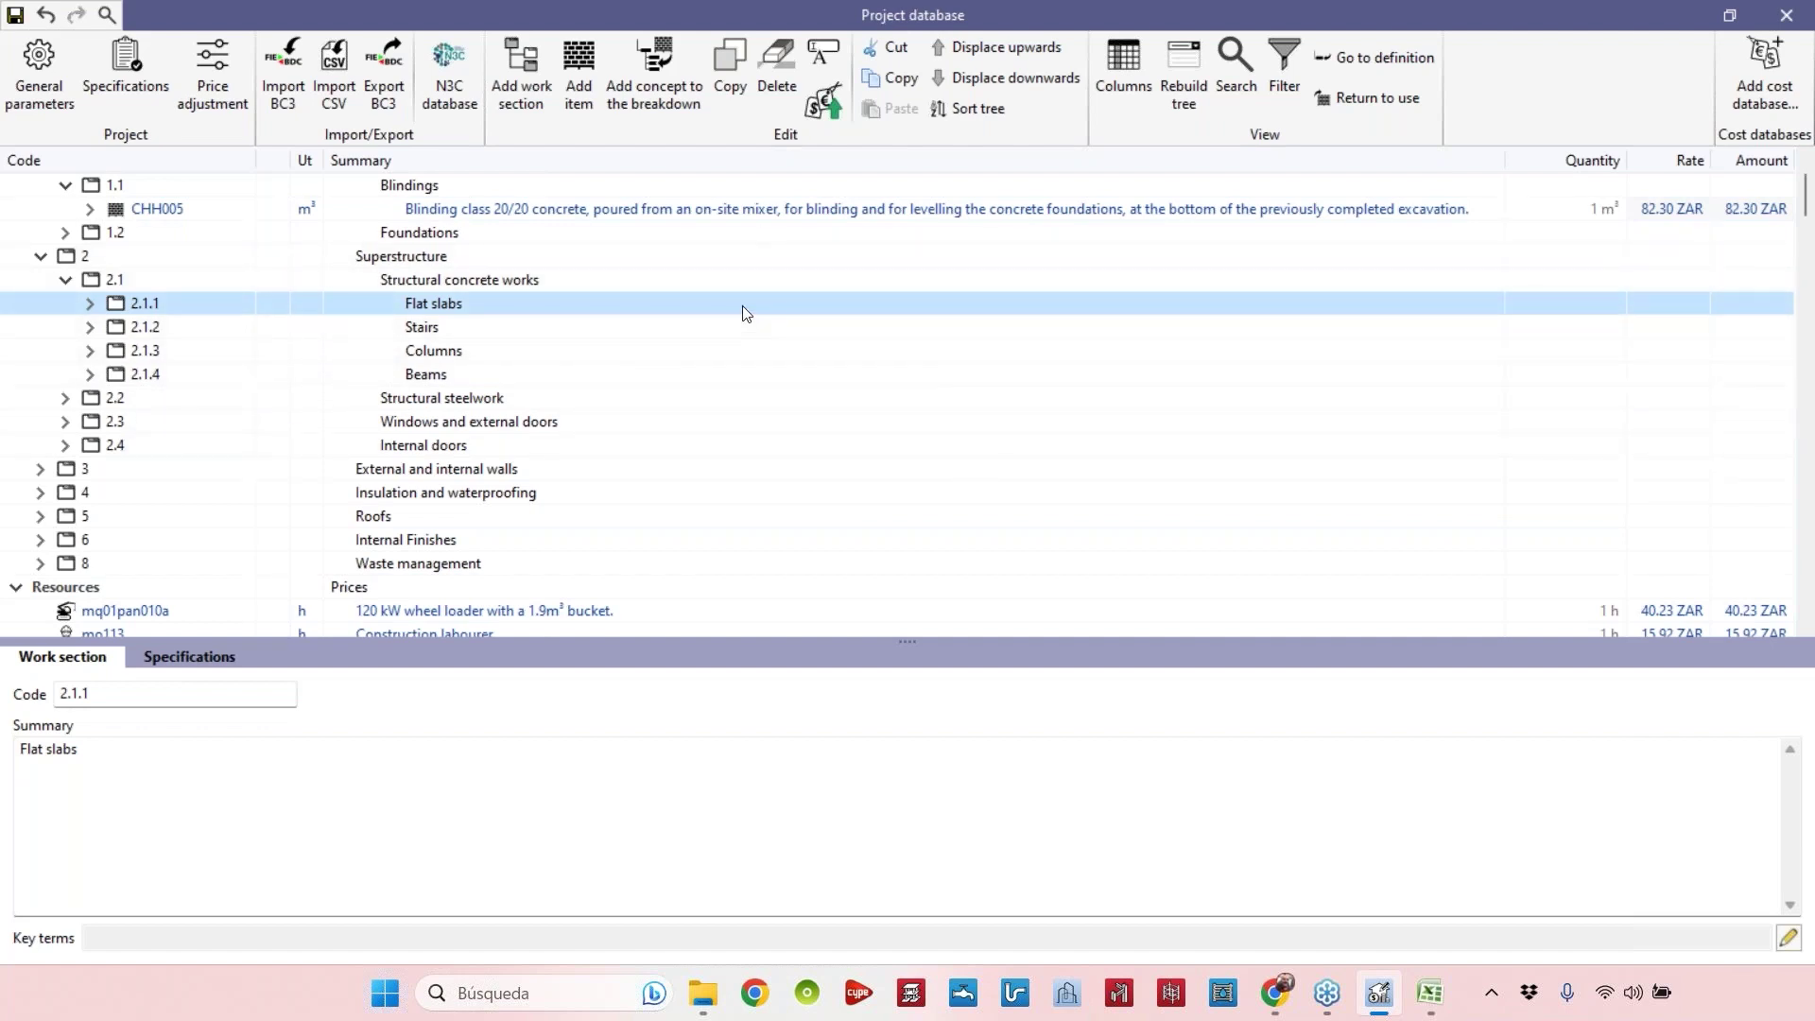
{"action": "scroll", "coordinate": [738, 317], "scroll_direction": "up", "scroll_amount": 1}
{"action": "left_click", "coordinate": [65, 256]}
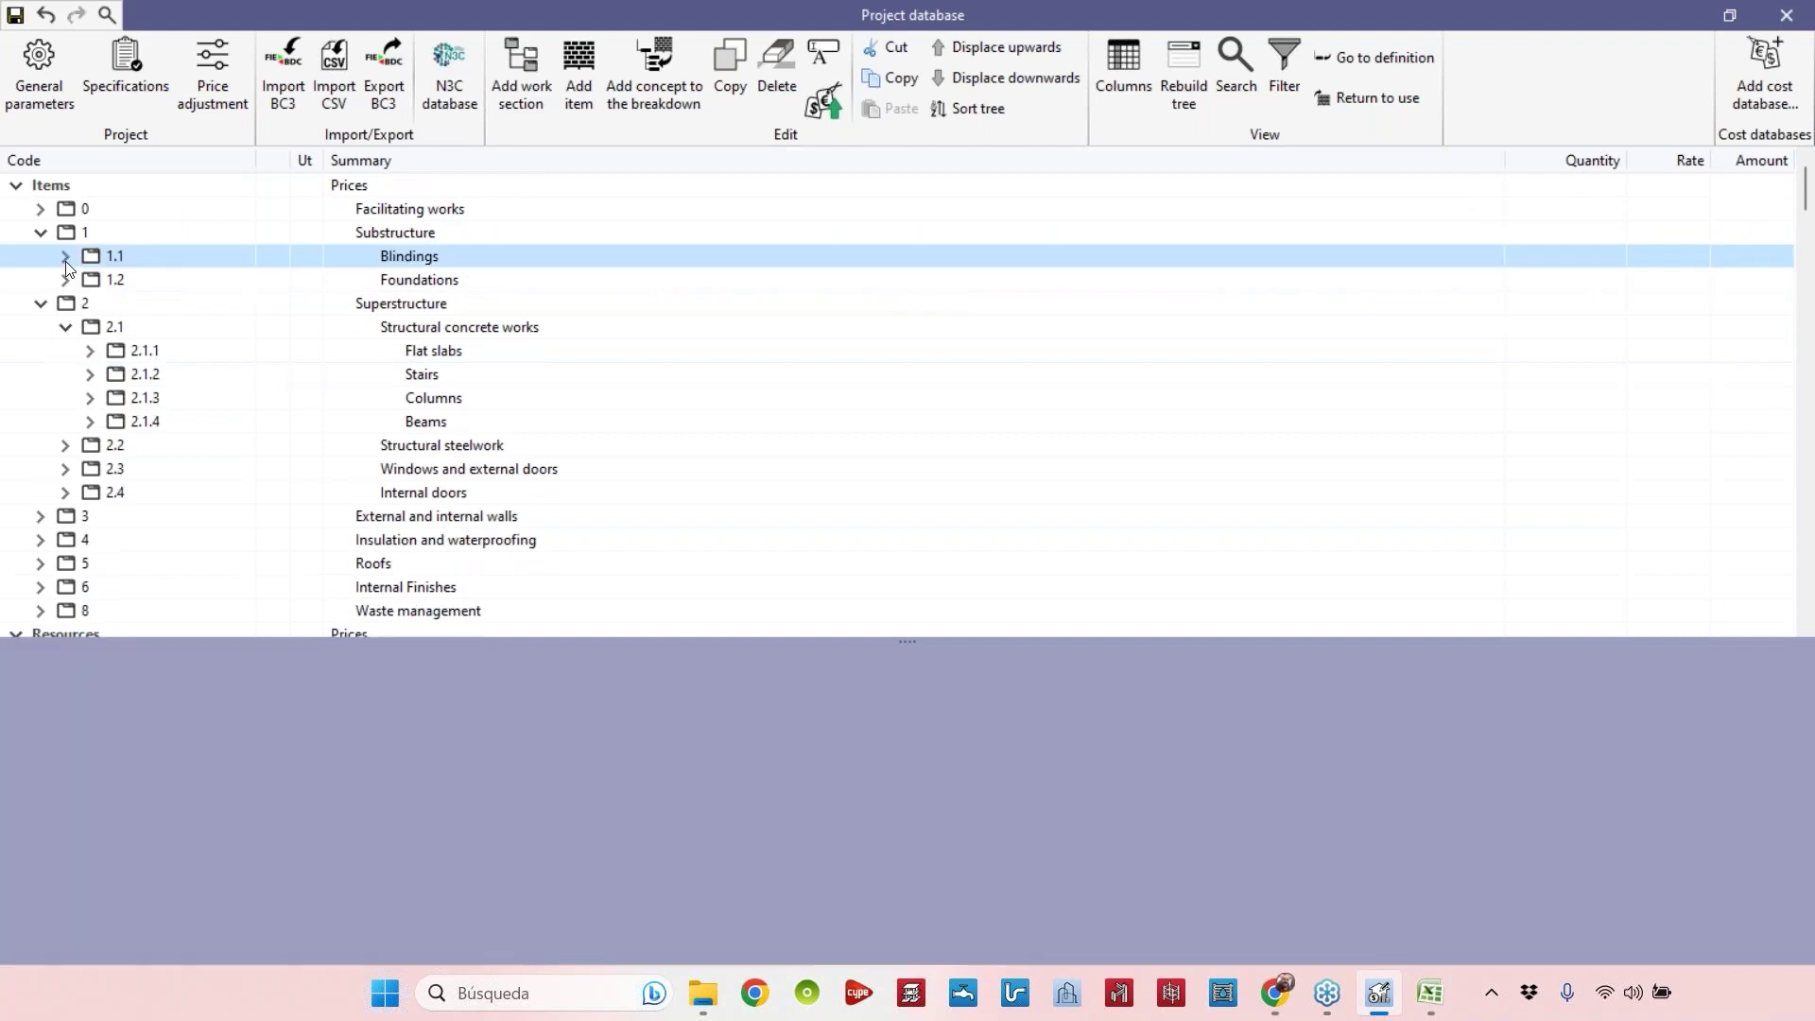
{"action": "left_click", "coordinate": [65, 327]}
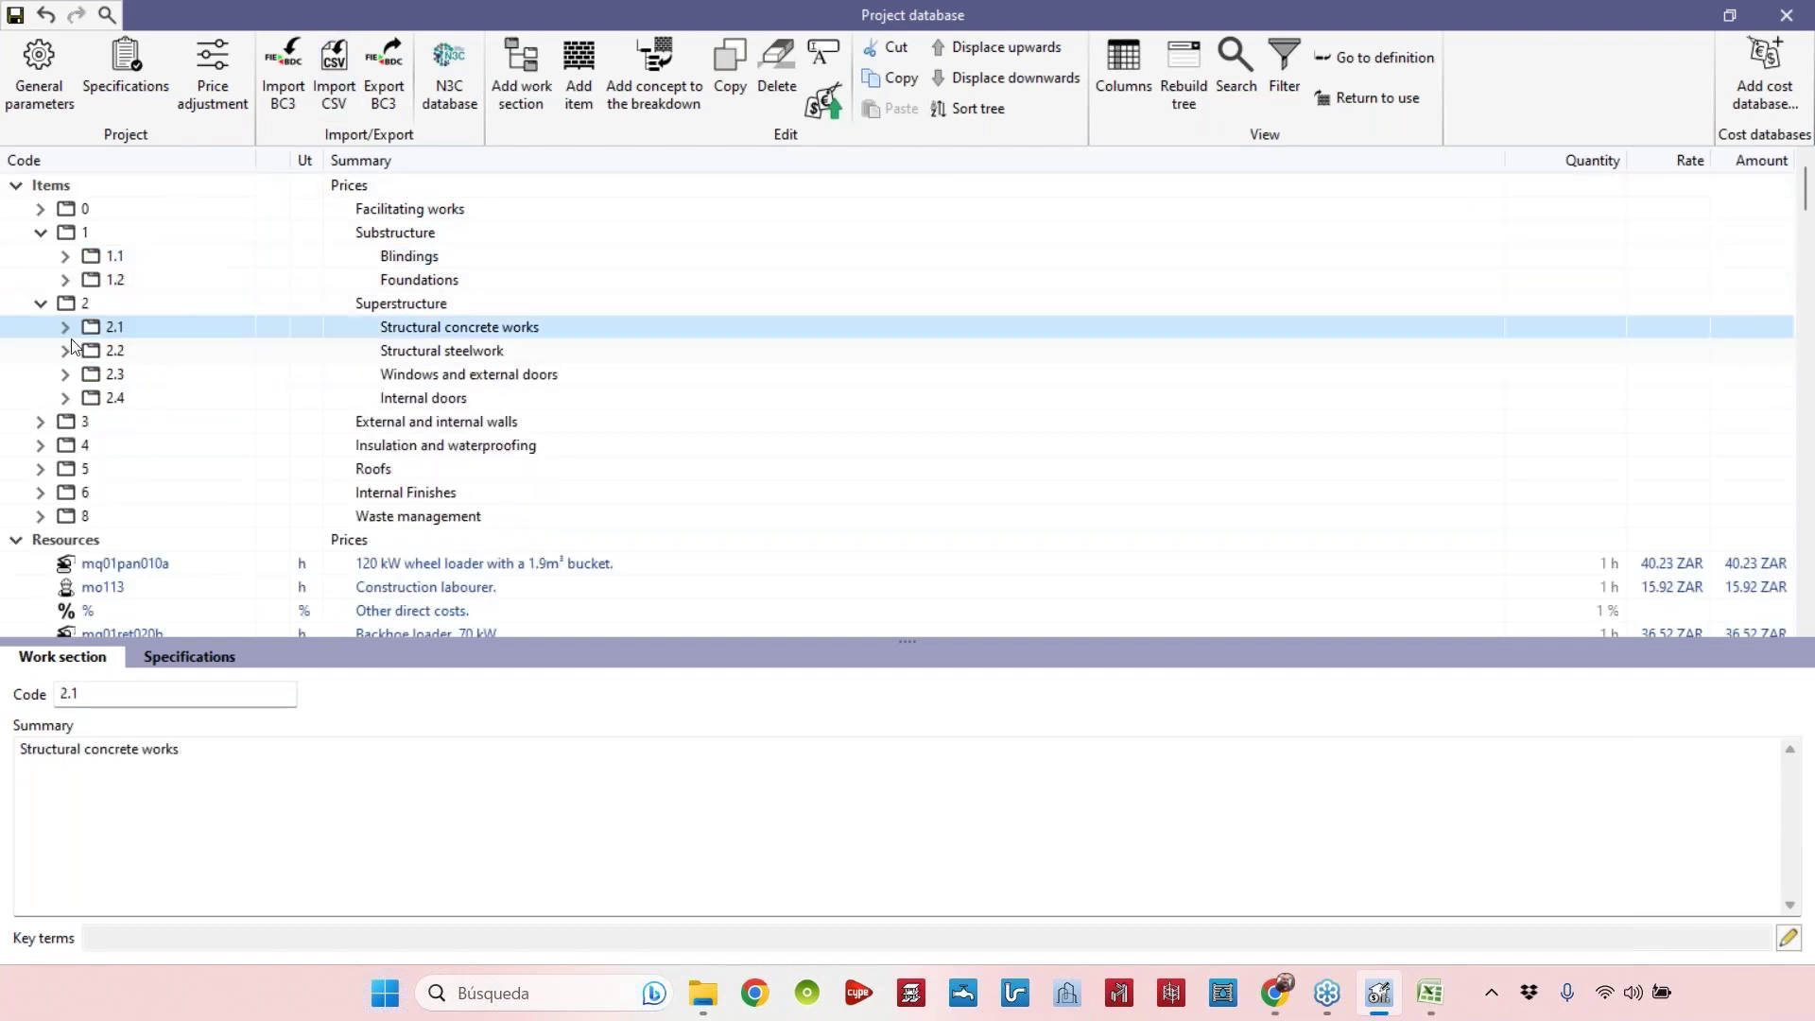
Switch to the Excel Cost Database and examine the Code column, the work section rows and the ADL005 item row.
{"action": "left_click", "coordinate": [1427, 992]}
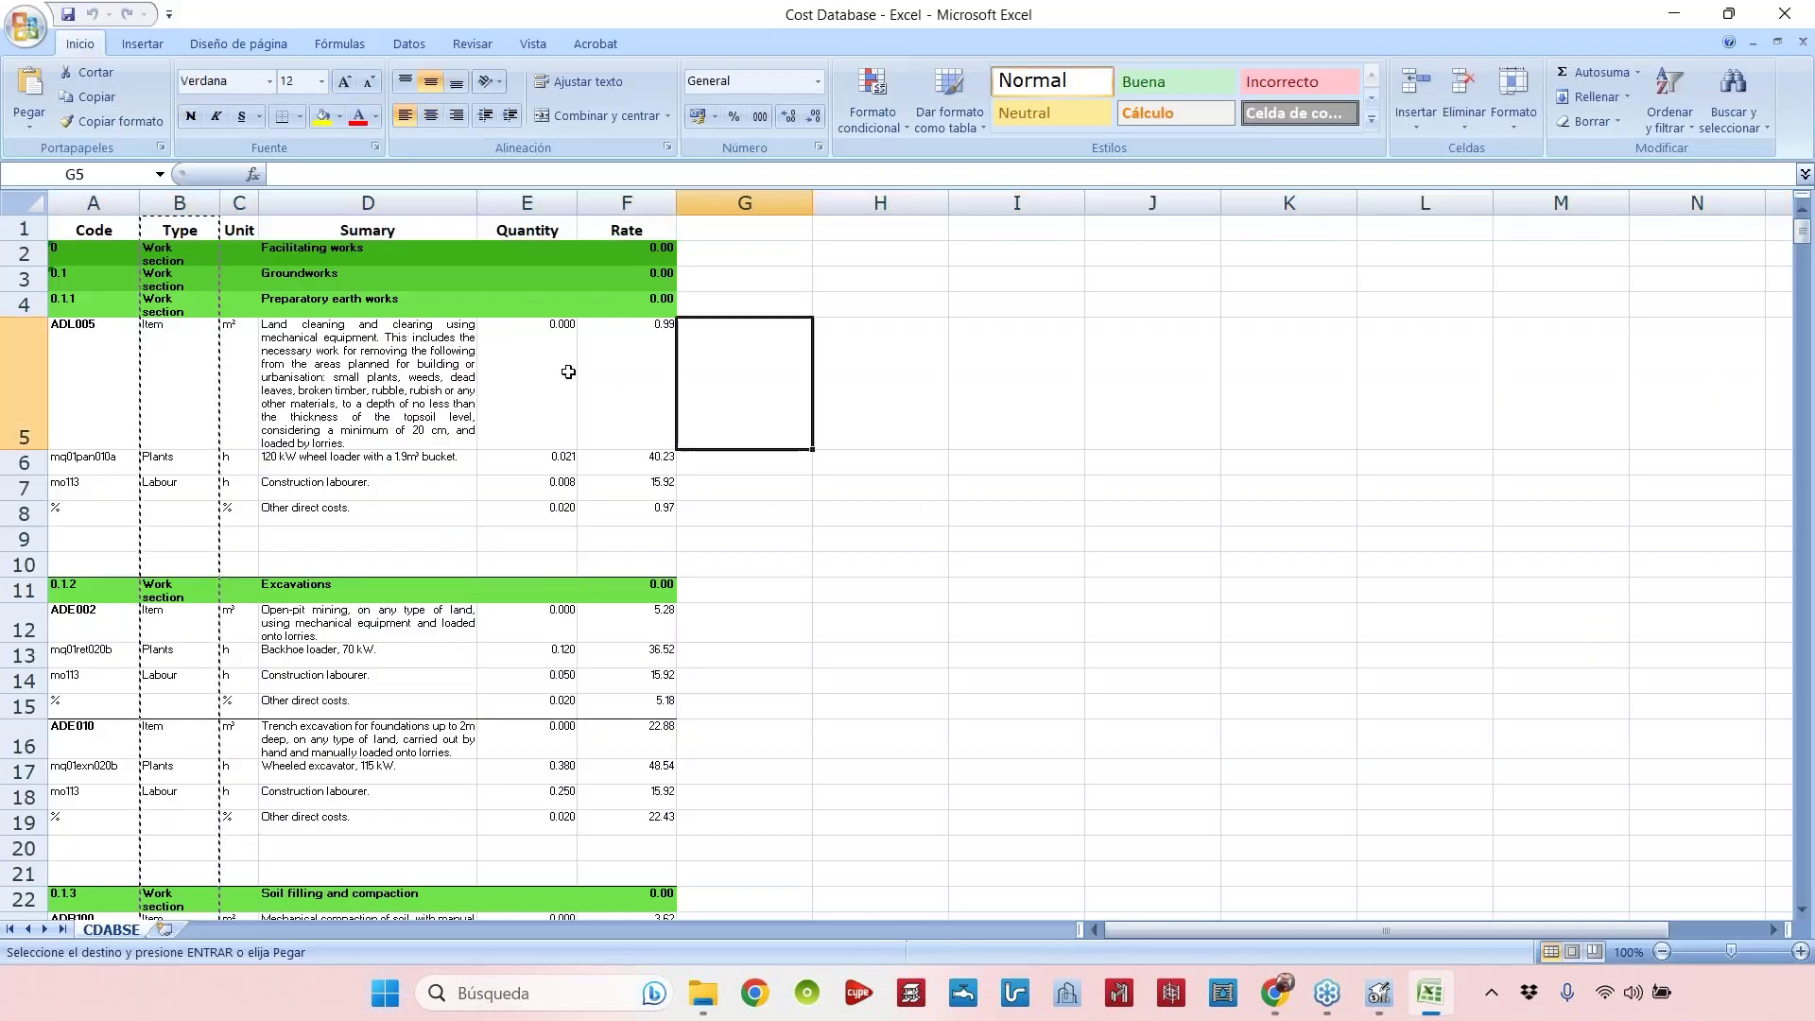
{"action": "key", "text": "ctrl+Home"}
{"action": "key", "text": "ctrl+space"}
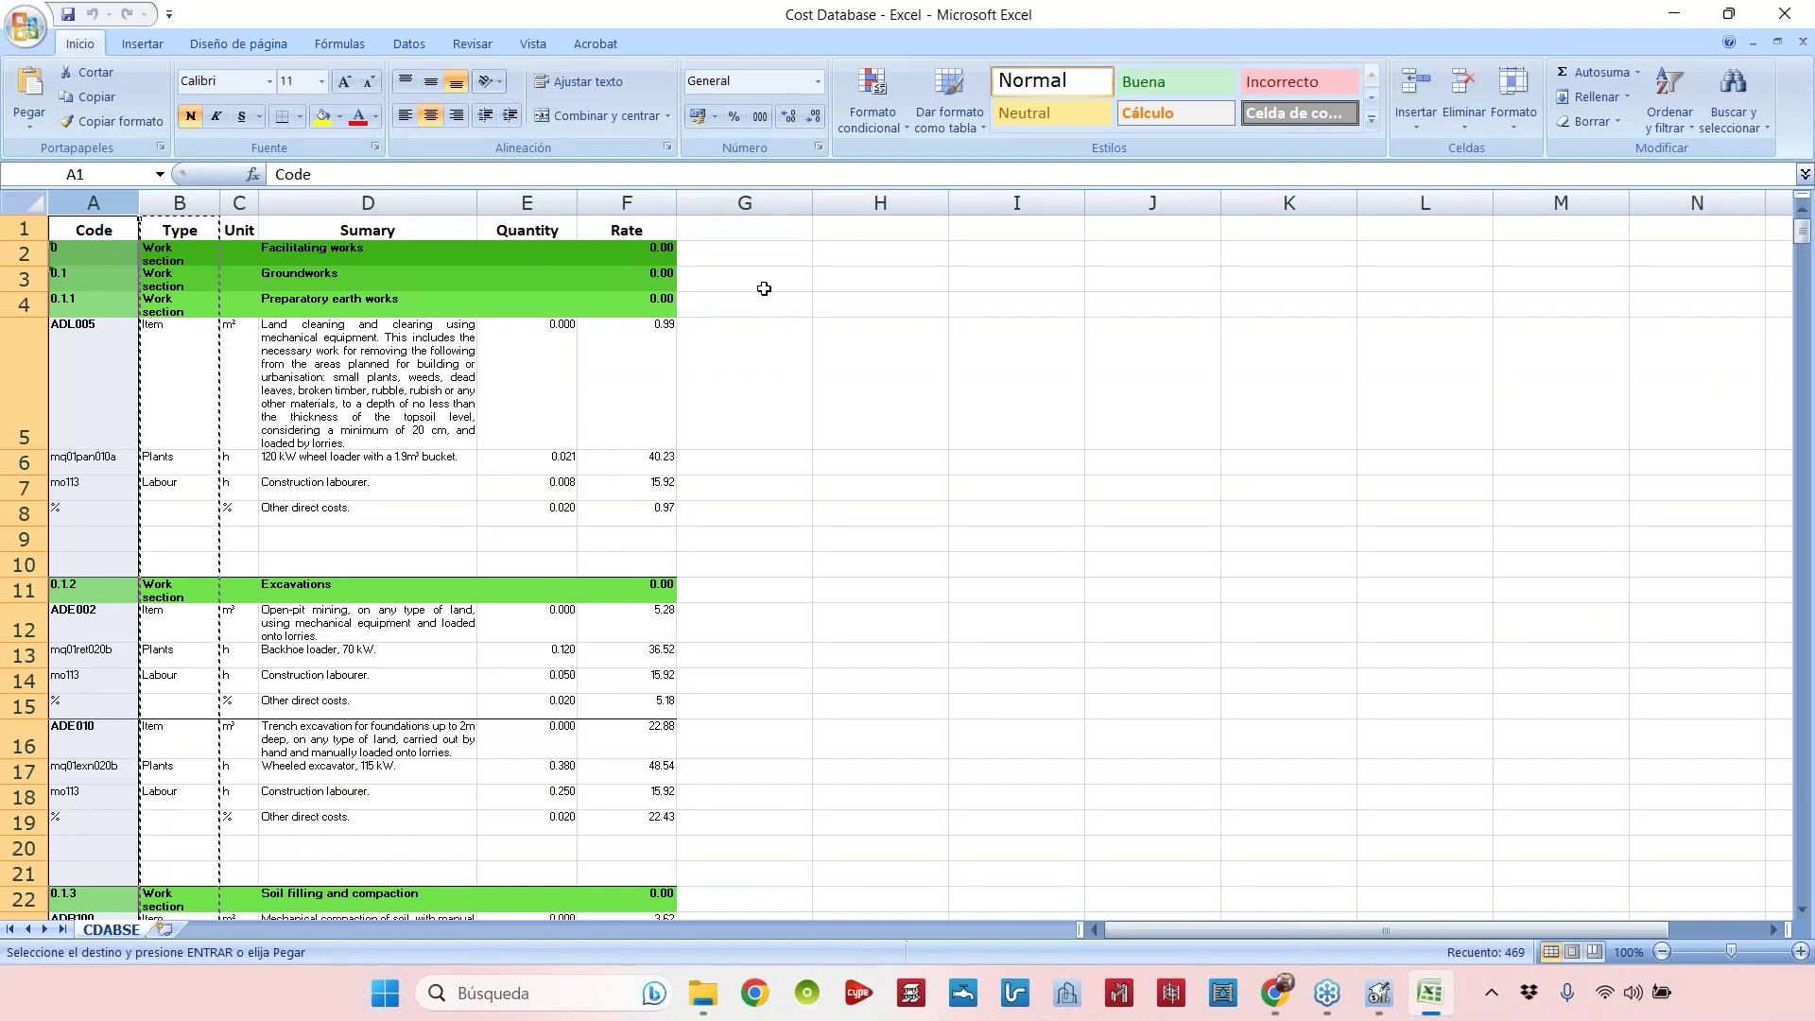
{"action": "left_click_drag", "start_coordinate": [85, 257], "coordinate": [563, 278]}
{"action": "left_click_drag", "start_coordinate": [85, 279], "coordinate": [352, 321]}
{"action": "left_click_drag", "start_coordinate": [91, 356], "coordinate": [642, 373]}
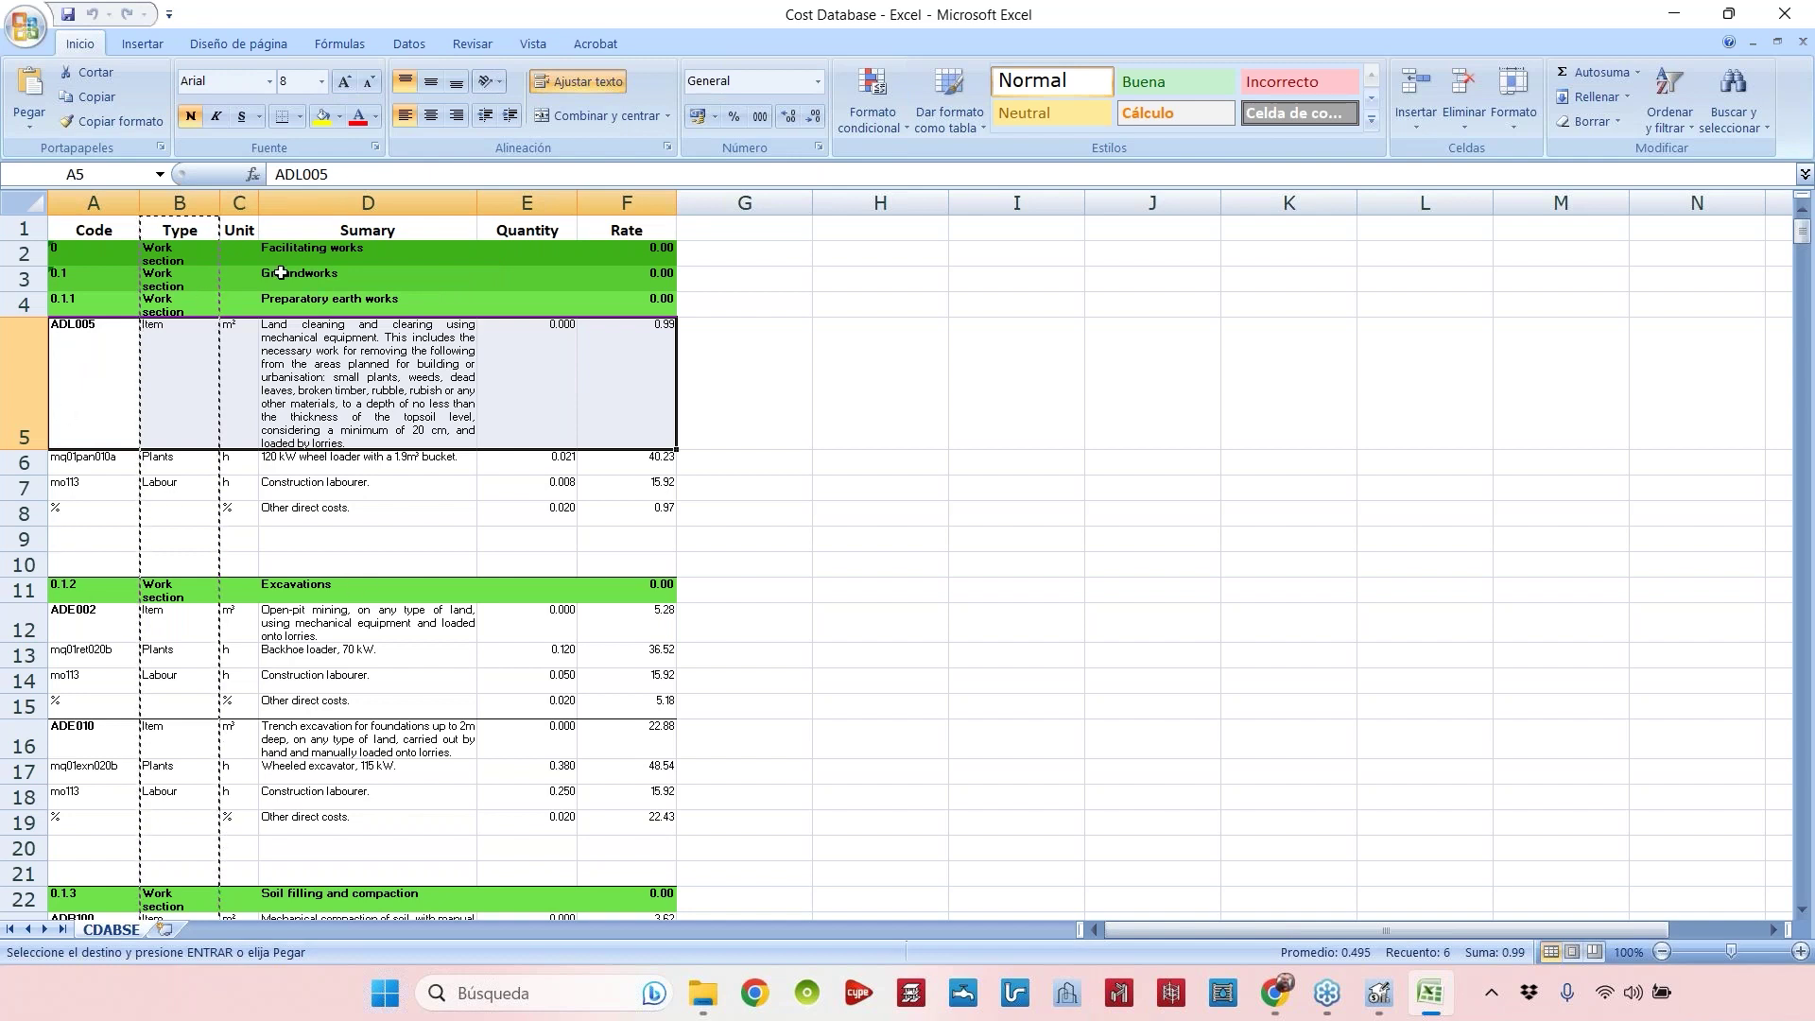
{"action": "left_click", "coordinate": [720, 365]}
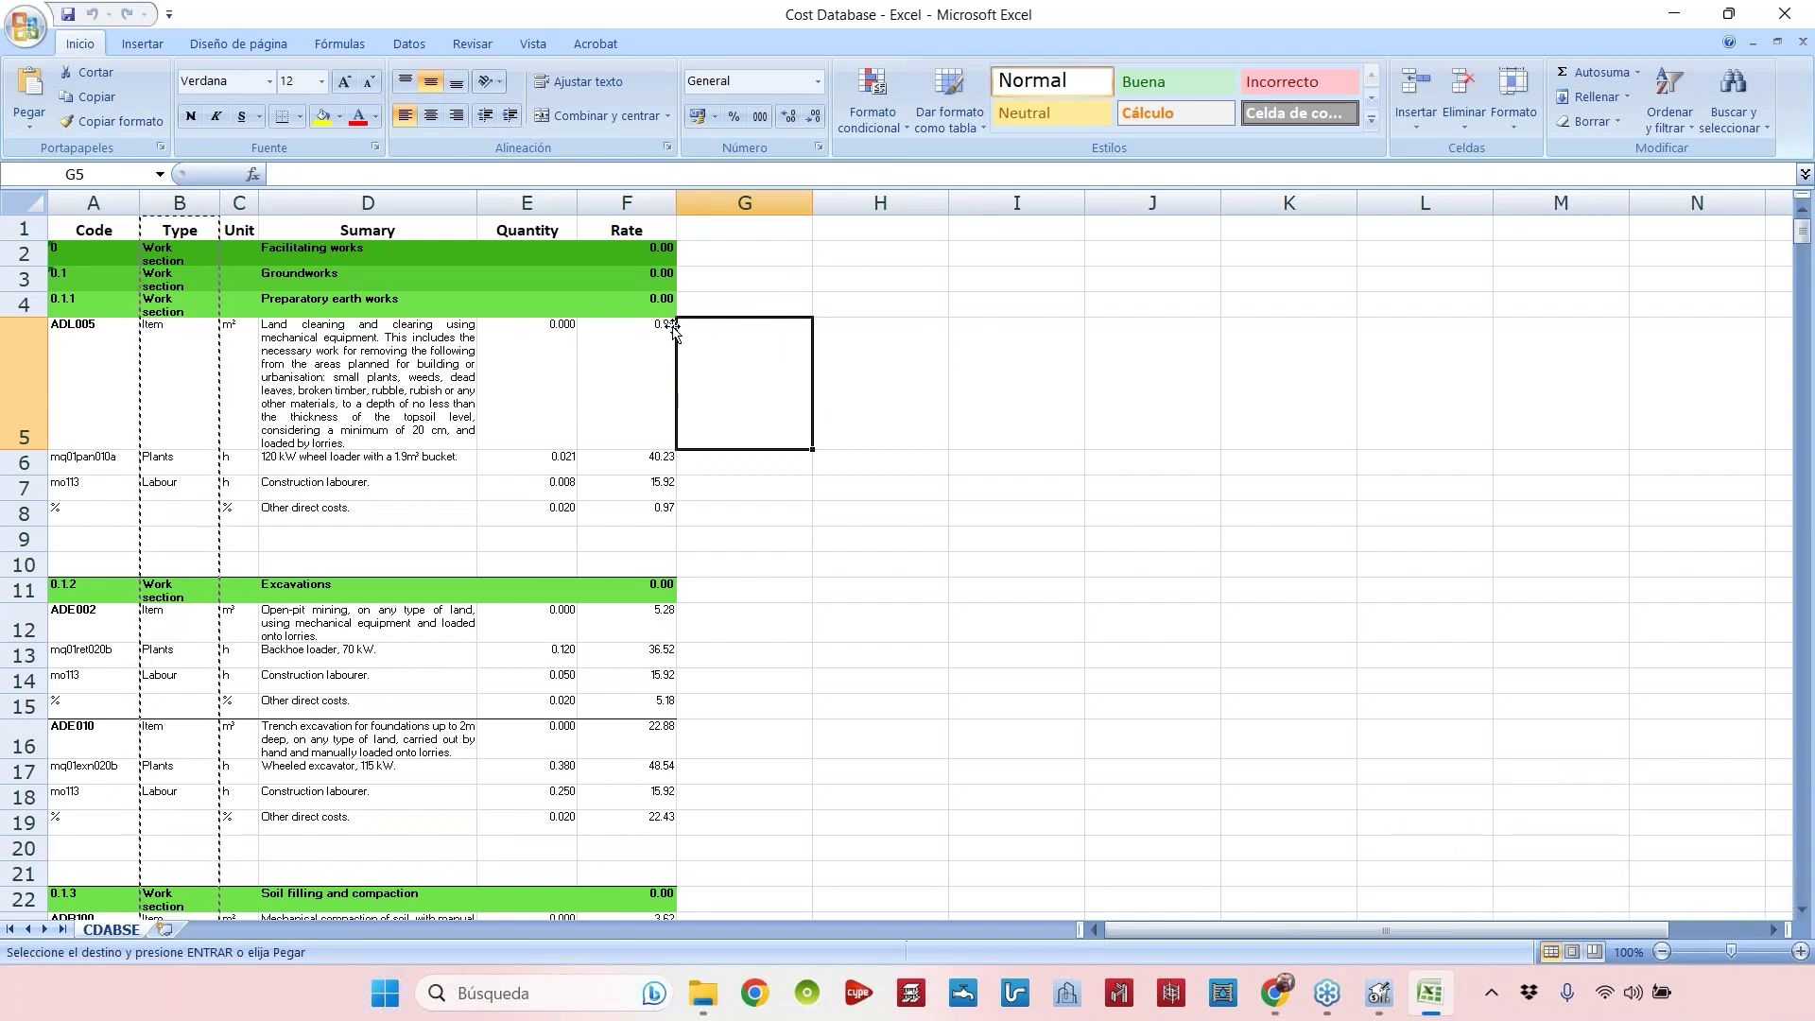
Examine the Rate column's header and the ADL005 rate in the Excel sheet, and return to the project database.
{"action": "left_click", "coordinate": [627, 202]}
{"action": "left_click", "coordinate": [663, 418]}
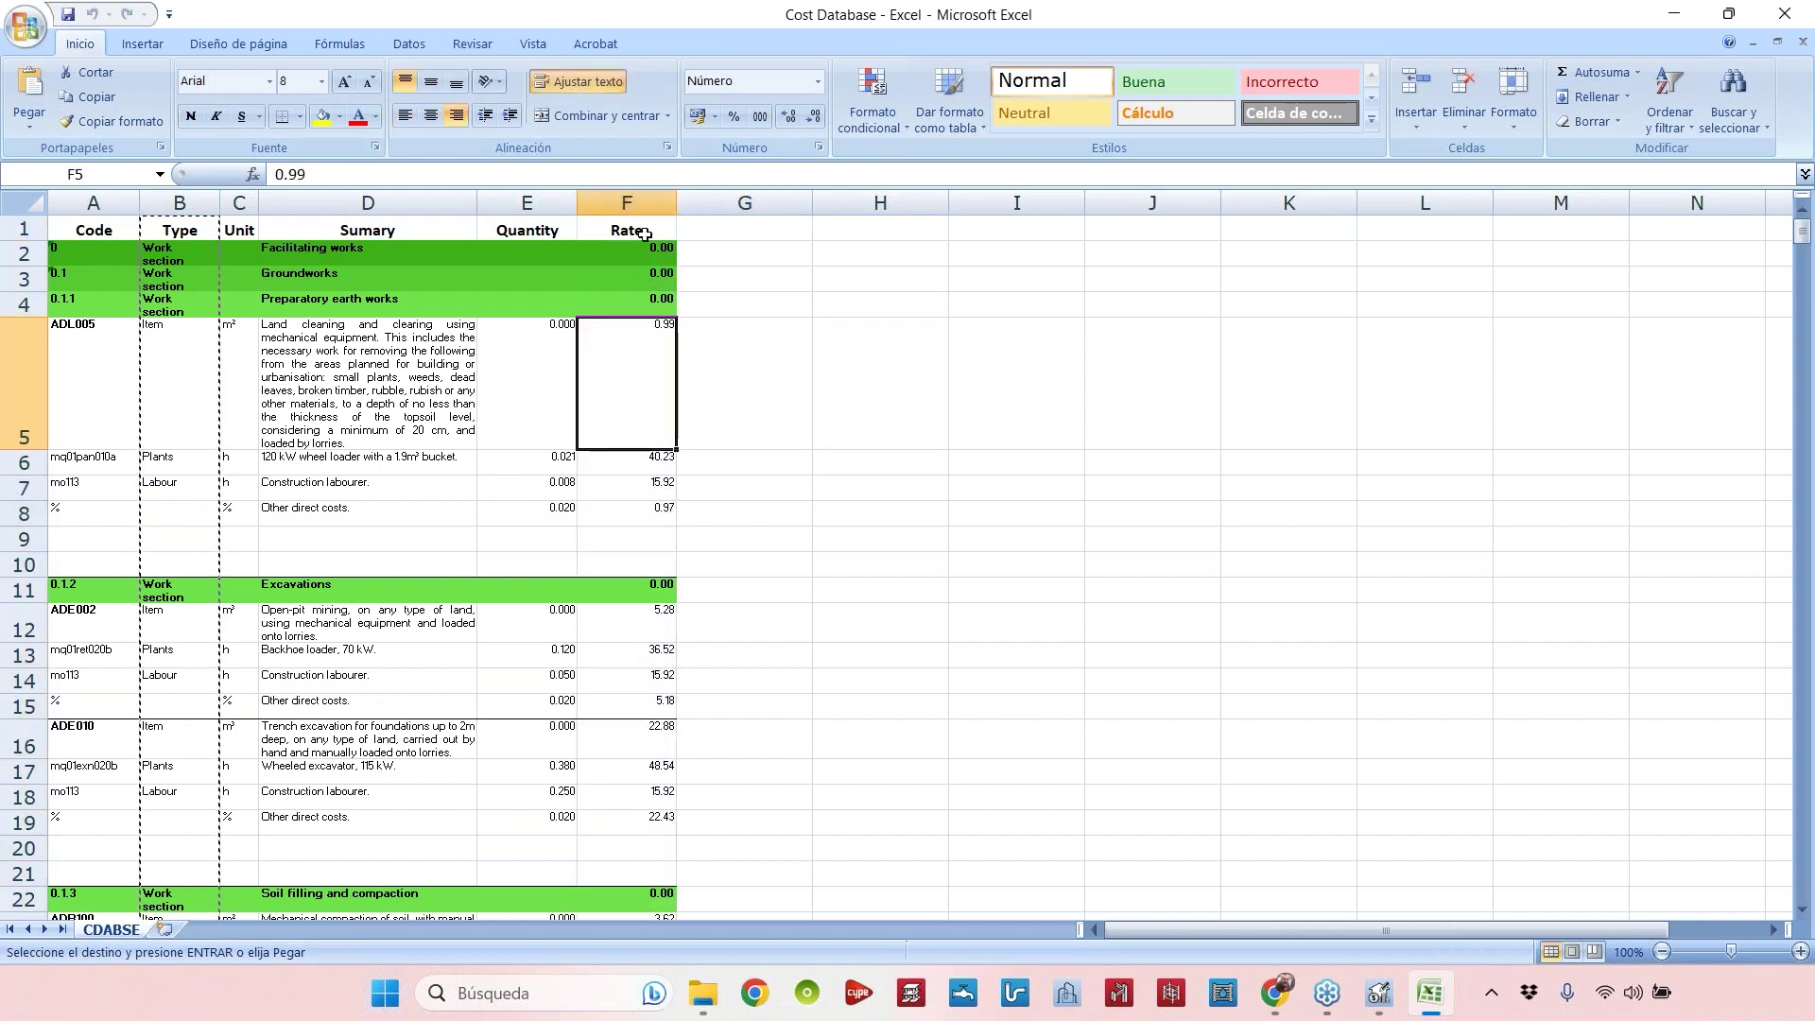
{"action": "left_click", "coordinate": [654, 225]}
{"action": "left_click", "coordinate": [654, 200]}
{"action": "left_click", "coordinate": [624, 229]}
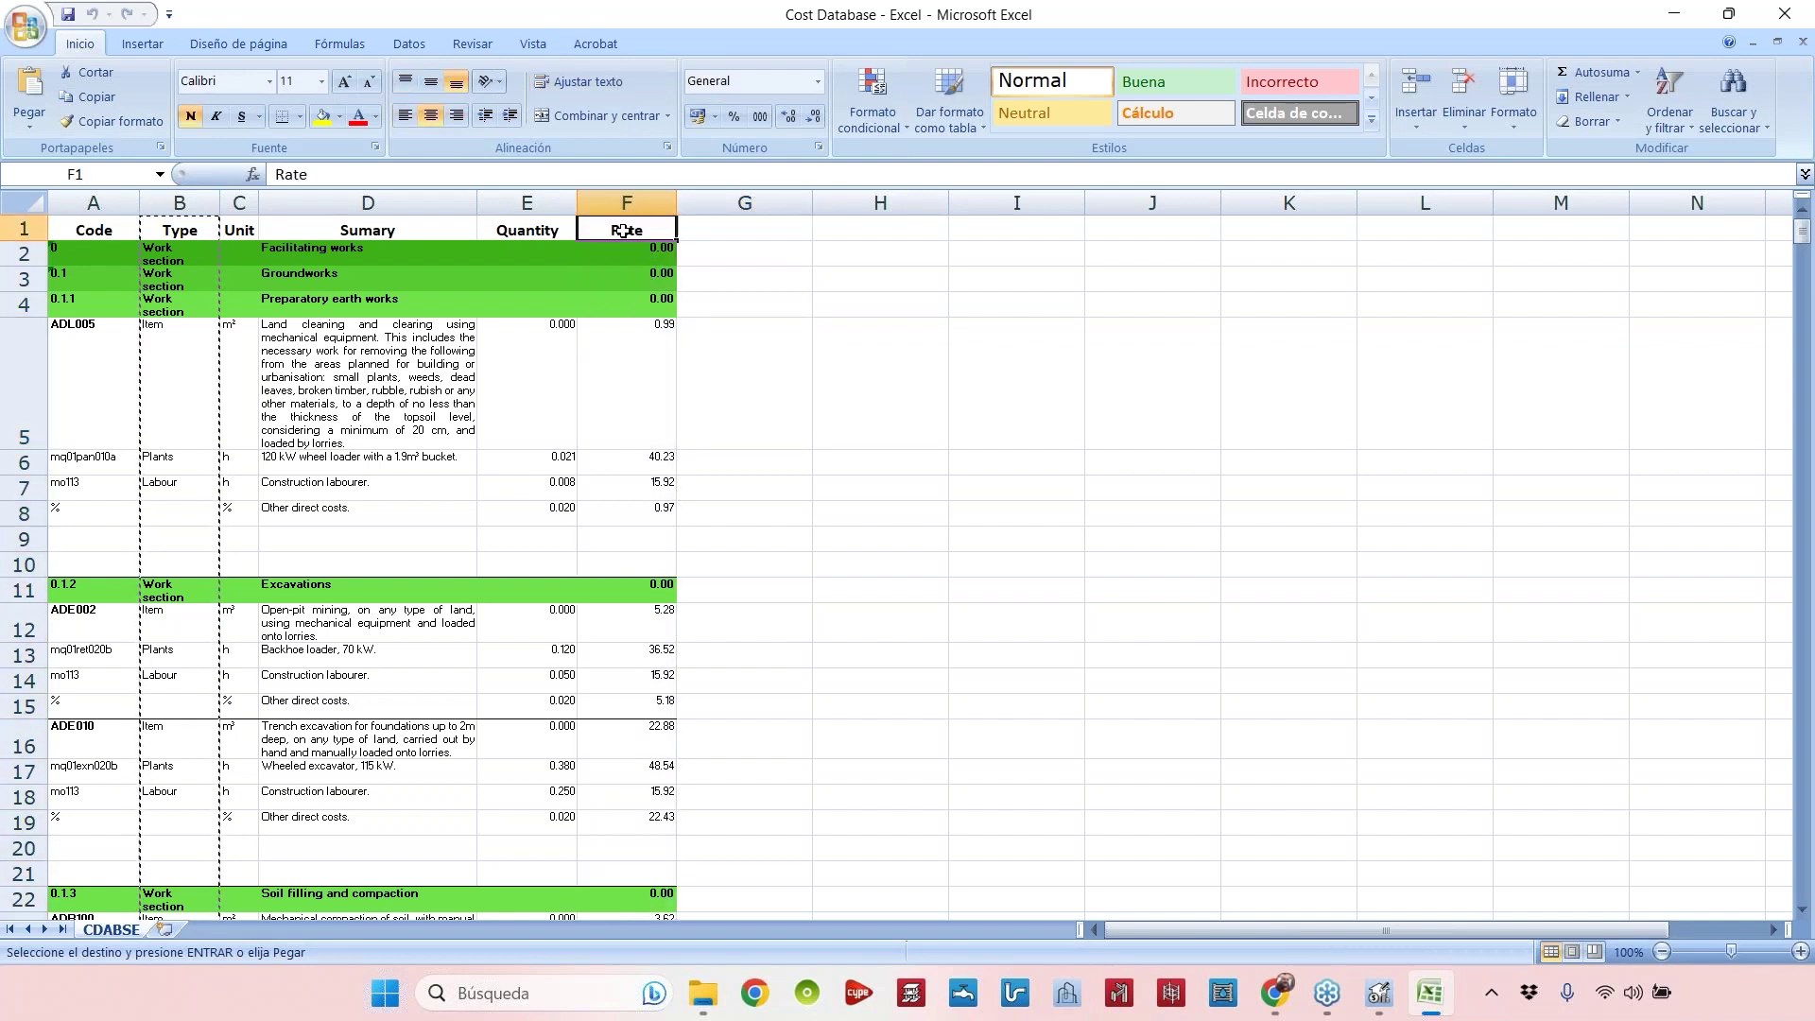
{"action": "key", "text": "alt+Tab"}
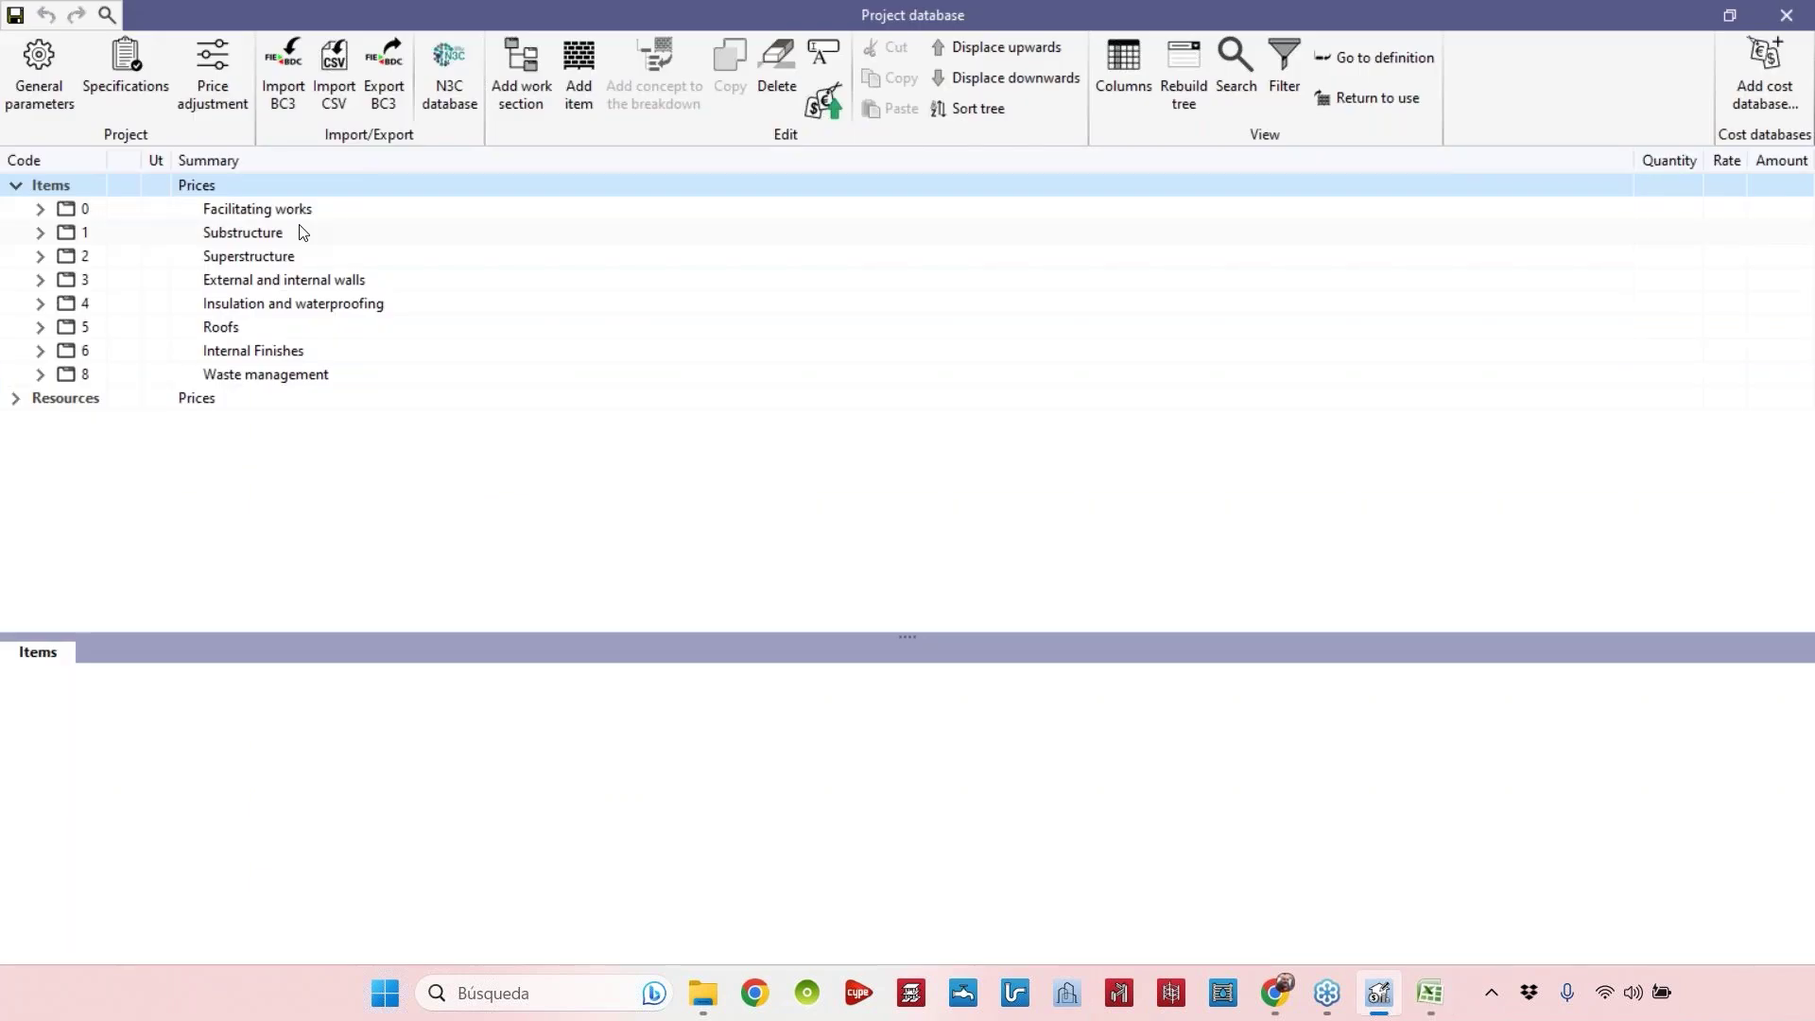